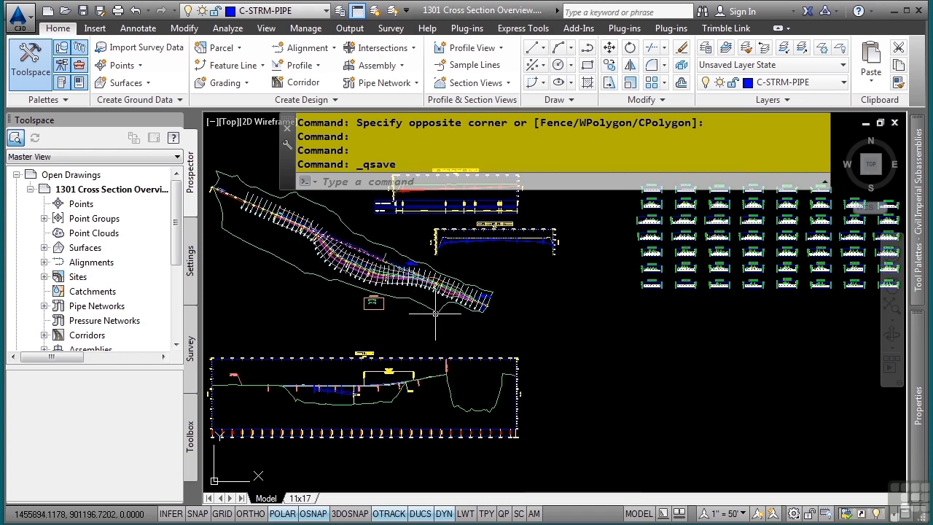
# - Show the drawing's settings tree and expand its Sample Line collection
pyautogui.moveTo(440, 313)
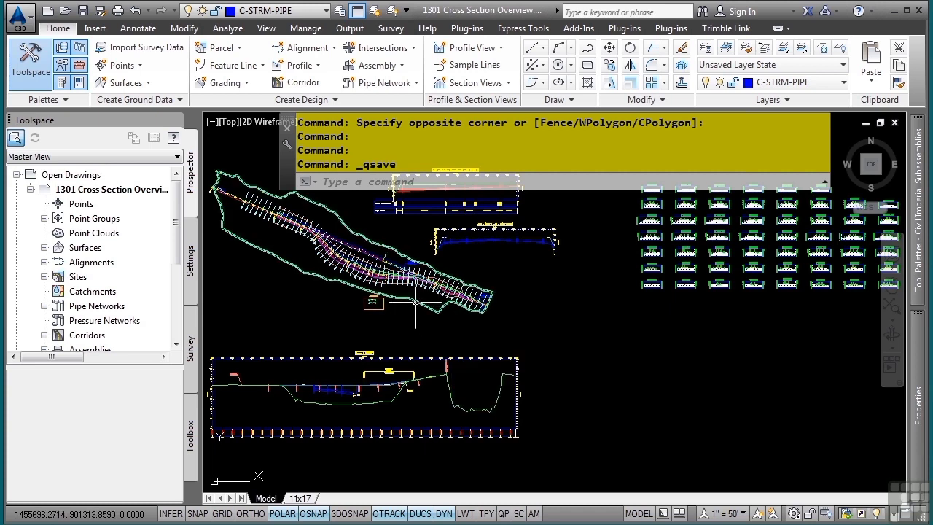
pyautogui.moveTo(415, 302)
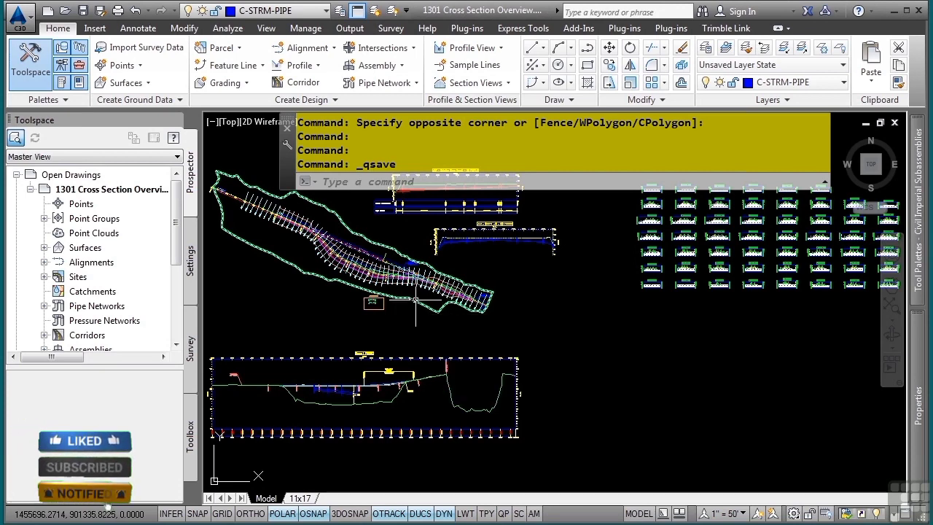
pyautogui.click(190, 260)
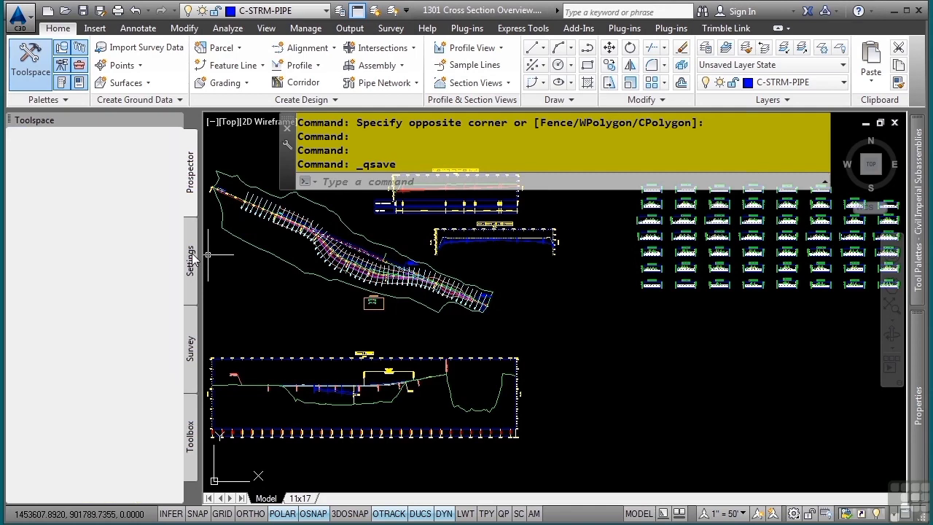
pyautogui.moveTo(137, 250); pyautogui.dragTo(124, 364)
pyautogui.scroll(-2, 66, 280)
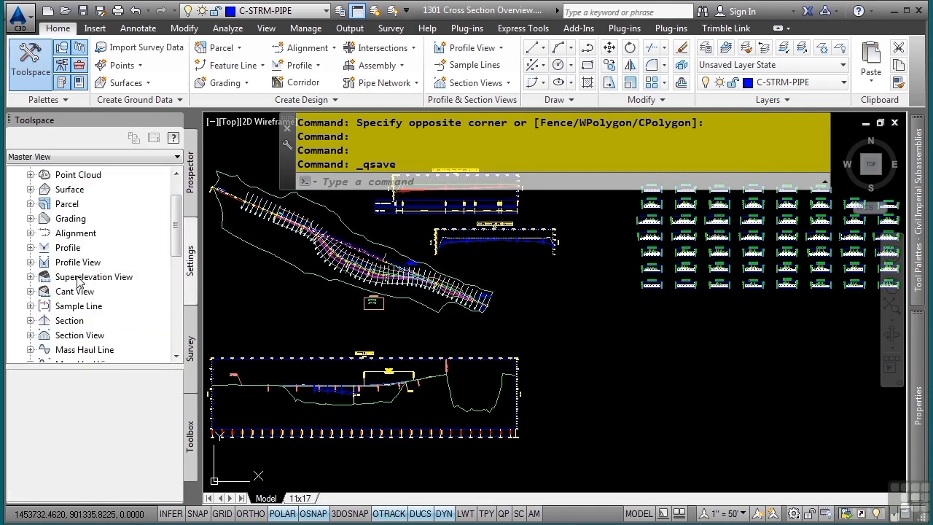
pyautogui.click(30, 262)
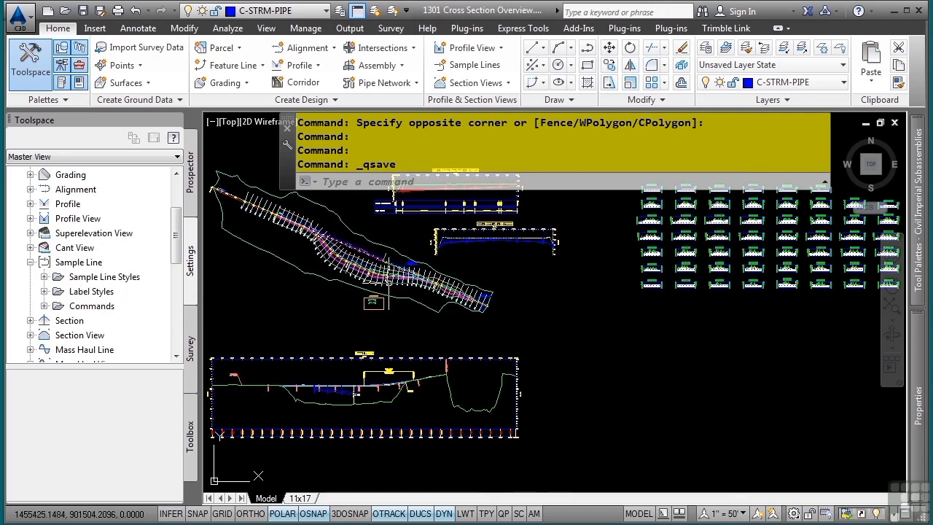
# - Select the sample line at station 14+00 in the plan view and save the drawing
pyautogui.scroll(6, 385, 284)
pyautogui.scroll(4, 364, 262)
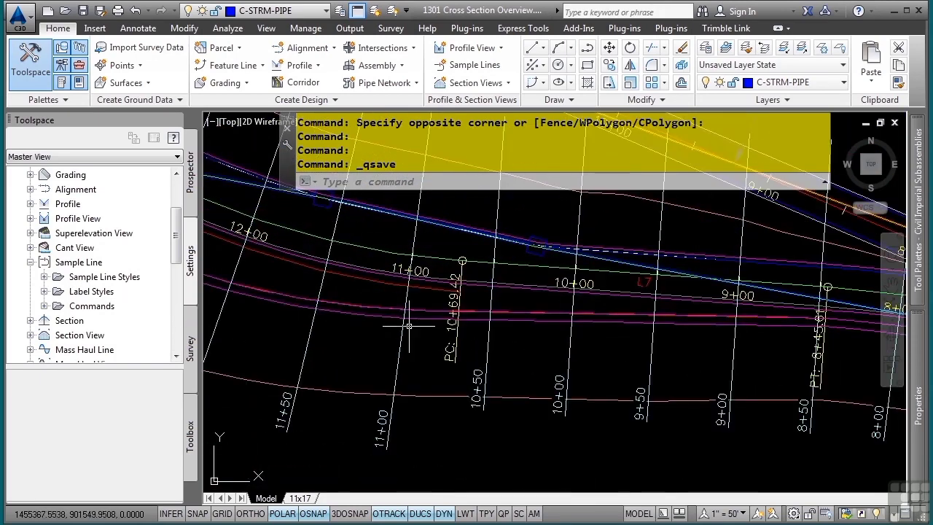
pyautogui.scroll(3, 408, 326)
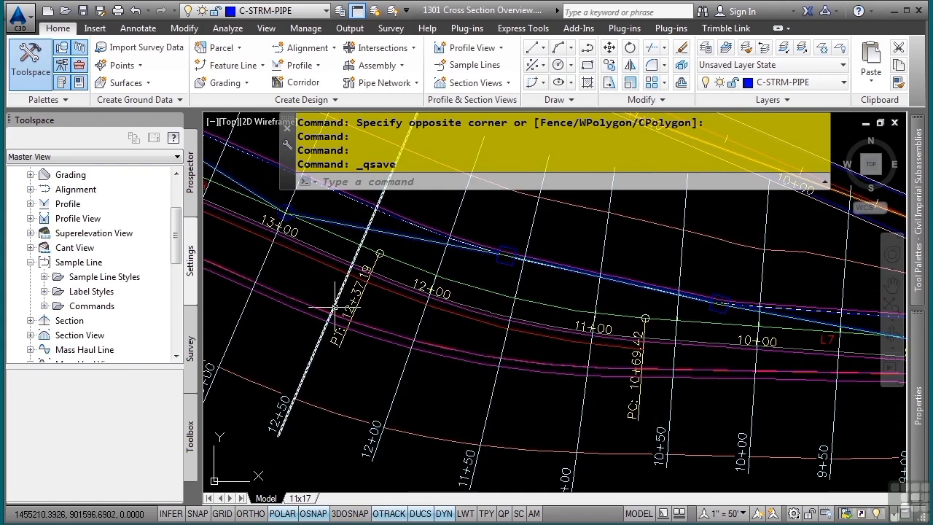
pyautogui.moveTo(349, 325); pyautogui.dragTo(571, 357, button='middle')
pyautogui.moveTo(434, 255); pyautogui.dragTo(514, 327, button='middle')
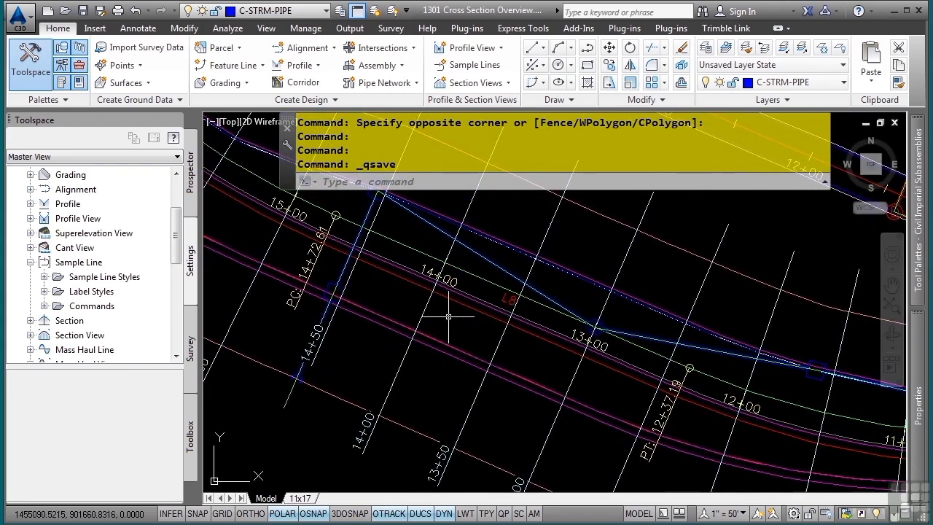
pyautogui.click(427, 306)
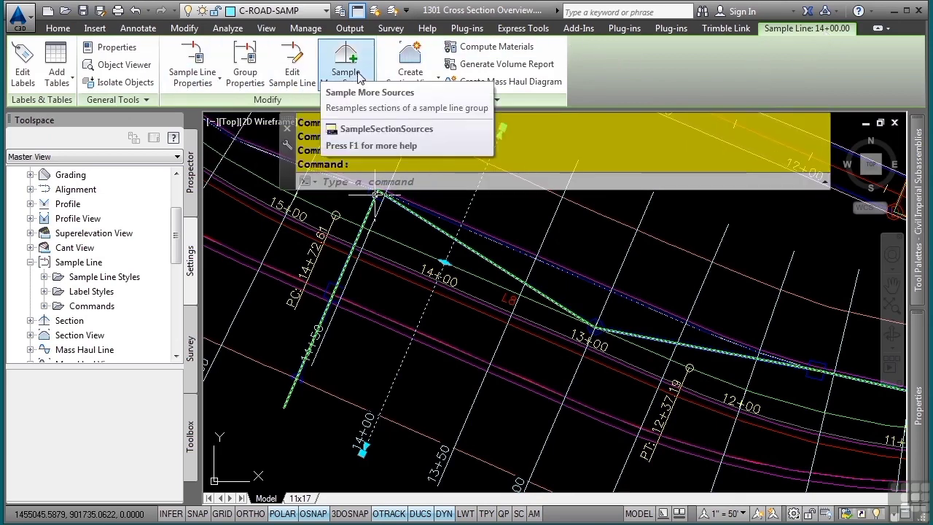
pyautogui.hotkey('ctrl', 's')
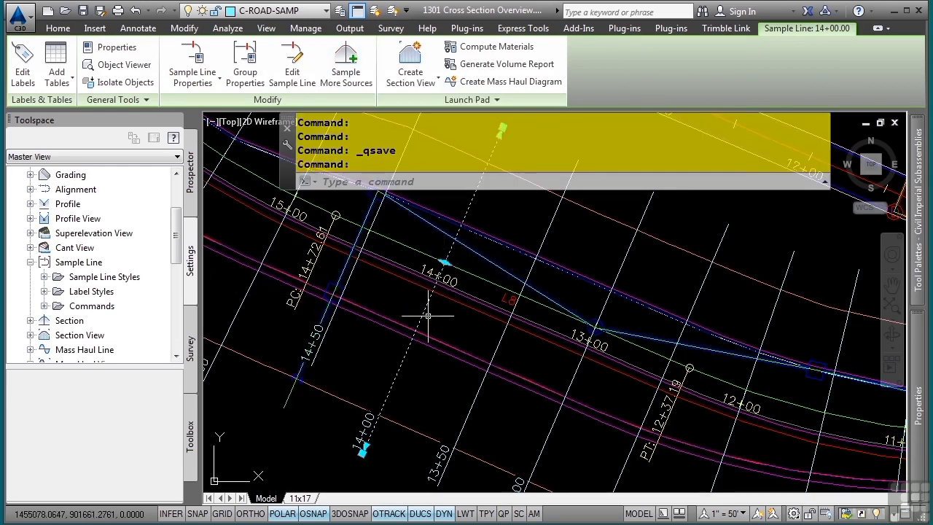
# - Review the display components of the Road Sample Line style, close it without changes and clear the sample line selection
pyautogui.click(44, 277)
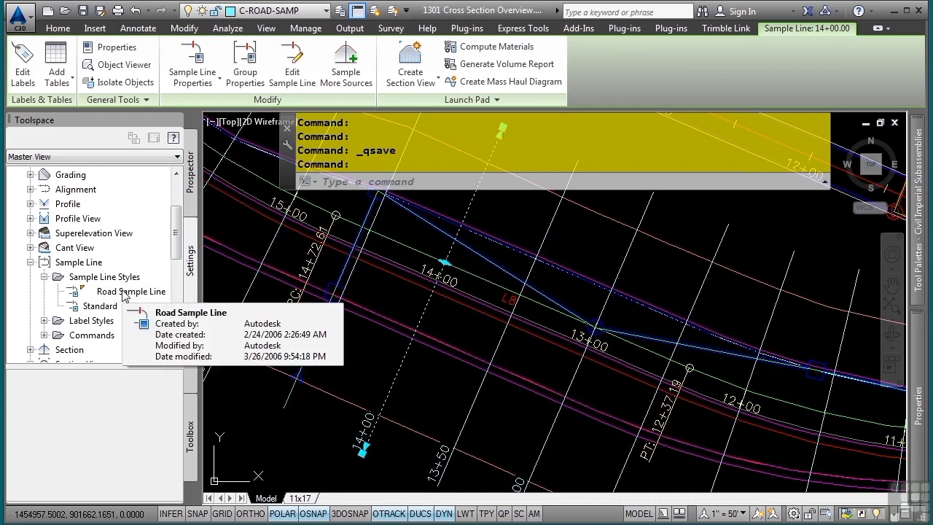
pyautogui.click(124, 293)
pyautogui.doubleClick(124, 293)
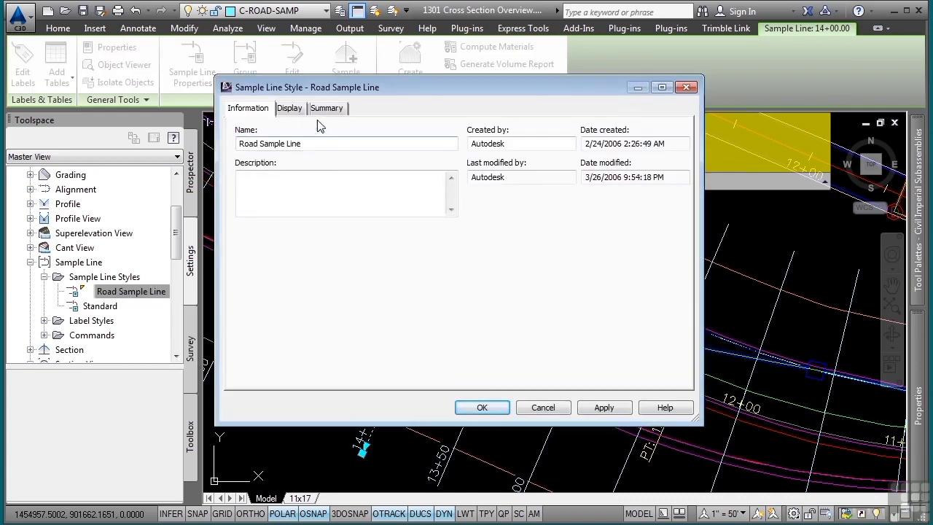
pyautogui.click(290, 109)
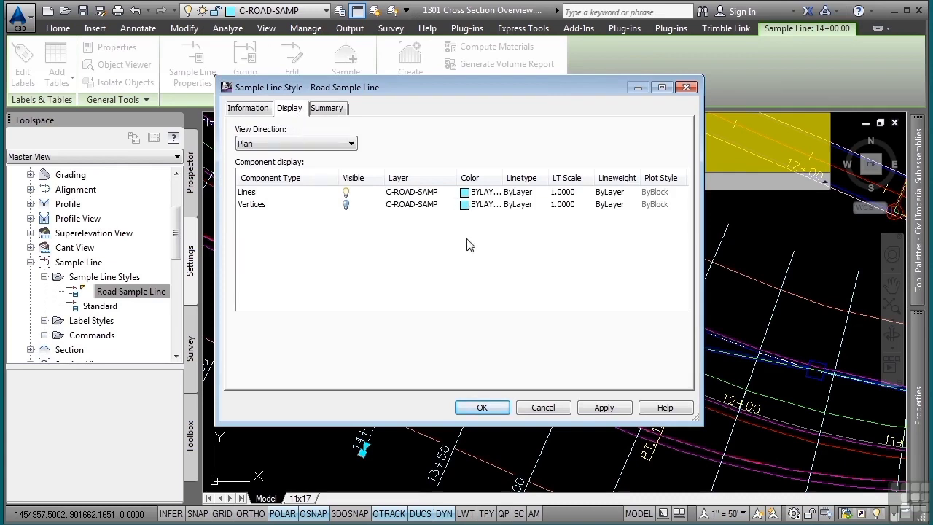
pyautogui.click(541, 409)
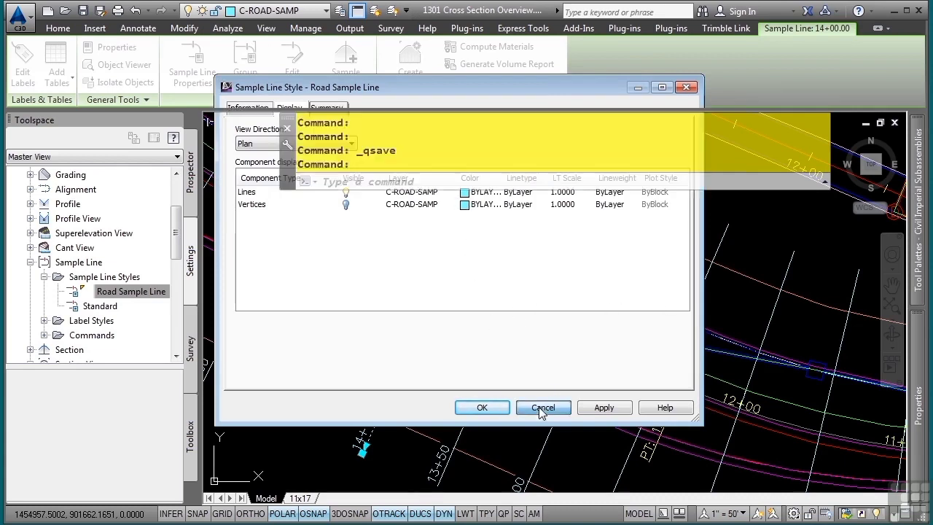
pyautogui.press('Escape')
pyautogui.press('Escape')
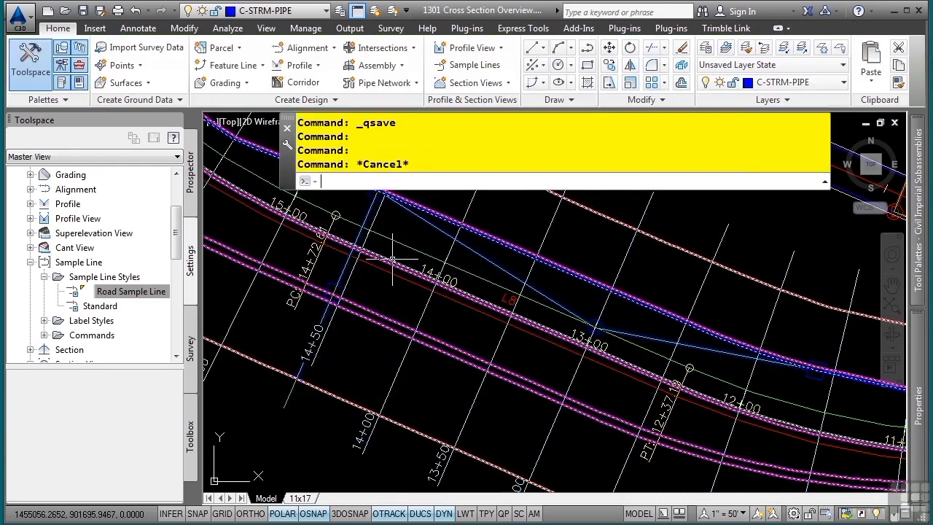
# - Examine the 8+50.00 section view up close among the plotted cross sections
pyautogui.scroll(-5, 430, 316)
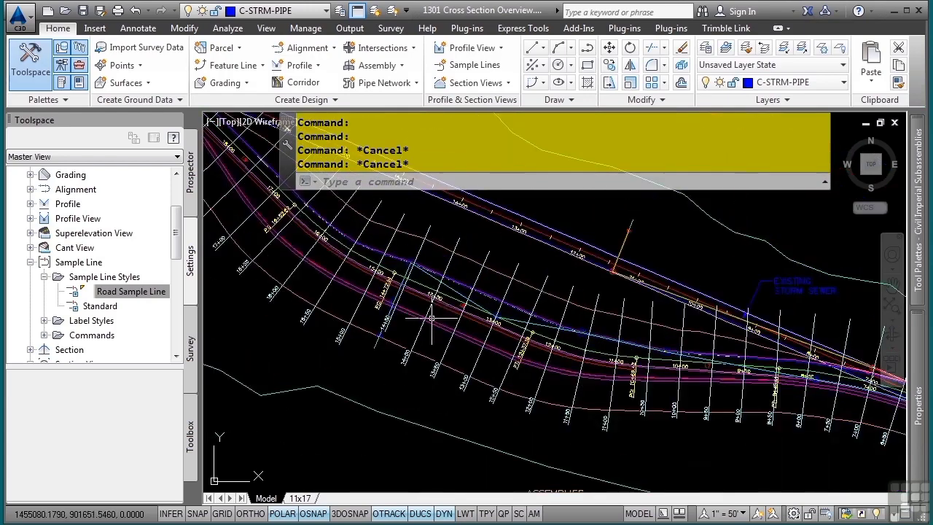
pyautogui.moveTo(625, 297)
pyautogui.mouseDown(button='middle')
pyautogui.moveTo(501, 348)
pyautogui.moveTo(409, 405)
pyautogui.mouseUp(button='middle')
pyautogui.moveTo(597, 316); pyautogui.dragTo(354, 410, button='middle')
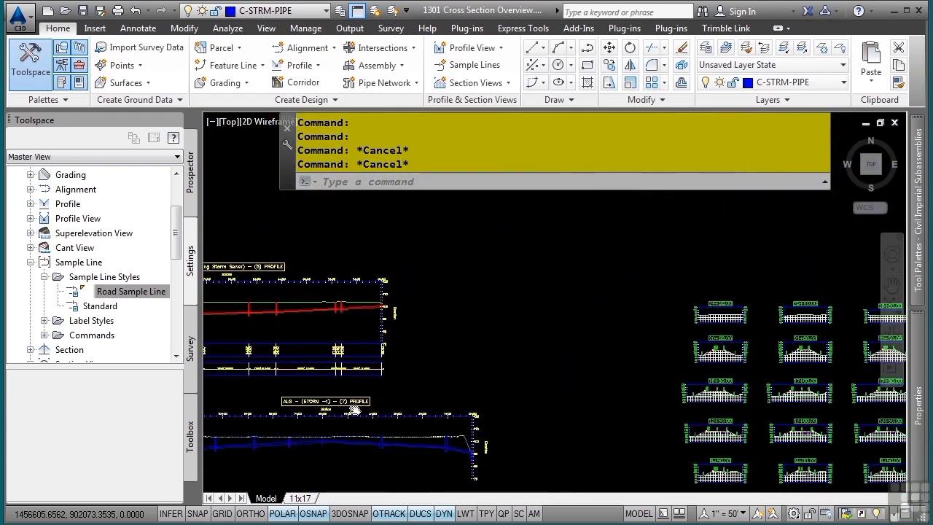
pyautogui.moveTo(620, 378)
pyautogui.mouseDown(button='middle')
pyautogui.moveTo(493, 350)
pyautogui.moveTo(370, 339)
pyautogui.mouseUp(button='middle')
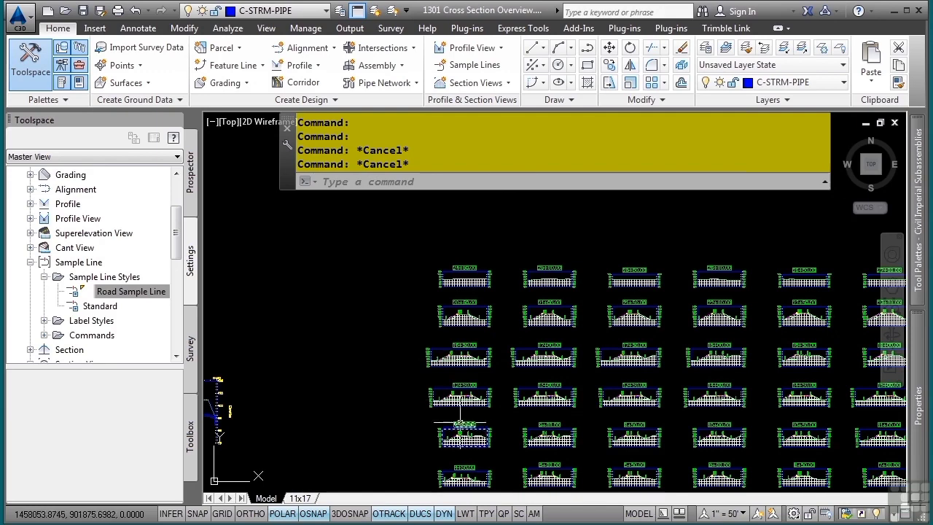
pyautogui.scroll(10, 464, 437)
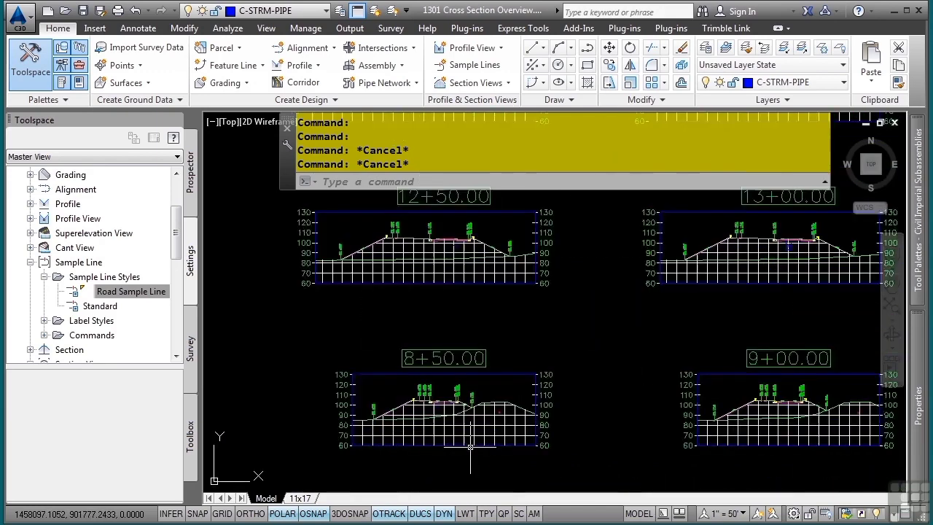
pyautogui.moveTo(377, 353); pyautogui.dragTo(501, 342, button='middle')
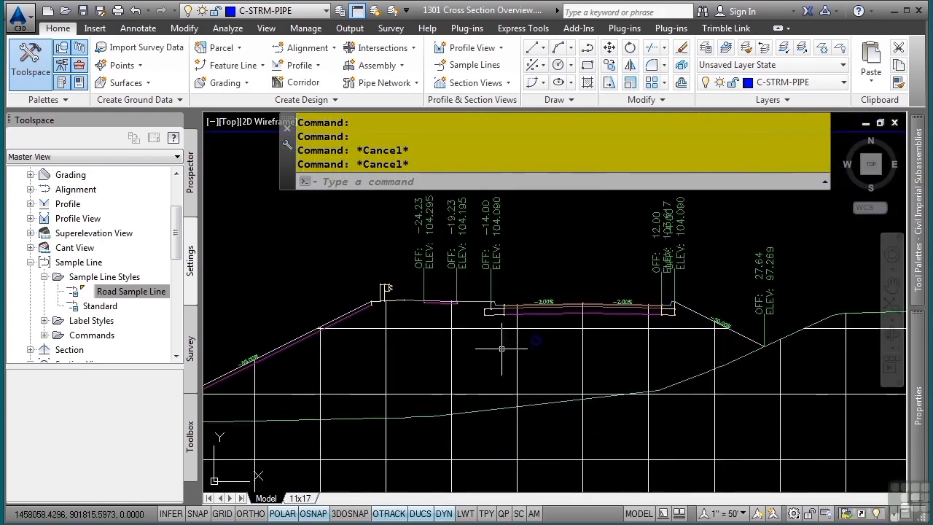
# - Select the existing ground section line in the 8+50.00 section view, and clear the selection
pyautogui.click(365, 416)
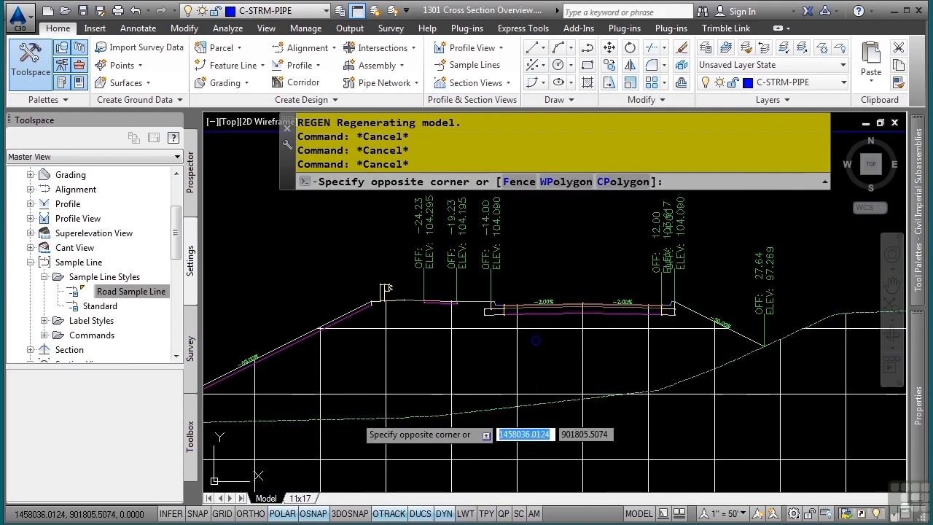
pyautogui.click(342, 418)
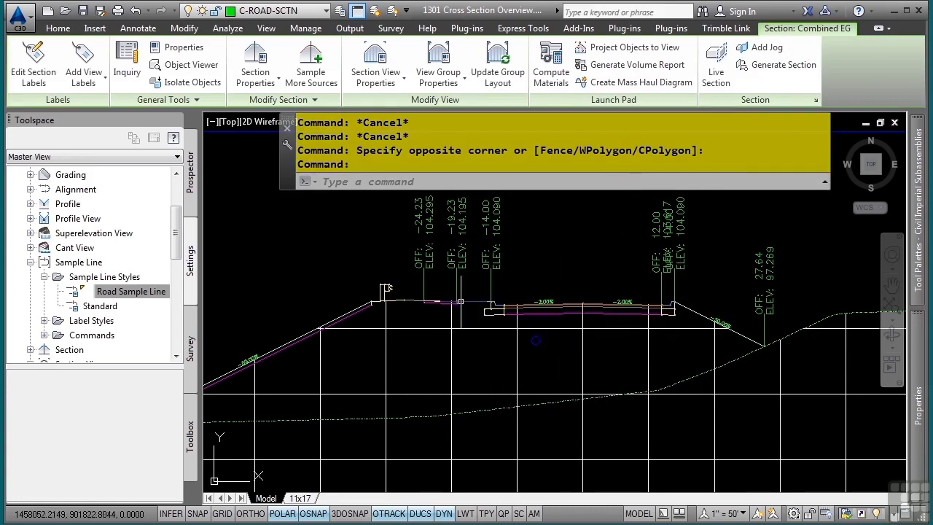
pyautogui.scroll(-2, 461, 393)
pyautogui.press('Escape')
pyautogui.press('Escape')
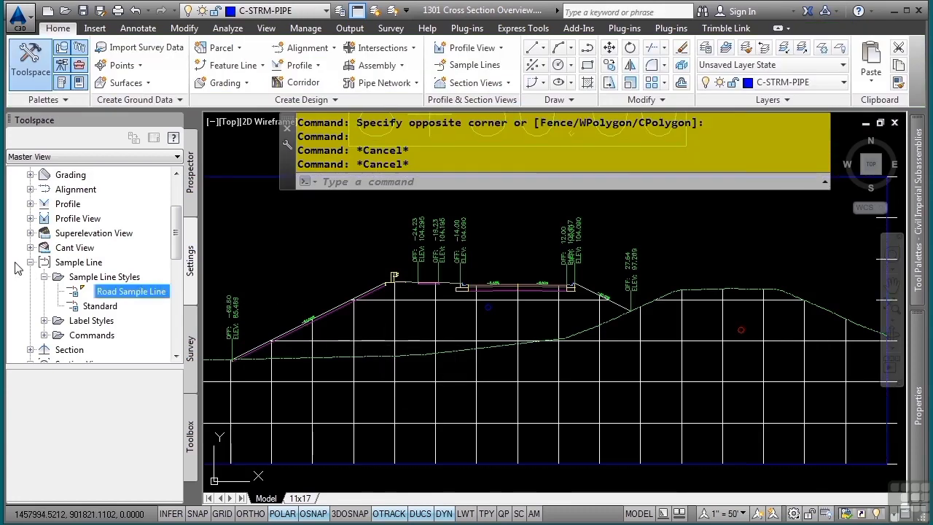
# - Collapse the Sample Line settings and list the available section styles under the Section collection
pyautogui.doubleClick(37, 265)
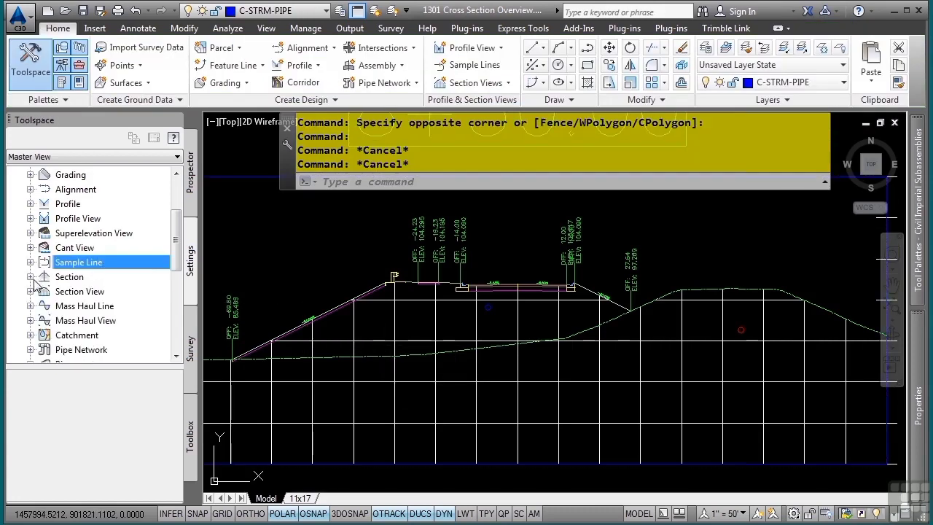
pyautogui.click(32, 278)
pyautogui.click(44, 291)
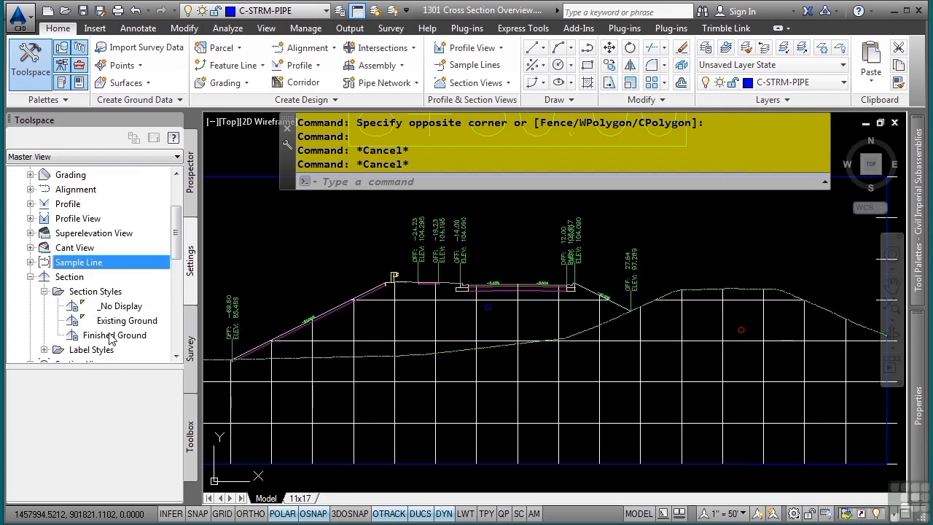
pyautogui.moveTo(111, 339)
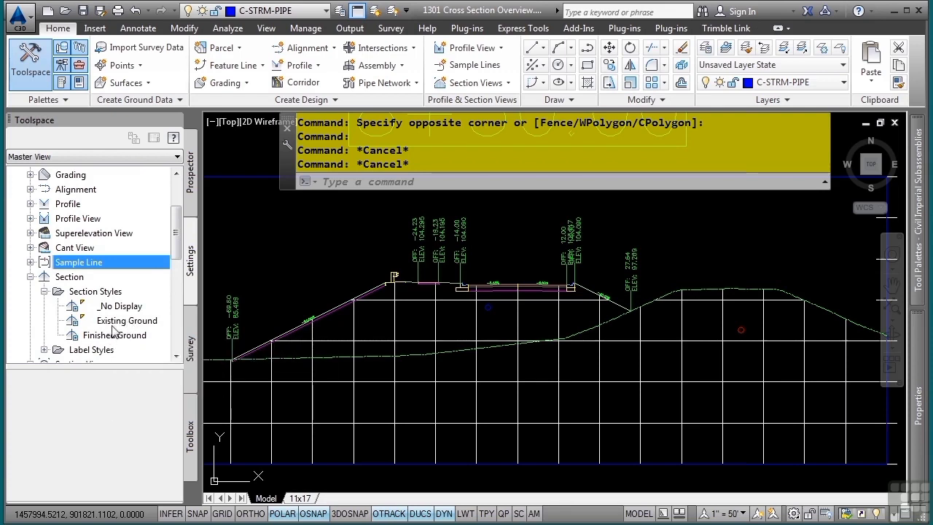
# - Try moving the whole 8+50.00 section view by its base grip, and undo the move
pyautogui.scroll(-2, 445, 335)
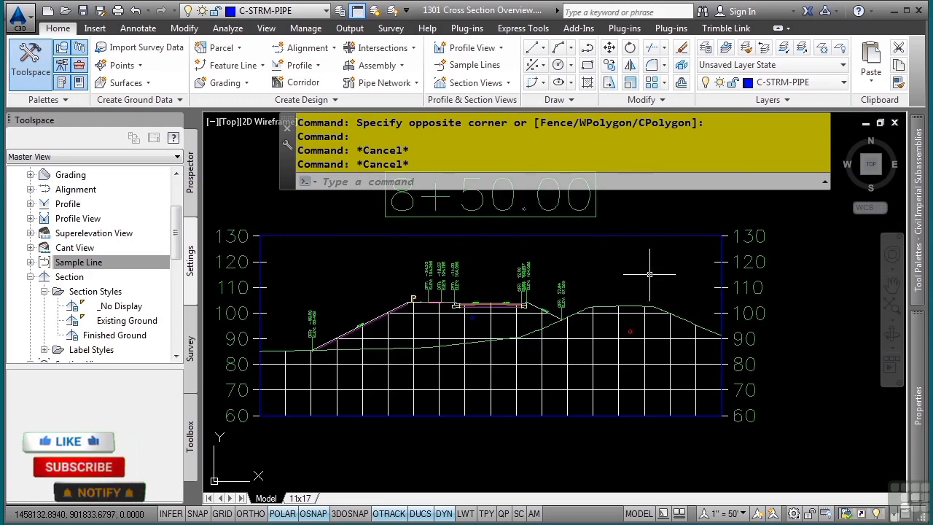
pyautogui.click(379, 315)
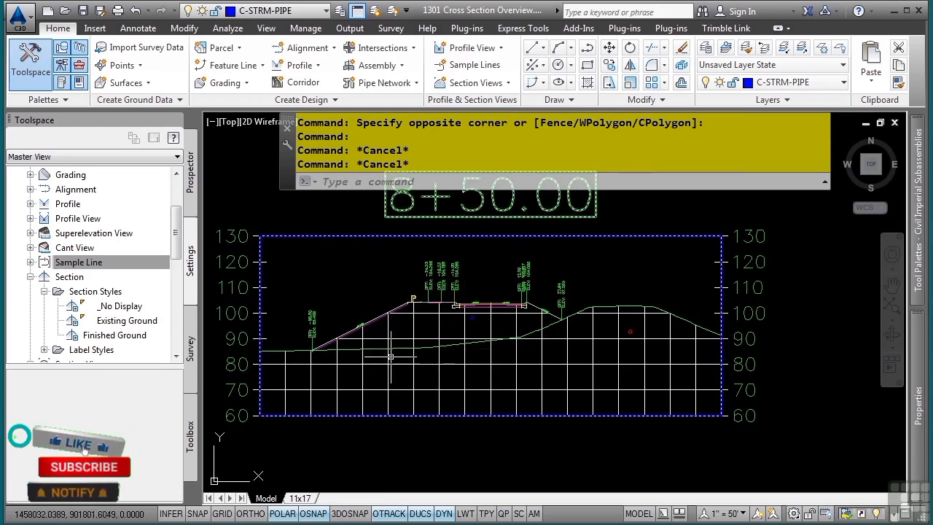
pyautogui.click(328, 239)
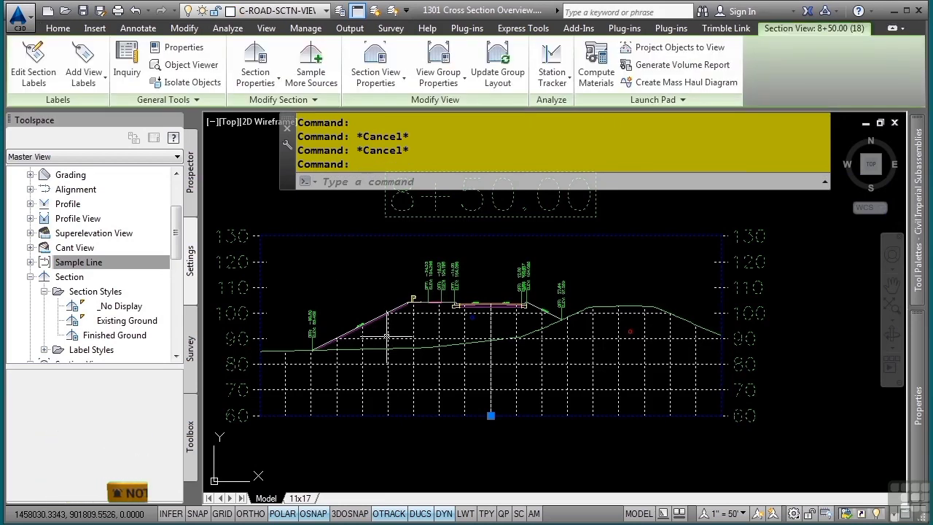
pyautogui.click(490, 416)
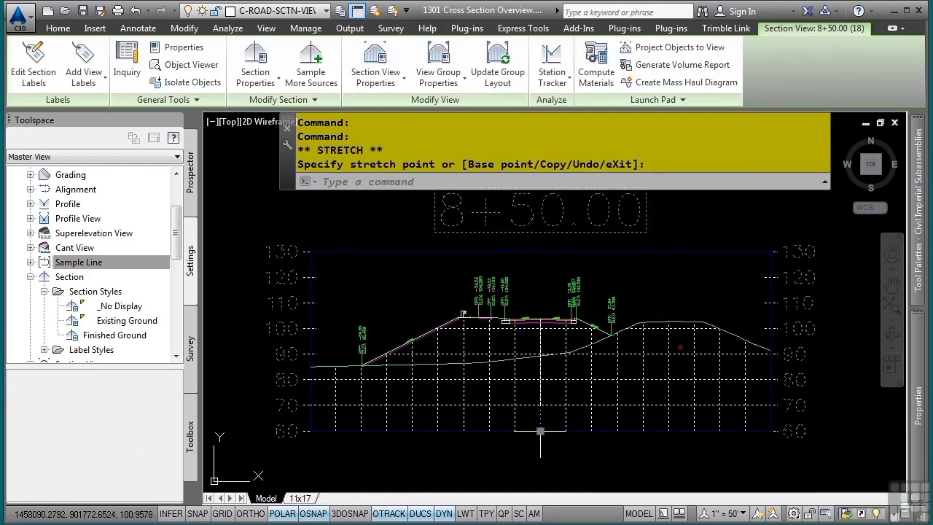
pyautogui.click(539, 431)
pyautogui.hotkey('ctrl', 'z')
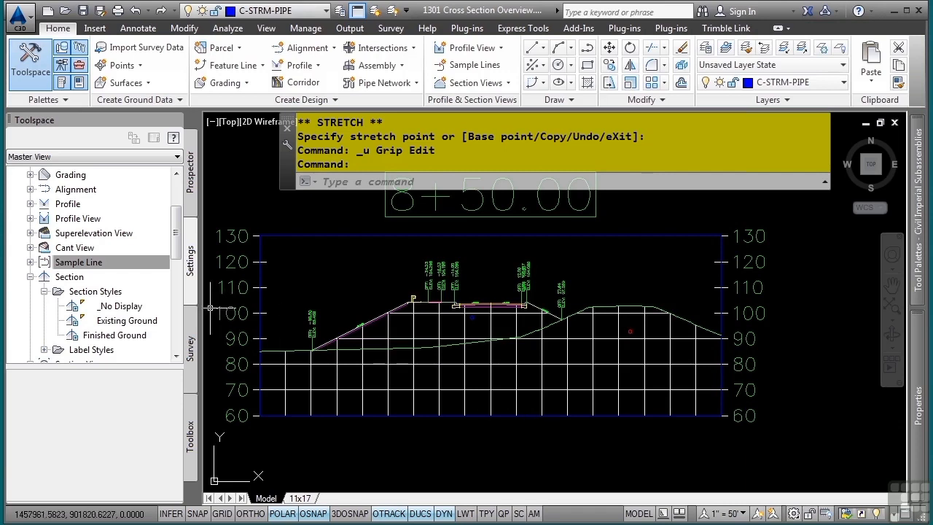
# - Expand the Section View settings and list the available section view styles
pyautogui.scroll(-2, 98, 311)
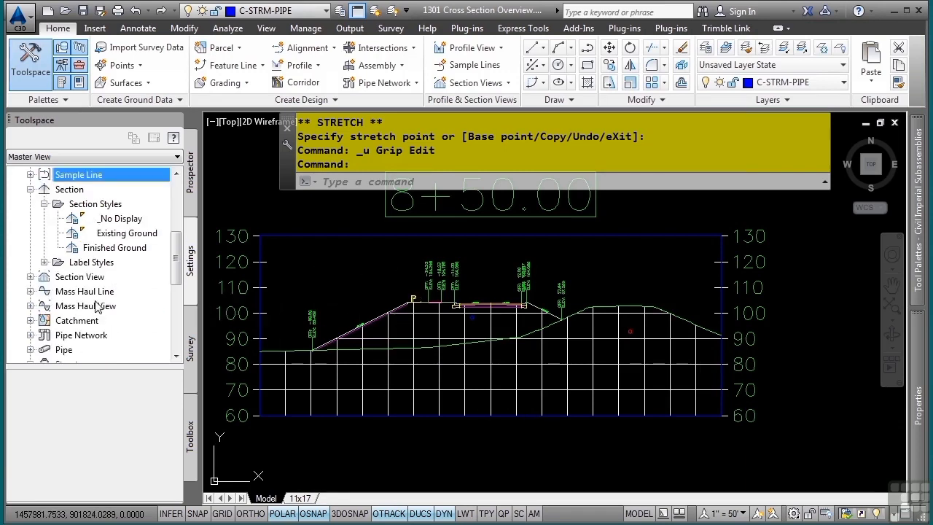
pyautogui.click(30, 277)
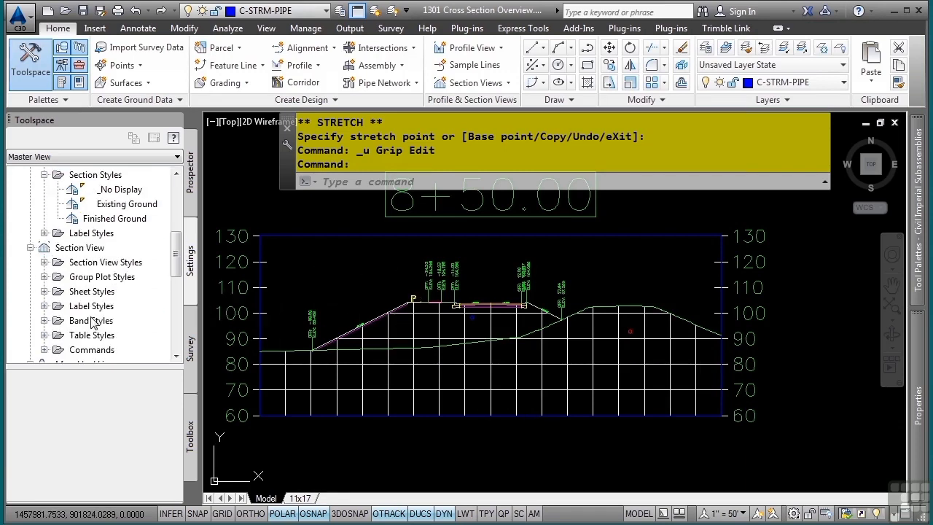
pyautogui.click(44, 262)
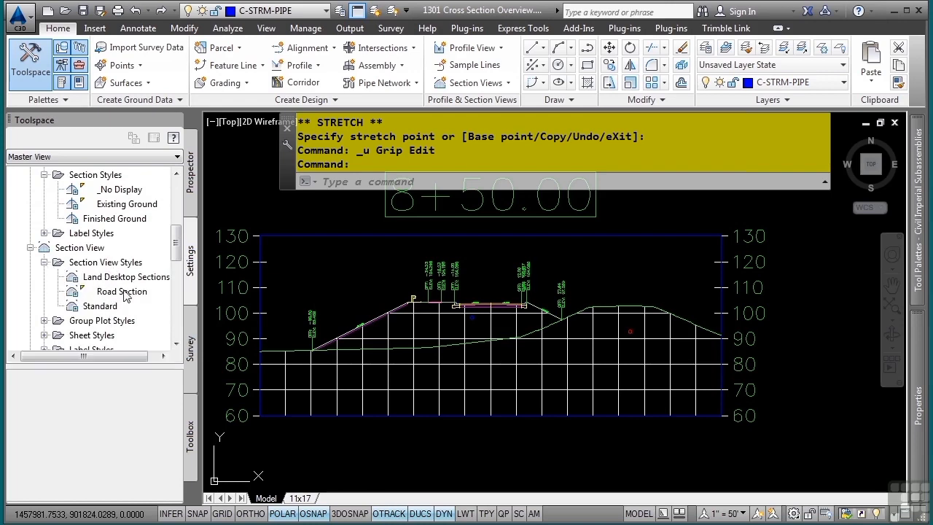
pyautogui.moveTo(126, 295)
pyautogui.scroll(-2, 102, 303)
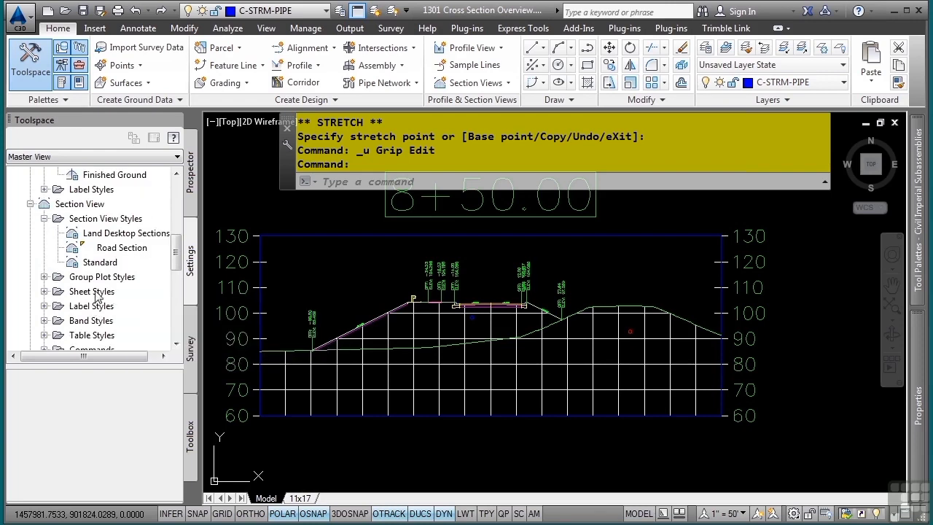
# - List the group plot styles under Section View and examine the full grid of section views in the drawing
pyautogui.click(48, 277)
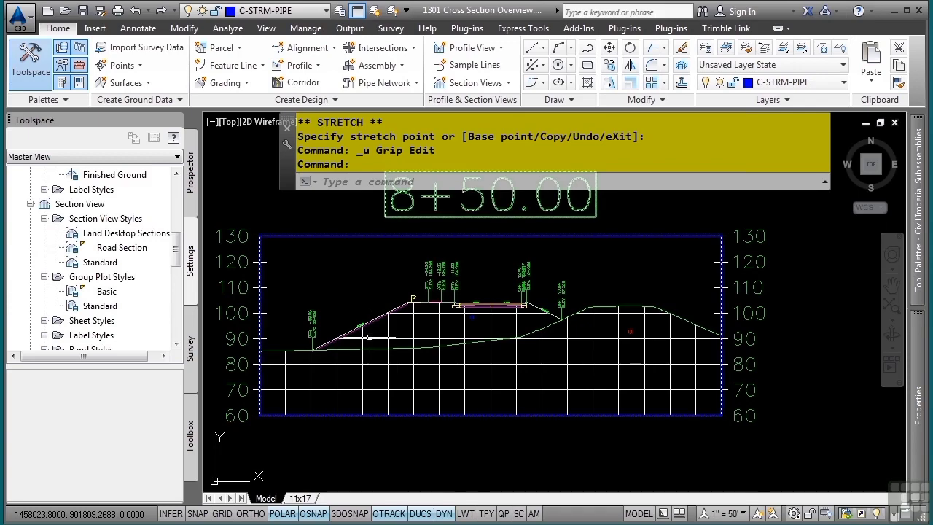
pyautogui.scroll(-8, 384, 339)
pyautogui.scroll(-3, 384, 340)
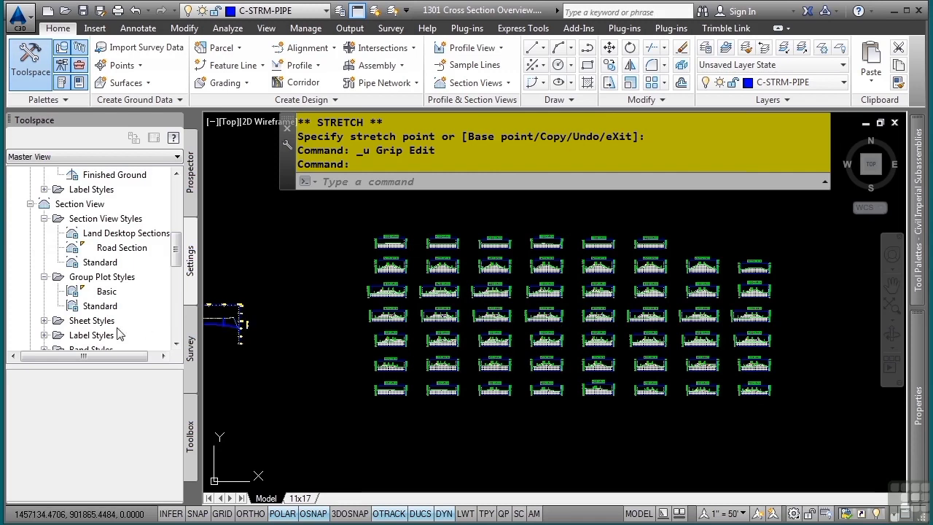
pyautogui.scroll(-1, 120, 334)
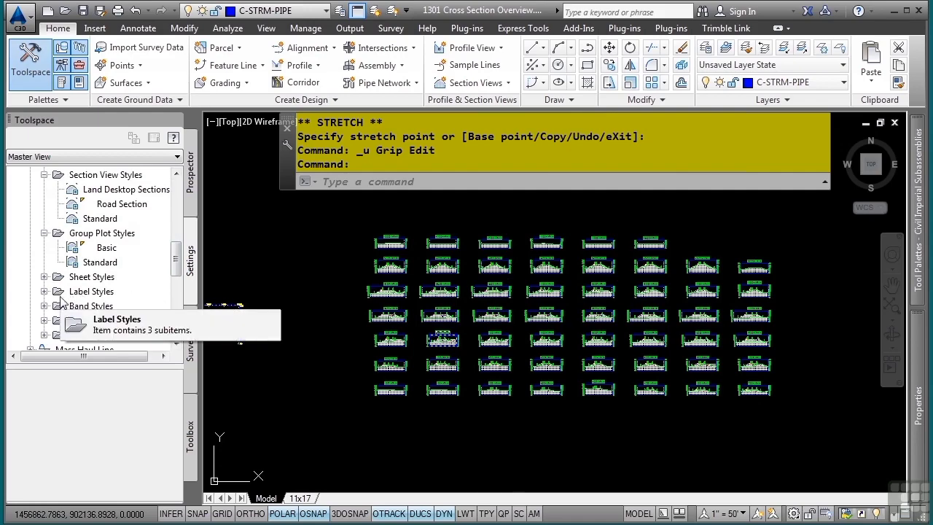
# - Examine the sample lines in plan between stations 6+00 and 8+00, and list the sample line label styles in the settings
pyautogui.moveTo(306, 339); pyautogui.dragTo(619, 256, button='middle')
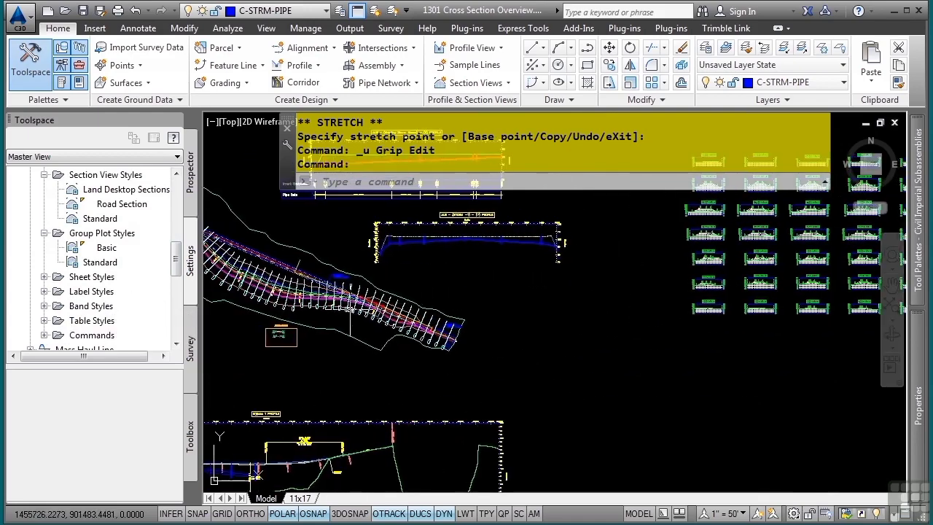
pyautogui.scroll(5, 351, 309)
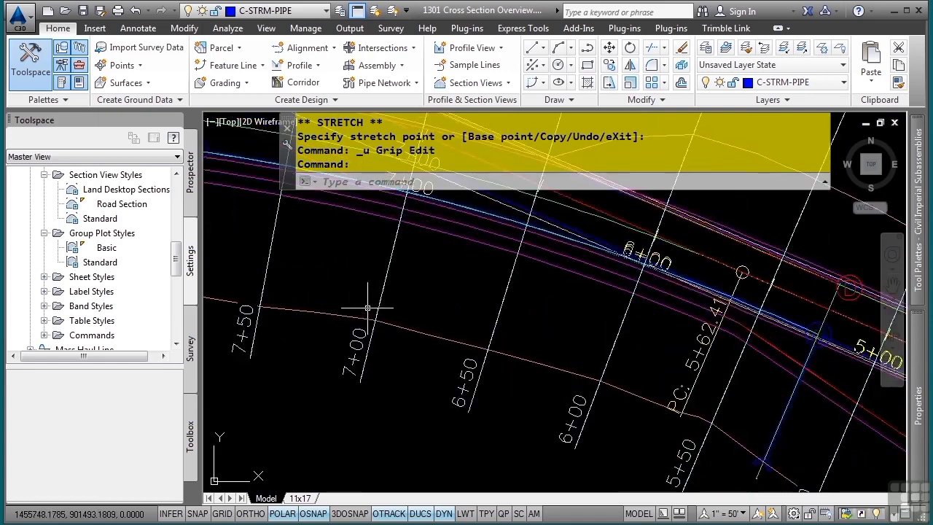
pyautogui.moveTo(367, 307); pyautogui.dragTo(436, 360, button='middle')
pyautogui.scroll(1, 120, 245)
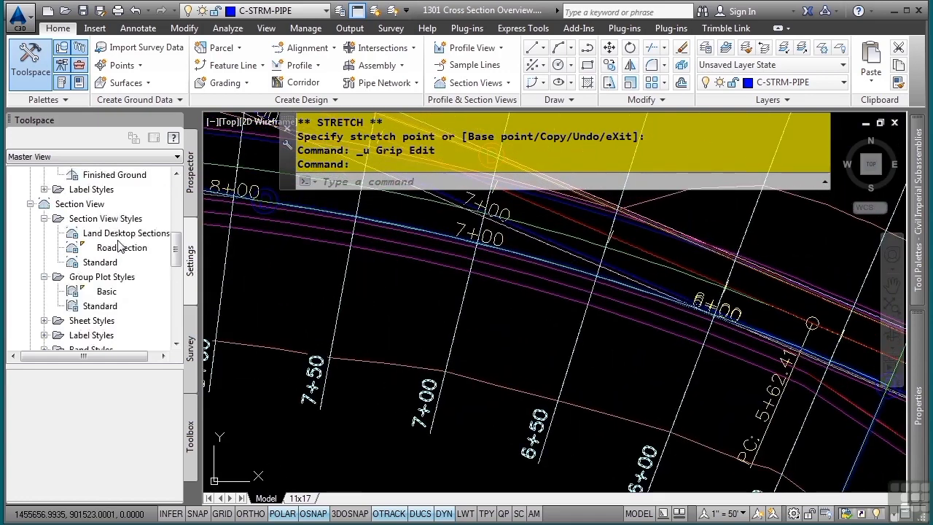
pyautogui.scroll(2, 120, 245)
pyautogui.scroll(1, 95, 276)
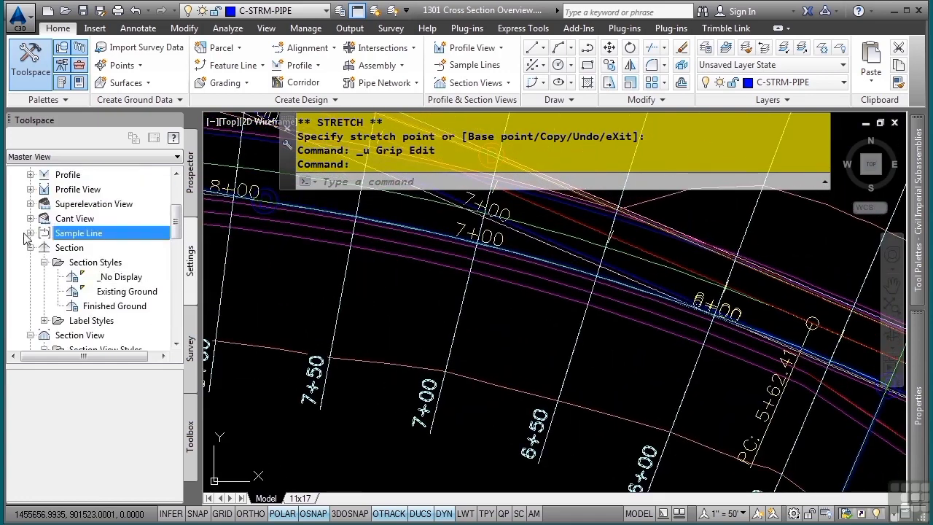
pyautogui.click(30, 233)
pyautogui.click(44, 291)
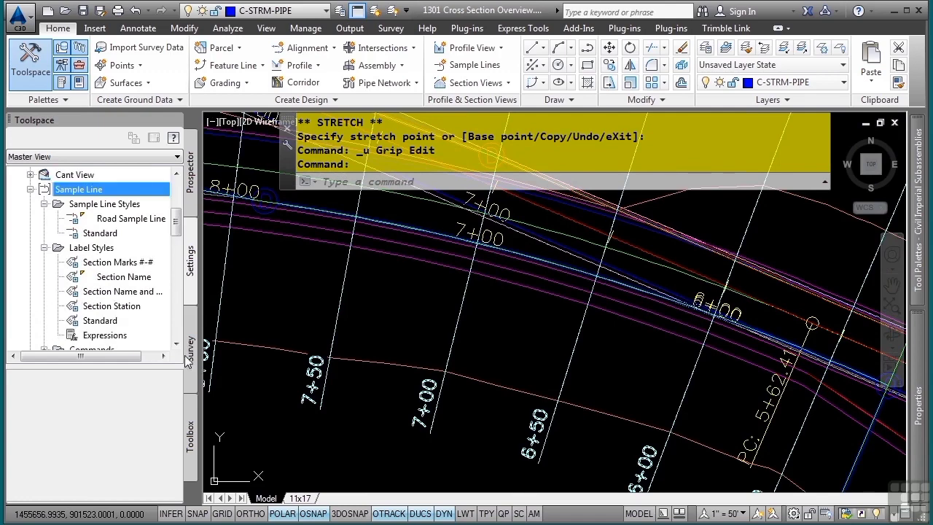
# - Try sliding the 8+00 sample line along the alignment to about station 7+79, and undo the move
pyautogui.moveTo(379, 297)
pyautogui.mouseDown(button='middle')
pyautogui.moveTo(466, 374)
pyautogui.moveTo(459, 354)
pyautogui.mouseUp(button='middle')
pyautogui.scroll(-1, 394, 339)
pyautogui.moveTo(347, 329); pyautogui.dragTo(407, 345, button='middle')
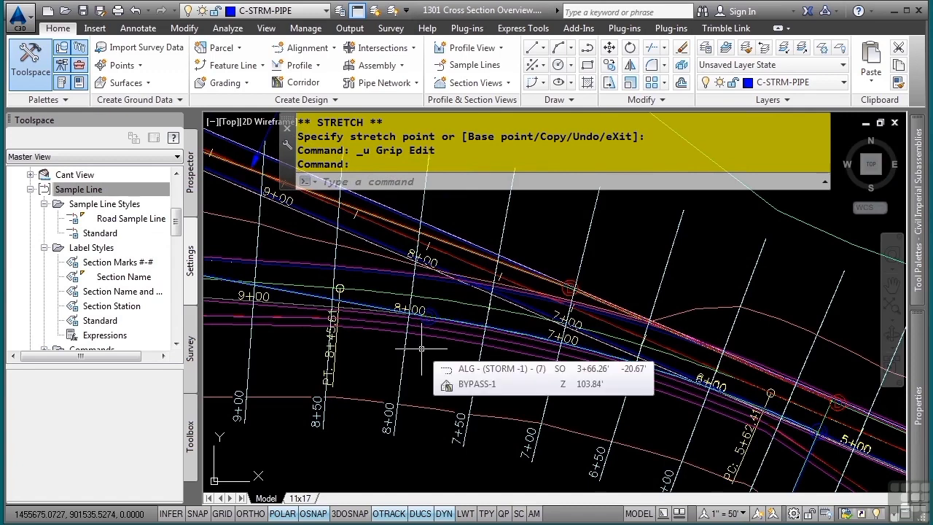
pyautogui.click(422, 350)
pyautogui.click(406, 281)
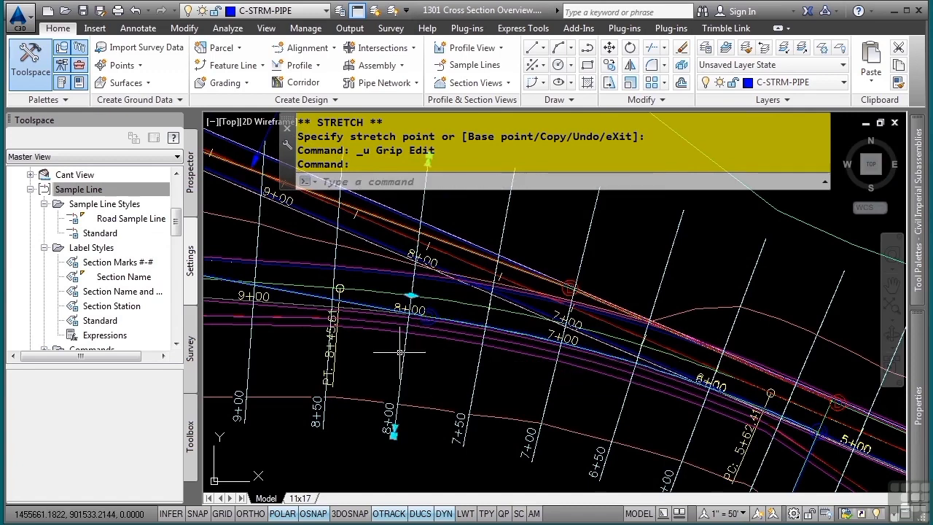
pyautogui.click(411, 296)
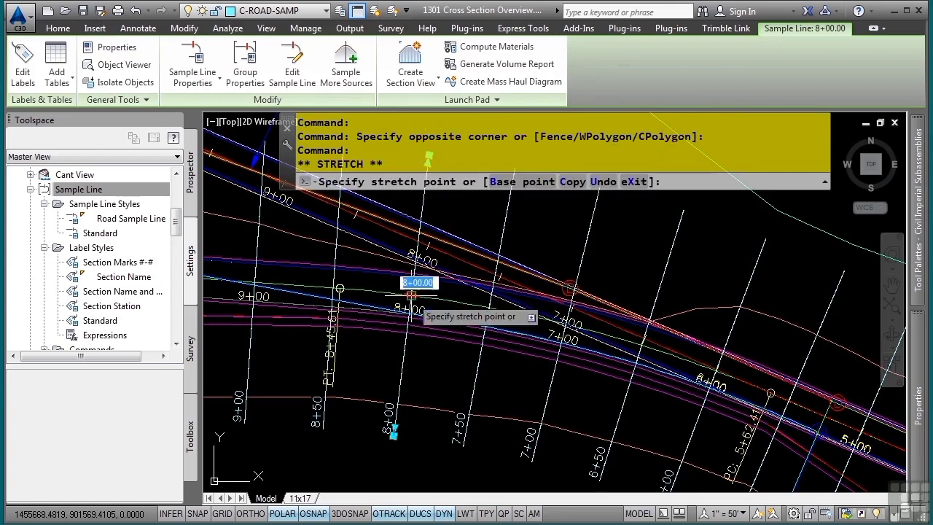
pyautogui.click(445, 299)
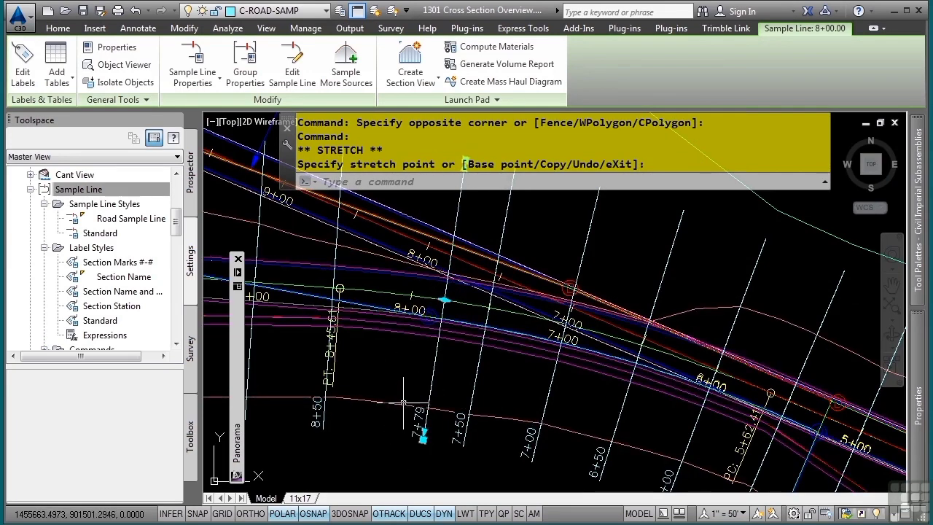
pyautogui.write('u')
pyautogui.press('Return')
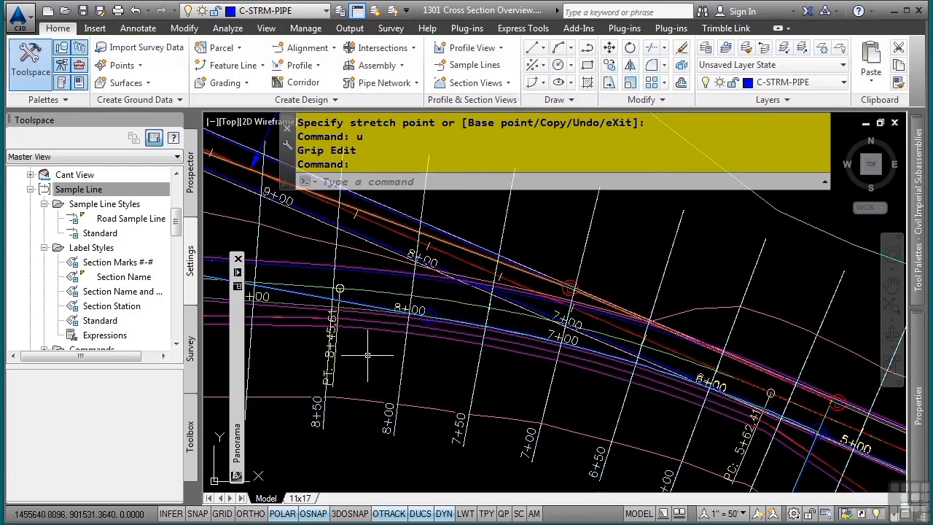
# - Split the drawing area into two horizontal viewports, showing the 7+00.00 section view in the upper one and the 7+00 sample line in the lower
pyautogui.click(211, 122)
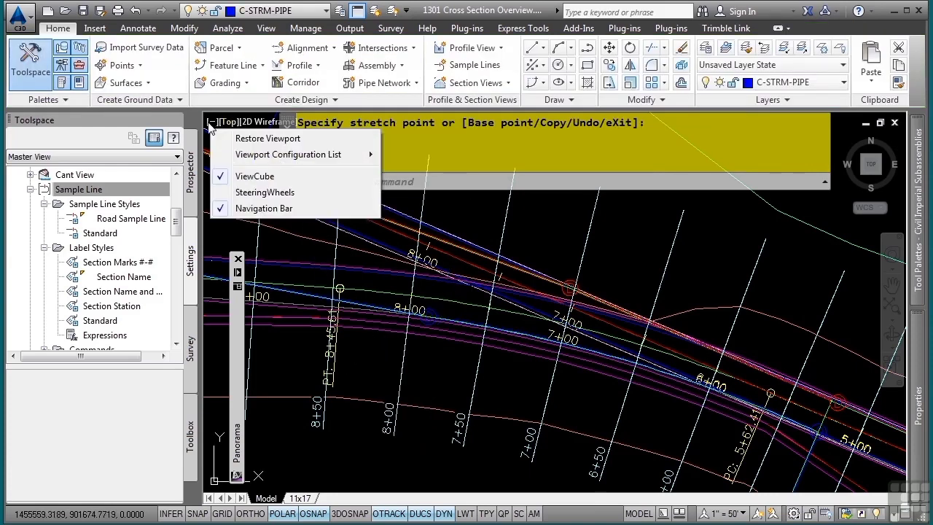
pyautogui.moveTo(277, 156)
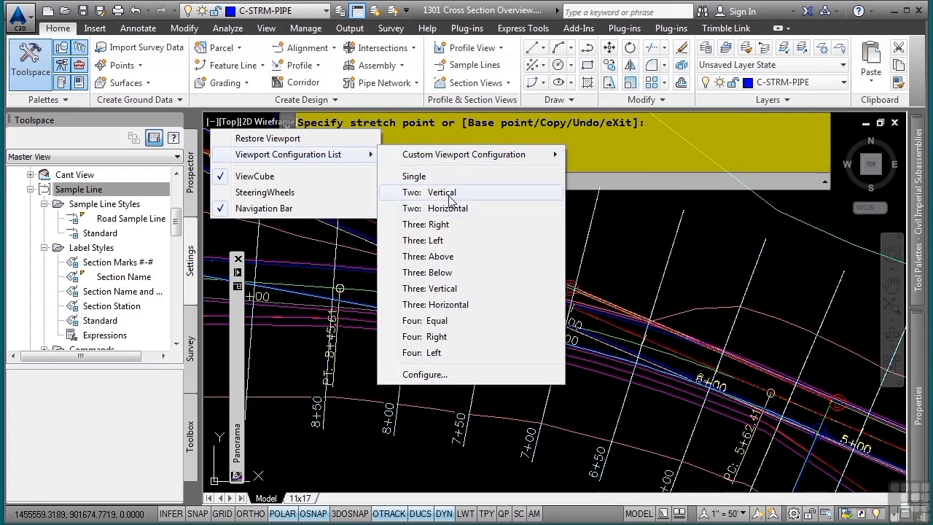
pyautogui.click(452, 208)
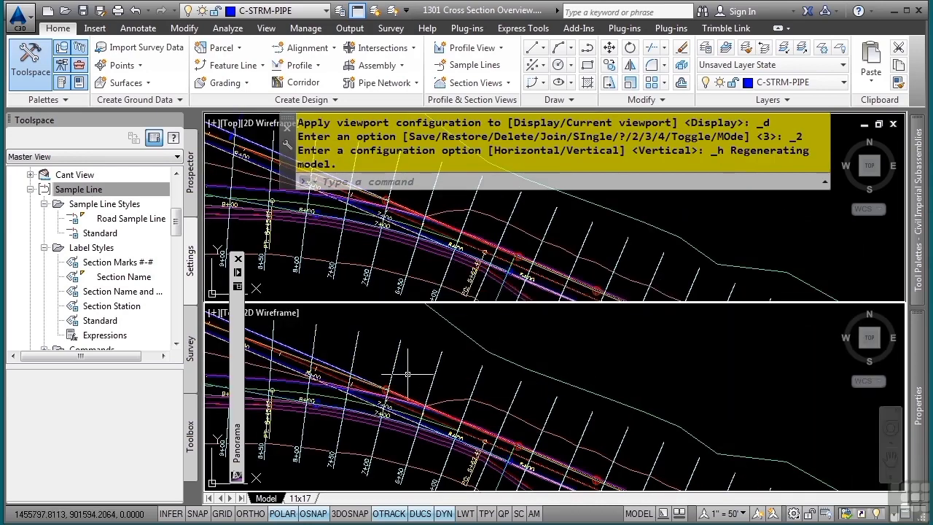
pyautogui.scroll(4, 426, 386)
pyautogui.moveTo(526, 344)
pyautogui.mouseDown(button='middle')
pyautogui.moveTo(535, 352)
pyautogui.moveTo(488, 399)
pyautogui.mouseUp(button='middle')
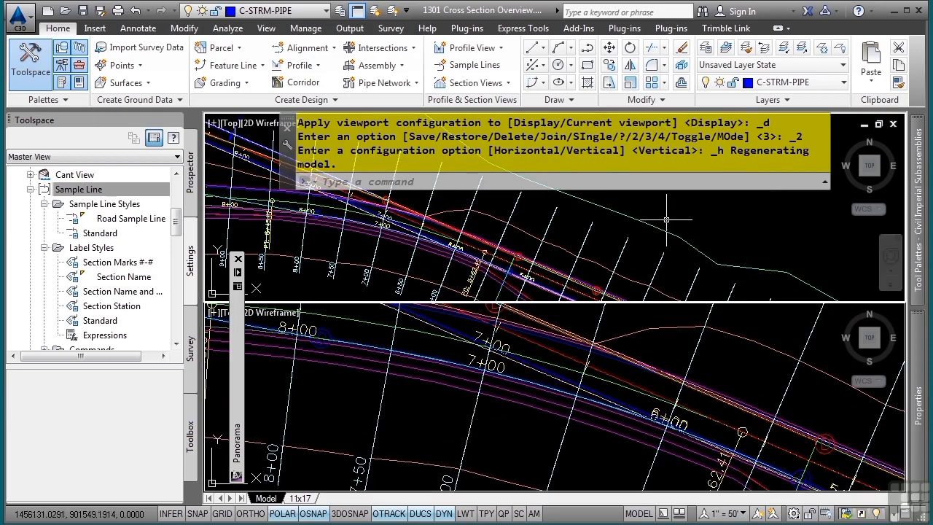
pyautogui.scroll(-6, 638, 237)
pyautogui.scroll(5, 414, 261)
pyautogui.moveTo(414, 261); pyautogui.dragTo(324, 209, button='middle')
pyautogui.scroll(3, 491, 259)
pyautogui.moveTo(463, 259); pyautogui.dragTo(498, 244, button='middle')
pyautogui.scroll(-2, 502, 239)
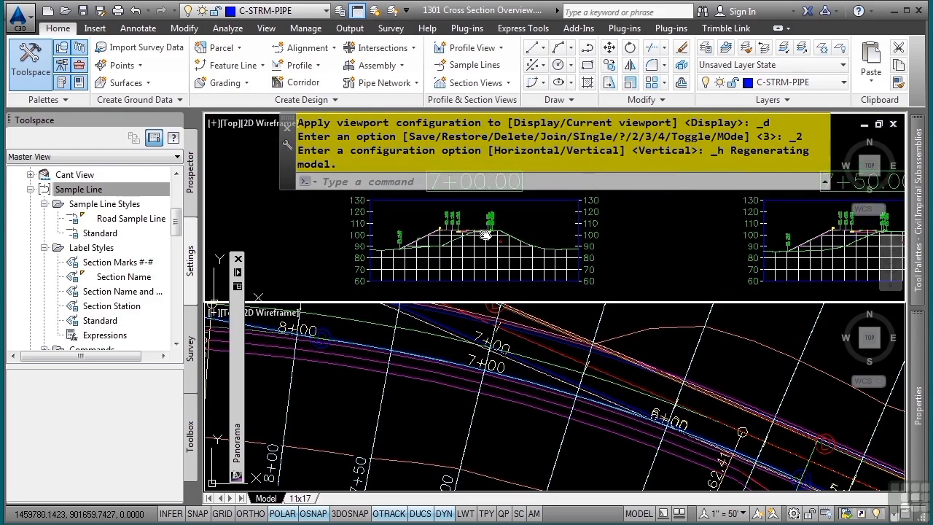
# - Slide the 7+00 sample line along the alignment to about station 6+87 and on to about 7+20.5, regenerating the model in between
pyautogui.click(399, 394)
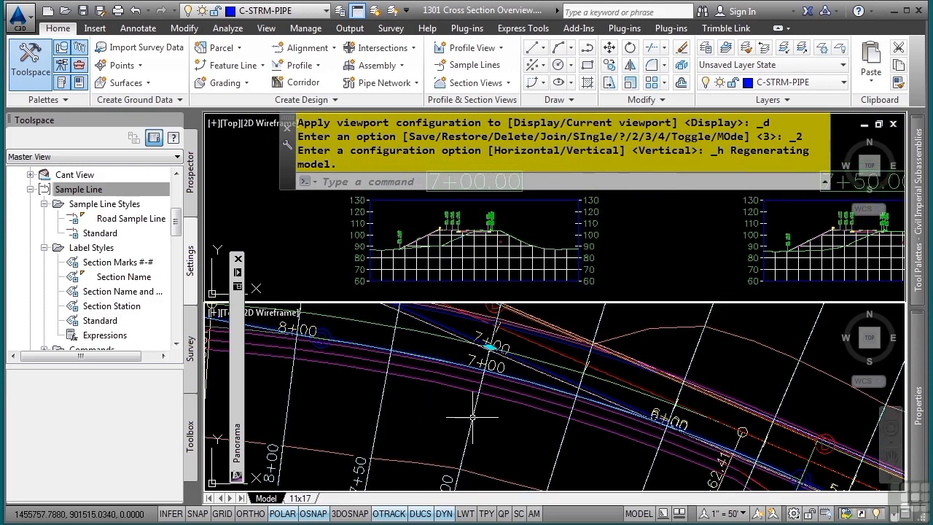
pyautogui.click(490, 348)
pyautogui.click(491, 347)
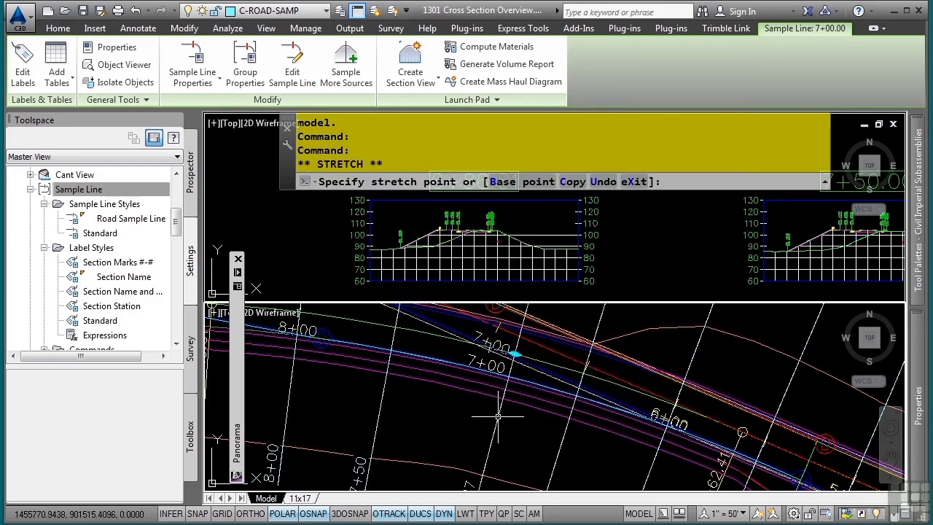
pyautogui.write('re')
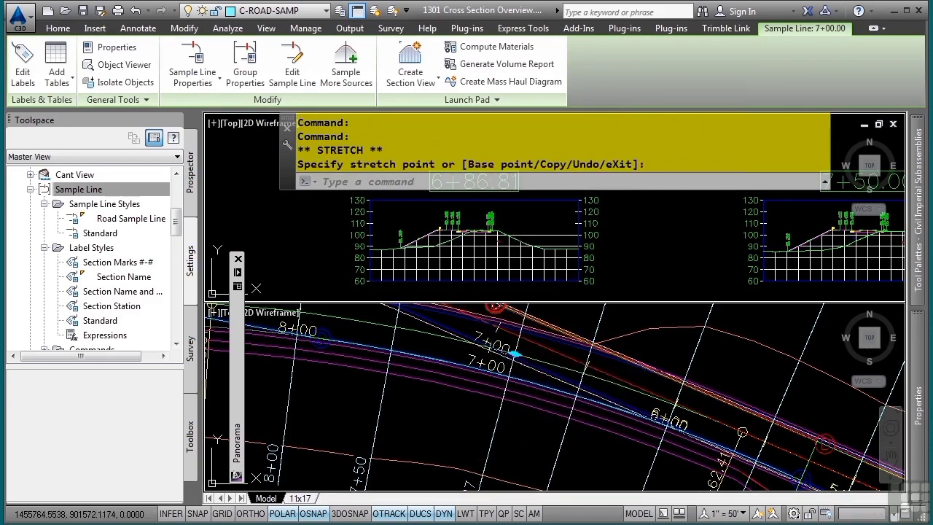
pyautogui.write('a')
pyautogui.press('Return')
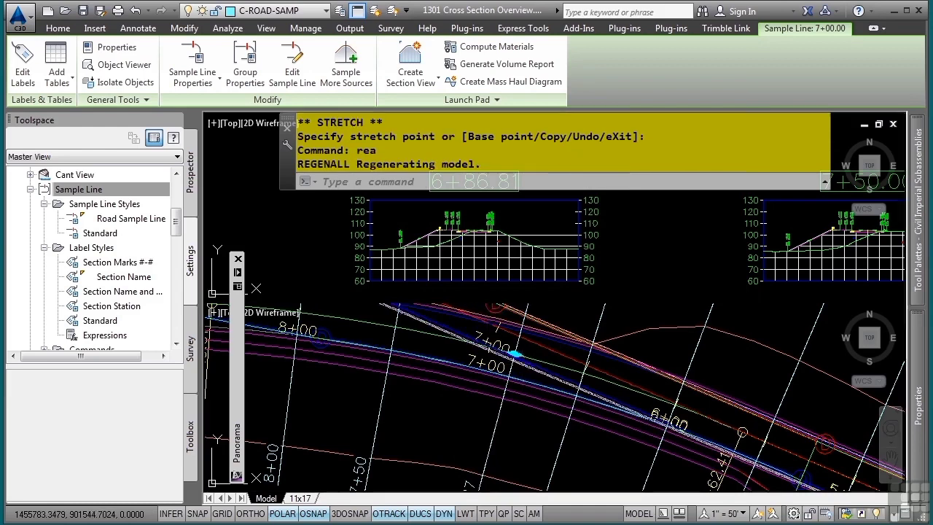
pyautogui.click(447, 351)
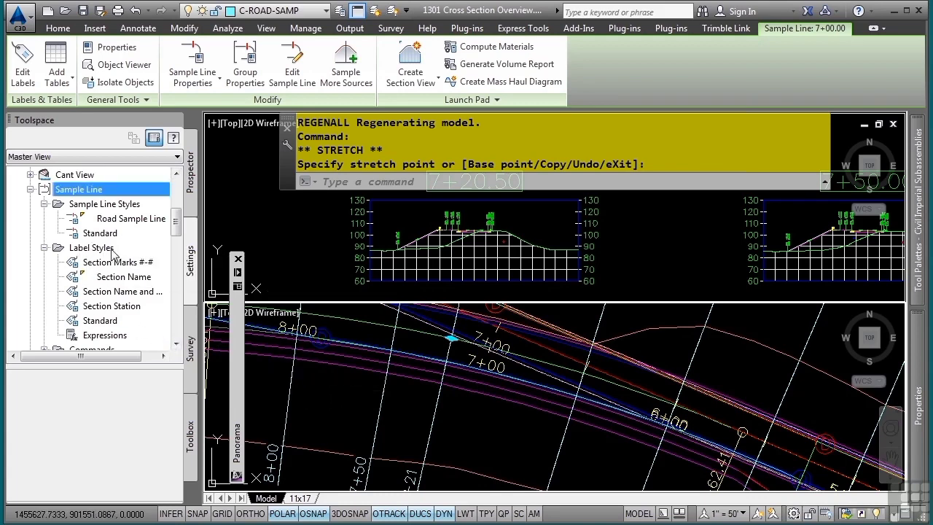
# - Collapse the Sample Line and Section settings, and list the commands available under Section View
pyautogui.click(30, 189)
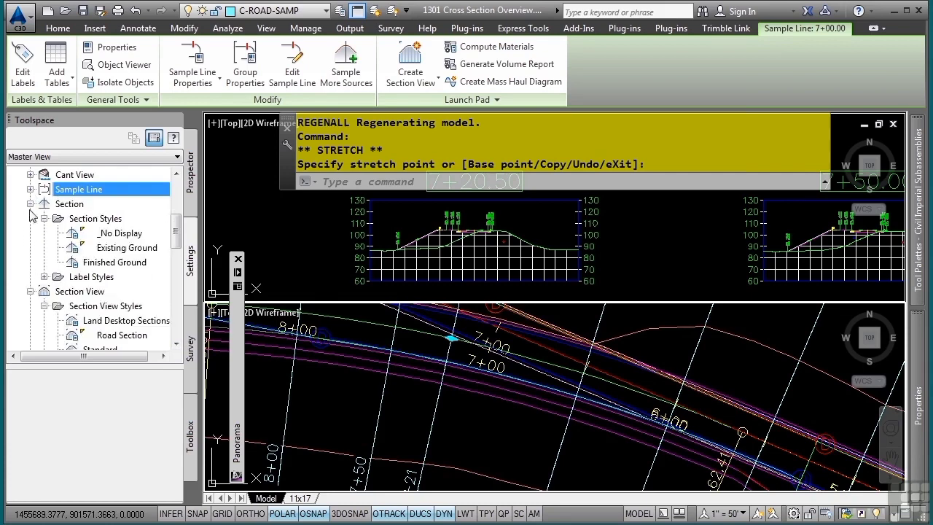
pyautogui.click(29, 204)
pyautogui.click(30, 219)
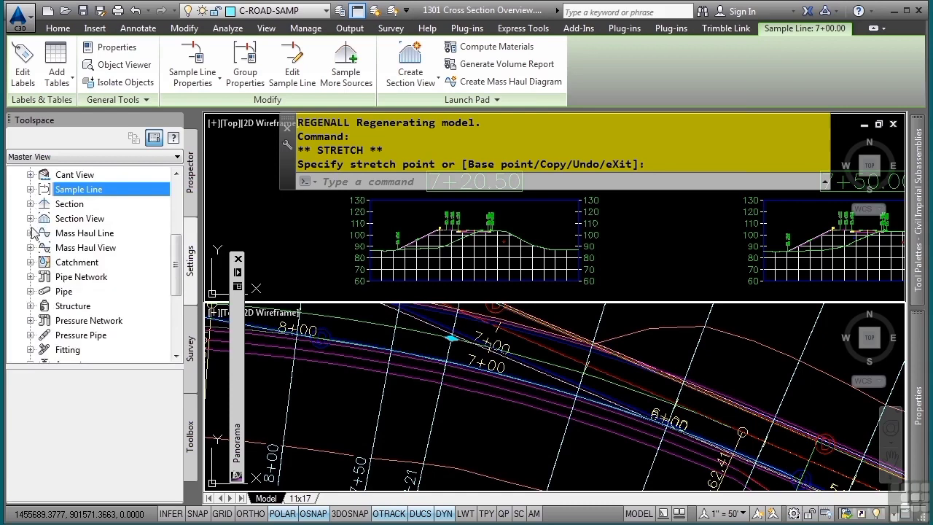
pyautogui.click(31, 218)
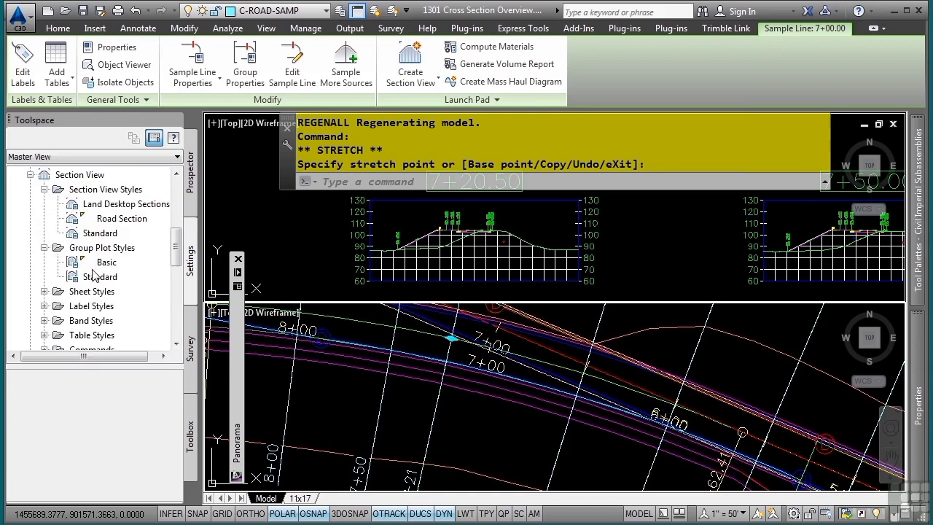
pyautogui.scroll(-2, 93, 276)
pyautogui.click(46, 265)
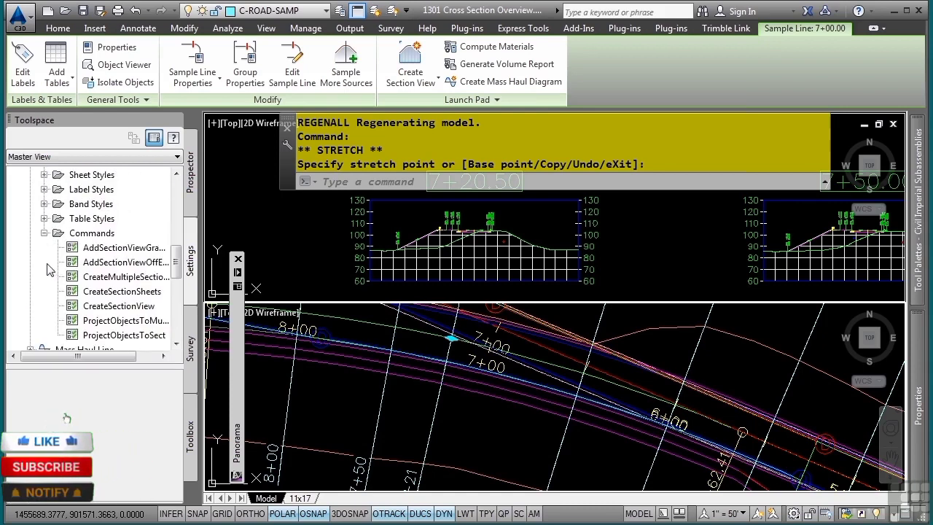
# - Review the Table Creation and Multiple Section View Creation settings of the CreateMultipleSectionView command, and cancel without changes
pyautogui.click(102, 280)
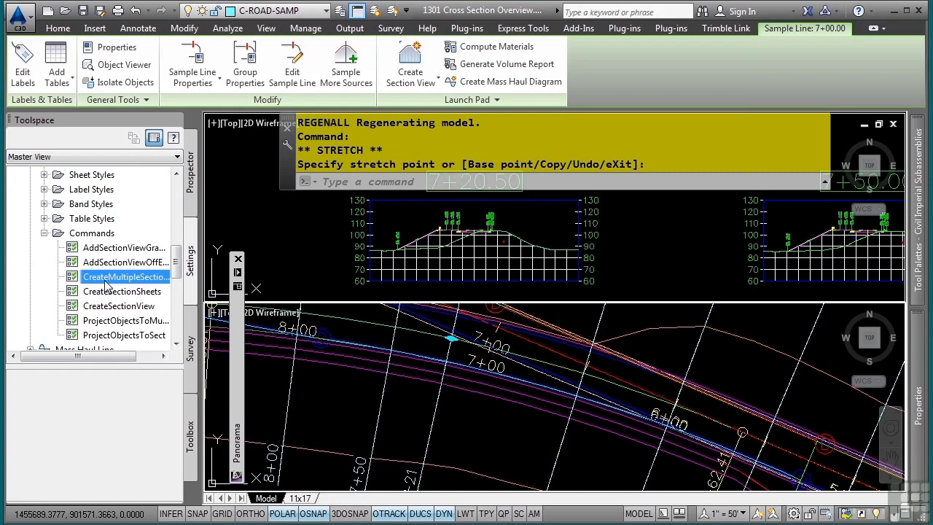
pyautogui.doubleClick(106, 280)
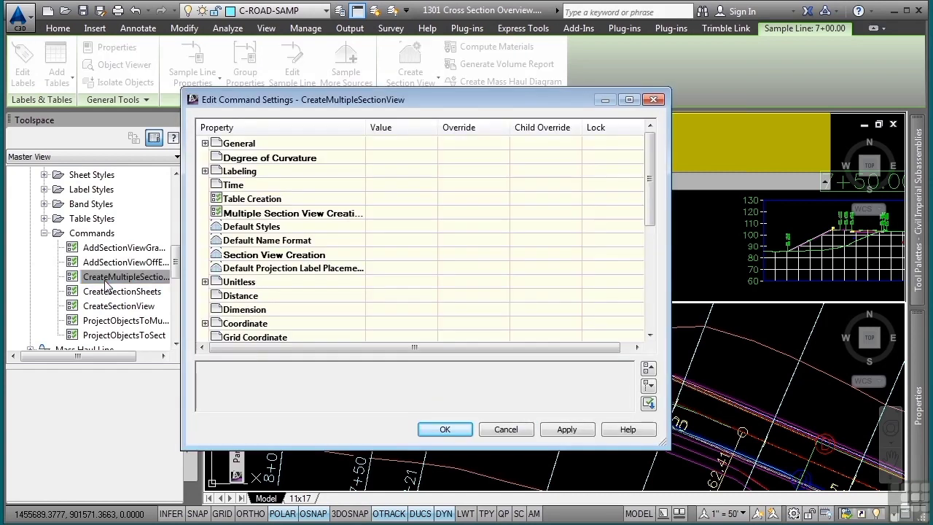
pyautogui.click(206, 199)
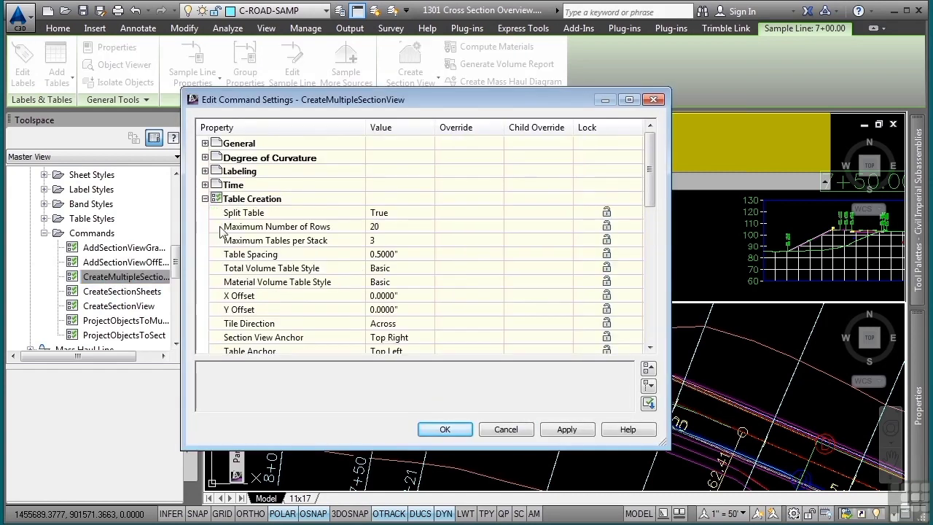
pyautogui.scroll(-1, 223, 234)
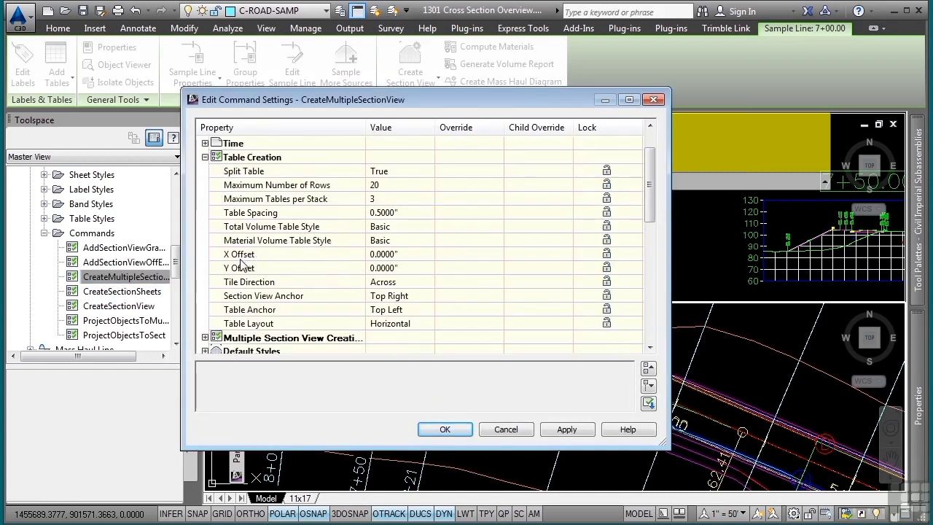
pyautogui.click(204, 338)
pyautogui.scroll(-1, 279, 284)
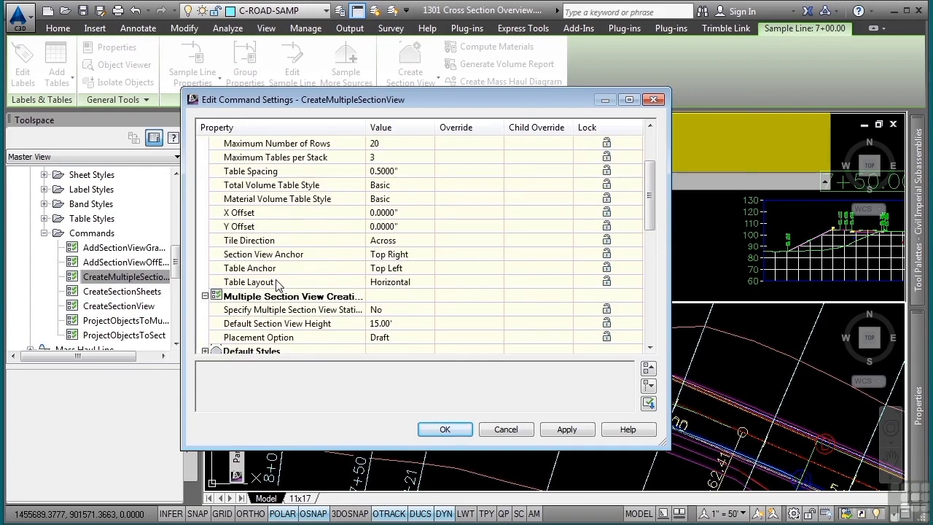
pyautogui.scroll(1, 277, 284)
pyautogui.click(500, 430)
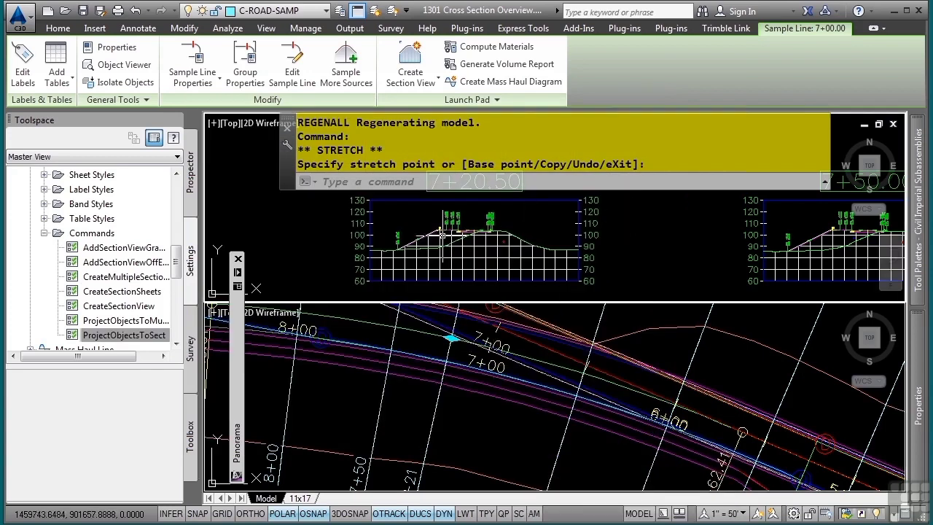
# - Maximize the viewport showing the 7+20.50 section view to fill the drawing area, and close the Panorama window
pyautogui.scroll(5, 428, 238)
pyautogui.scroll(5, 428, 238)
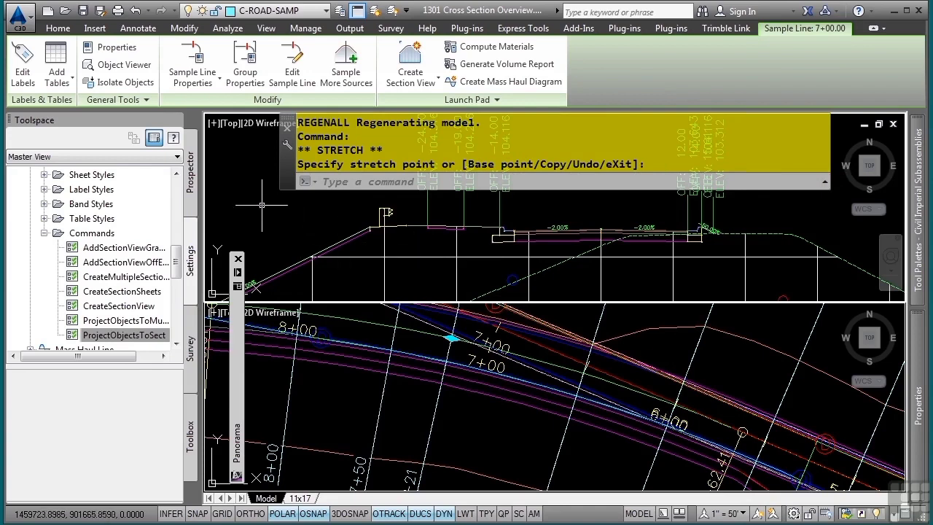
pyautogui.click(212, 123)
pyautogui.click(268, 143)
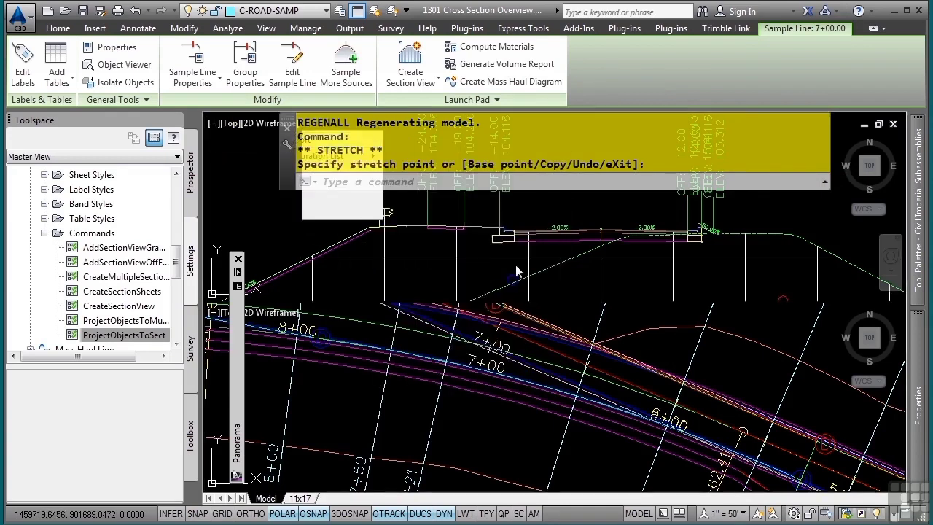
pyautogui.scroll(-2, 460, 365)
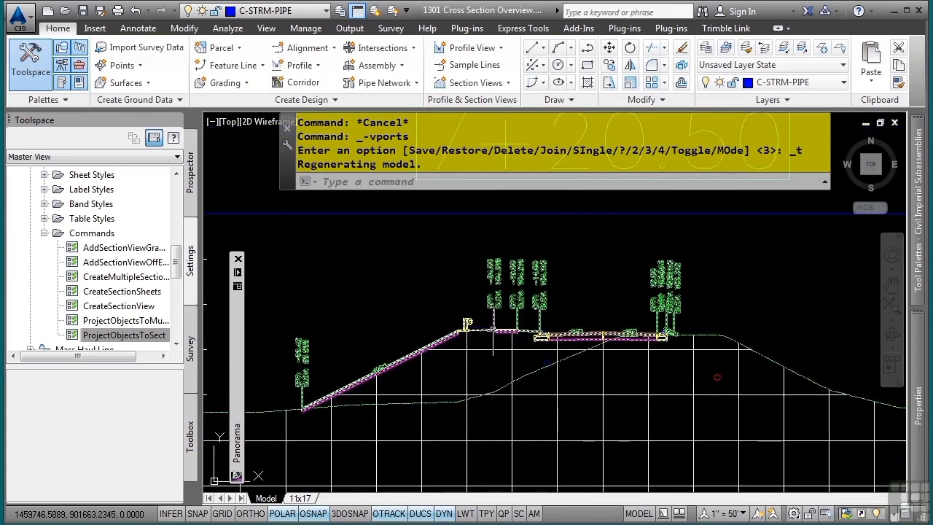
pyautogui.scroll(2, 477, 339)
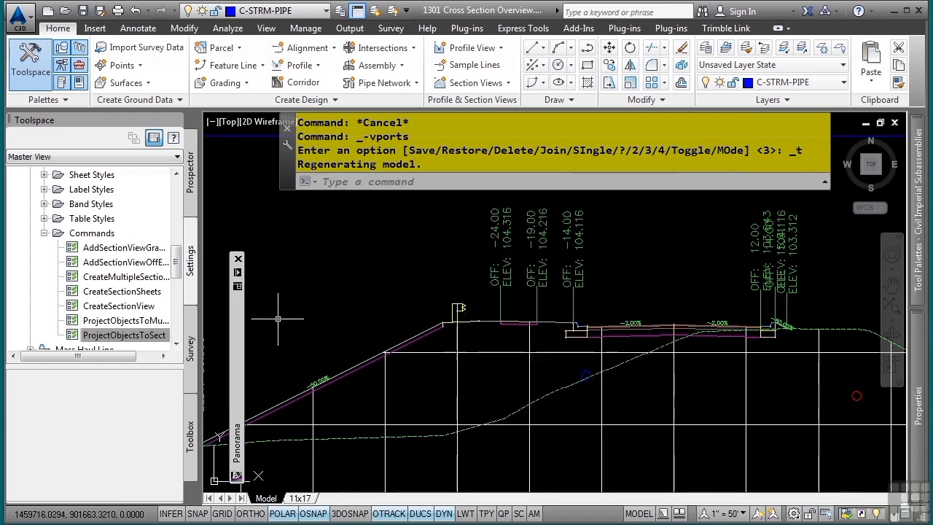
pyautogui.click(237, 259)
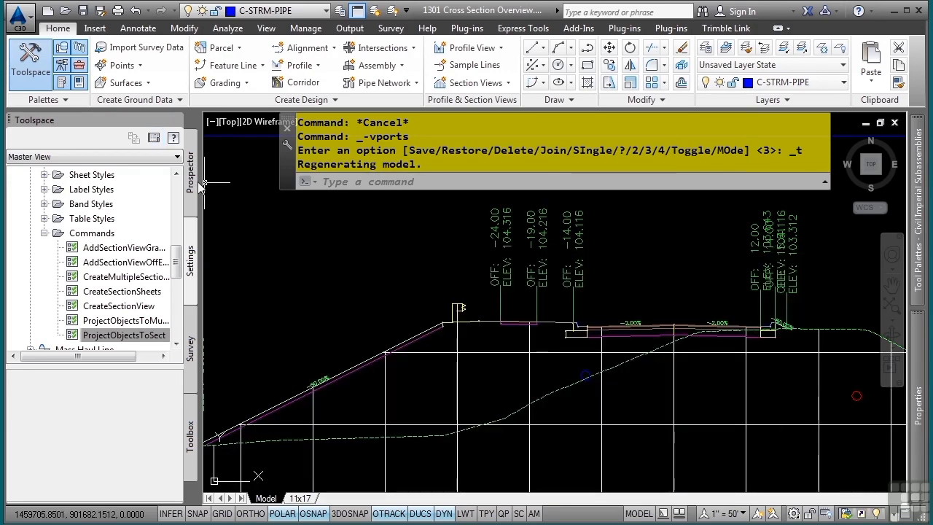
# - Expand the Bypass 1 centerline alignment among the drawing's objects down to the contents of its SL Collection sample line group
pyautogui.click(193, 182)
pyautogui.scroll(-1, 62, 249)
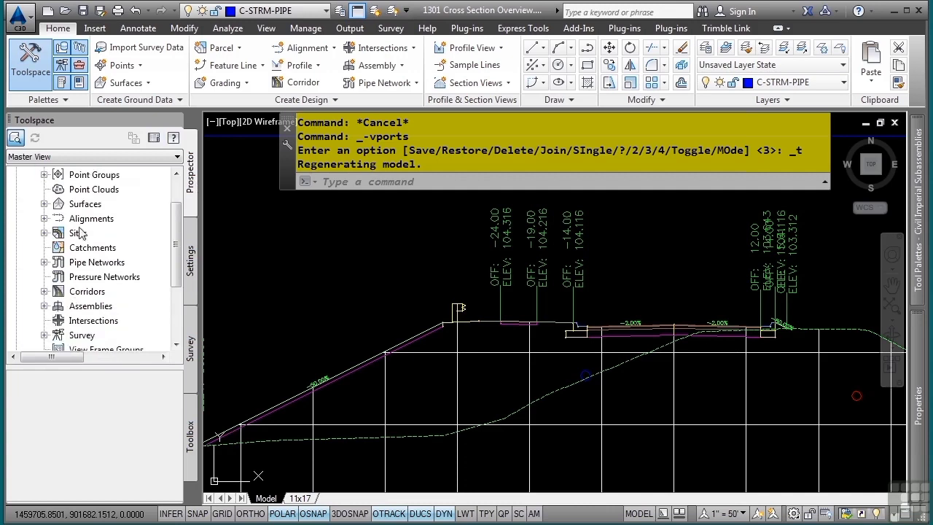
pyautogui.click(44, 219)
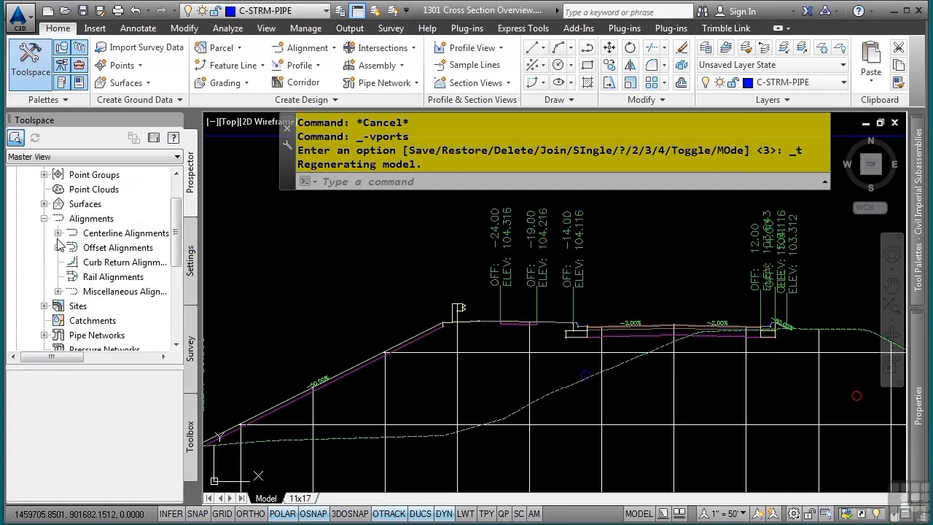
pyautogui.click(58, 233)
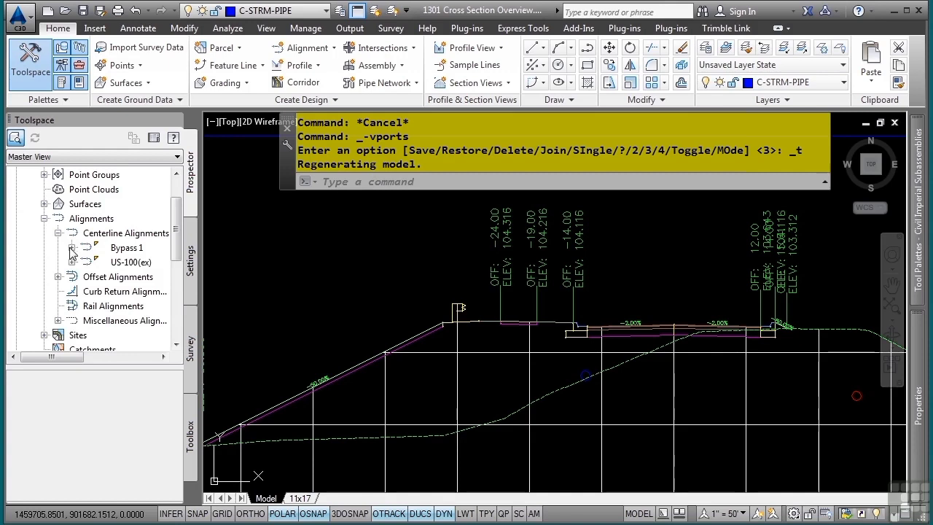
pyautogui.click(71, 248)
pyautogui.click(86, 306)
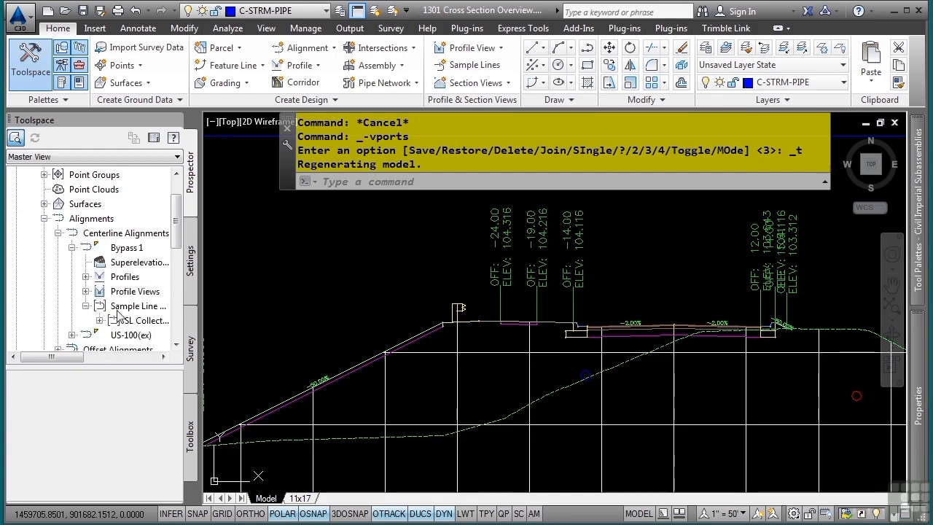
pyautogui.click(100, 320)
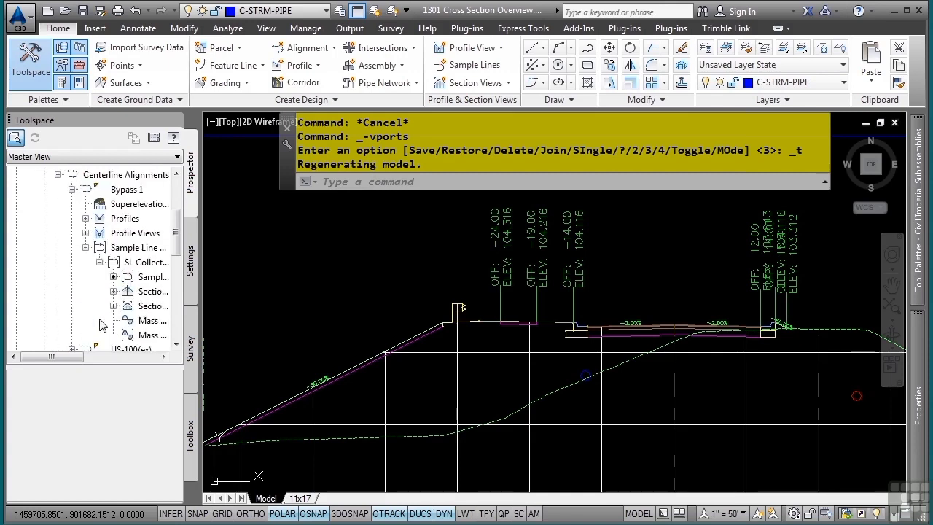
pyautogui.click(146, 262)
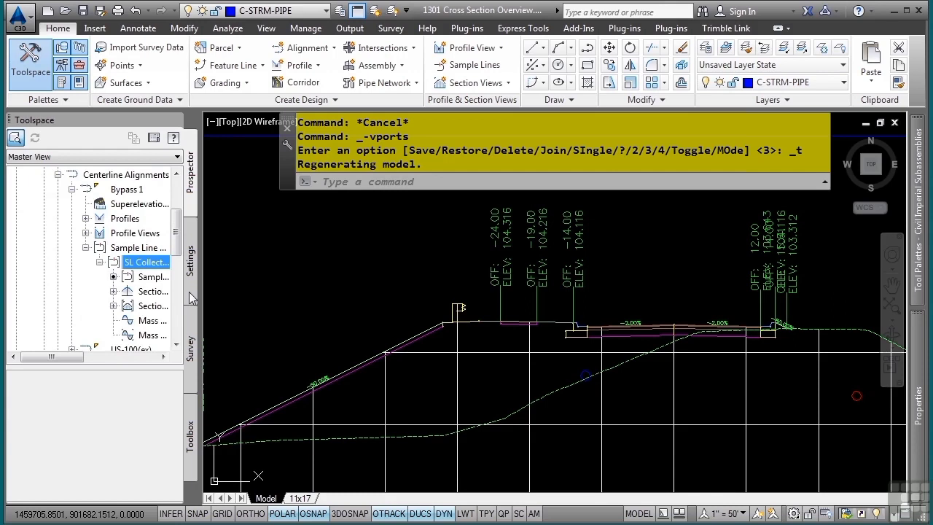
# - List the group's sample lines with their stations and styles, view its section sources, and collapse the group again
pyautogui.click(151, 277)
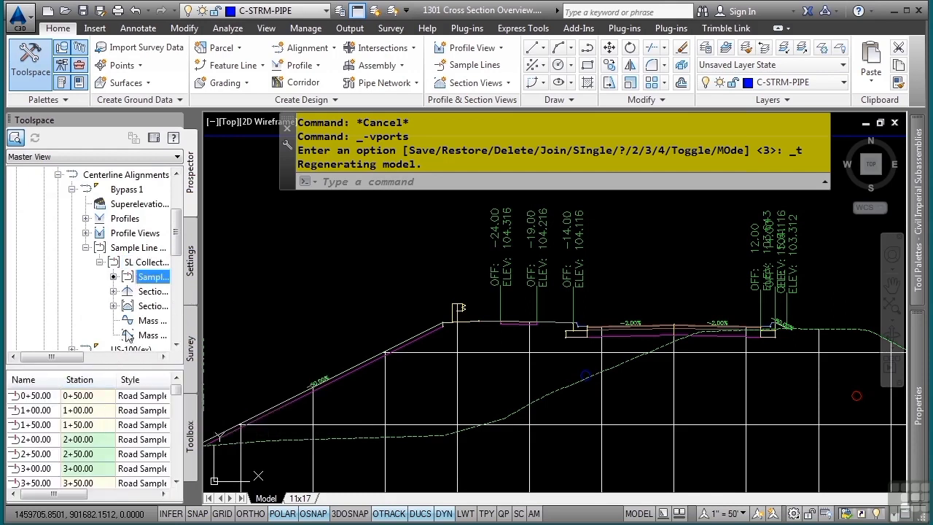
pyautogui.click(114, 290)
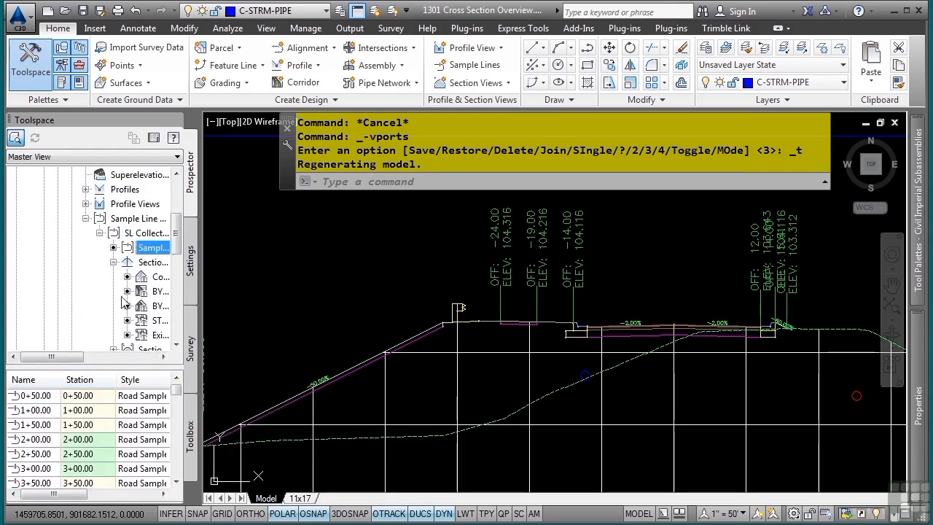
pyautogui.scroll(-1, 117, 328)
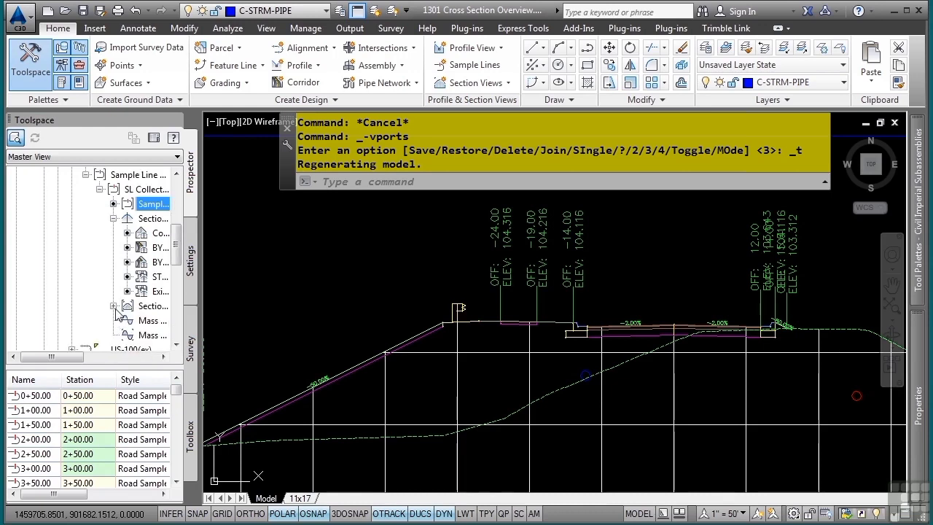
pyautogui.click(113, 218)
pyautogui.click(99, 188)
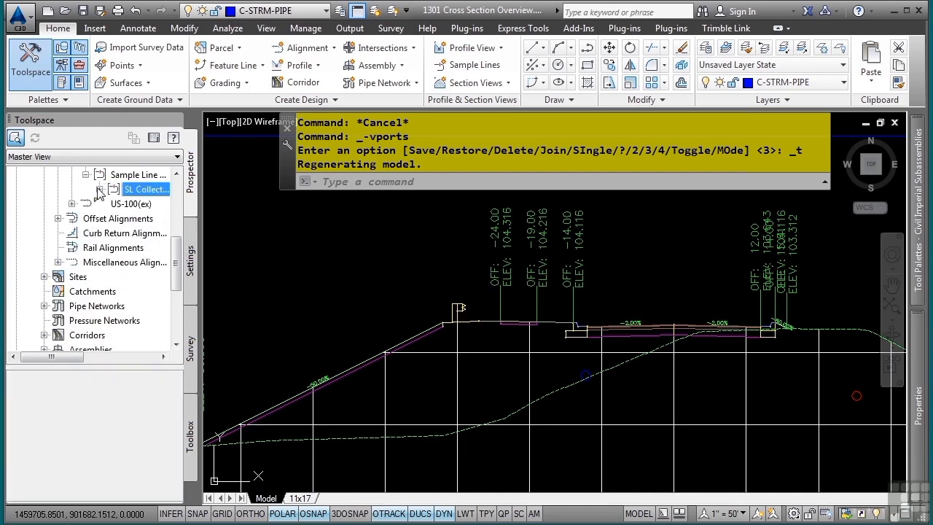
# - Review the styles, update modes and layers of the section sources in the SL Collection sample line group's properties, and cancel without changes
pyautogui.scroll(1, 113, 207)
pyautogui.rightClick(143, 233)
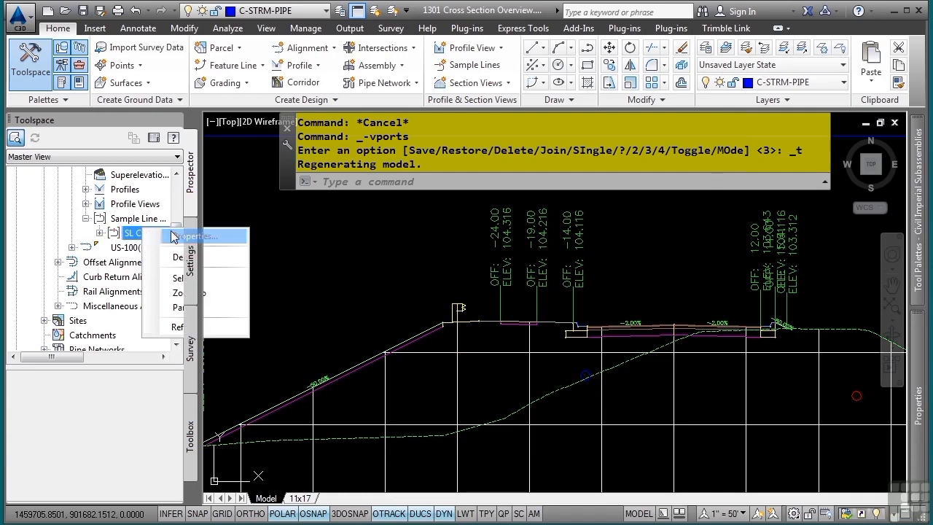
pyautogui.click(173, 236)
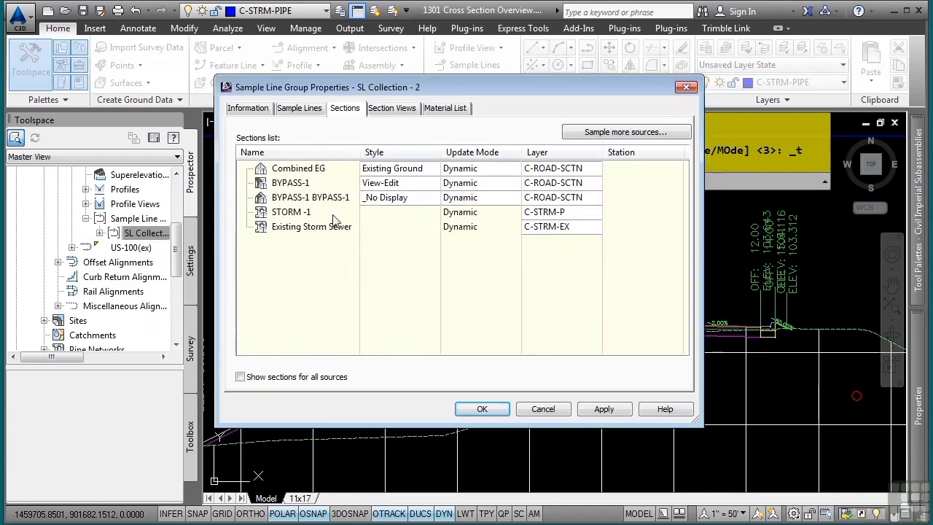
pyautogui.moveTo(462, 91); pyautogui.dragTo(309, 58)
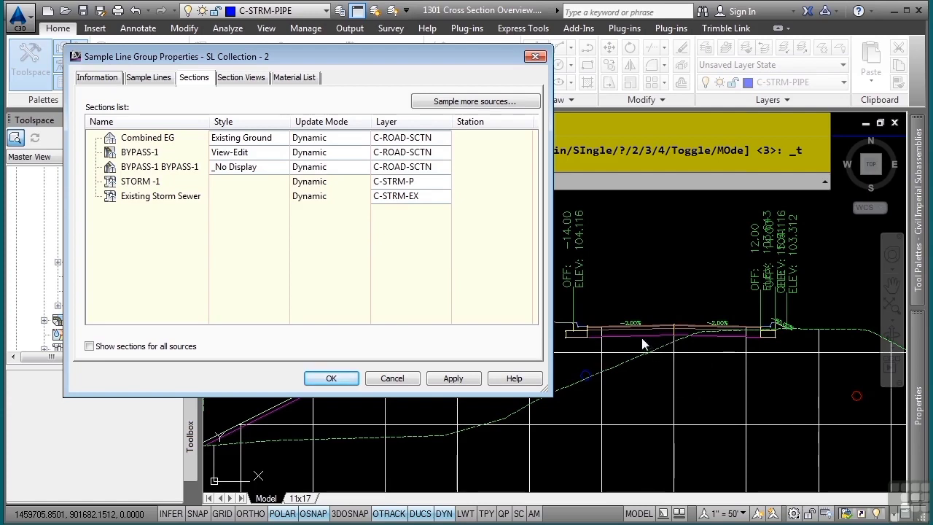
pyautogui.click(382, 378)
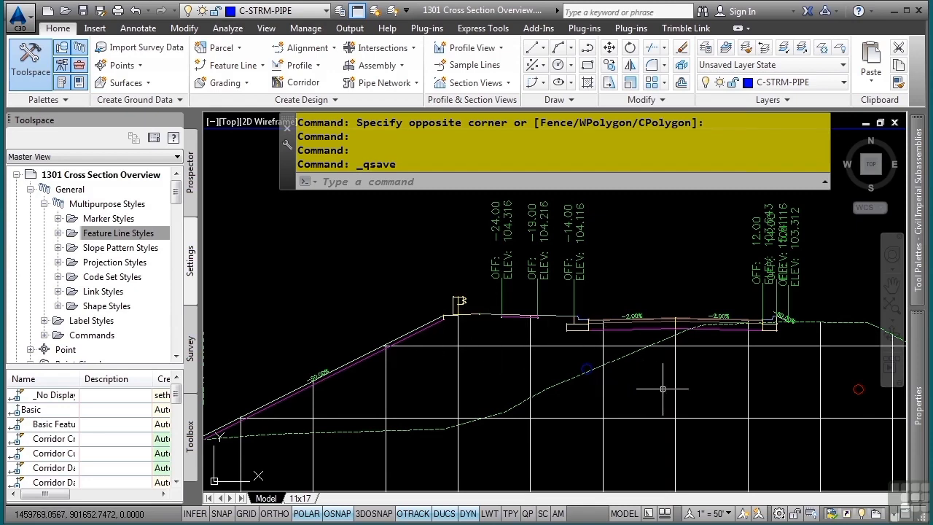
# - Examine the pipe crossing in the 7+20.50 section view and the existing electric crossing label at the 1+50.00 section view
pyautogui.moveTo(672, 389); pyautogui.dragTo(573, 371, button='middle')
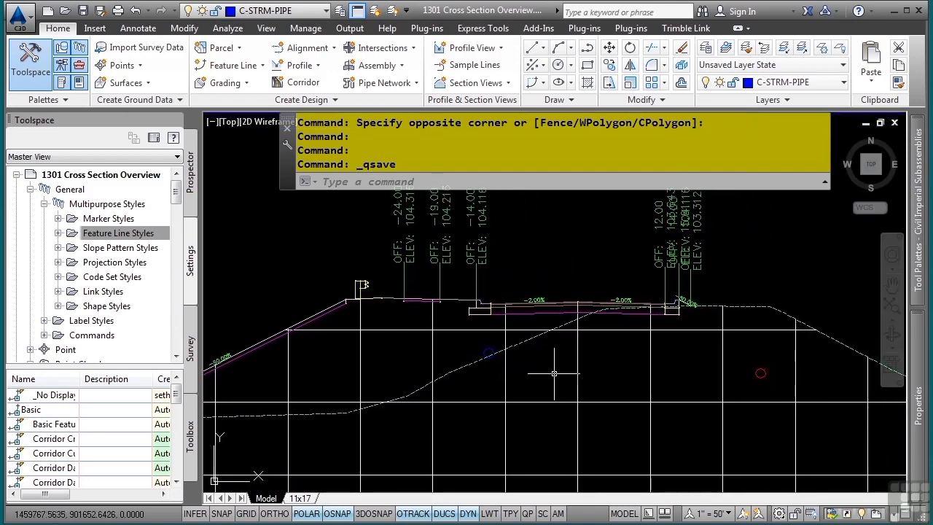
pyautogui.click(489, 352)
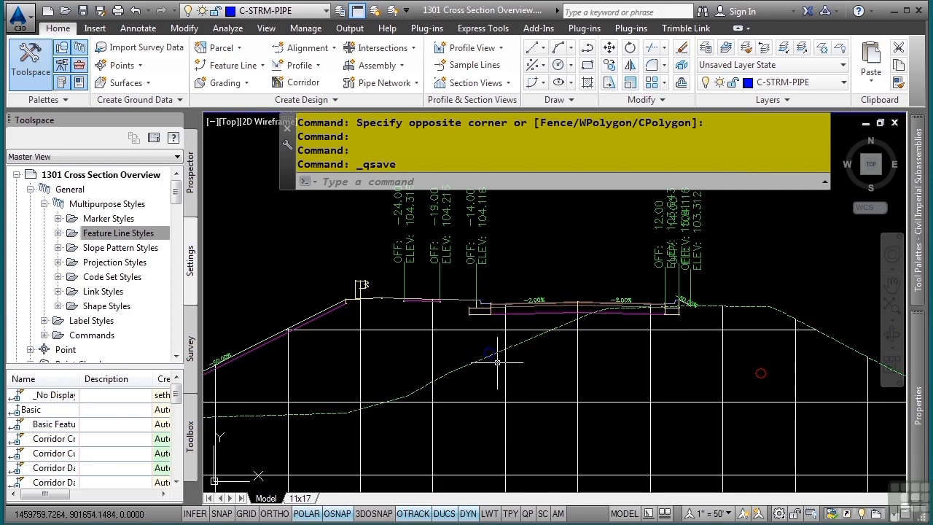
pyautogui.scroll(-10, 497, 362)
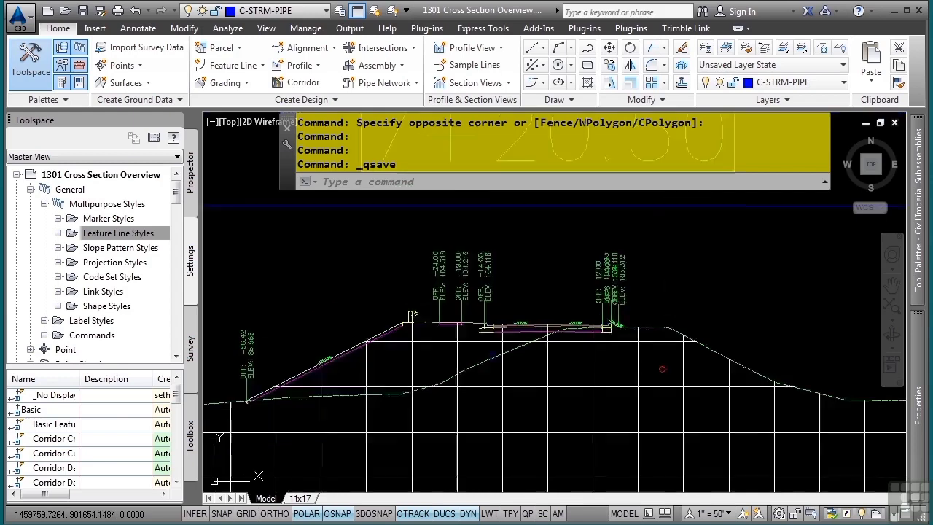
pyautogui.moveTo(378, 397)
pyautogui.mouseDown(button='middle')
pyautogui.moveTo(479, 380)
pyautogui.moveTo(629, 301)
pyautogui.mouseUp(button='middle')
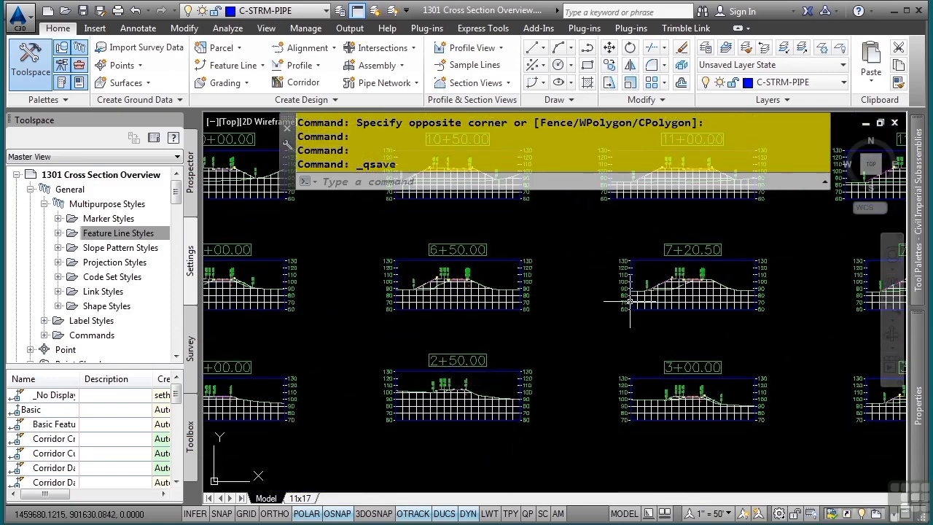
pyautogui.moveTo(440, 371); pyautogui.dragTo(581, 342, button='middle')
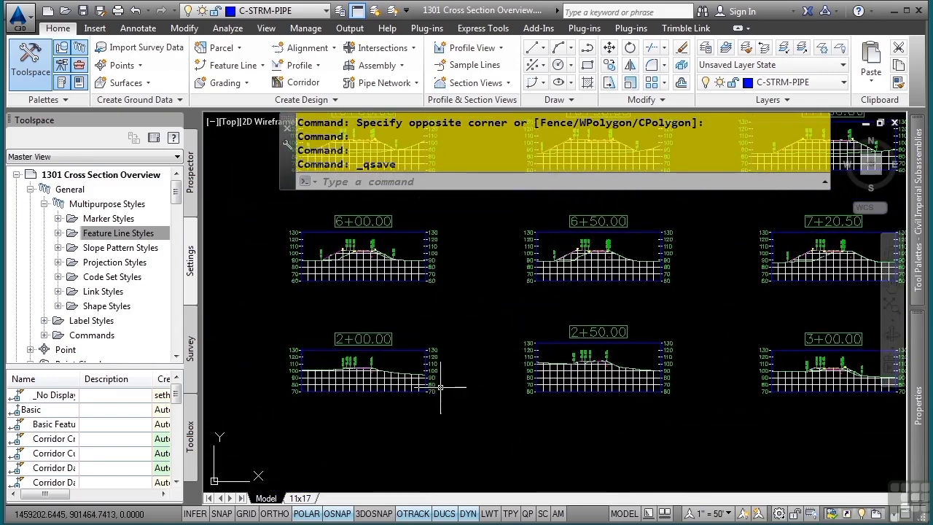
pyautogui.moveTo(374, 357); pyautogui.dragTo(599, 300, button='middle')
pyautogui.moveTo(459, 343); pyautogui.dragTo(517, 337, button='middle')
pyautogui.scroll(5, 482, 337)
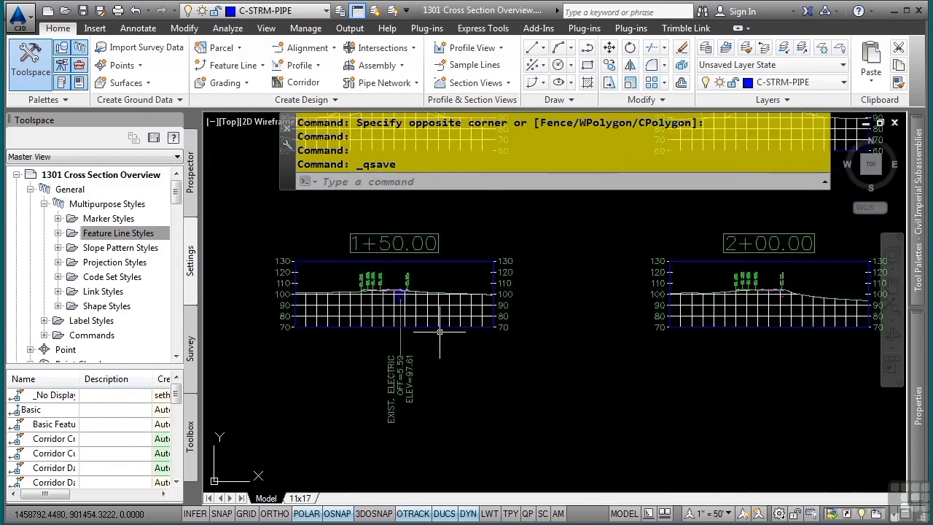
# - Set the annotation scale to 1" = 20' and inspect the existing electric label under the 1+50.00 section view
pyautogui.click(711, 513)
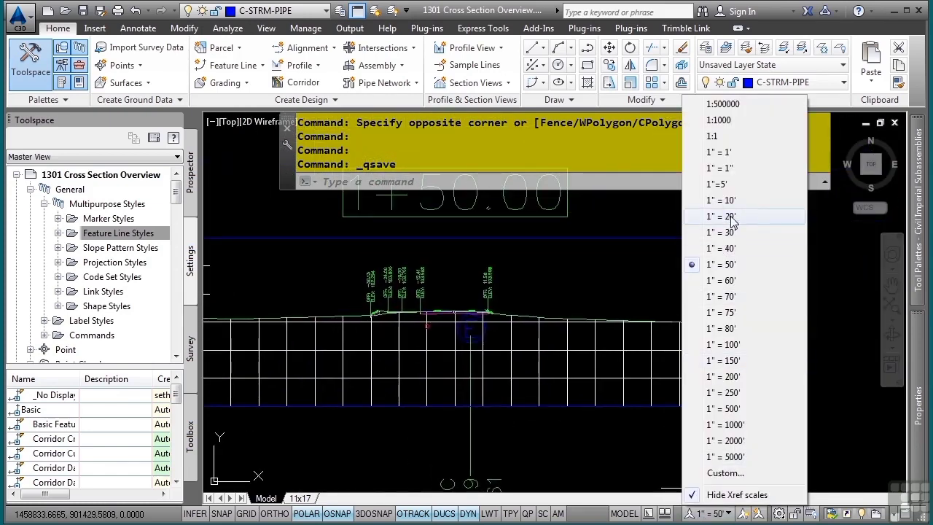
pyautogui.click(730, 216)
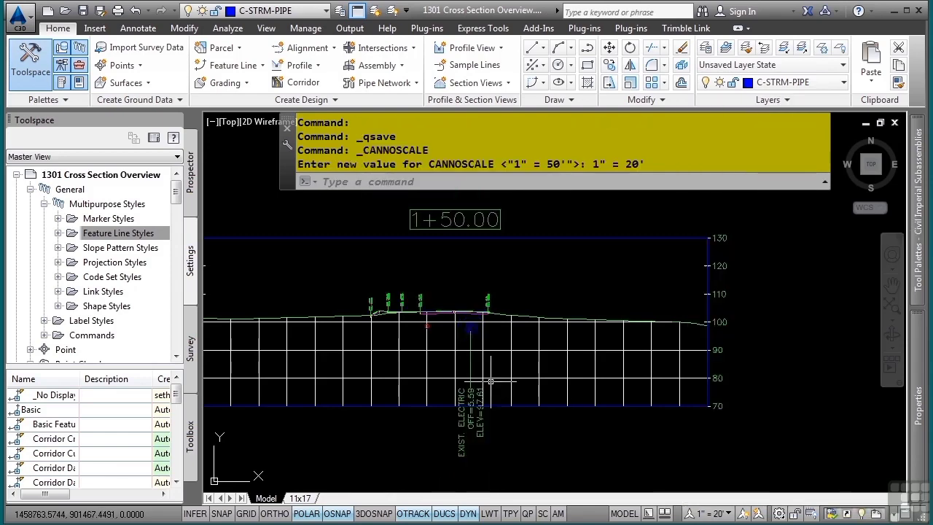
pyautogui.moveTo(478, 385)
pyautogui.mouseDown(button='middle')
pyautogui.moveTo(512, 302)
pyautogui.moveTo(522, 308)
pyautogui.moveTo(521, 332)
pyautogui.mouseUp(button='middle')
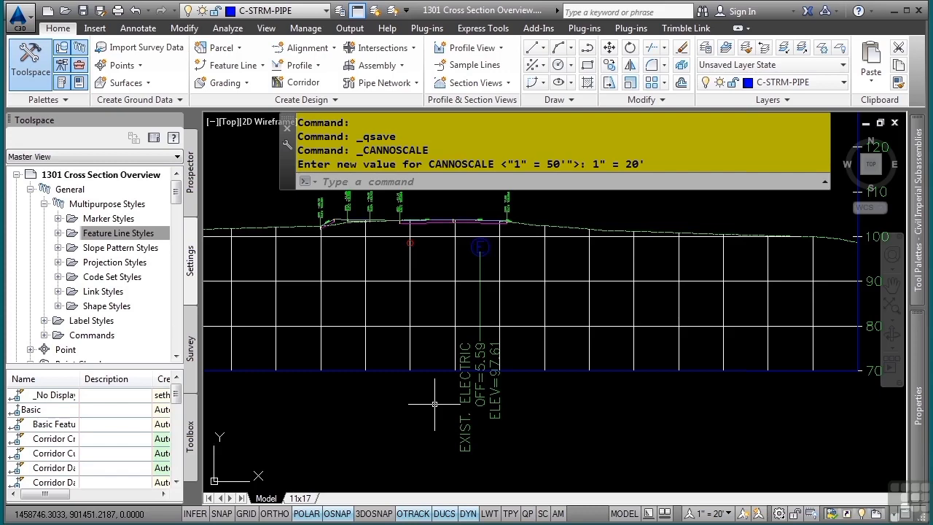
# - Examine the existing electric line in the plan view along the road, including the area around station 4+00
pyautogui.scroll(-7, 434, 403)
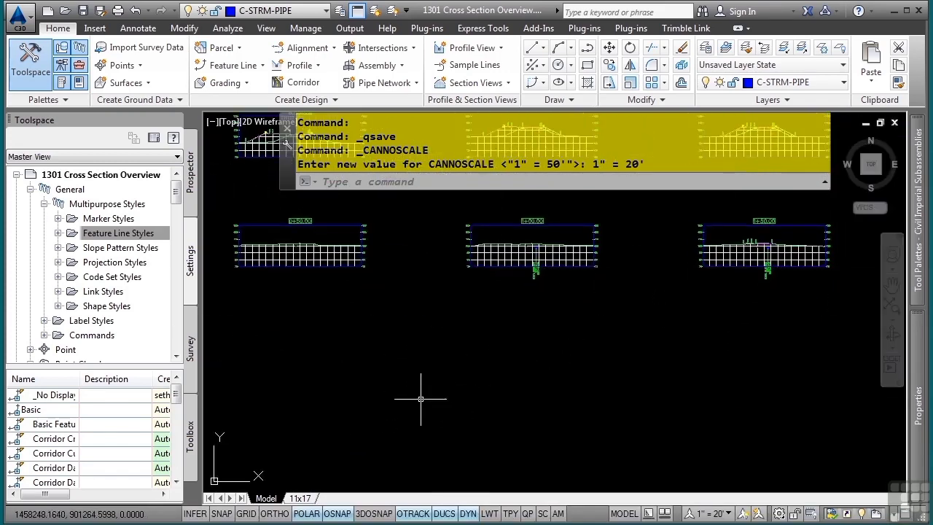
pyautogui.moveTo(420, 398); pyautogui.dragTo(653, 266, button='middle')
pyautogui.moveTo(424, 381); pyautogui.dragTo(591, 333, button='middle')
pyautogui.scroll(10, 438, 299)
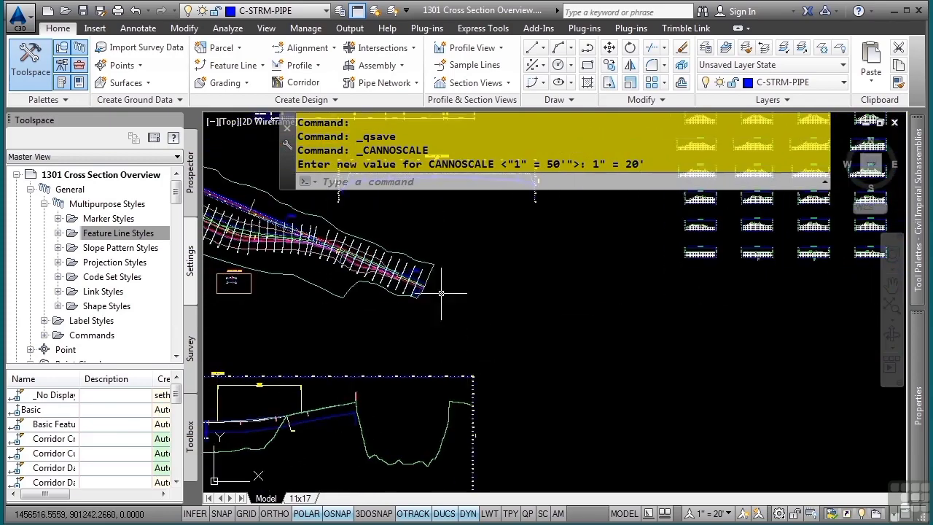
pyautogui.scroll(8, 604, 295)
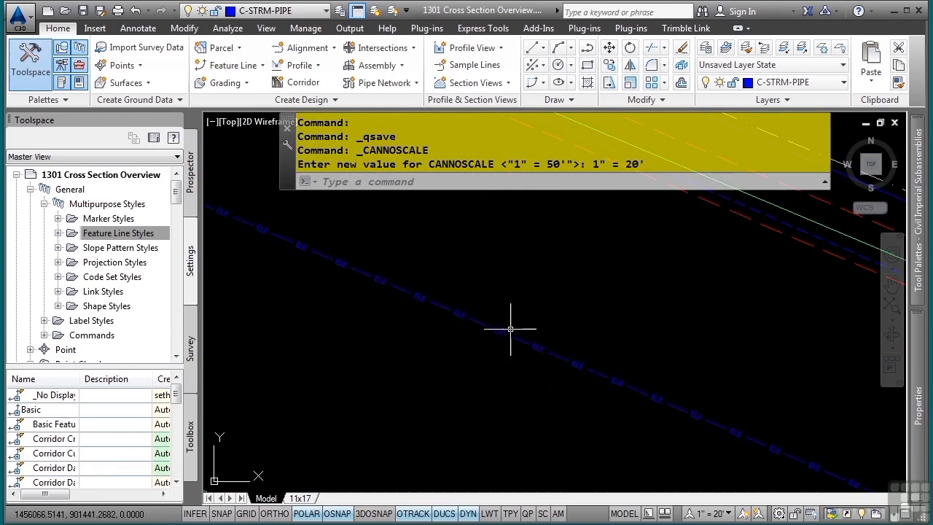
pyautogui.scroll(-4, 510, 331)
pyautogui.scroll(-5, 510, 331)
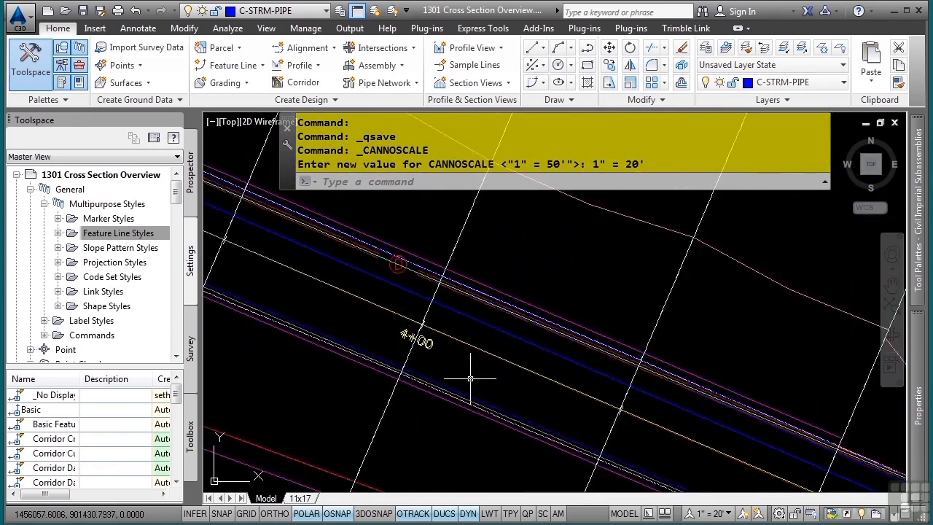
# - Examine the blue electric line running below the road surface in the profile view
pyautogui.moveTo(325, 459); pyautogui.dragTo(581, 342, button='middle')
pyautogui.scroll(-2, 581, 341)
pyautogui.moveTo(514, 373); pyautogui.dragTo(594, 276, button='middle')
pyautogui.moveTo(440, 390); pyautogui.dragTo(570, 254, button='middle')
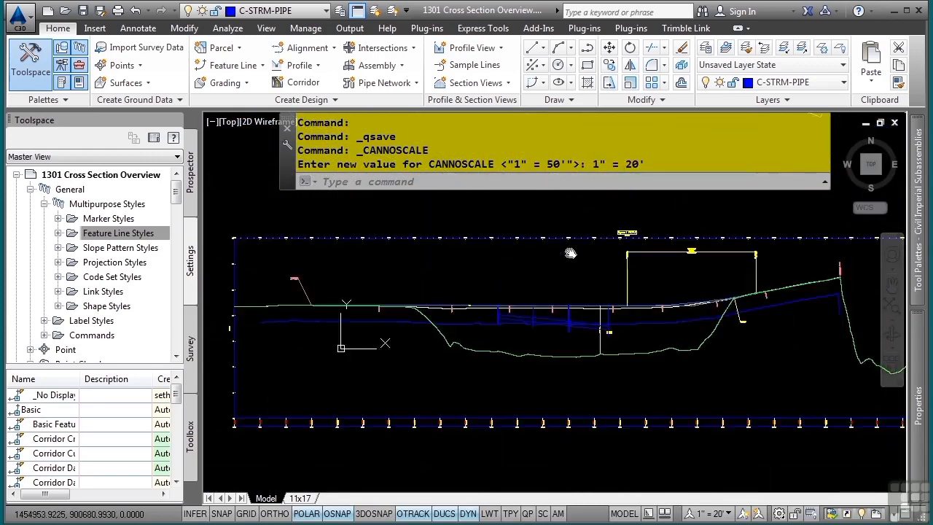
pyautogui.scroll(4, 474, 329)
pyautogui.scroll(3, 490, 287)
pyautogui.scroll(4, 527, 288)
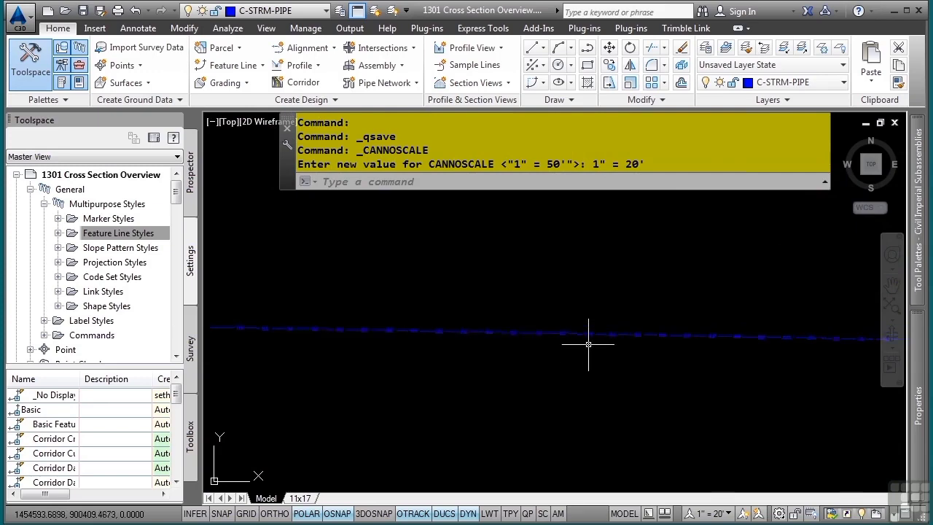
pyautogui.scroll(-5, 566, 348)
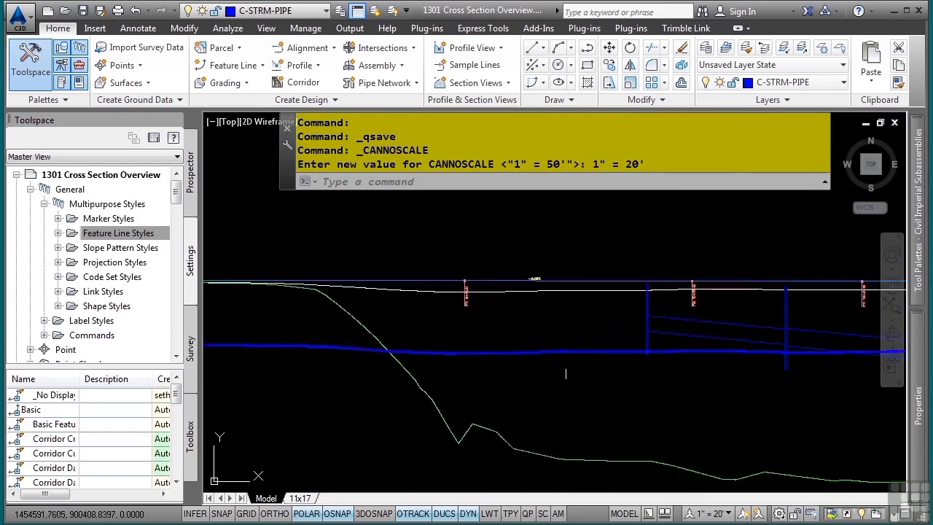
# - Follow the blue electric line farther along the Bypass 1 profile view, past the storm structures
pyautogui.scroll(-2, 565, 354)
pyautogui.moveTo(643, 308); pyautogui.dragTo(347, 400, button='middle')
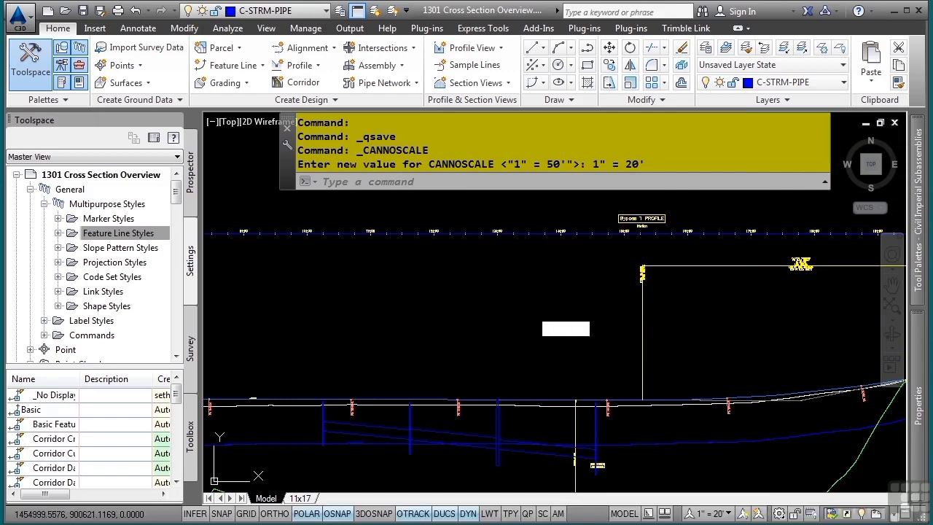
pyautogui.middleClick(565, 329)
pyautogui.middleClick(566, 328)
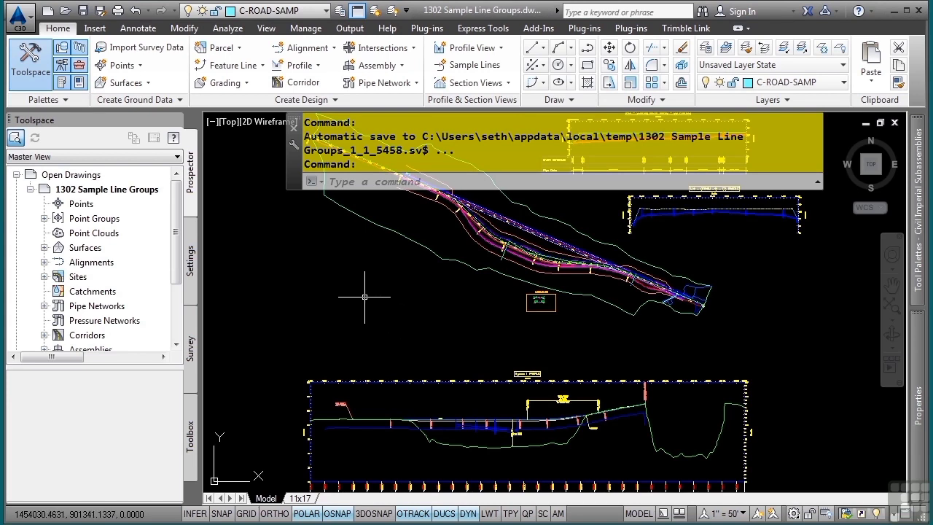
# - Review the plan display components of the Road Sample Line style without changing them
pyautogui.click(191, 260)
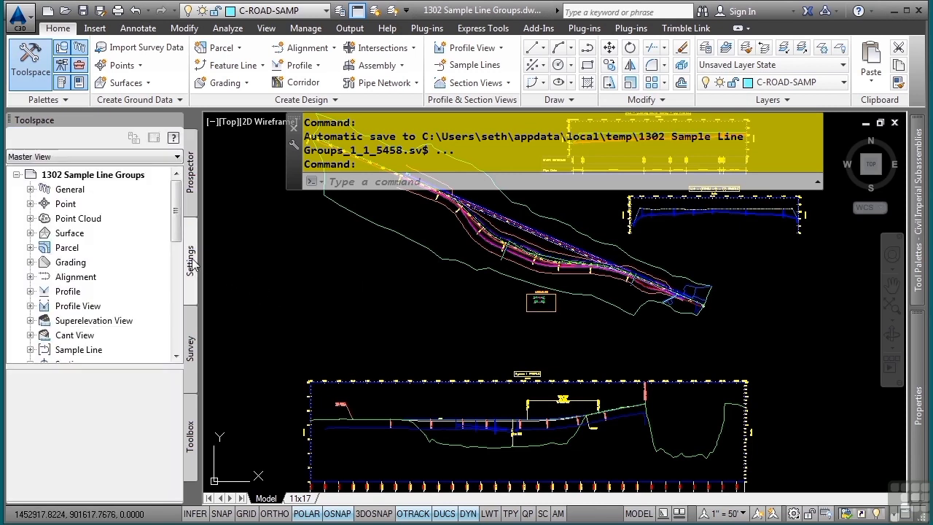
pyautogui.scroll(-2, 119, 292)
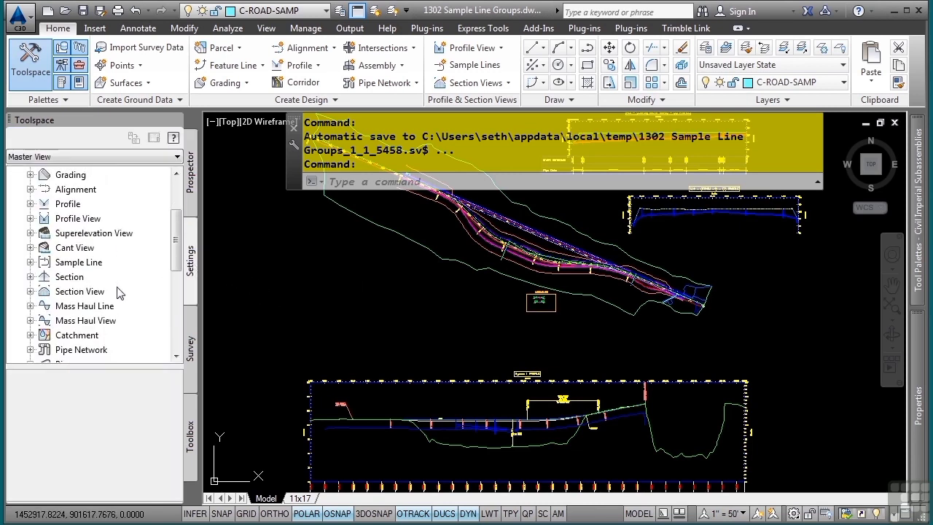
pyautogui.click(30, 262)
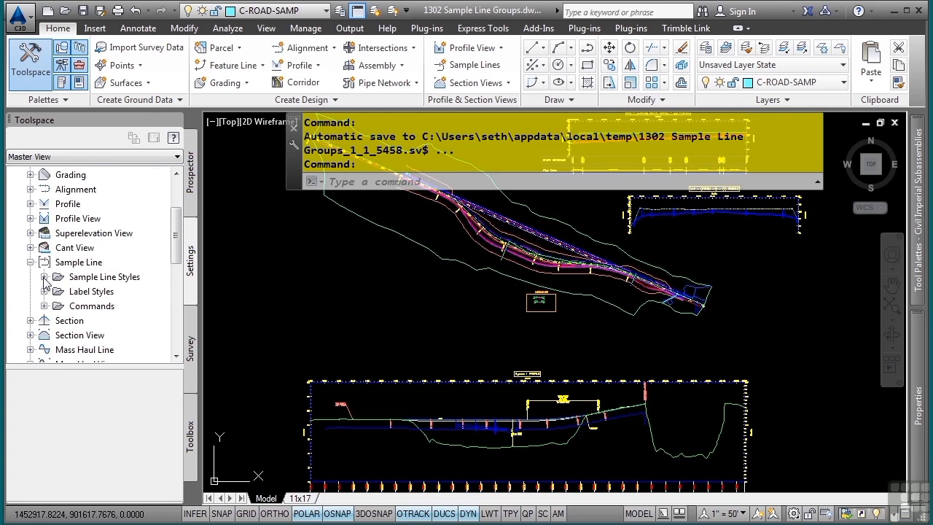
pyautogui.click(44, 278)
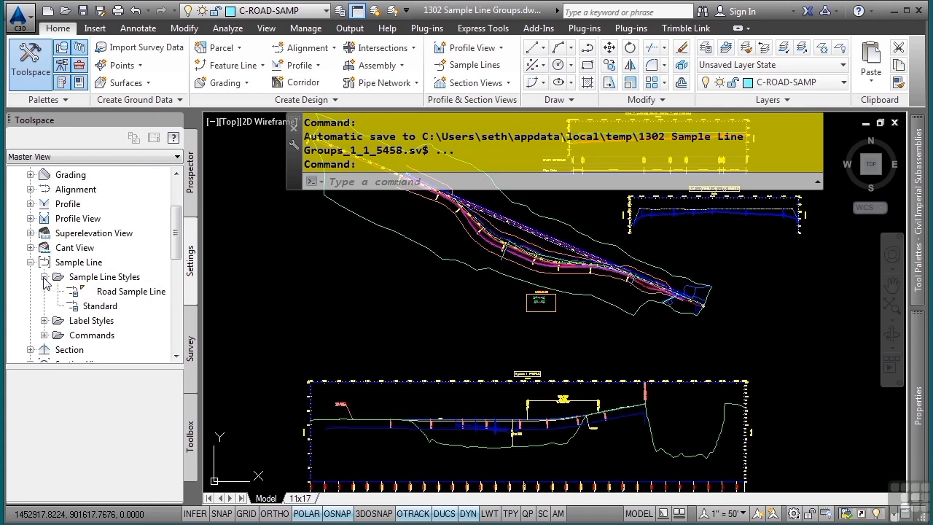
pyautogui.doubleClick(130, 292)
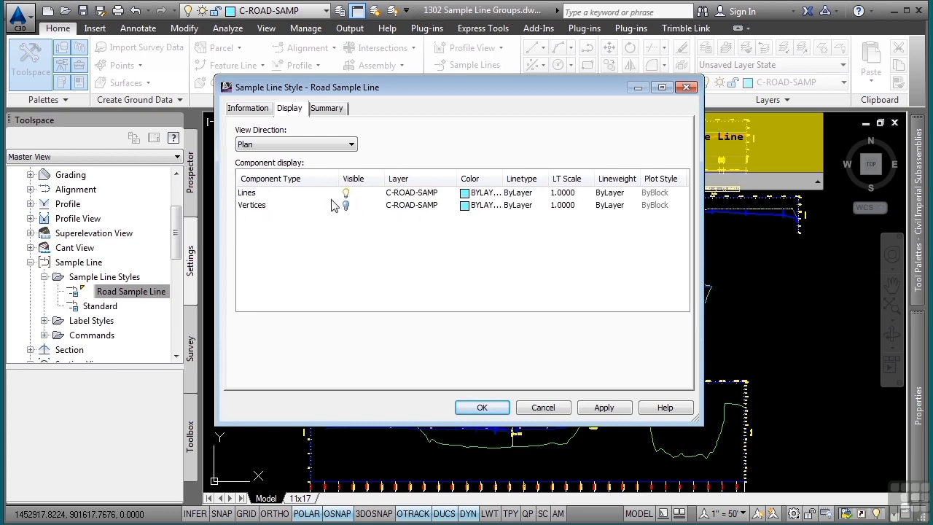
pyautogui.click(552, 410)
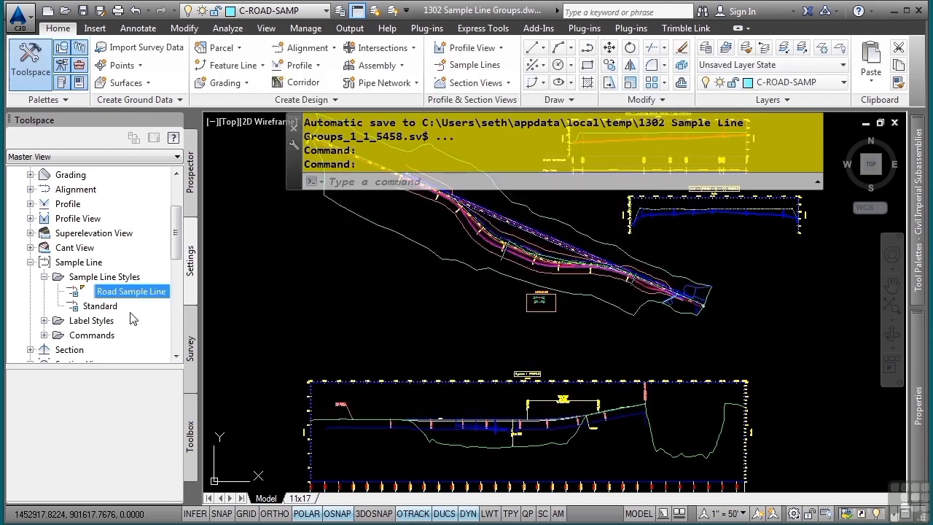
# - Review the layout and text contents of the Section Name sample line label style without changing them
pyautogui.click(45, 278)
pyautogui.click(44, 292)
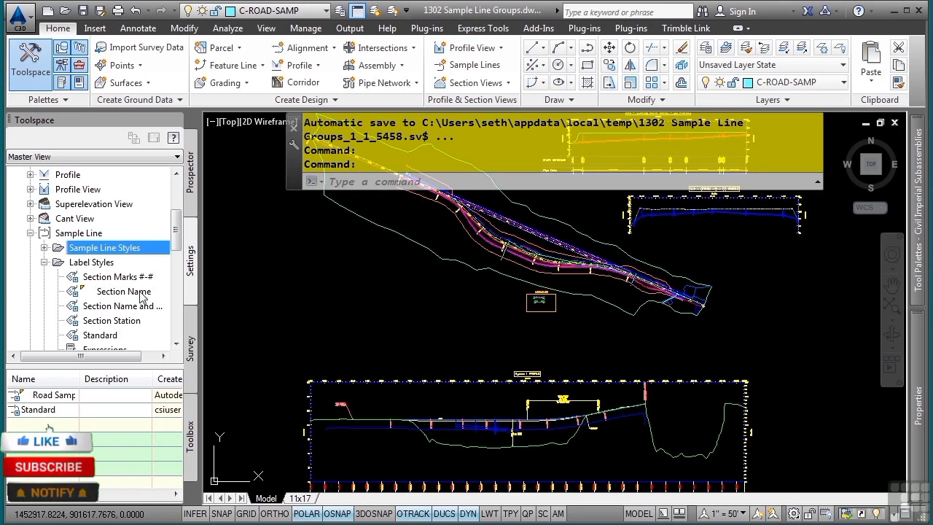
pyautogui.click(115, 291)
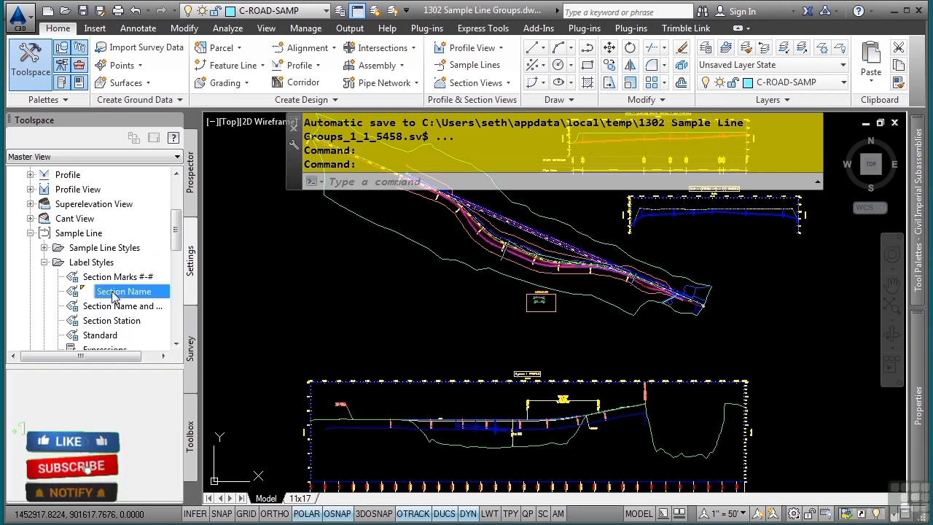
pyautogui.doubleClick(115, 291)
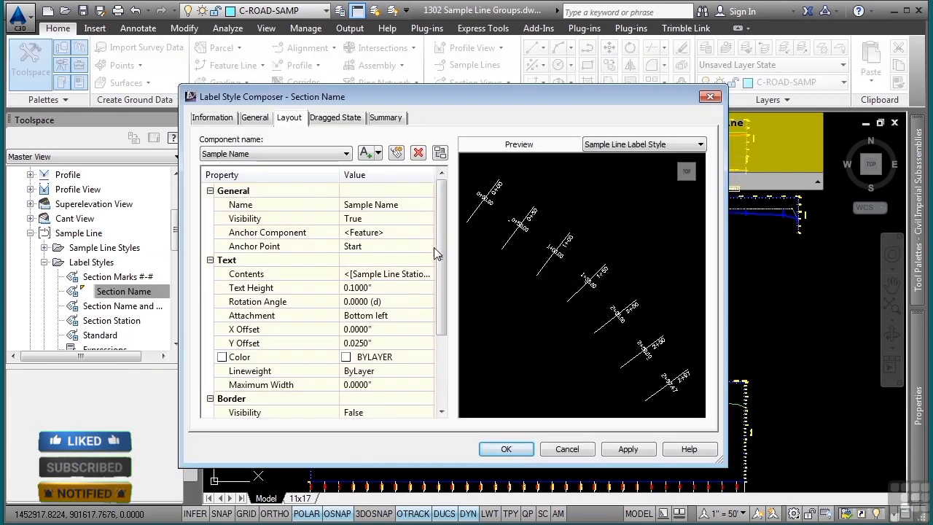
pyautogui.click(419, 280)
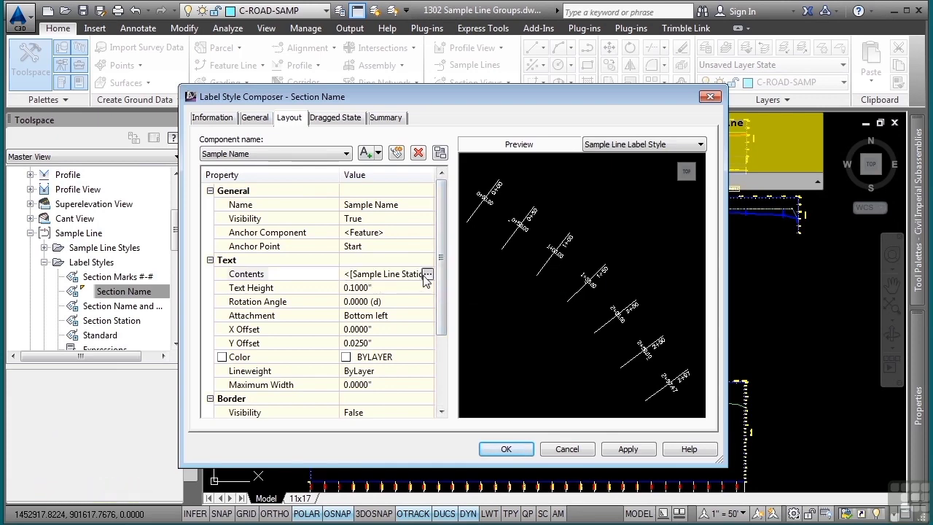
pyautogui.click(427, 275)
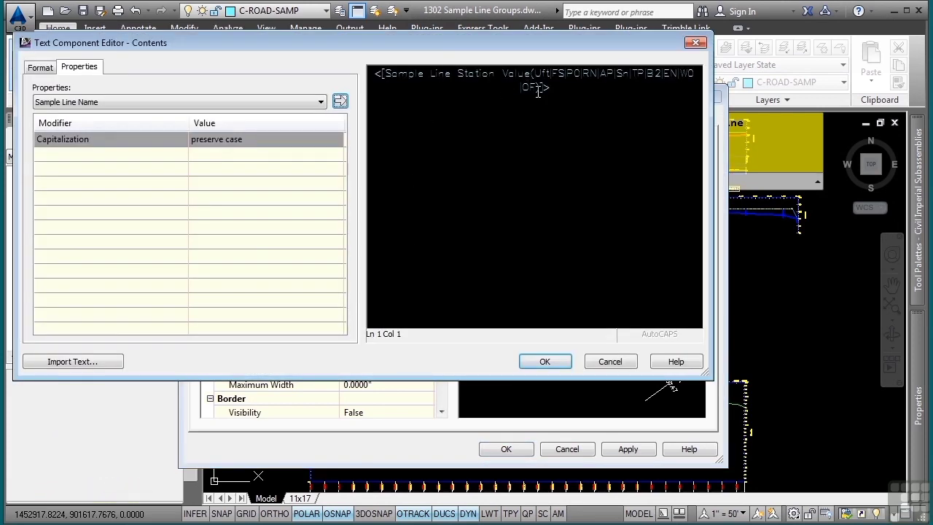
pyautogui.click(609, 362)
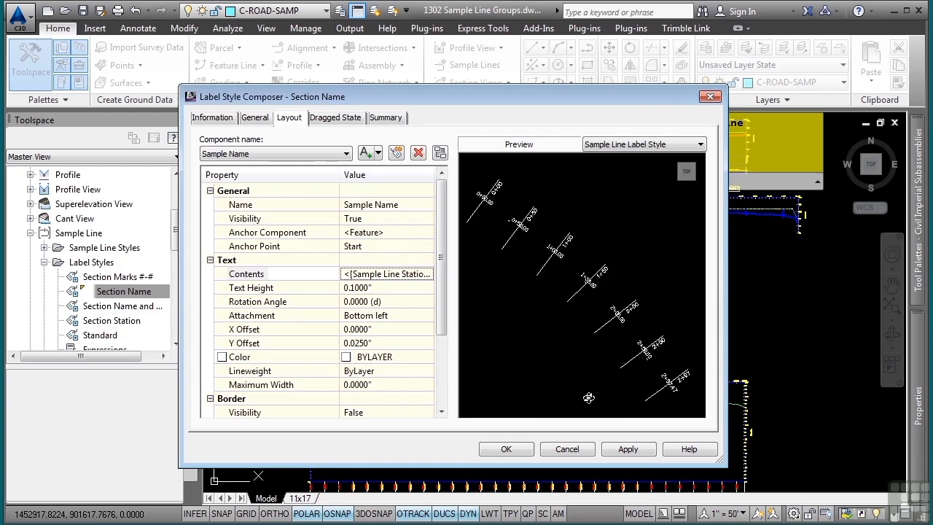
pyautogui.click(566, 448)
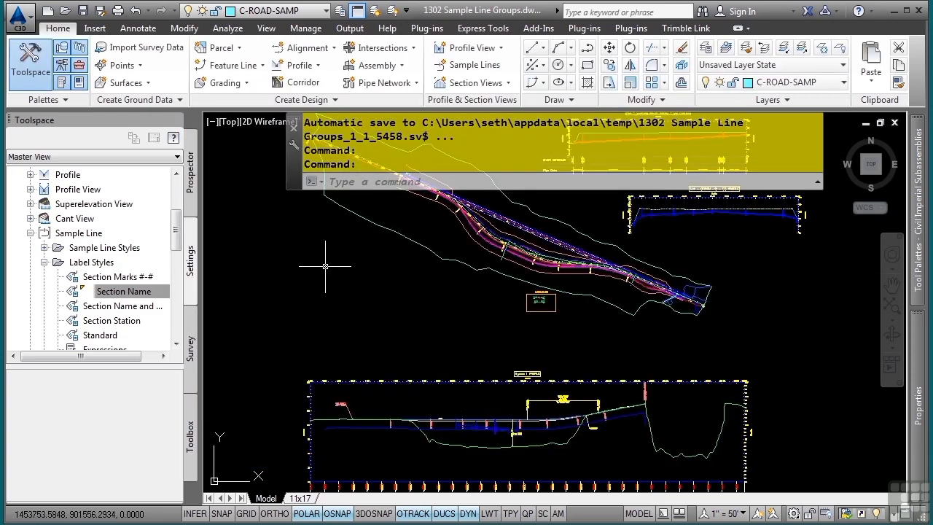
# - Start creating sample lines for the Bypass 1 alignment and name the new sample line group "For Cross sections"
pyautogui.click(196, 177)
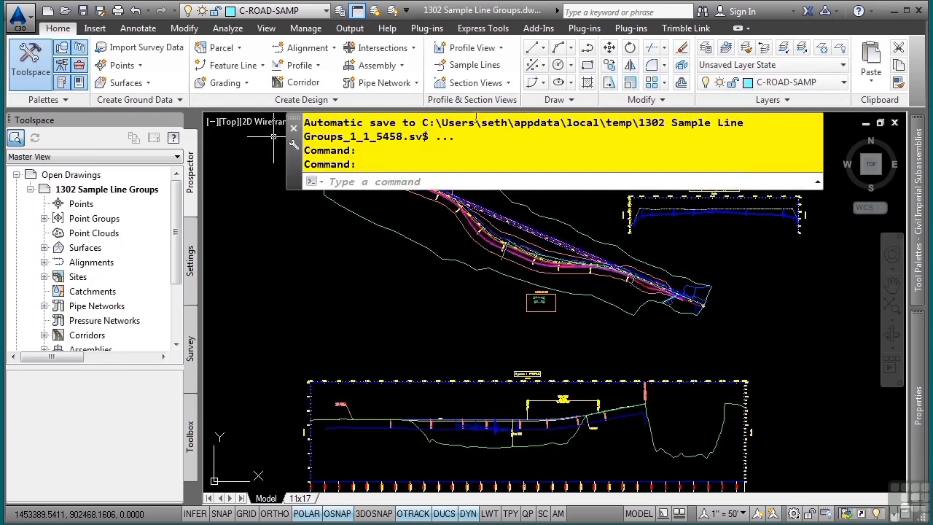
pyautogui.click(481, 67)
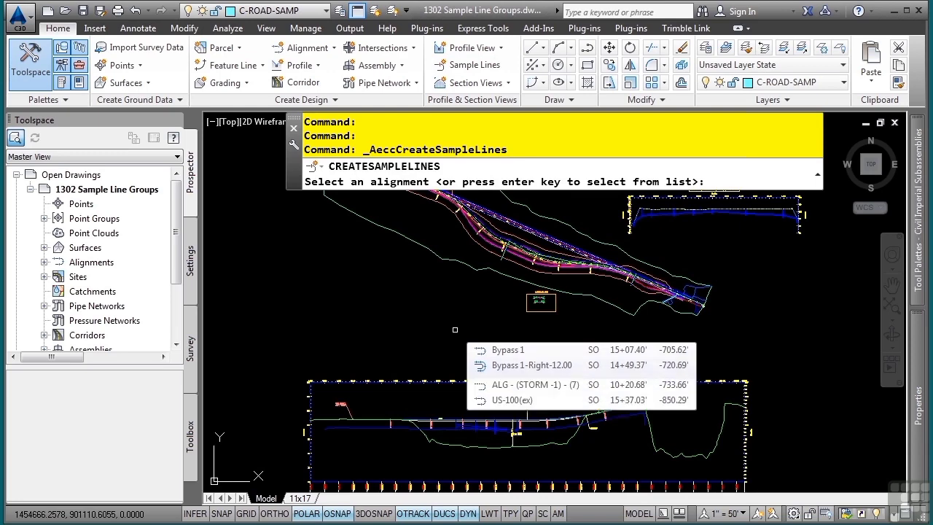
pyautogui.press('Return')
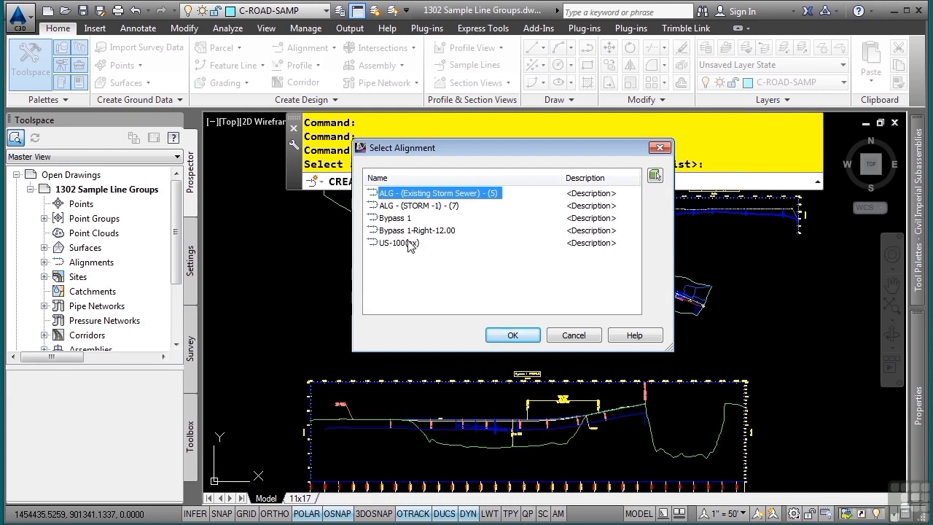
pyautogui.click(394, 218)
pyautogui.click(521, 335)
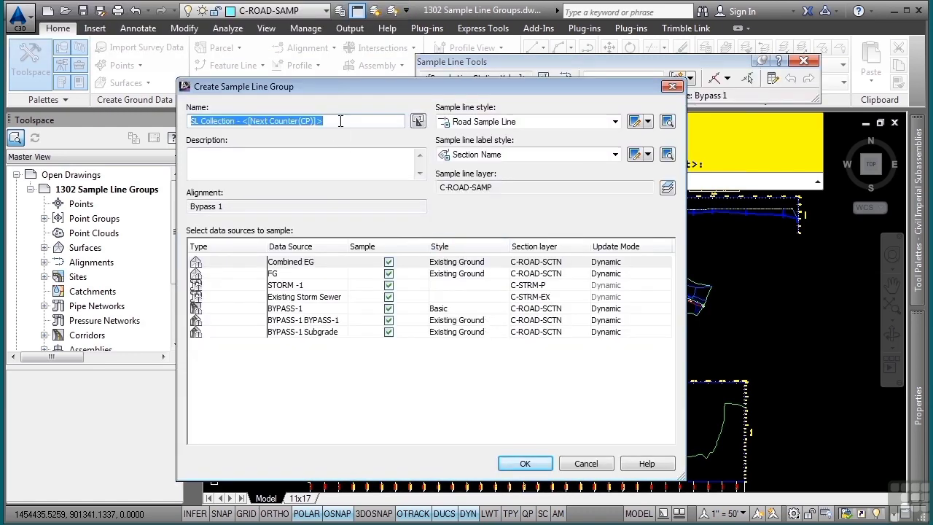
pyautogui.write('F')
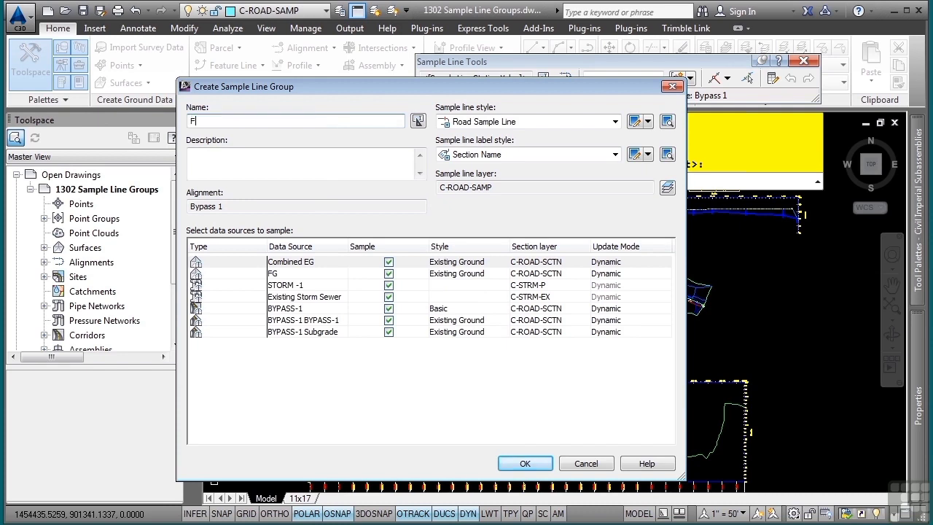
pyautogui.write('or Cross section')
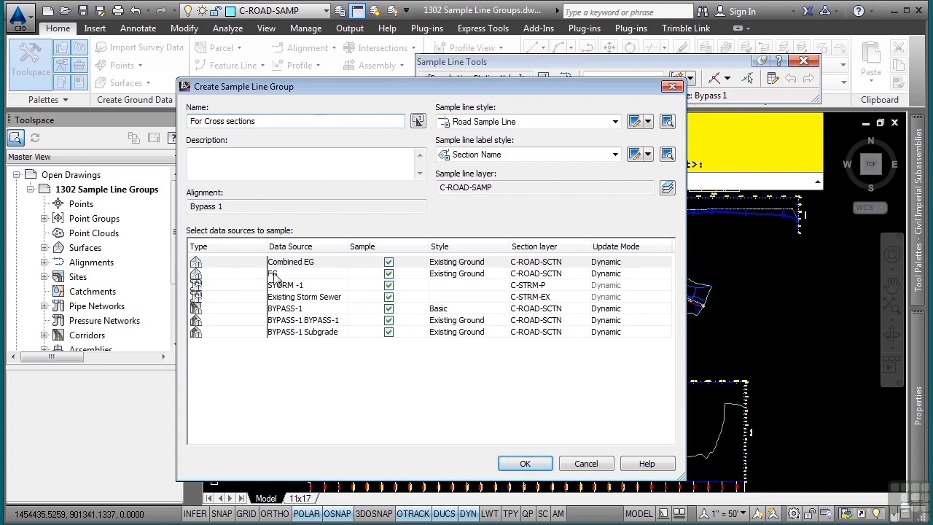
# - Exclude STORM -1, Existing Storm Sewer, FG, BYPASS-1 BYPASS-1 and BYPASS-1 Subgrade from the sampled data sources
pyautogui.click(389, 285)
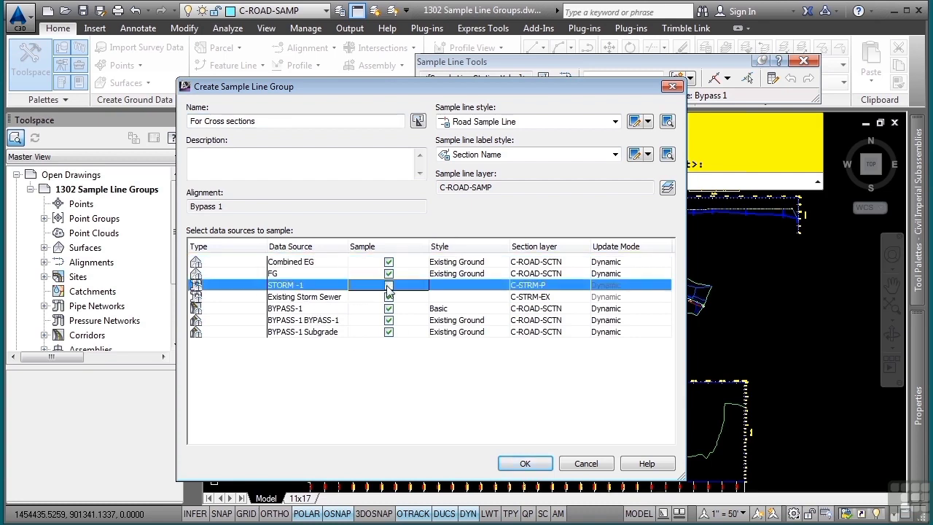
pyautogui.click(388, 297)
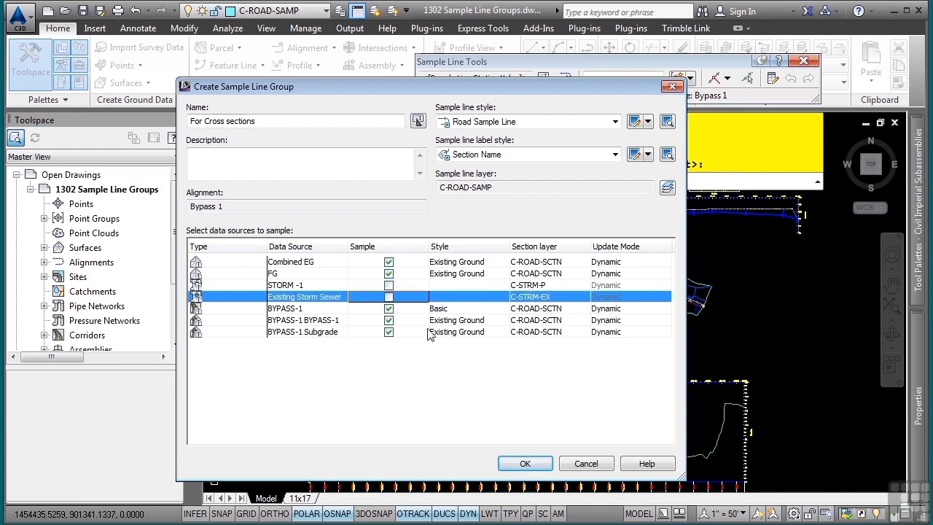
pyautogui.click(389, 274)
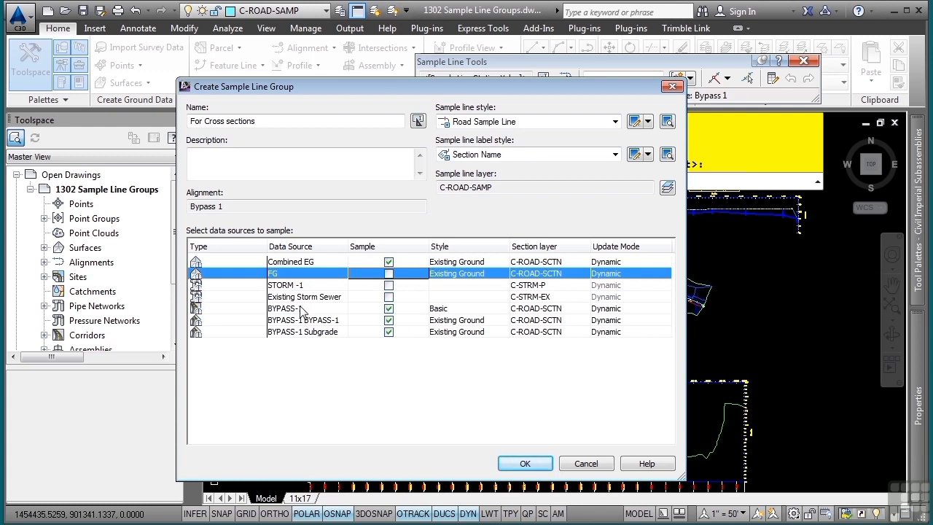
pyautogui.click(388, 320)
pyautogui.click(388, 332)
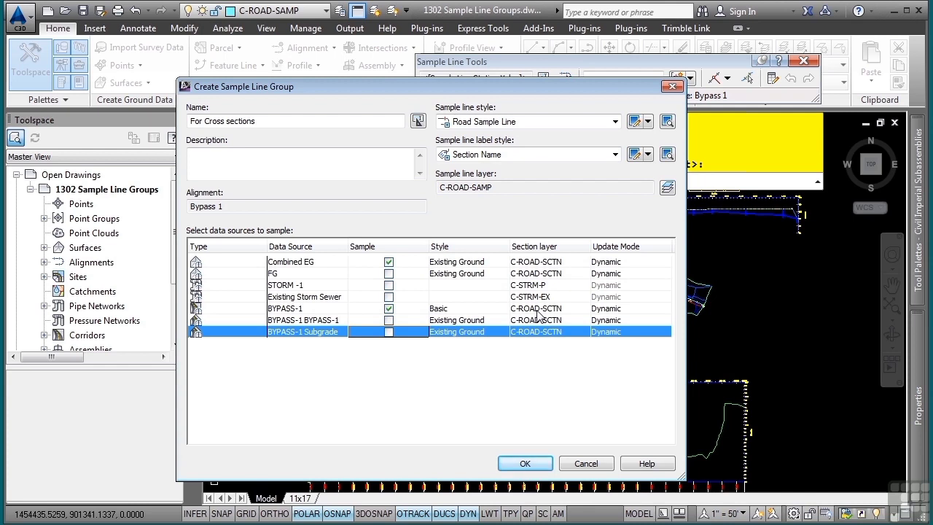
# - Add the suffix -EG to the section layer of the Combined EG source, giving C-ROAD-SCTN-EG
pyautogui.click(554, 262)
pyautogui.click(554, 262)
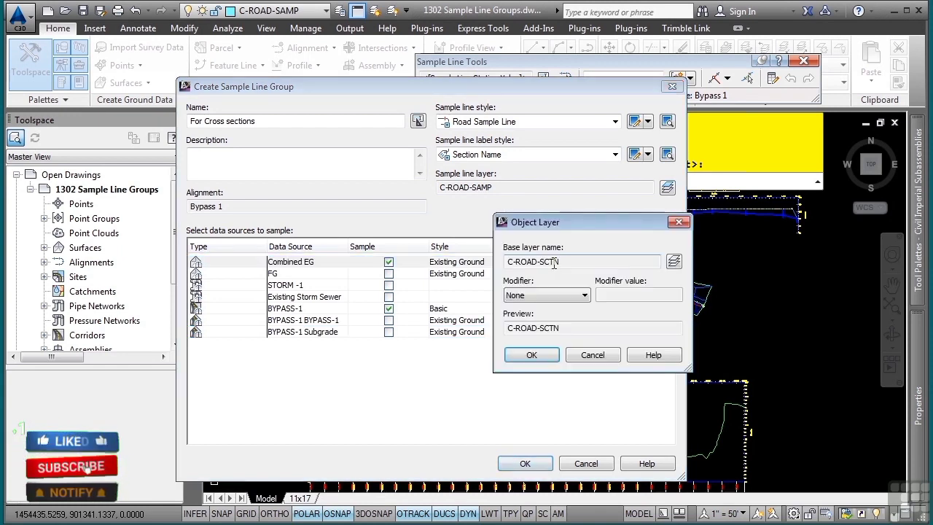
pyautogui.click(547, 295)
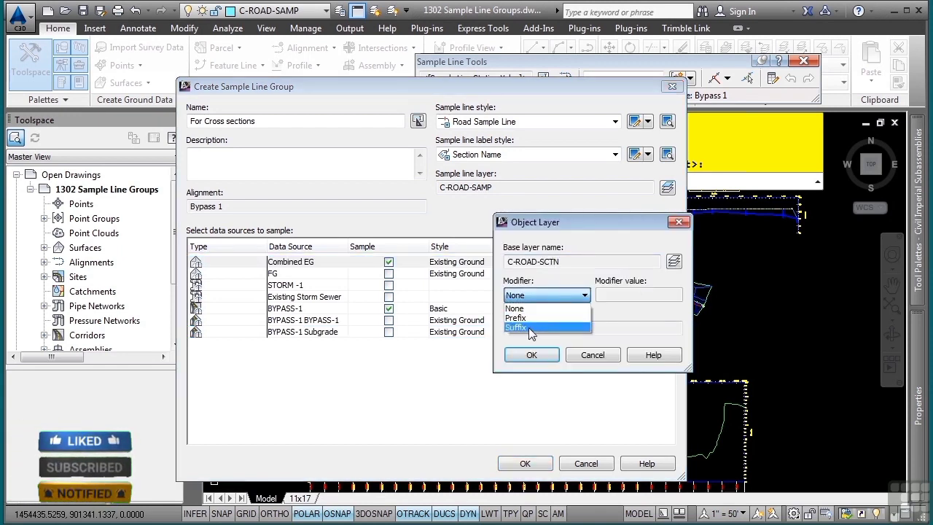
pyautogui.click(536, 330)
pyautogui.click(645, 295)
pyautogui.write('-EG')
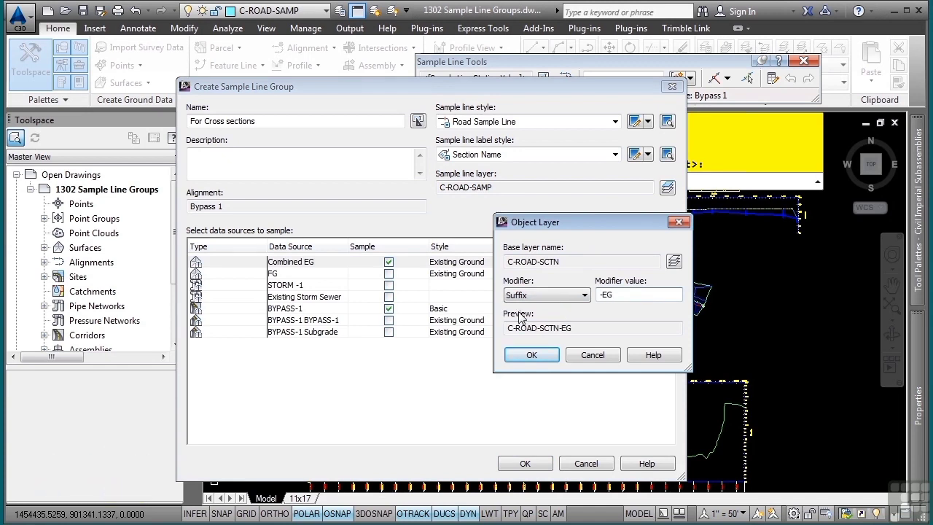
pyautogui.click(531, 354)
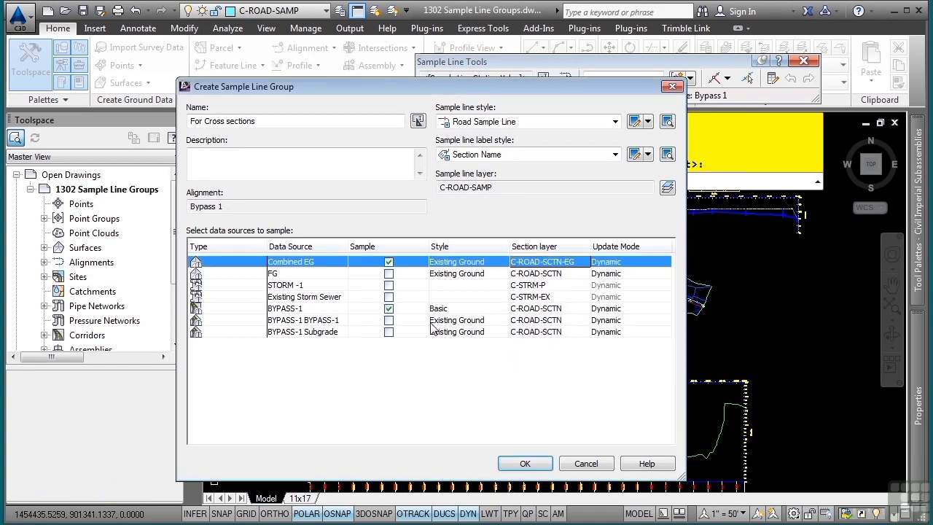
# - Add the suffix -CORR to the section layer of the BYPASS-1 corridor source, giving C-ROAD-SCTN-CORR
pyautogui.click(541, 309)
pyautogui.click(540, 312)
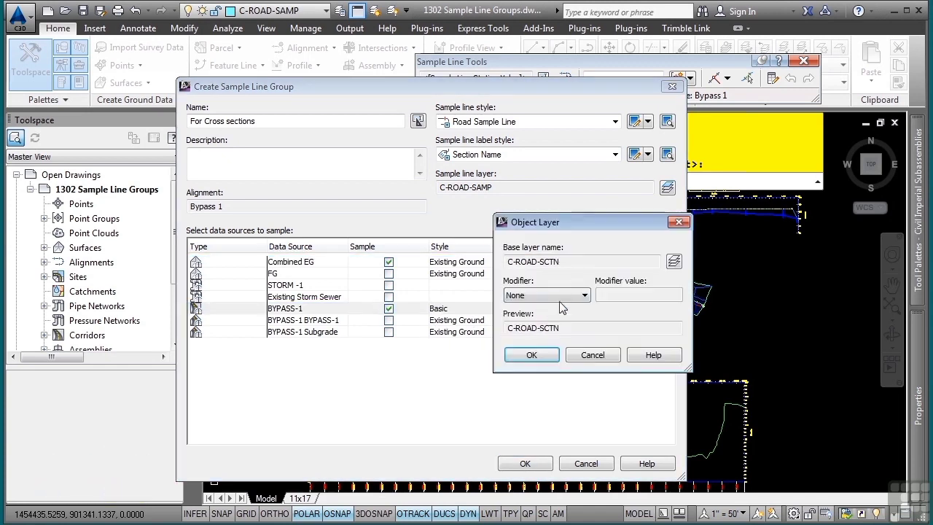
pyautogui.click(584, 295)
pyautogui.click(535, 328)
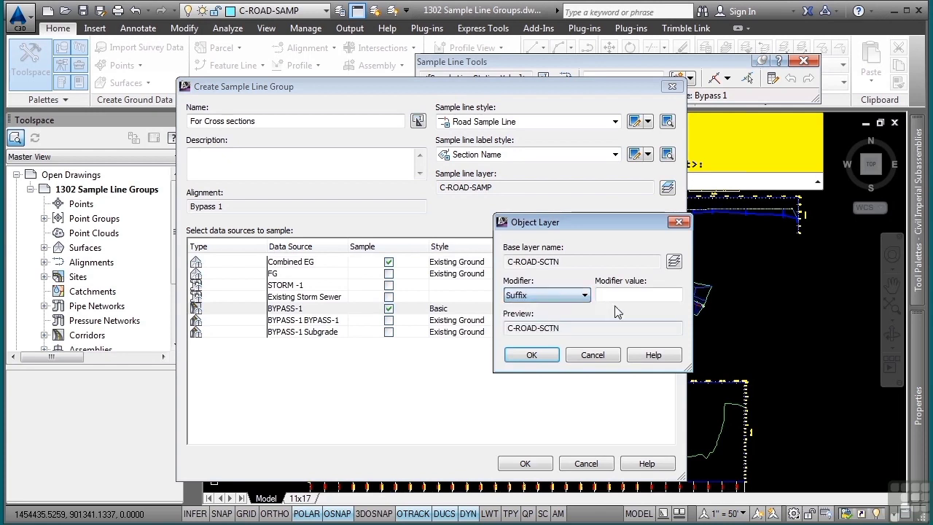
pyautogui.click(625, 295)
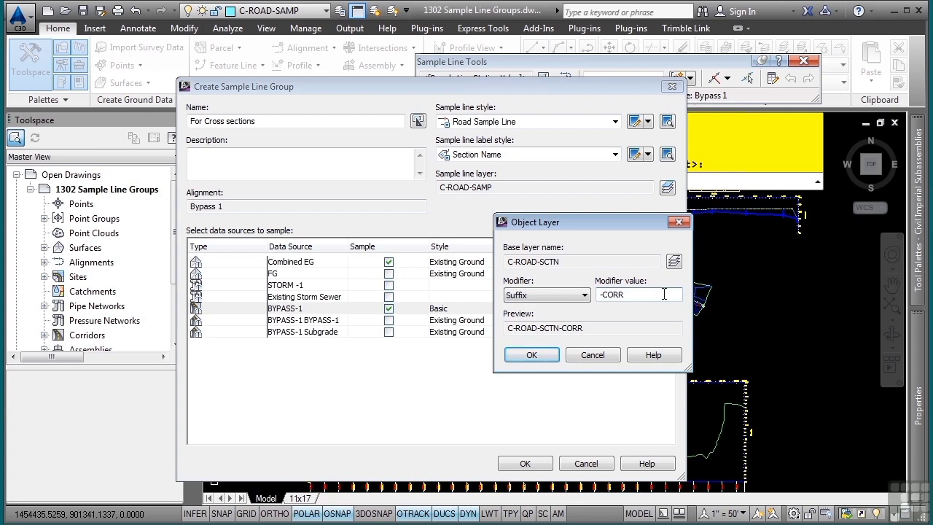
pyautogui.click(531, 355)
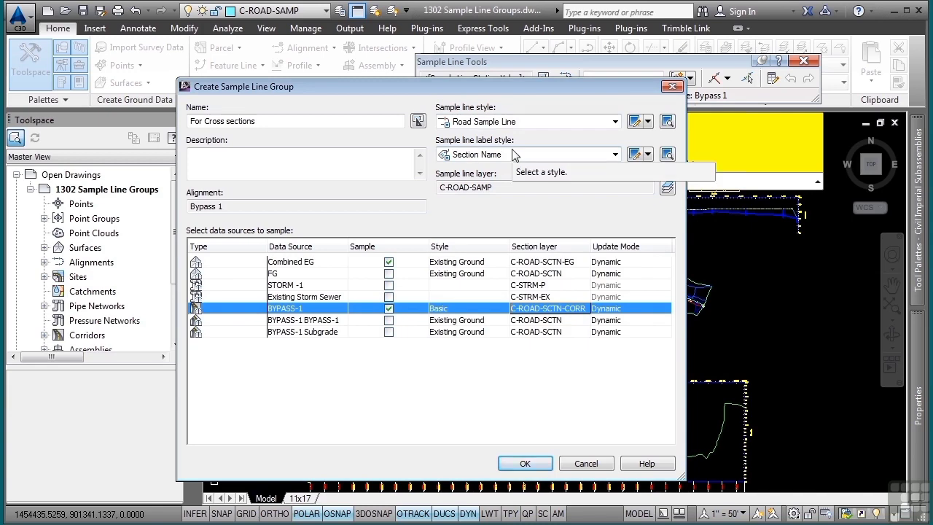
# - Create the sample line group with these settings and move the Sample Line Tools toolbar between the road plan and the profile view
pyautogui.click(524, 464)
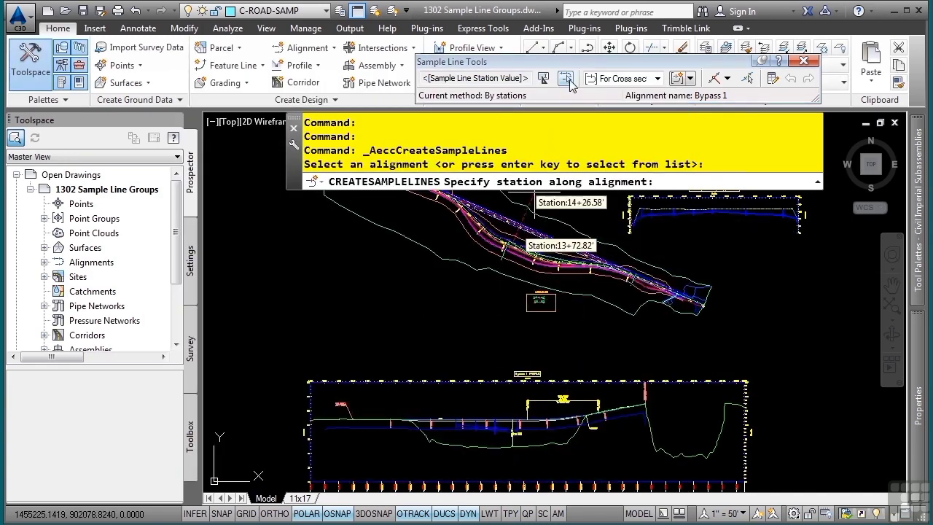
pyautogui.moveTo(580, 64)
pyautogui.mouseDown()
pyautogui.moveTo(573, 173)
pyautogui.moveTo(442, 336)
pyautogui.moveTo(428, 370)
pyautogui.mouseUp()
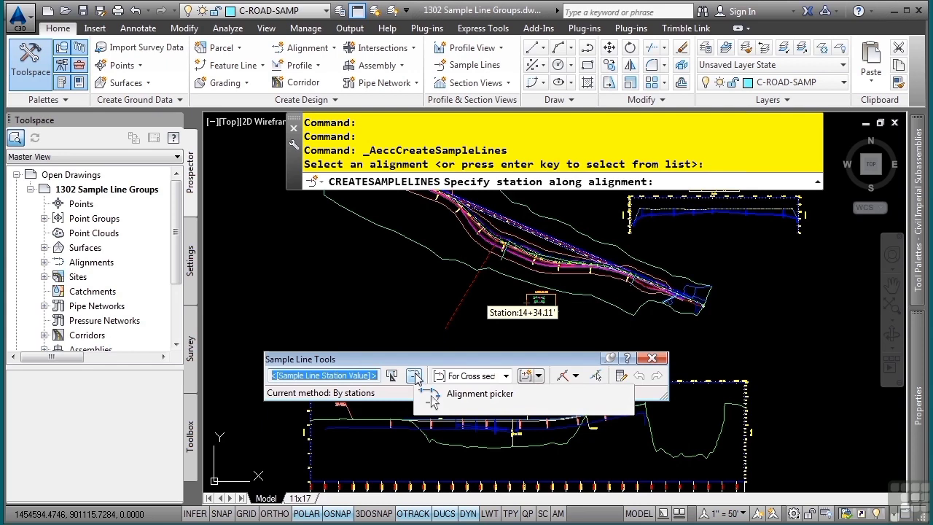
# - Create a sample line from the existing bent polyline near station 2+00 using the Select existing polylines method
pyautogui.click(506, 376)
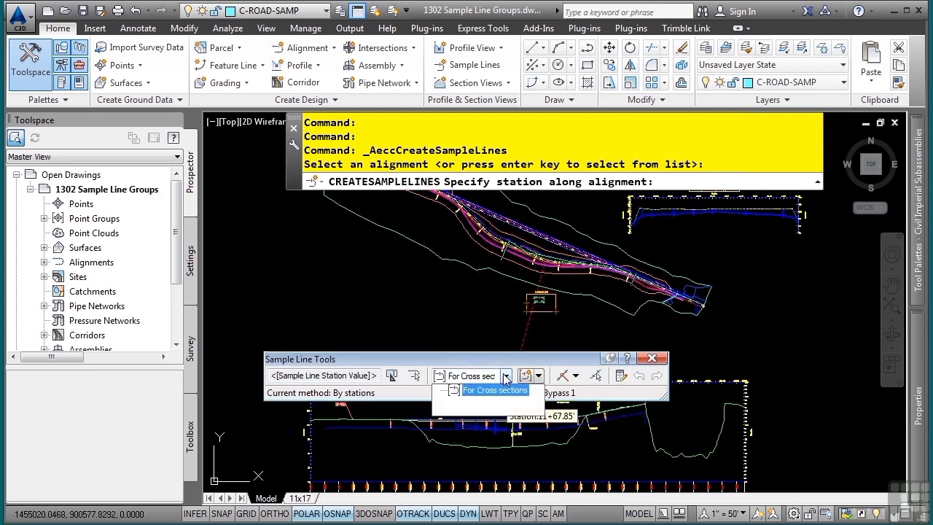
pyautogui.click(505, 378)
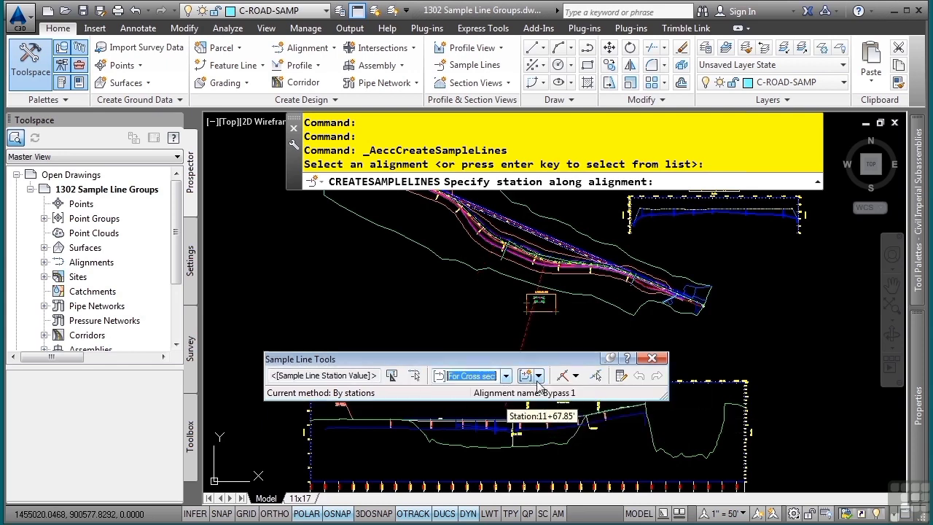
pyautogui.click(575, 376)
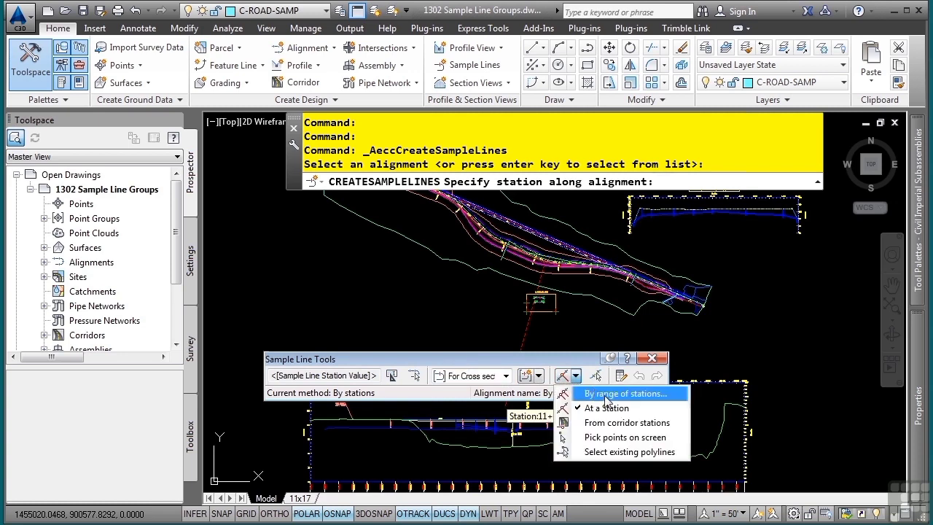
pyautogui.click(602, 451)
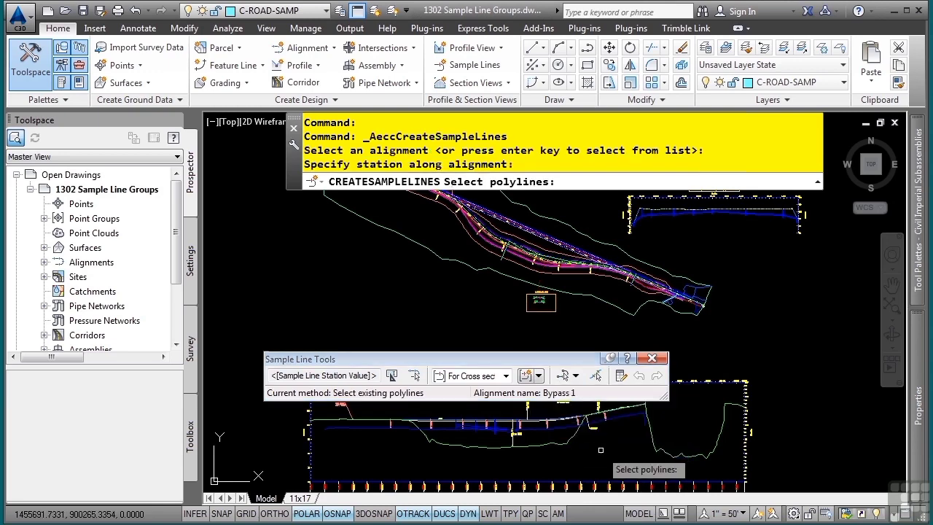
pyautogui.scroll(2, 671, 299)
pyautogui.scroll(2, 672, 299)
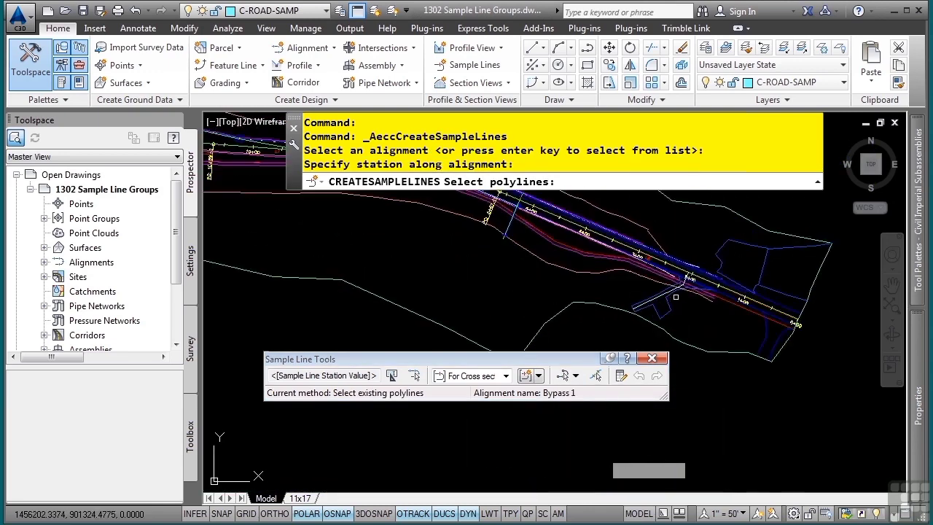
pyautogui.scroll(4, 675, 296)
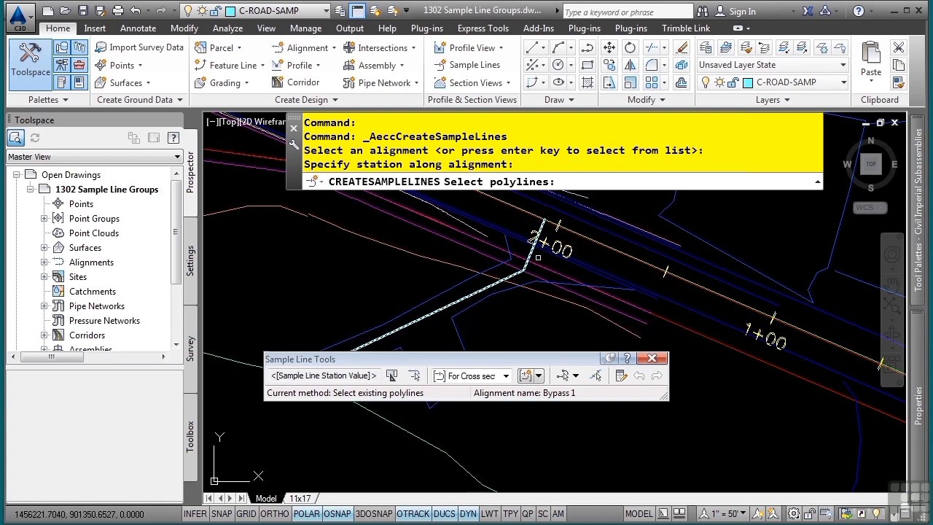
pyautogui.click(416, 320)
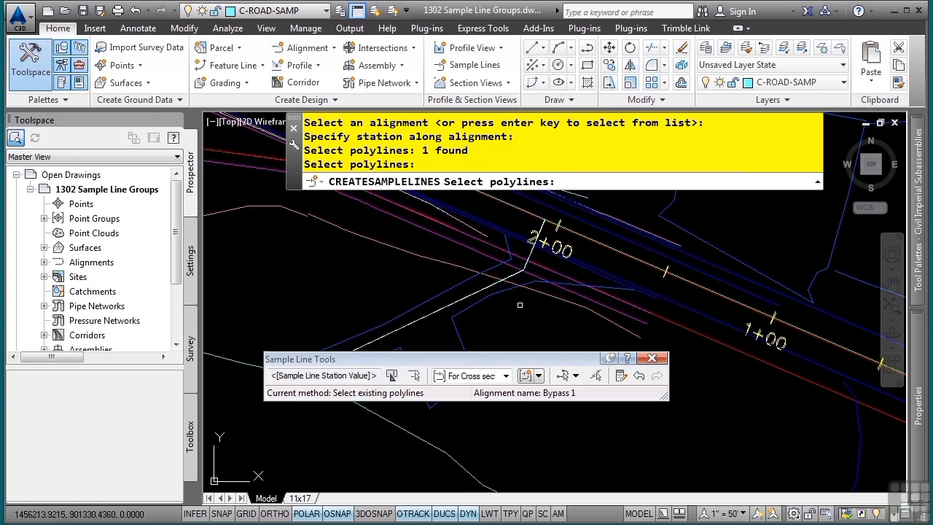
pyautogui.moveTo(510, 306)
pyautogui.mouseDown(button='middle')
pyautogui.moveTo(562, 250)
pyautogui.moveTo(581, 277)
pyautogui.mouseUp(button='middle')
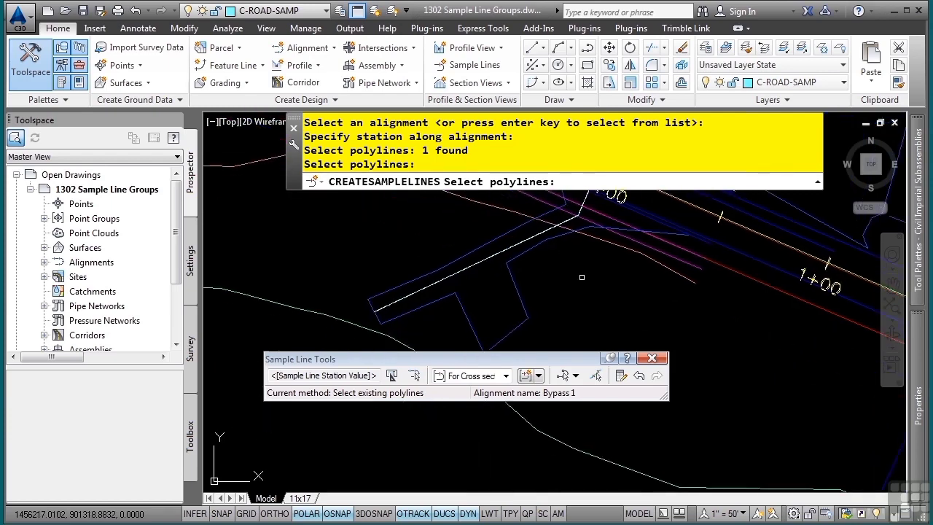
# - Start a sample line with the Pick points on screen method, placing its first point midway between the road ends of the blue driveway edges near station 0+00
pyautogui.click(575, 376)
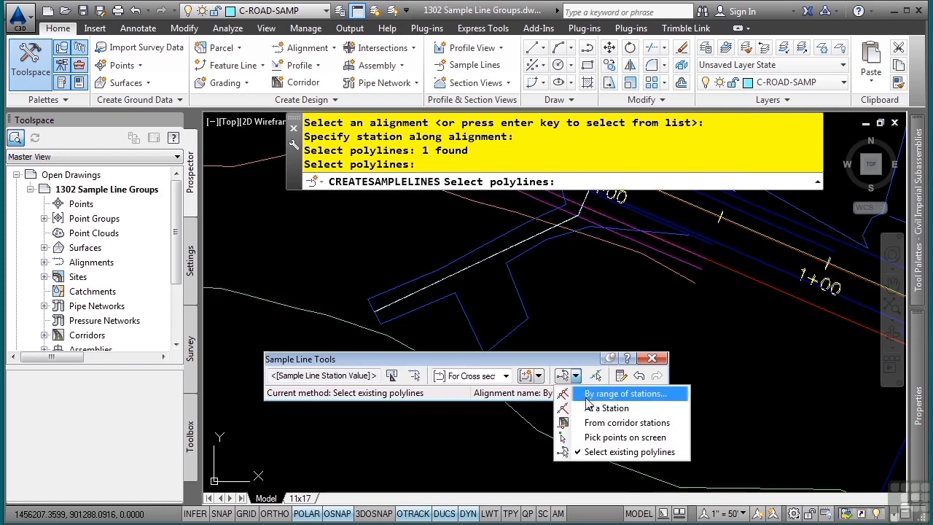
pyautogui.click(599, 442)
pyautogui.moveTo(688, 312)
pyautogui.mouseDown(button='middle')
pyautogui.moveTo(491, 270)
pyautogui.moveTo(262, 275)
pyautogui.mouseUp(button='middle')
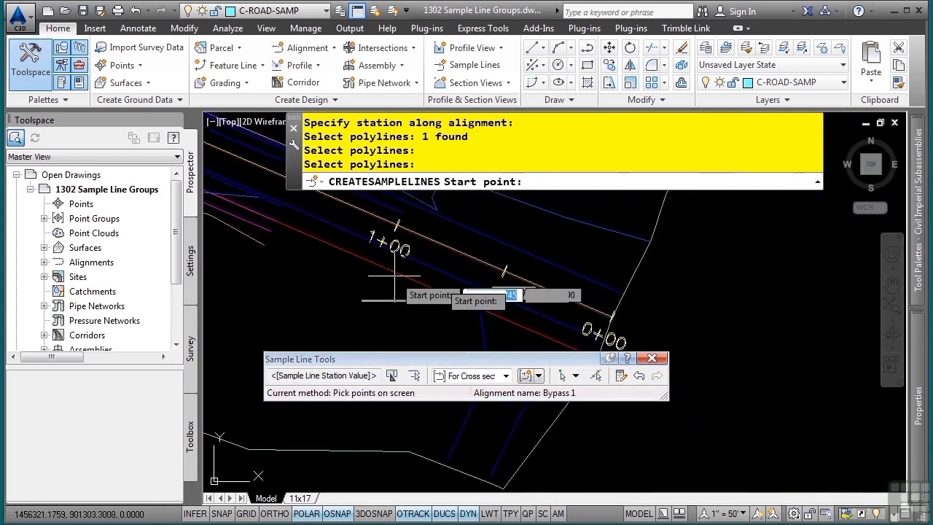
pyautogui.moveTo(453, 281); pyautogui.dragTo(304, 221, button='middle')
pyautogui.moveTo(354, 304)
pyautogui.mouseDown(button='middle')
pyautogui.moveTo(358, 248)
pyautogui.moveTo(573, 279)
pyautogui.mouseUp(button='middle')
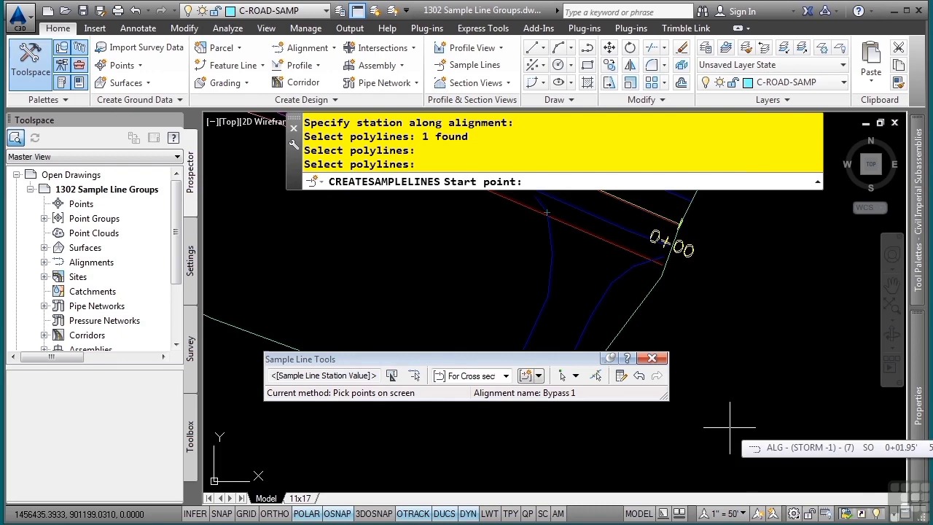
pyautogui.keyDown('shift'); pyautogui.rightClick(679, 469); pyautogui.keyUp('shift')
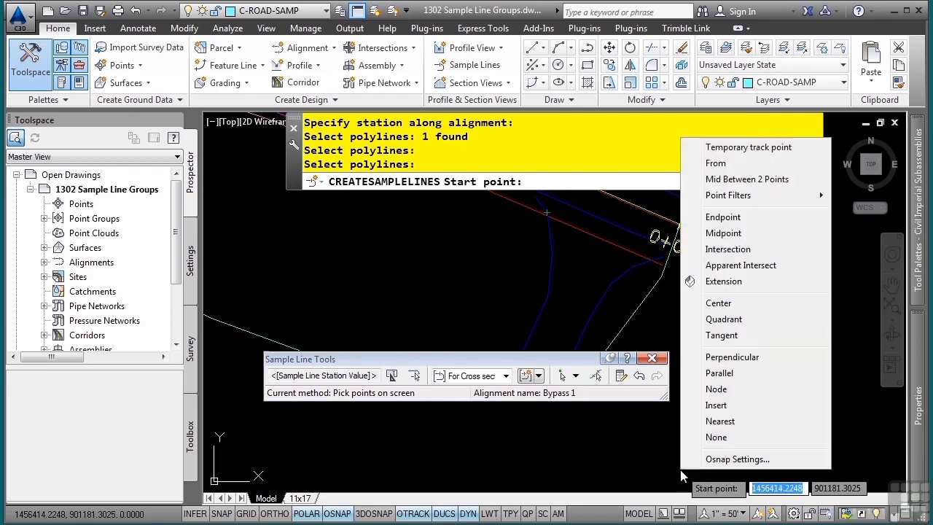
pyautogui.click(709, 182)
pyautogui.moveTo(545, 264); pyautogui.dragTo(501, 328, button='middle')
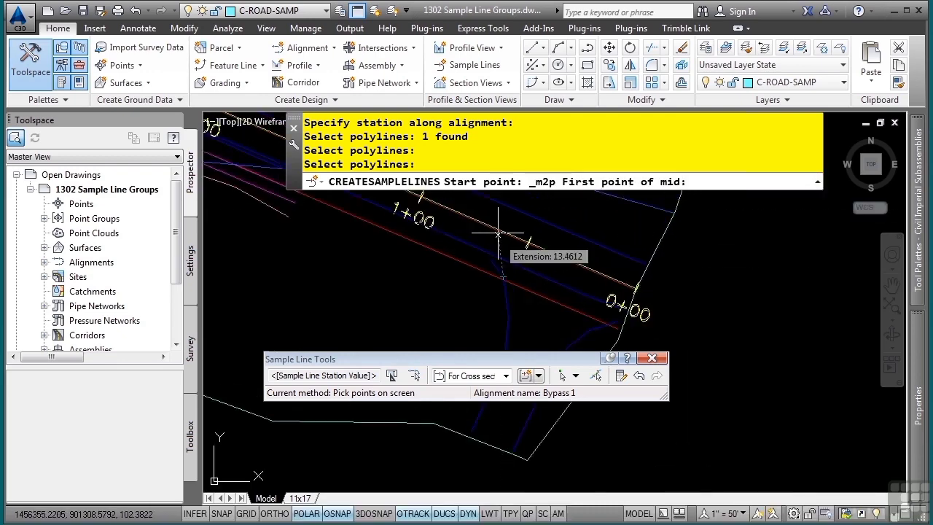
pyautogui.scroll(2, 498, 232)
pyautogui.click(475, 300)
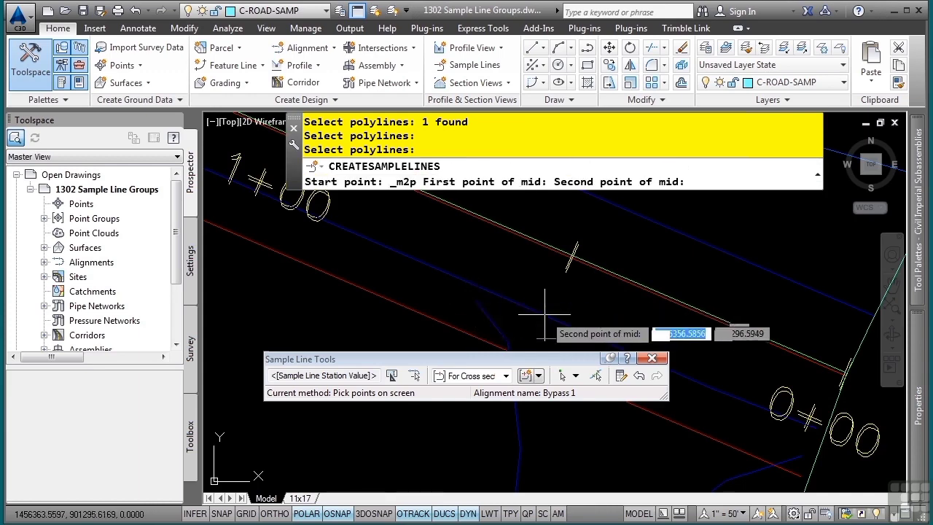
pyautogui.moveTo(572, 317); pyautogui.dragTo(429, 221, button='middle')
pyautogui.moveTo(636, 326); pyautogui.dragTo(535, 264, button='middle')
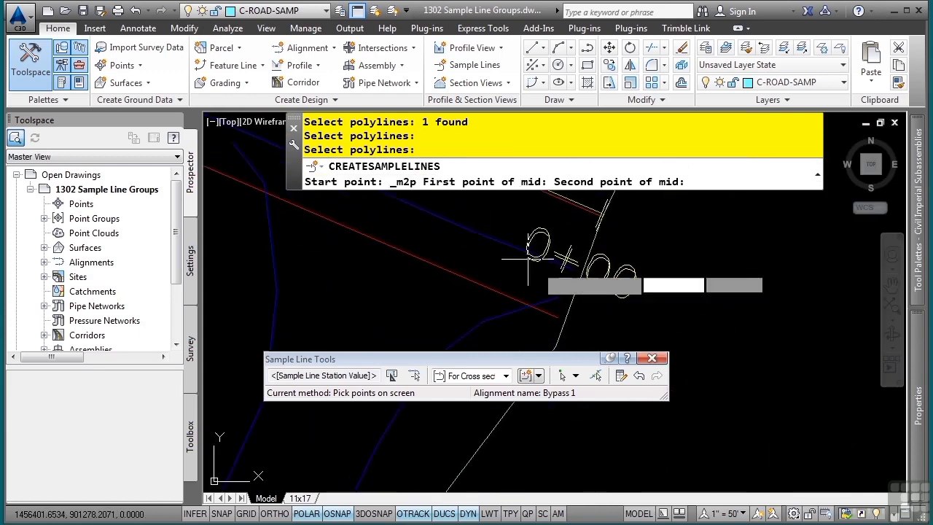
pyautogui.click(547, 304)
pyautogui.scroll(-3, 580, 311)
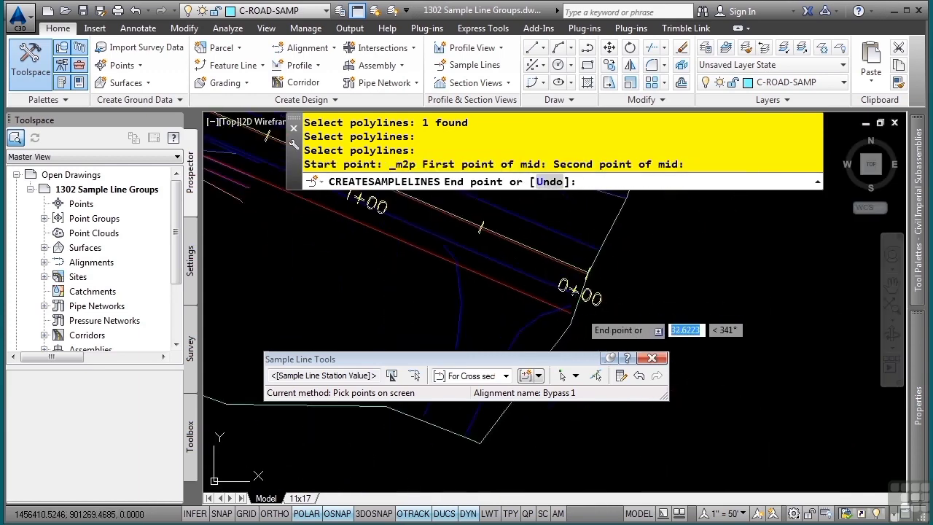
# - Place the sample line's end point midway between the far ends of the two blue driveway edges and finish the sample line creation
pyautogui.scroll(-1, 579, 312)
pyautogui.moveTo(579, 312); pyautogui.dragTo(580, 185, button='middle')
pyautogui.click(664, 362)
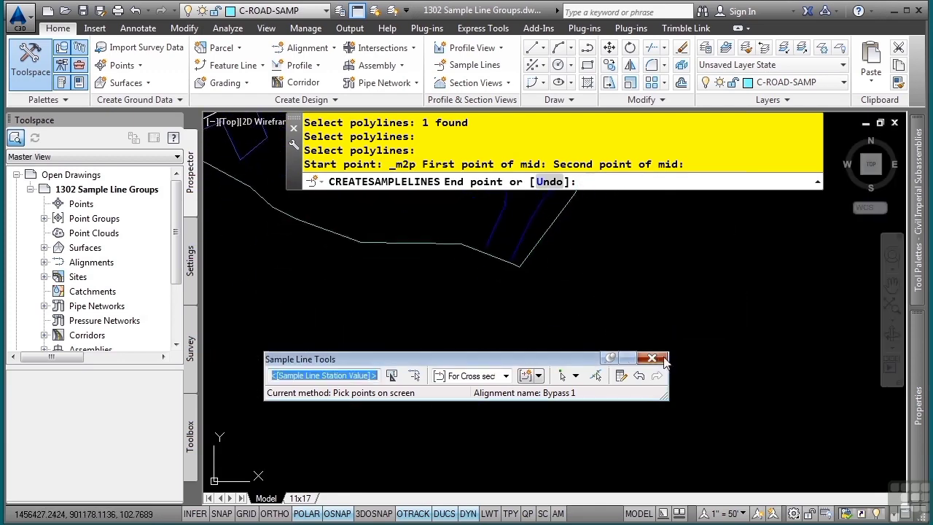
pyautogui.keyDown('shift'); pyautogui.rightClick(711, 371); pyautogui.keyUp('shift')
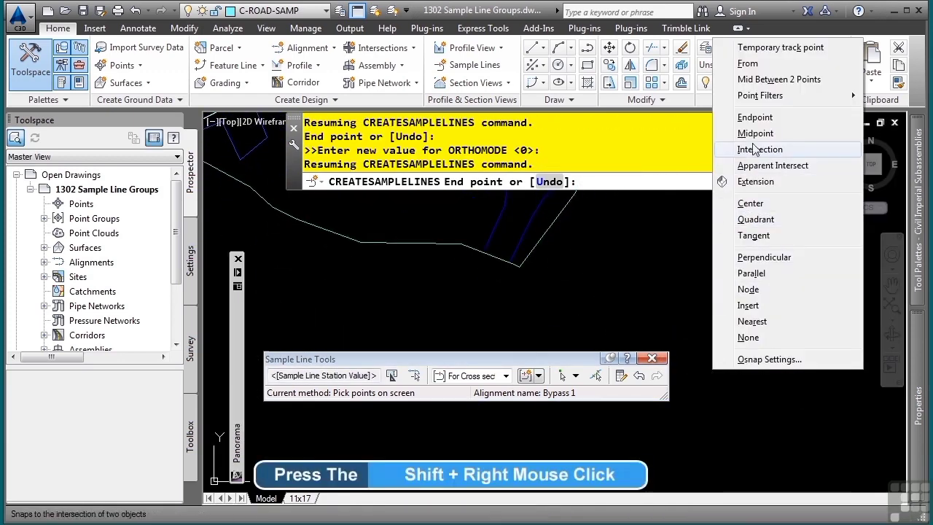
pyautogui.click(773, 78)
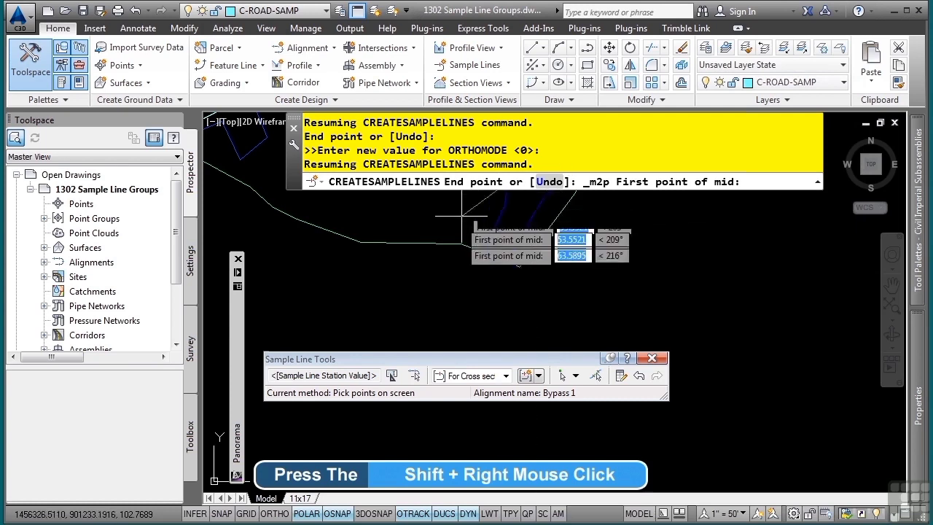
pyautogui.scroll(2, 444, 255)
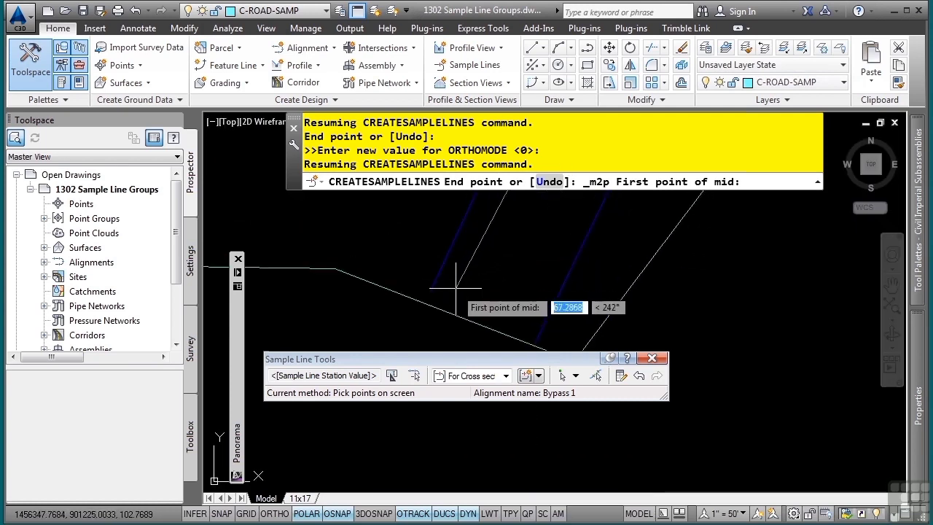
pyautogui.click(429, 290)
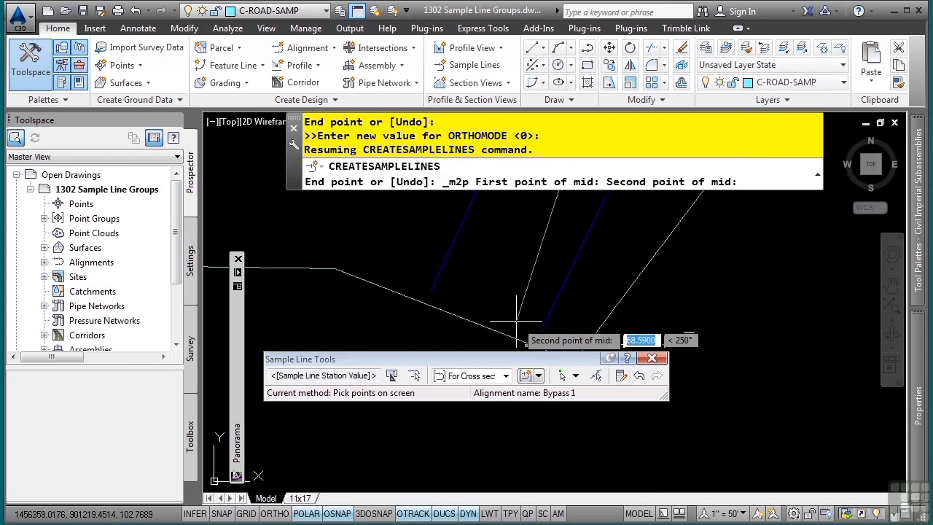
pyautogui.click(534, 343)
pyautogui.scroll(-3, 535, 290)
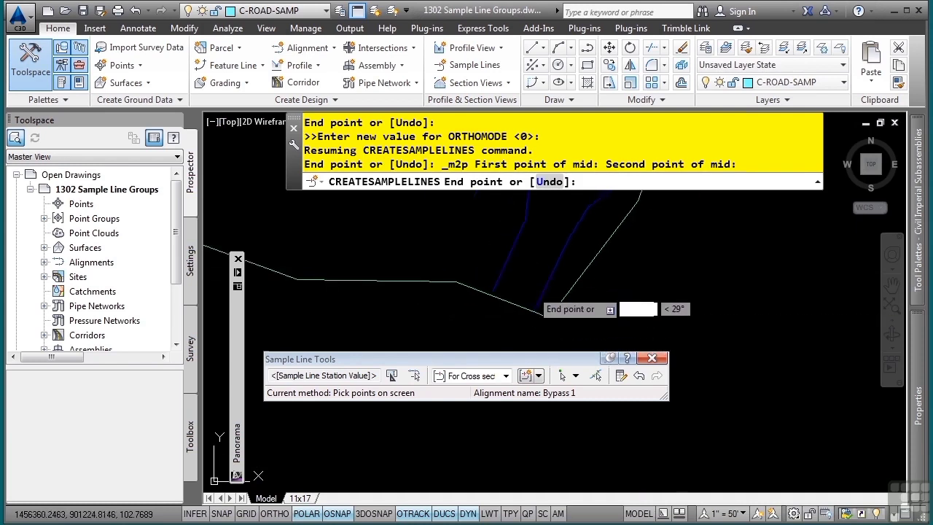
pyautogui.click(526, 276)
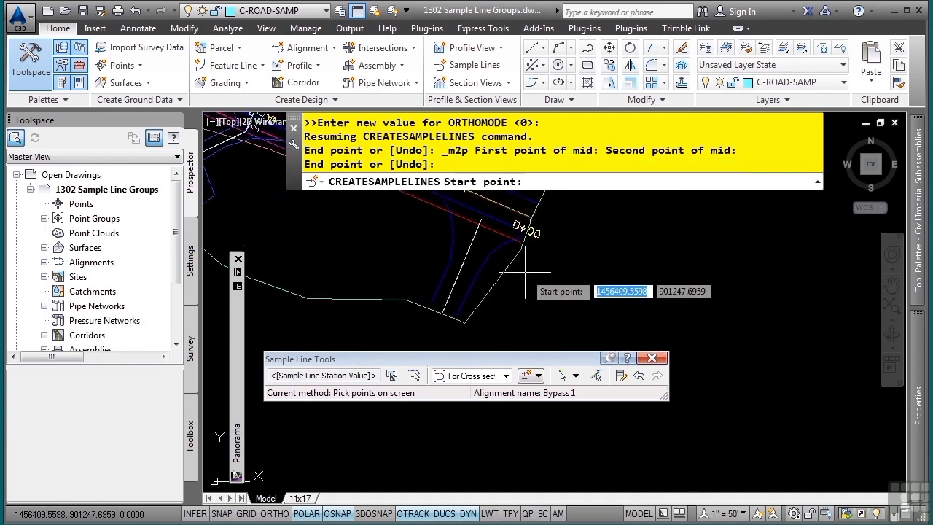
pyautogui.press('Return')
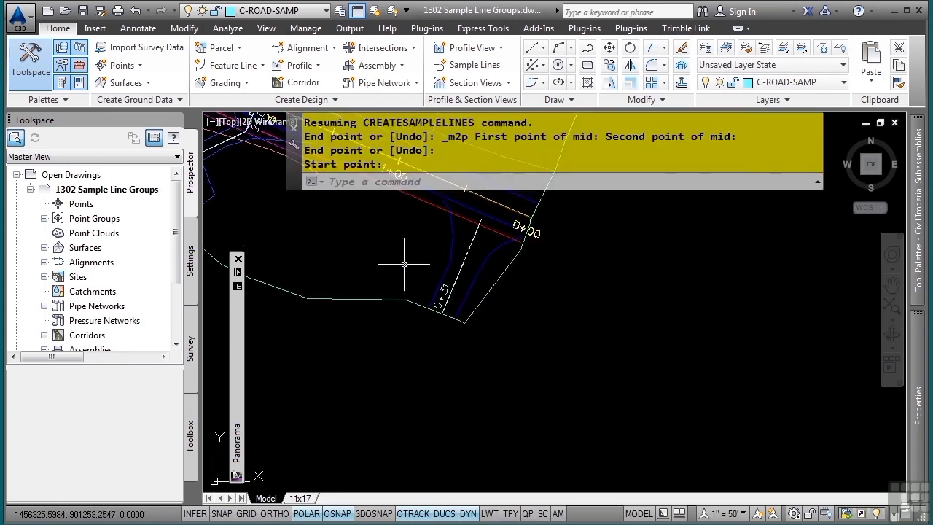
# - Select the sample line at station 0+31 and try to shift it along the alignment by its station grip
pyautogui.moveTo(349, 254); pyautogui.dragTo(569, 325, button='middle')
pyautogui.moveTo(561, 291); pyautogui.dragTo(543, 338, button='middle')
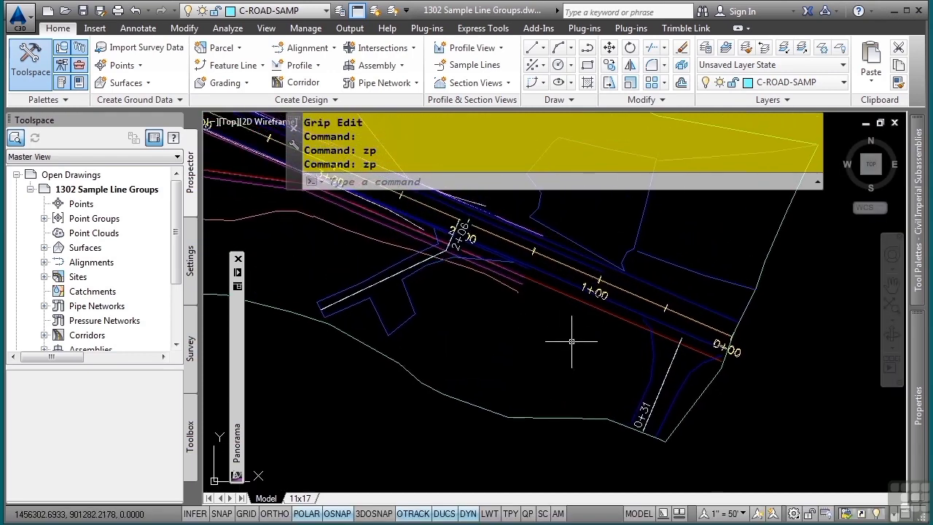
pyautogui.moveTo(571, 340); pyautogui.dragTo(485, 255, button='middle')
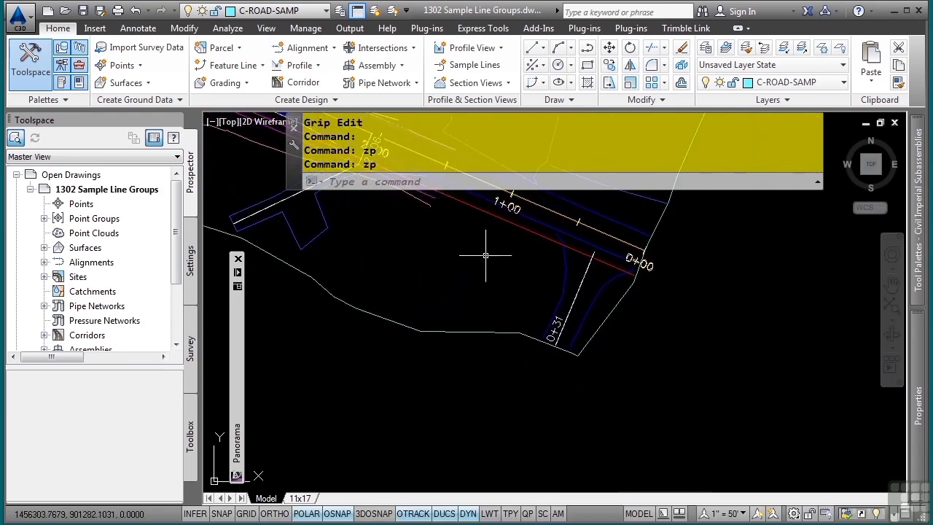
pyautogui.click(584, 277)
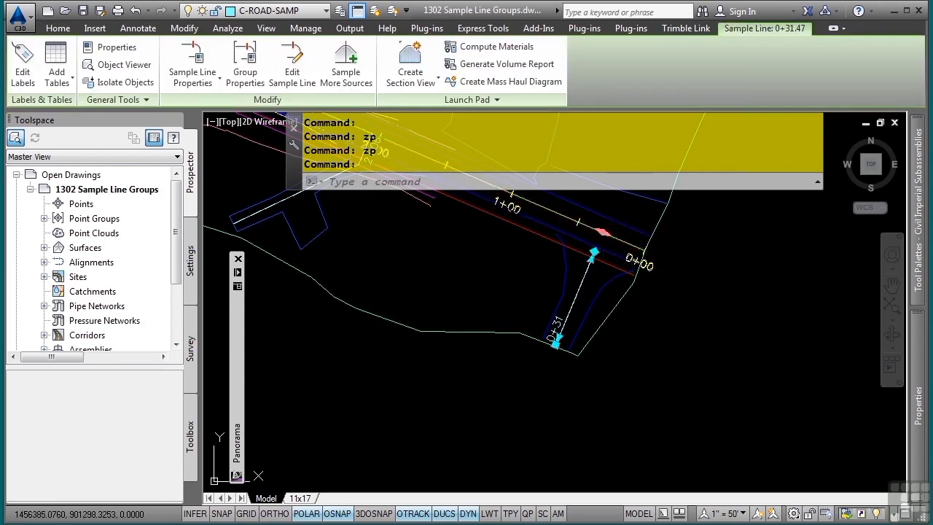
pyautogui.click(605, 231)
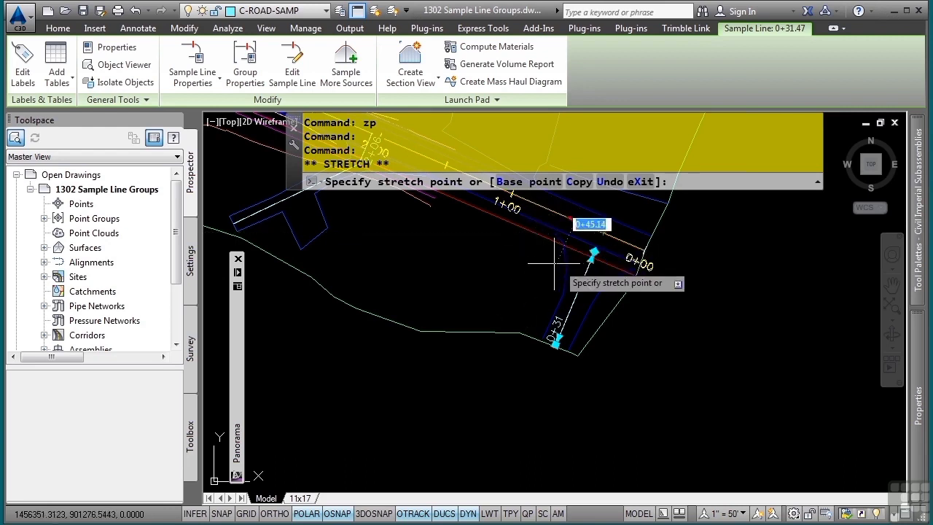
pyautogui.press('Escape')
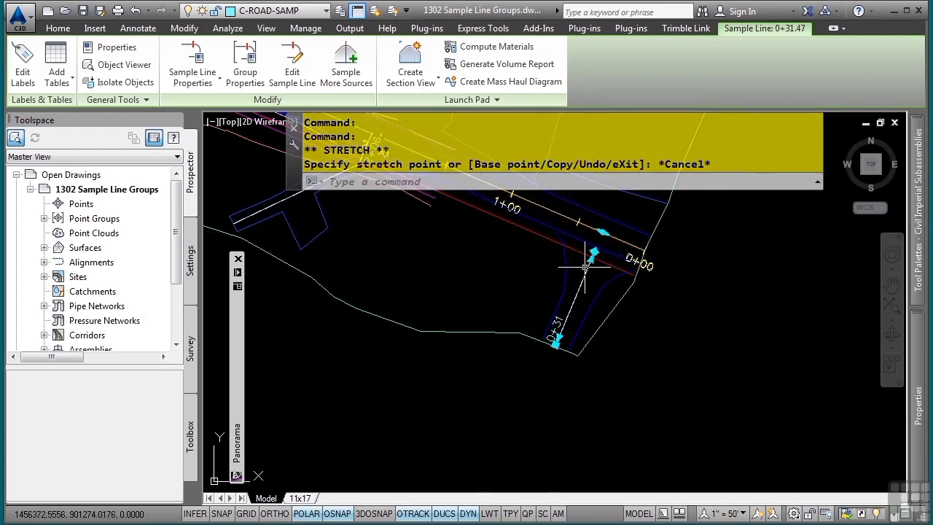
pyautogui.scroll(4, 596, 269)
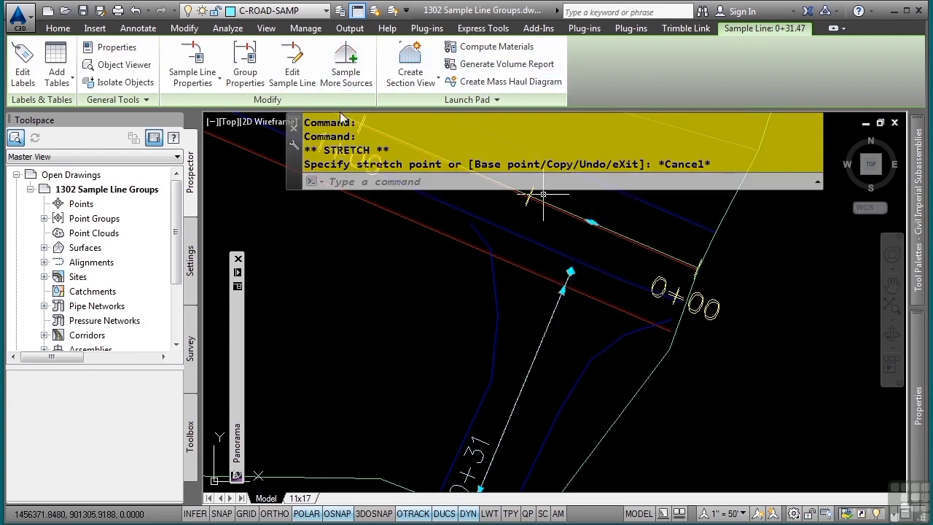
# - Edit the 0+31 sample line and set its right swath width to 5 feet
pyautogui.click(292, 69)
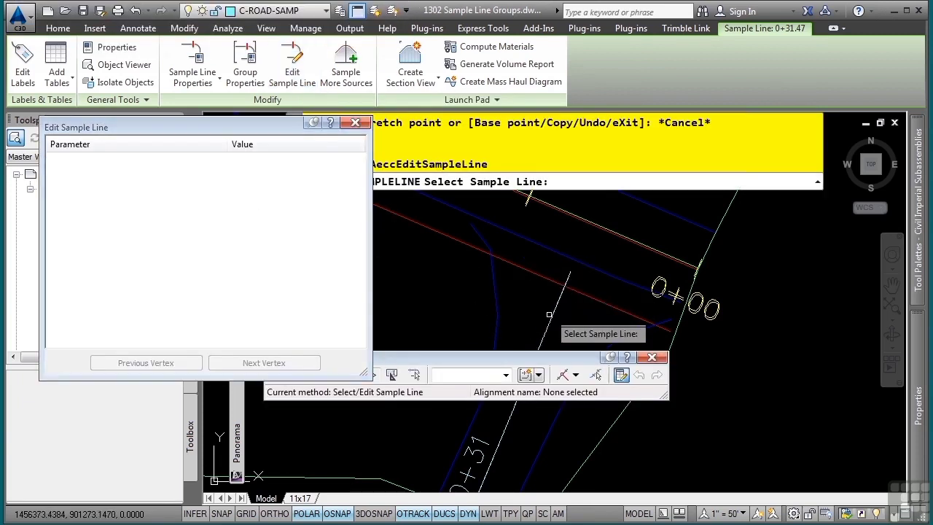
pyautogui.click(550, 326)
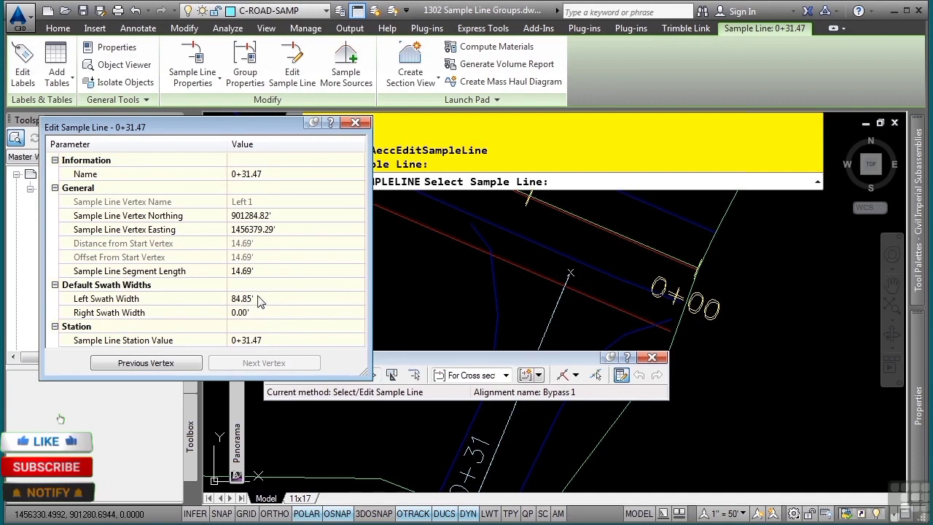
pyautogui.click(337, 312)
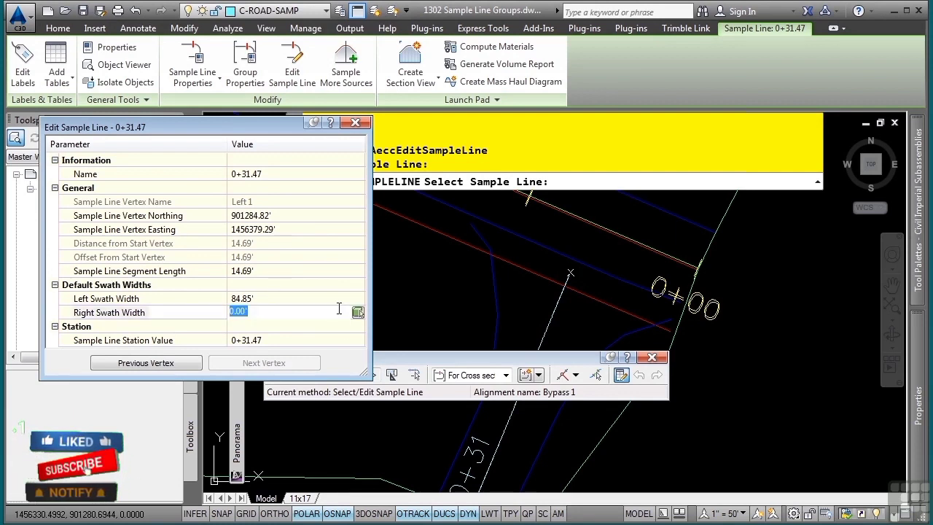
pyautogui.write('5')
pyautogui.press('Return')
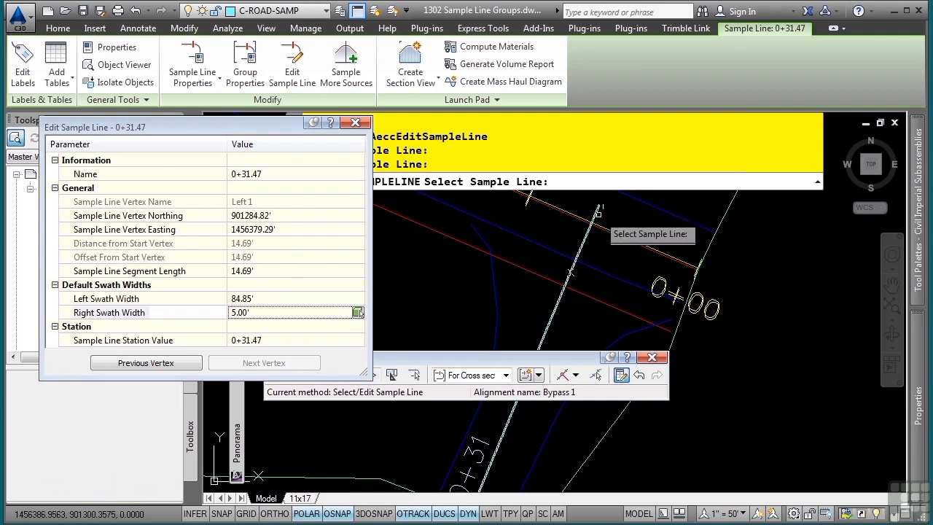
# - Set the right swath width of the 0+31 sample line to 0 feet, then finish editing and deselect the line
pyautogui.click(290, 312)
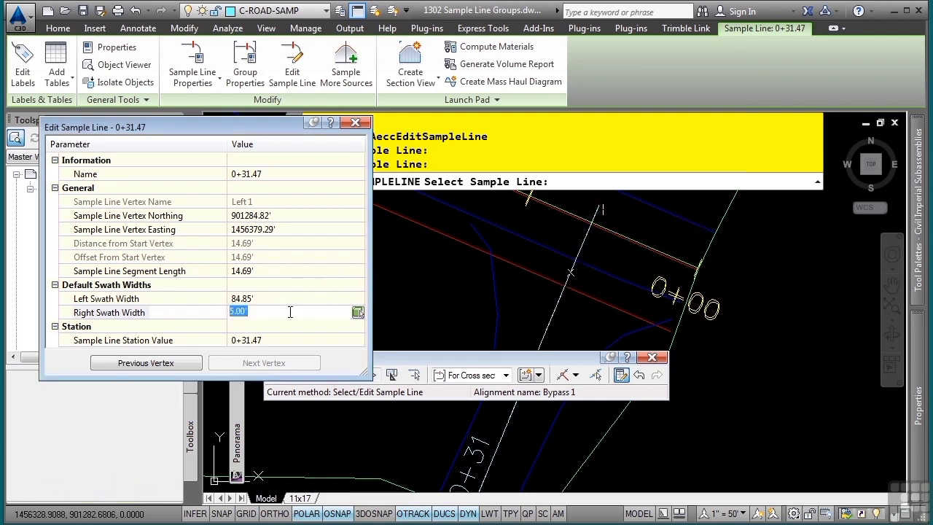
pyautogui.write('0')
pyautogui.press('Return')
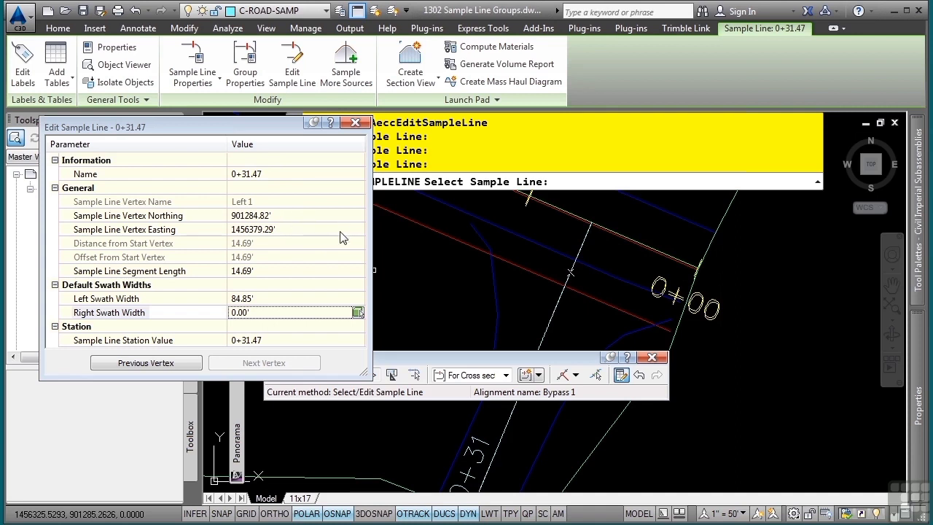
pyautogui.click(357, 312)
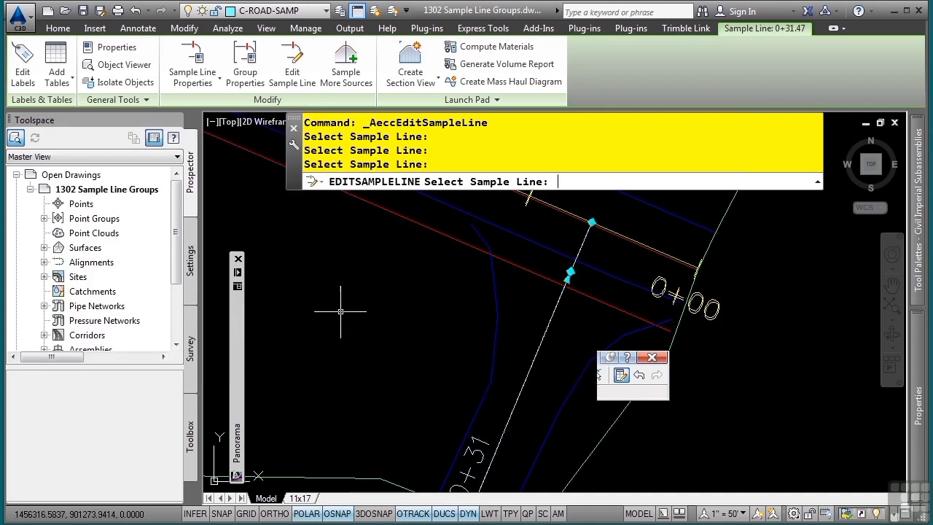
pyautogui.press('Escape')
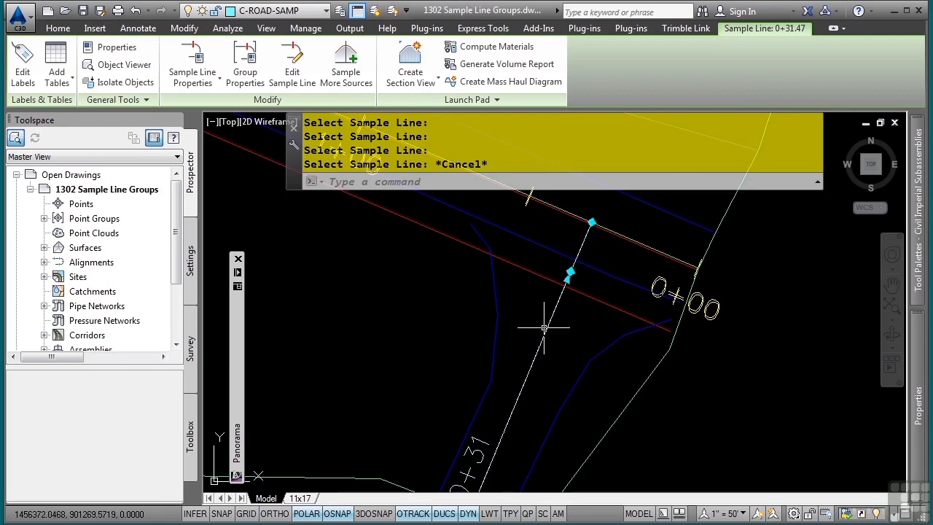
pyautogui.scroll(-1, 543, 326)
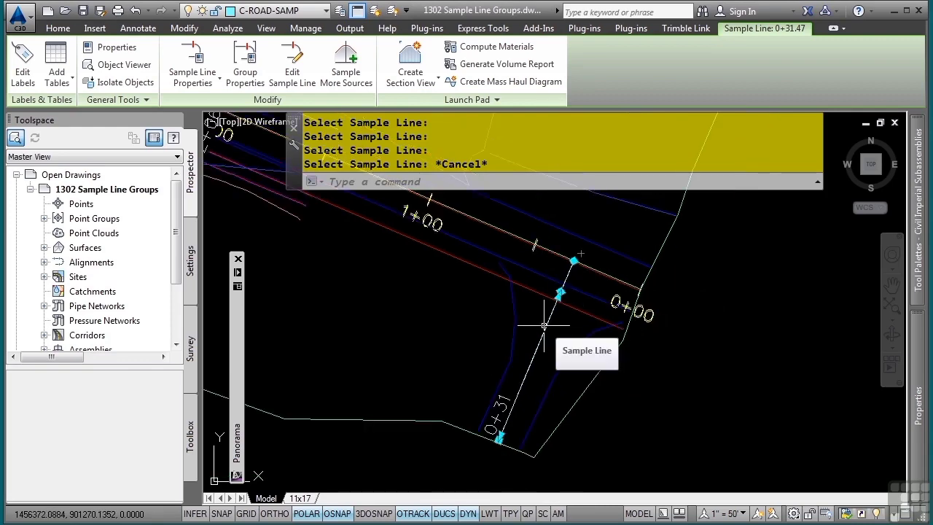
pyautogui.press('Escape')
pyautogui.press('Escape')
# - Start creating sample lines for the Bypass 1 alignment with the By range of stations method
pyautogui.scroll(-4, 387, 267)
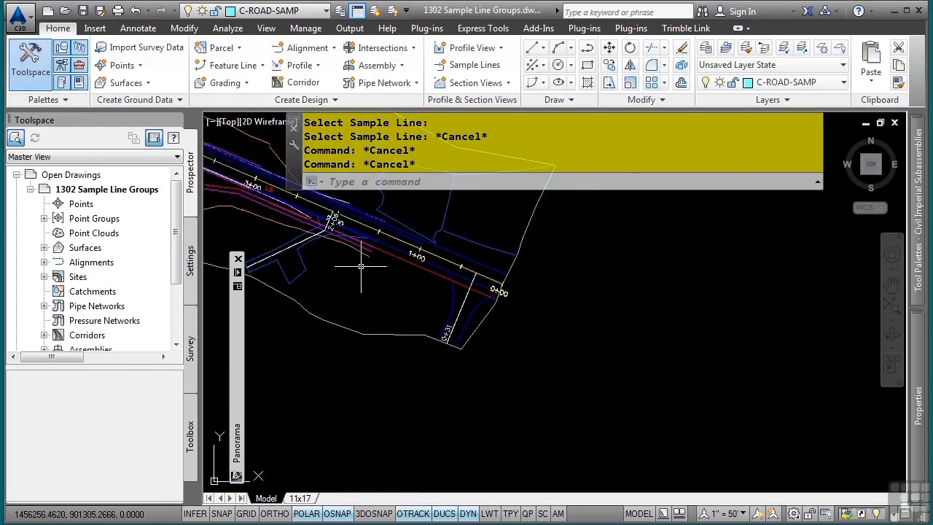
pyautogui.moveTo(361, 266); pyautogui.dragTo(504, 289, button='middle')
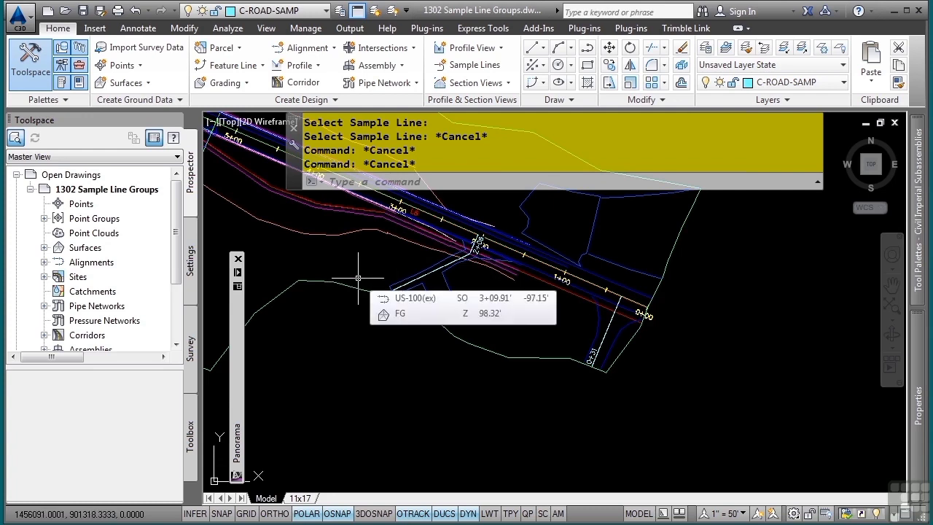
pyautogui.click(470, 65)
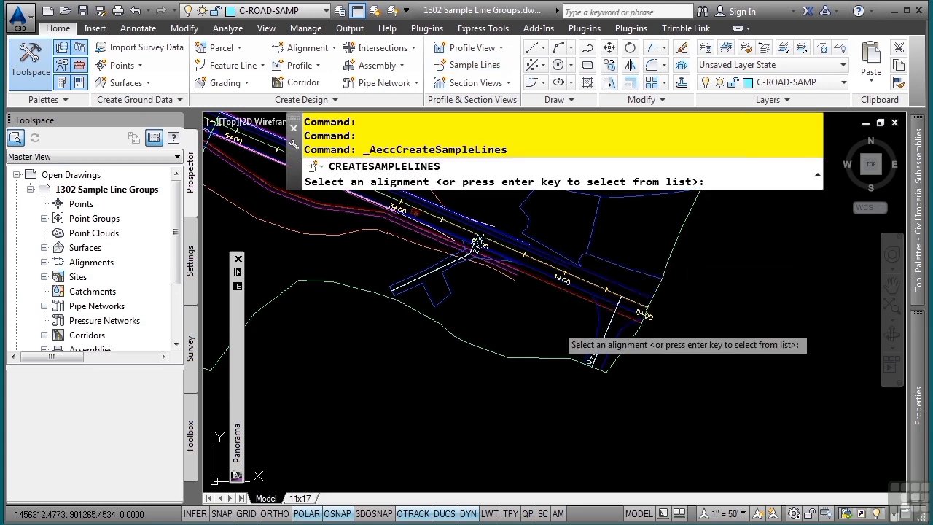
pyautogui.press('Return')
pyautogui.click(395, 218)
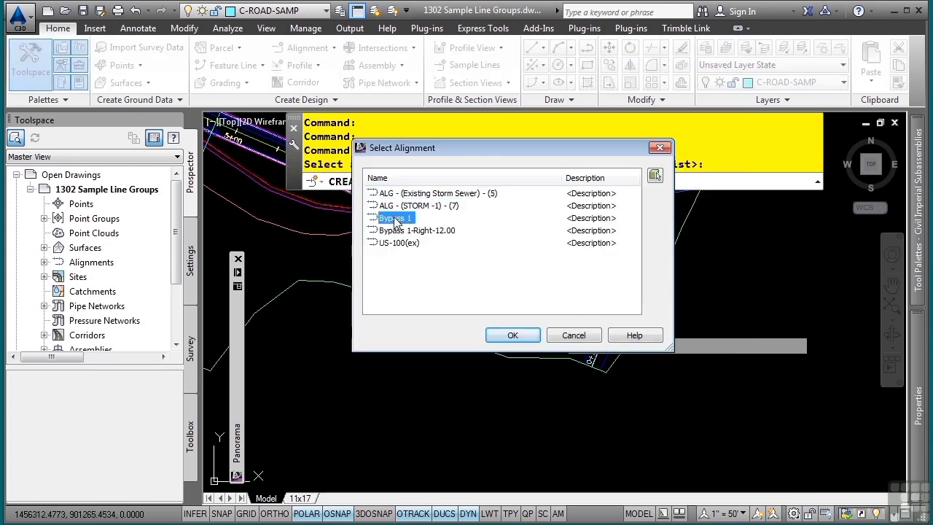
pyautogui.click(513, 334)
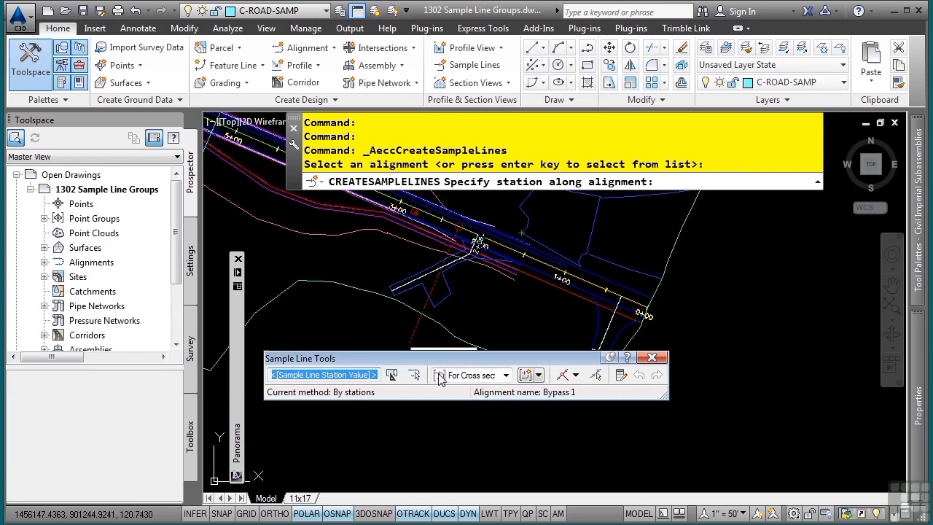
pyautogui.moveTo(447, 358); pyautogui.dragTo(445, 265)
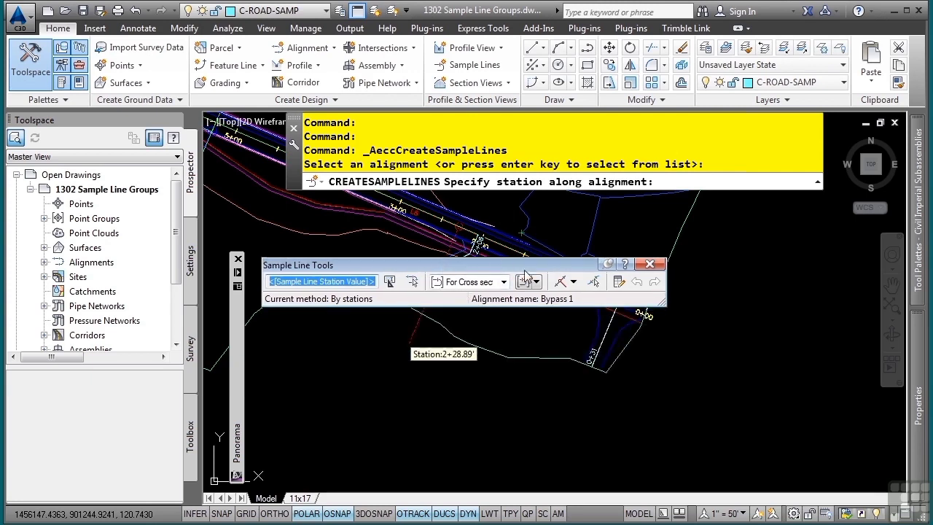
pyautogui.click(574, 282)
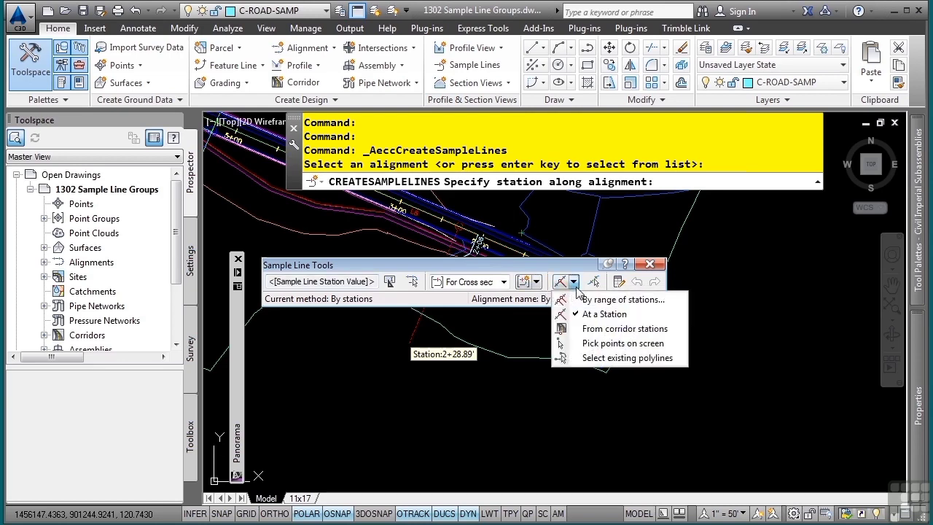
pyautogui.click(583, 299)
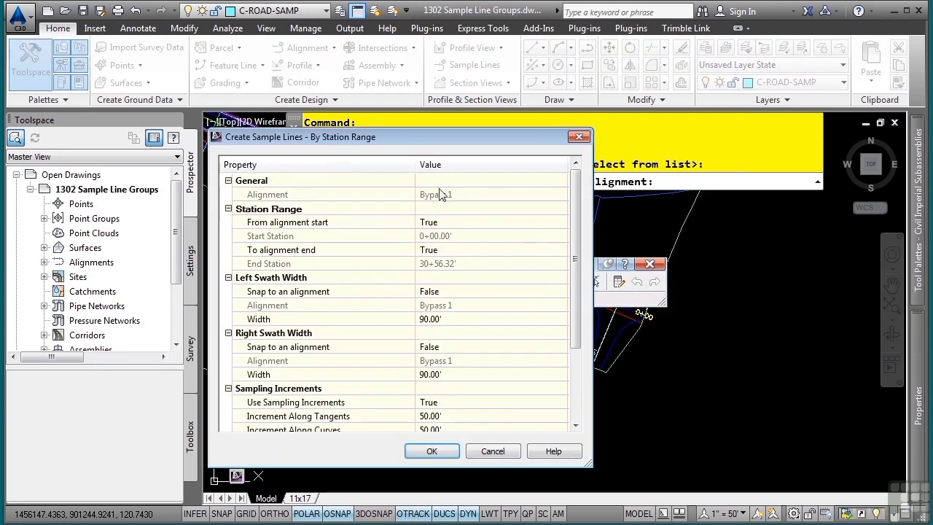
pyautogui.moveTo(422, 137); pyautogui.dragTo(327, 86)
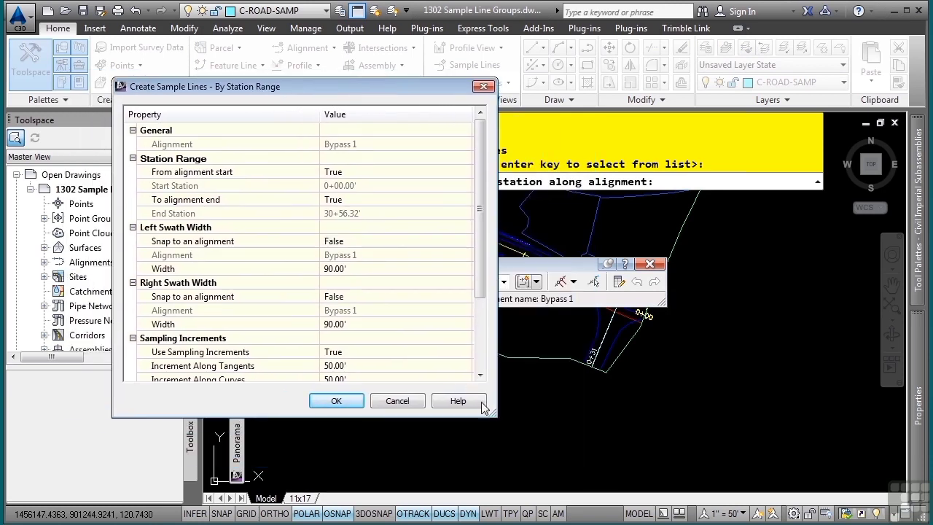
pyautogui.moveTo(492, 410); pyautogui.dragTo(528, 471)
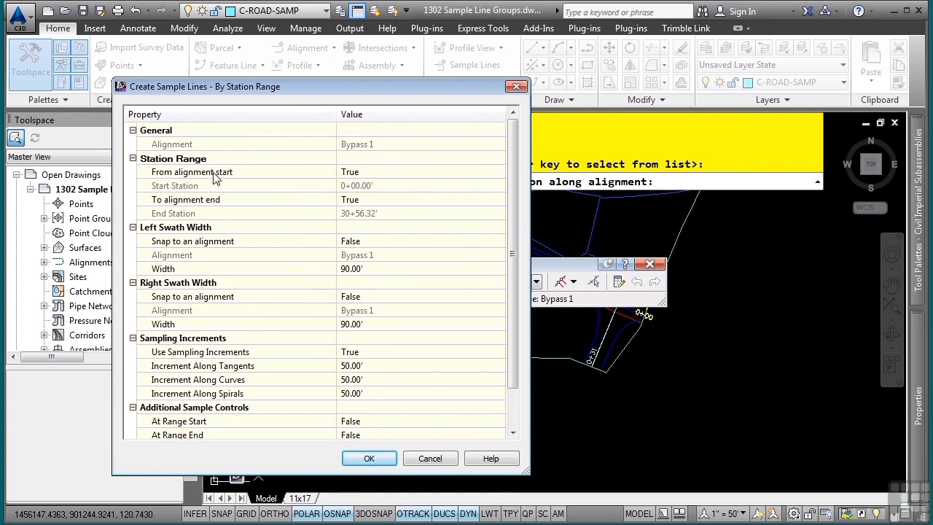
# - Set From alignment start to False and open the start station for editing
pyautogui.click(399, 173)
pyautogui.click(399, 173)
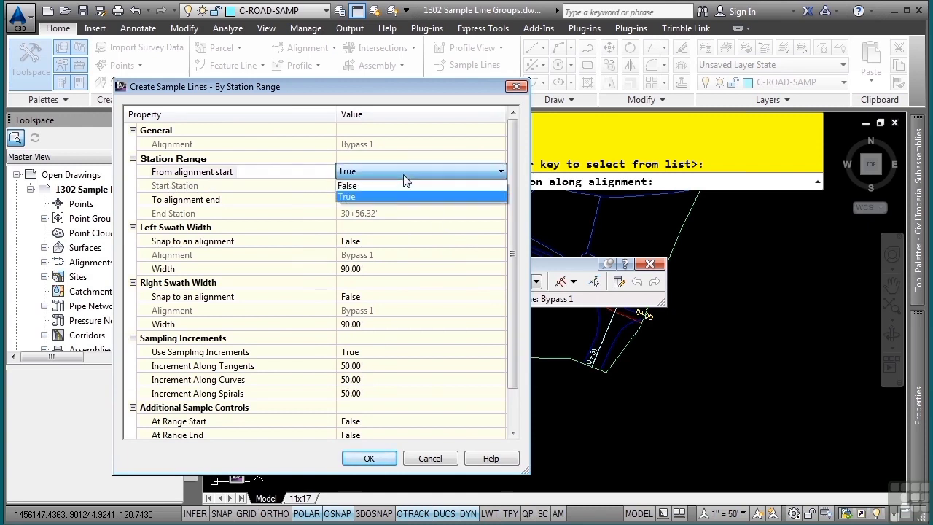
pyautogui.click(397, 188)
pyautogui.click(433, 189)
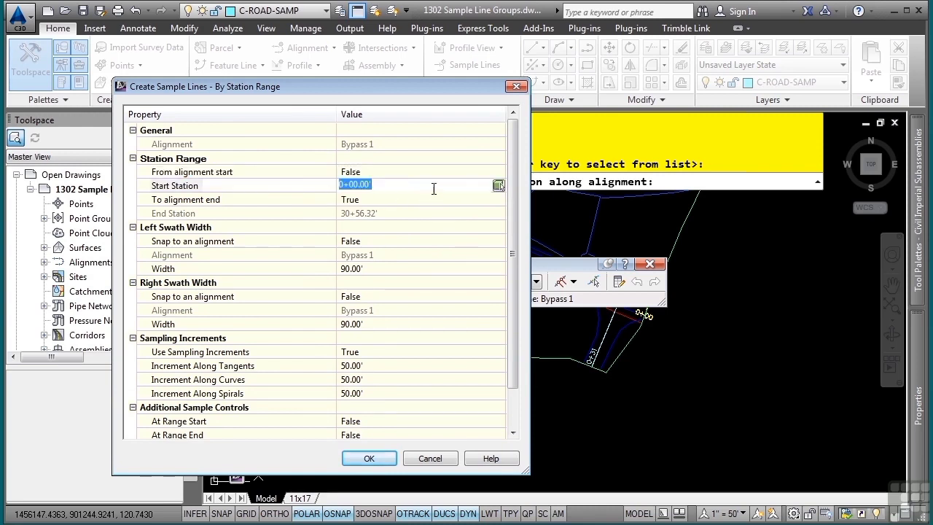
# - Pick a start station at about 1+48.5 in the drawing, between the 1+00 and 2+00 labels of the Bypass 1 alignment
pyautogui.click(498, 187)
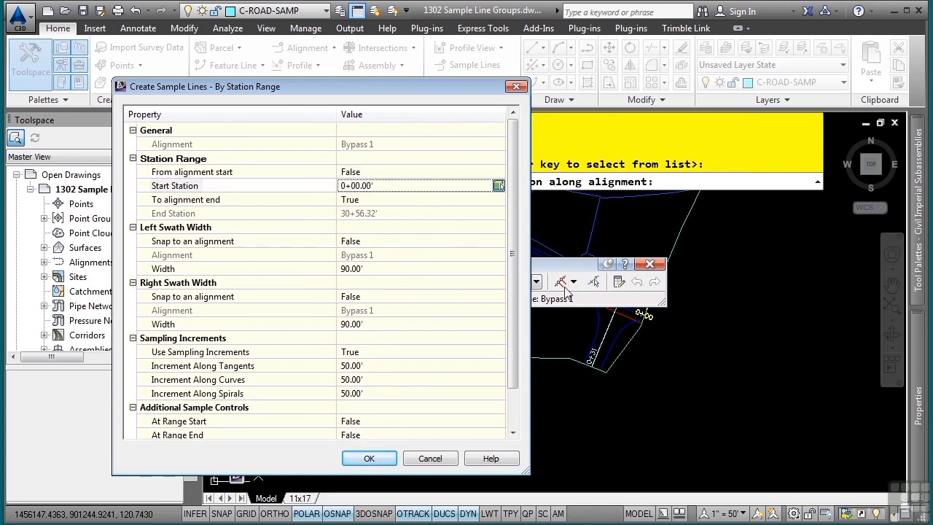
pyautogui.moveTo(381, 286)
pyautogui.mouseDown(button='middle')
pyautogui.moveTo(430, 332)
pyautogui.moveTo(525, 364)
pyautogui.mouseUp(button='middle')
pyautogui.scroll(3, 664, 363)
pyautogui.moveTo(669, 367); pyautogui.dragTo(638, 414, button='middle')
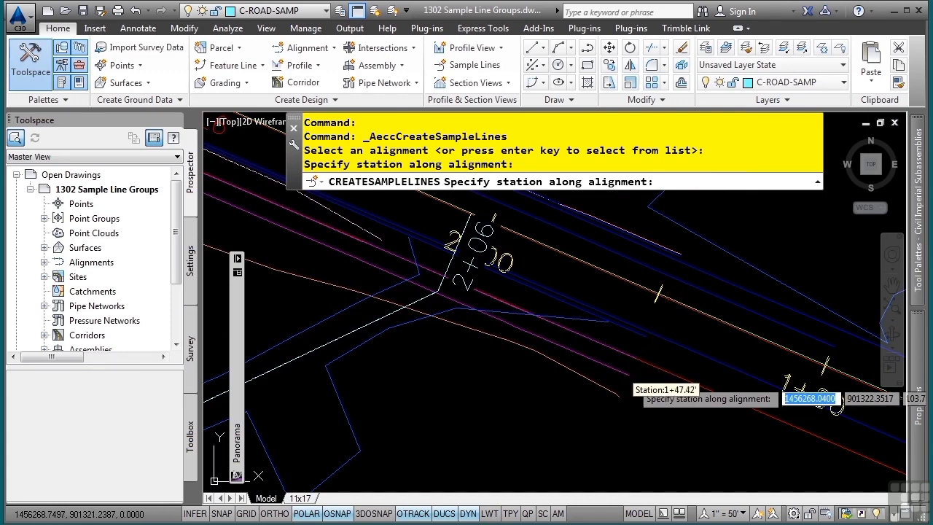
pyautogui.click(627, 387)
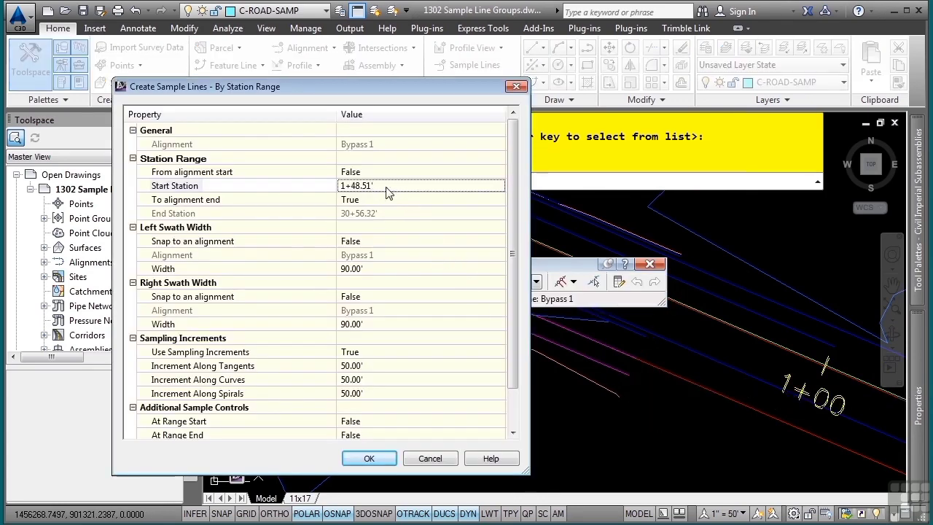
# - Set the start station of the sample line range to 1+50
pyautogui.click(386, 185)
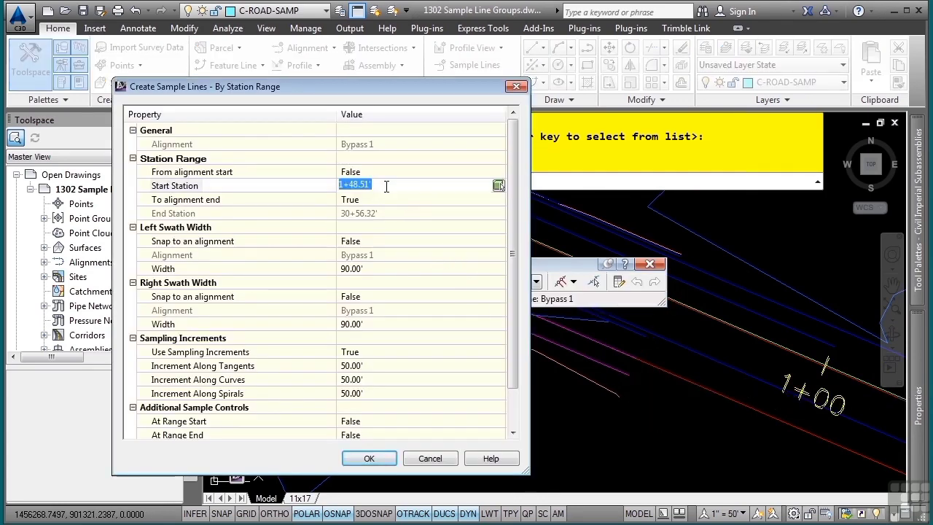
pyautogui.write('150')
pyautogui.press('Return')
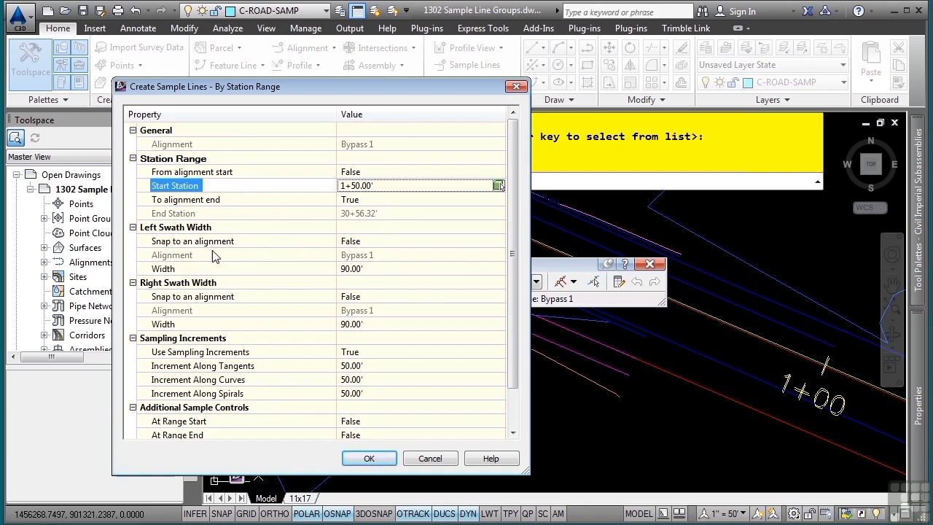
# - Pick the left swath width in the drawing, about 101 feet from the Bypass 1 alignment near 11+00 to beyond the outer pink line
pyautogui.click(367, 269)
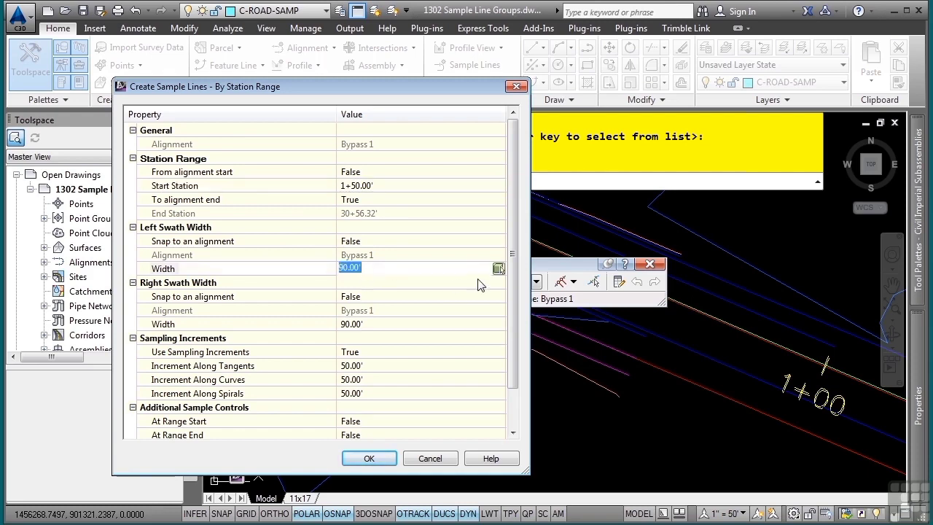
pyautogui.click(499, 268)
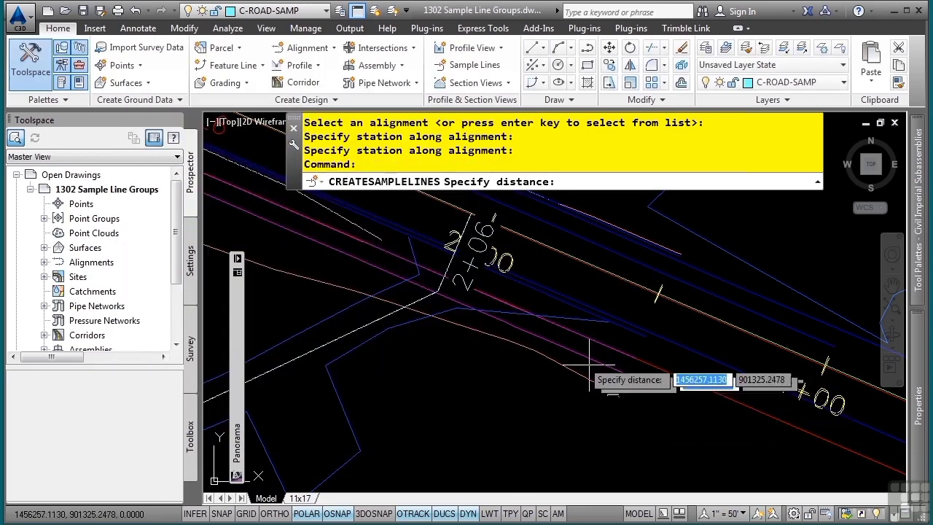
pyautogui.scroll(-2, 474, 294)
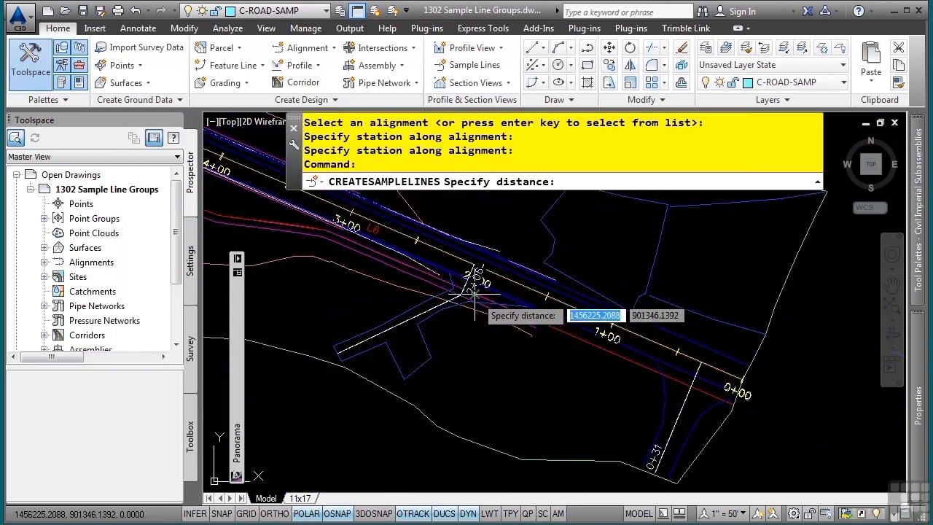
pyautogui.moveTo(410, 290); pyautogui.dragTo(685, 354, button='middle')
pyautogui.moveTo(474, 309); pyautogui.dragTo(565, 397, button='middle')
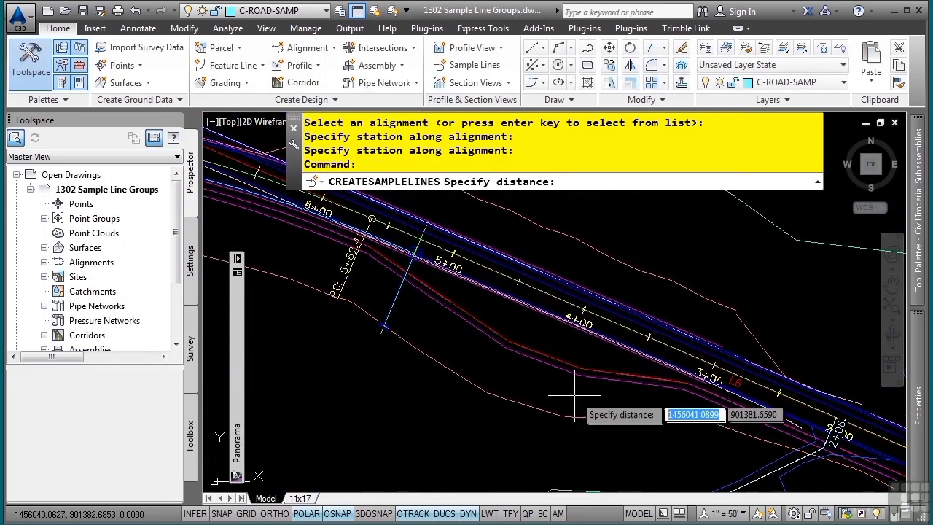
pyautogui.scroll(-2, 472, 314)
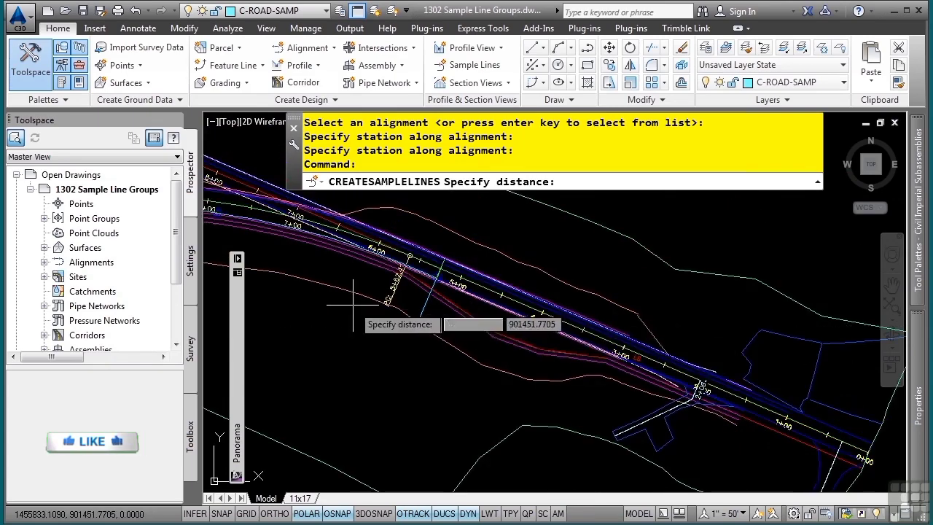
pyautogui.moveTo(352, 306); pyautogui.dragTo(609, 398, button='middle')
pyautogui.moveTo(409, 364); pyautogui.dragTo(736, 402, button='middle')
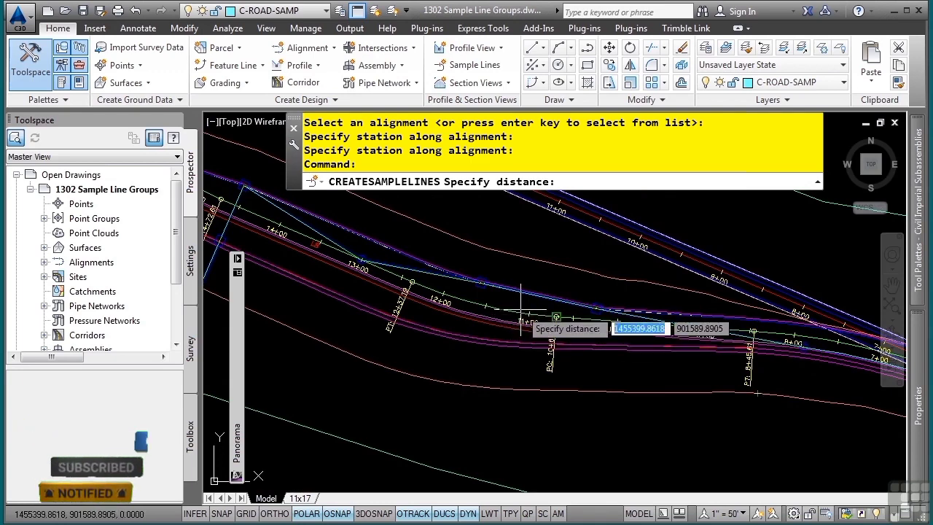
pyautogui.click(528, 319)
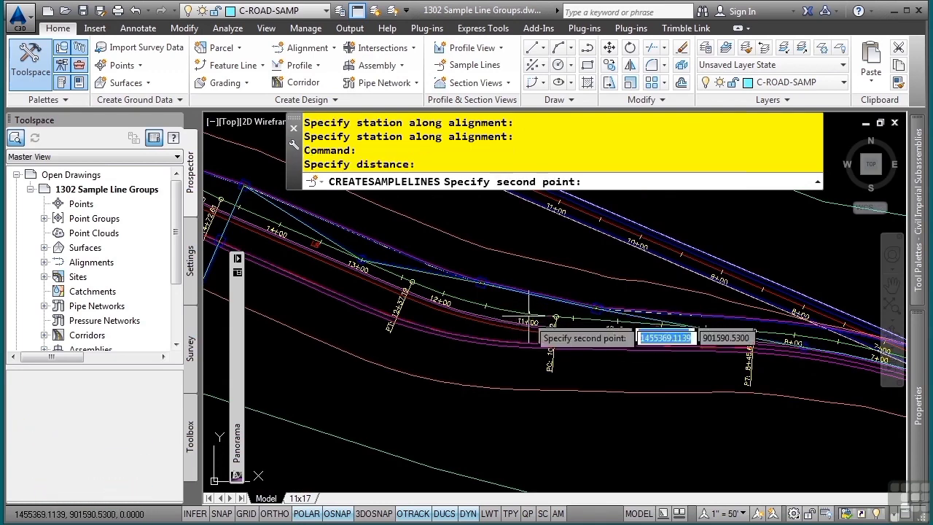
pyautogui.click(526, 412)
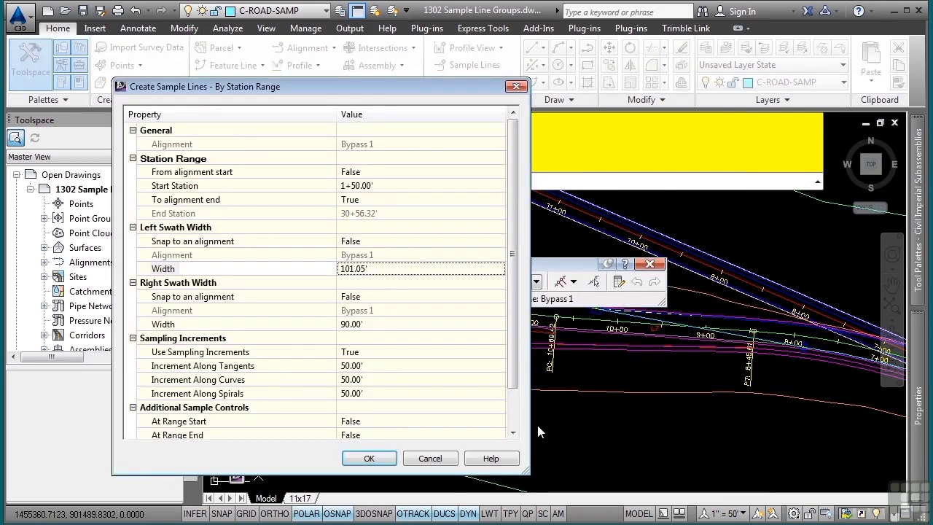
# - Set both the left and right swath widths to 100 feet
pyautogui.click(373, 270)
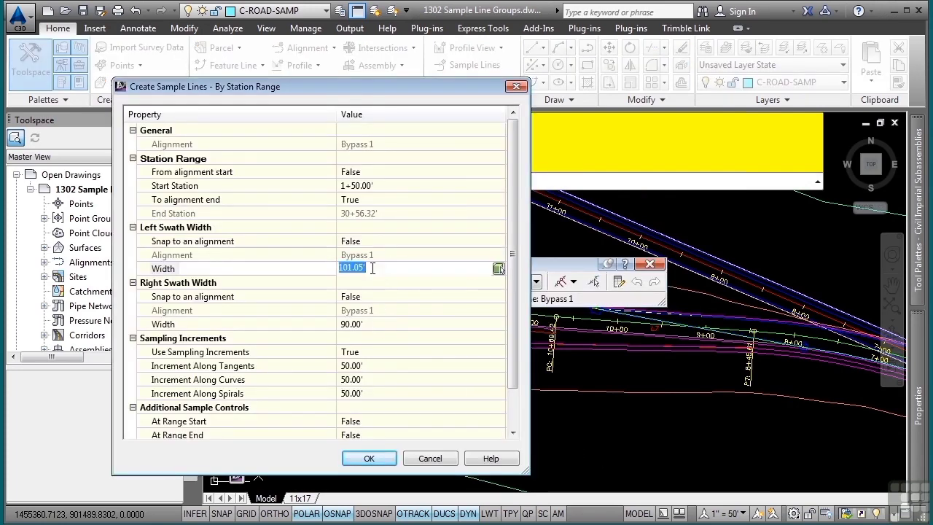
pyautogui.write('100')
pyautogui.press('Return')
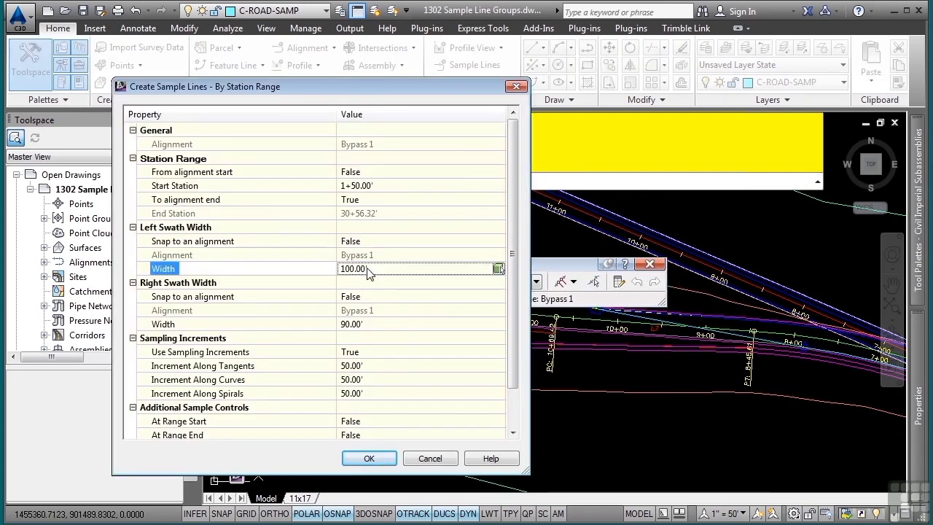
pyautogui.click(386, 328)
pyautogui.write('1')
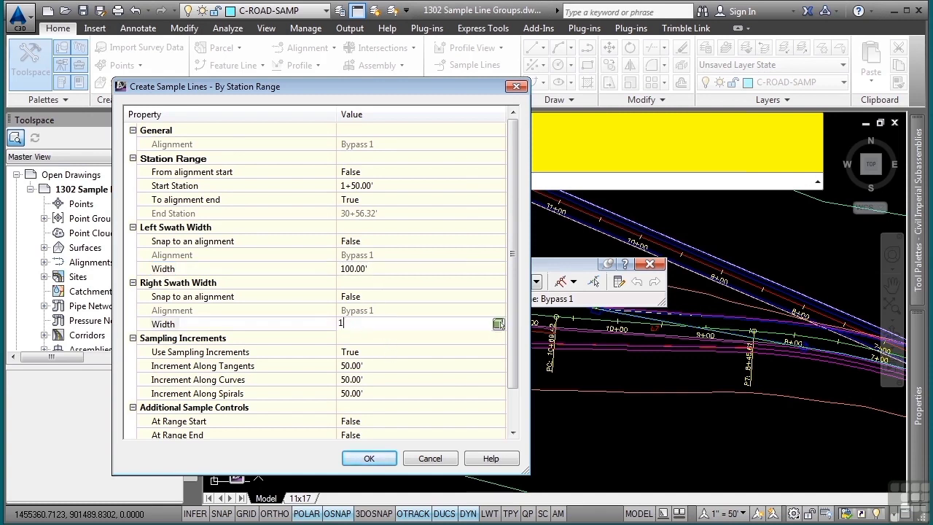
pyautogui.write('00')
pyautogui.press('Return')
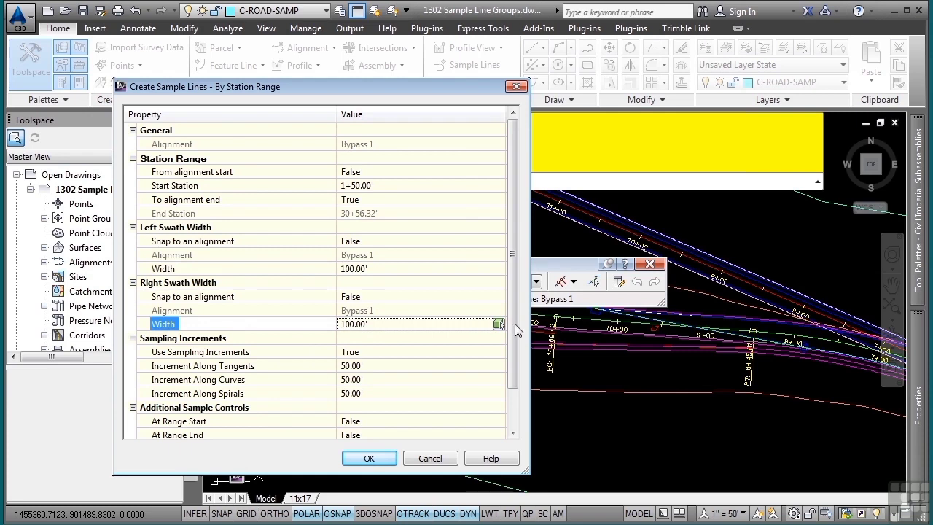
pyautogui.moveTo(514, 324); pyautogui.dragTo(513, 386)
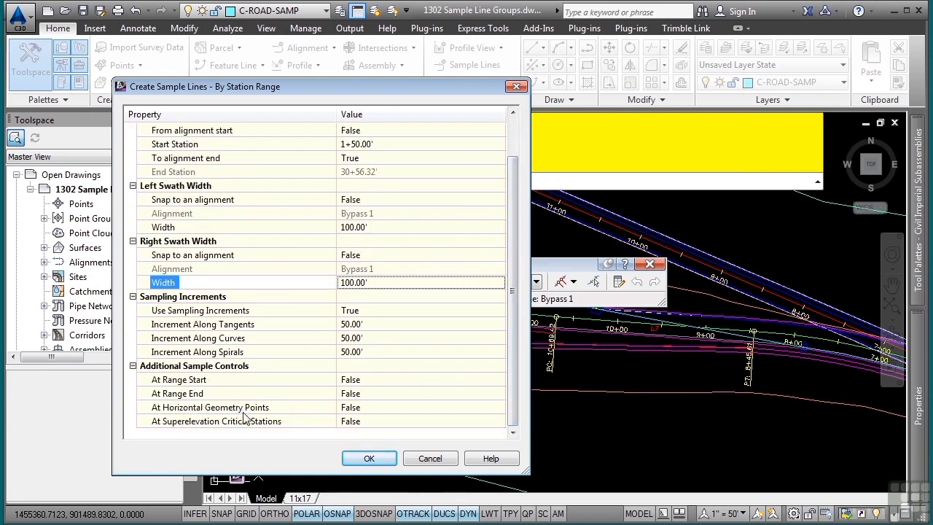
# - Enable sampling at horizontal geometry points and superelevation critical stations, and create the Bypass 1 sample lines
pyautogui.click(382, 411)
pyautogui.click(381, 435)
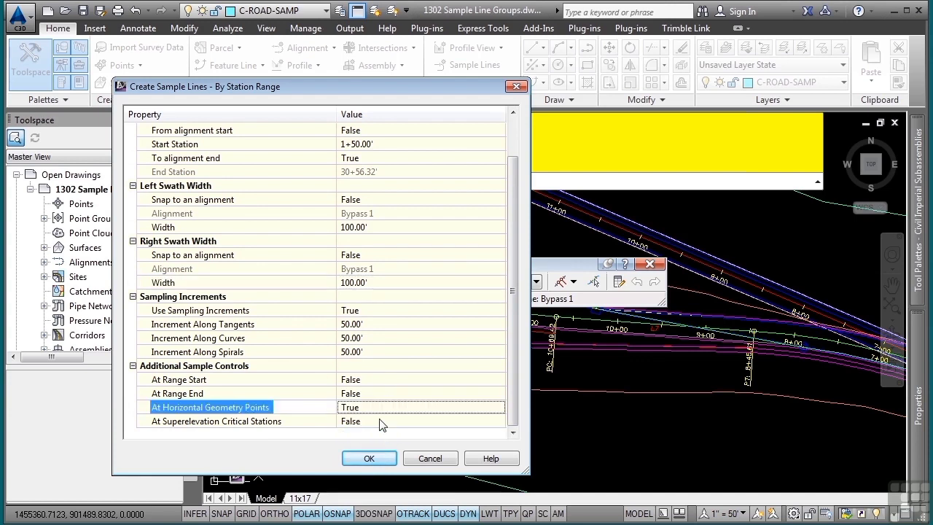
pyautogui.click(379, 420)
pyautogui.click(373, 445)
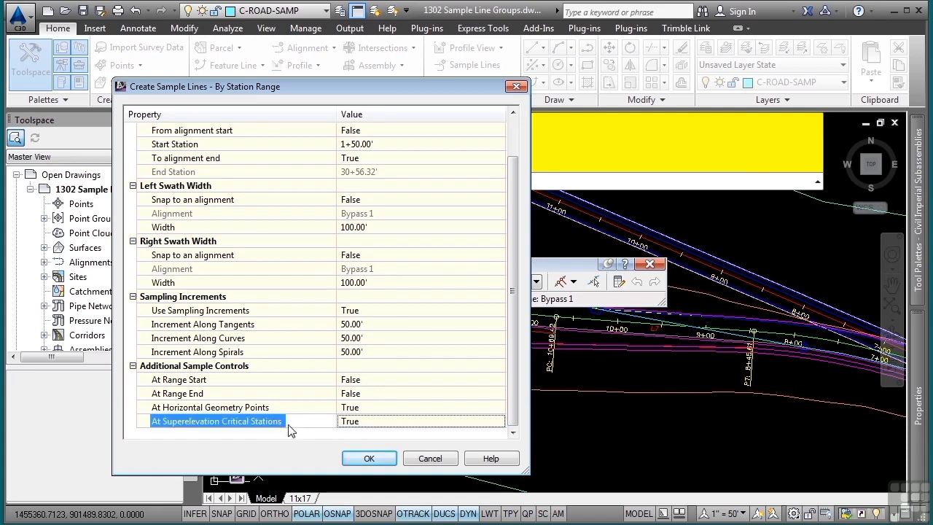
pyautogui.click(368, 457)
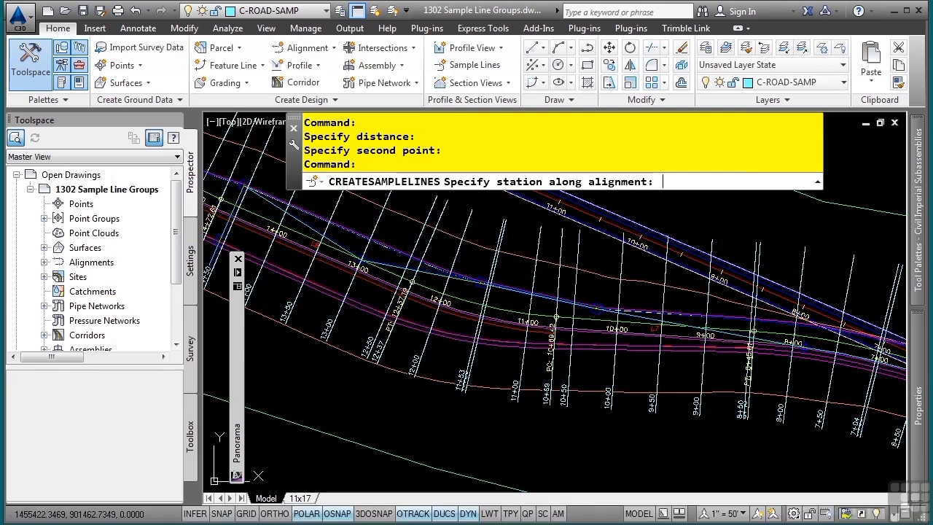
pyautogui.press('Escape')
# - Select the sample lines at 15+00, 14+73, 14+50, 14+00 and 13+50, and activate the grip at the labelled outer end of 15+00
pyautogui.moveTo(619, 419); pyautogui.dragTo(353, 313, button='middle')
pyautogui.moveTo(598, 372); pyautogui.dragTo(464, 374, button='middle')
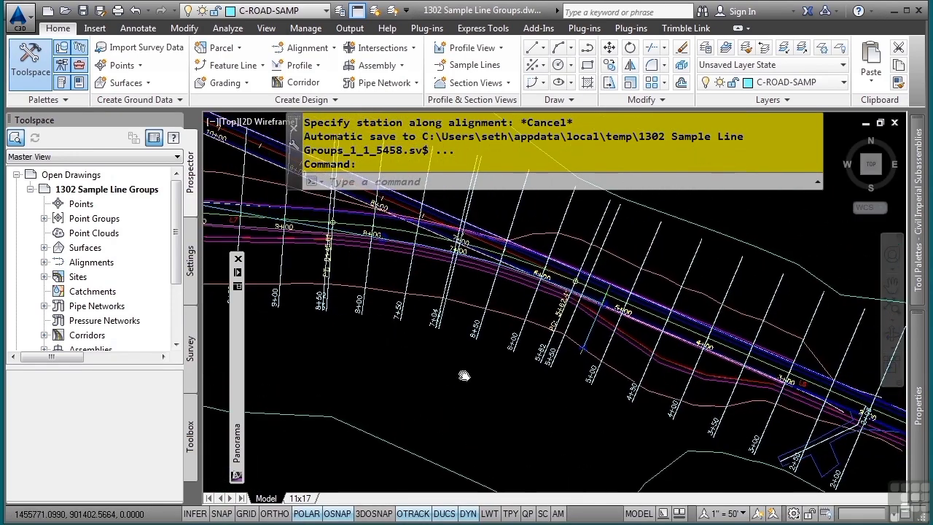
pyautogui.moveTo(619, 391)
pyautogui.mouseDown(button='middle')
pyautogui.moveTo(423, 350)
pyautogui.moveTo(758, 397)
pyautogui.mouseUp(button='middle')
pyautogui.moveTo(481, 355); pyautogui.dragTo(675, 399, button='middle')
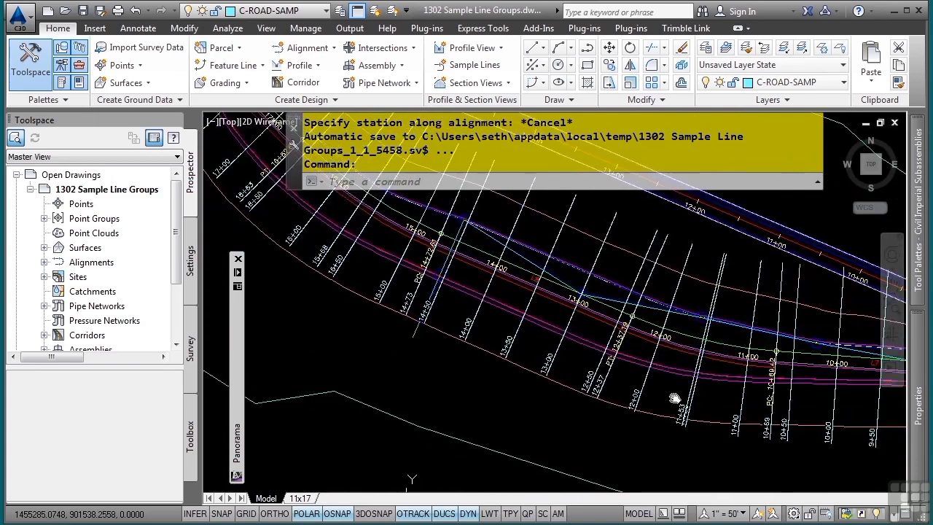
pyautogui.moveTo(501, 355); pyautogui.dragTo(553, 389, button='middle')
pyautogui.scroll(4, 554, 389)
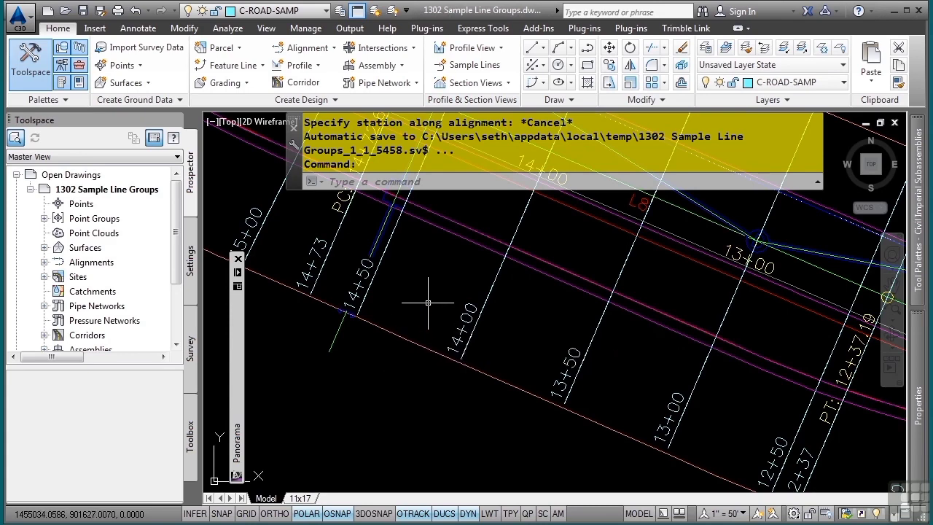
pyautogui.moveTo(278, 187); pyautogui.dragTo(263, 237, button='middle')
pyautogui.click(278, 229)
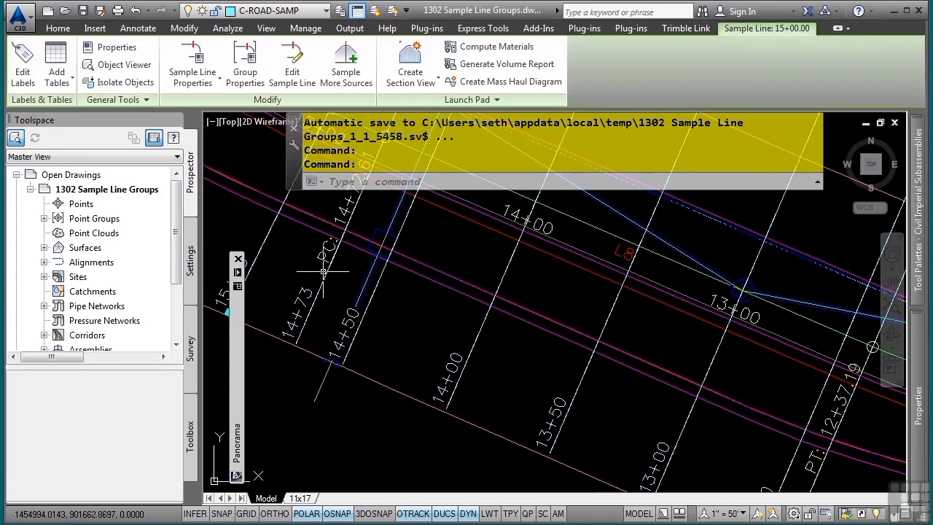
pyautogui.click(366, 303)
pyautogui.click(480, 329)
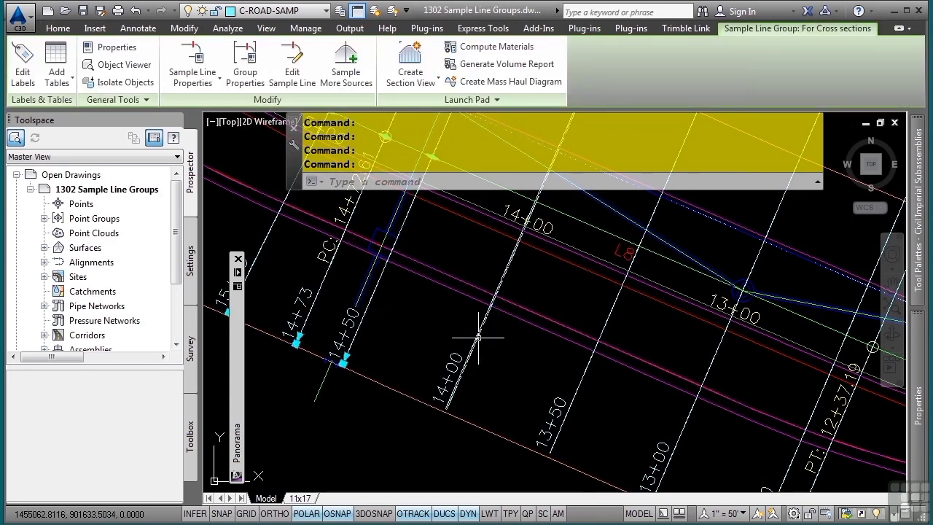
pyautogui.click(582, 376)
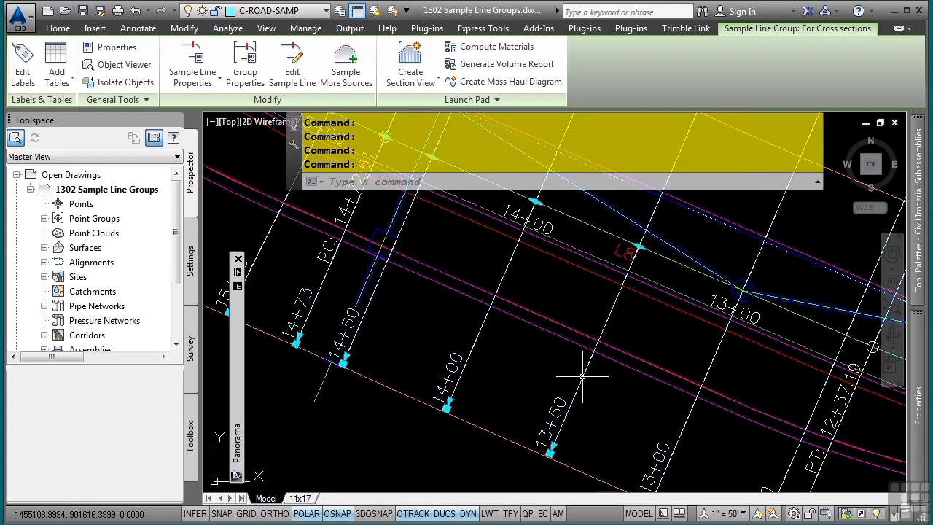
pyautogui.moveTo(482, 382); pyautogui.dragTo(580, 365, button='middle')
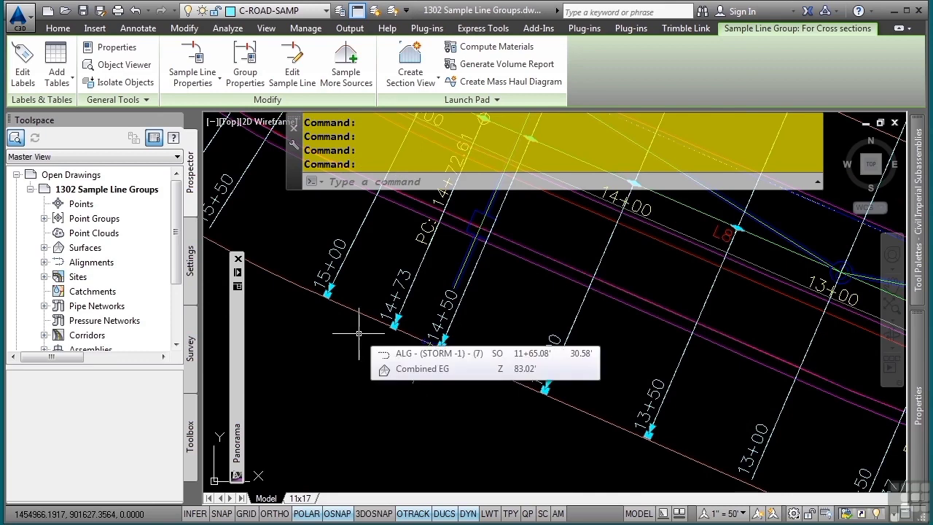
pyautogui.click(328, 292)
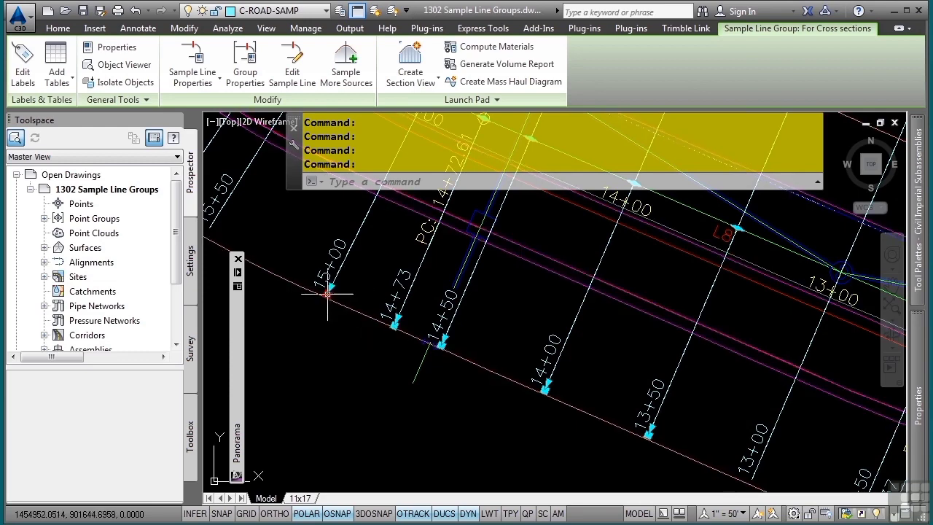
# - Lengthen the sample lines at 15+00, 14+73, 14+50, 14+00 and 13+50 together so their labelled ends extend past the pink line
pyautogui.click(329, 292)
pyautogui.keyDown('shift'); pyautogui.click(330, 286); pyautogui.keyUp('shift')
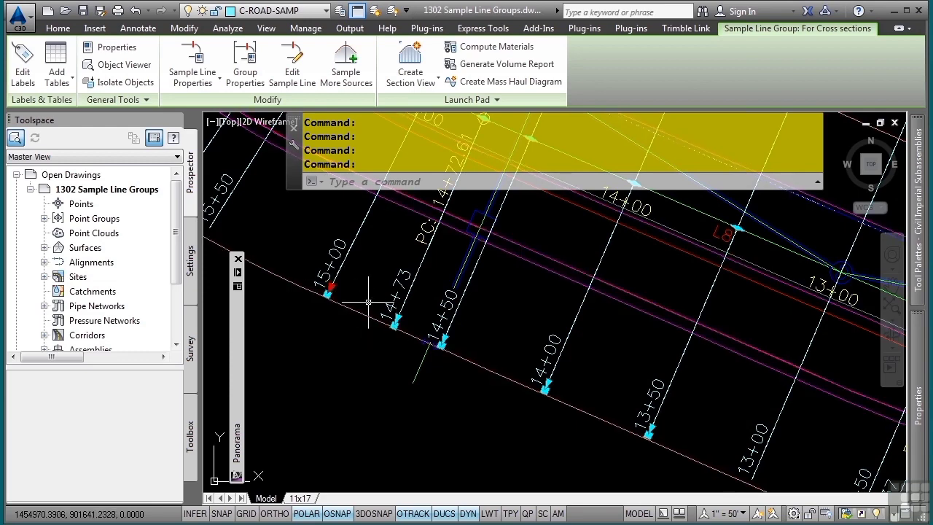
pyautogui.keyDown('shift'); pyautogui.click(398, 319); pyautogui.keyUp('shift')
pyautogui.keyDown('shift'); pyautogui.click(444, 338); pyautogui.keyUp('shift')
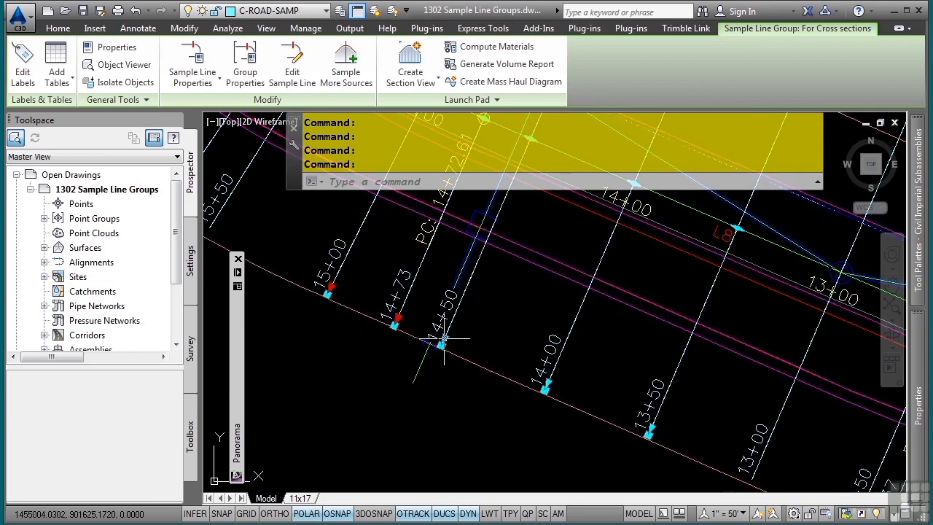
pyautogui.keyDown('shift'); pyautogui.click(547, 382); pyautogui.keyUp('shift')
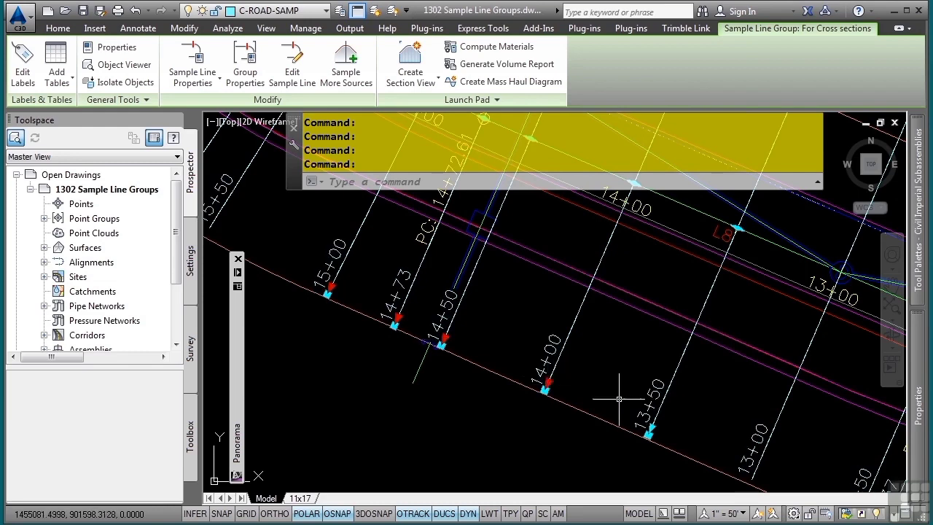
pyautogui.keyDown('shift'); pyautogui.click(650, 428); pyautogui.keyUp('shift')
pyautogui.moveTo(664, 429)
pyautogui.mouseDown(button='middle')
pyautogui.moveTo(682, 432)
pyautogui.moveTo(662, 364)
pyautogui.mouseUp(button='middle')
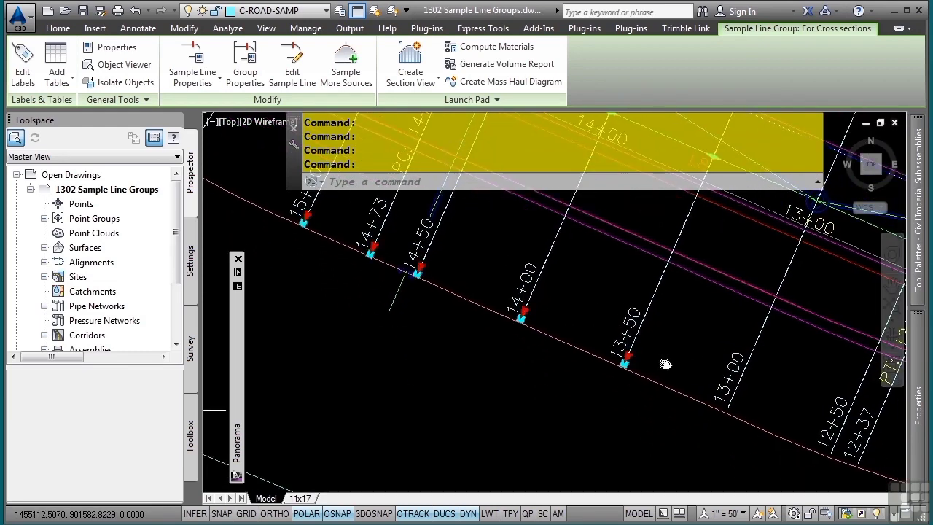
pyautogui.click(626, 356)
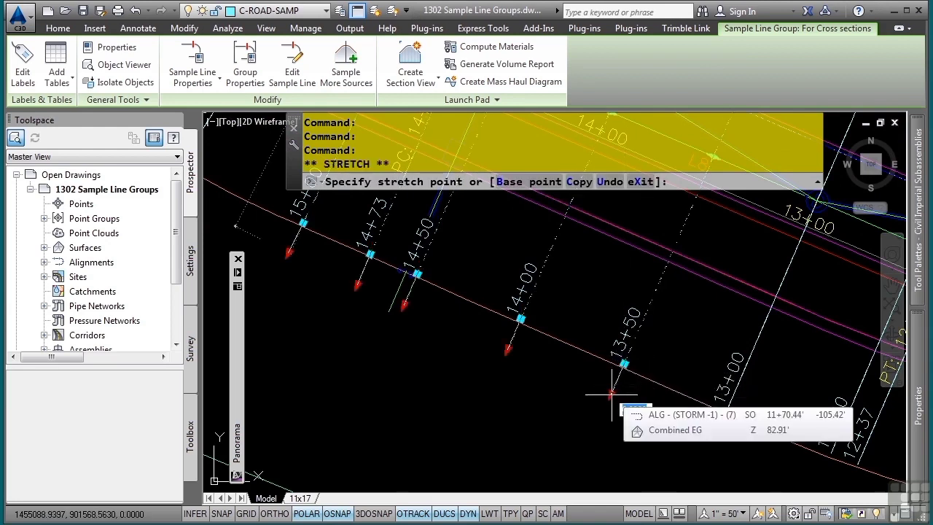
pyautogui.click(611, 394)
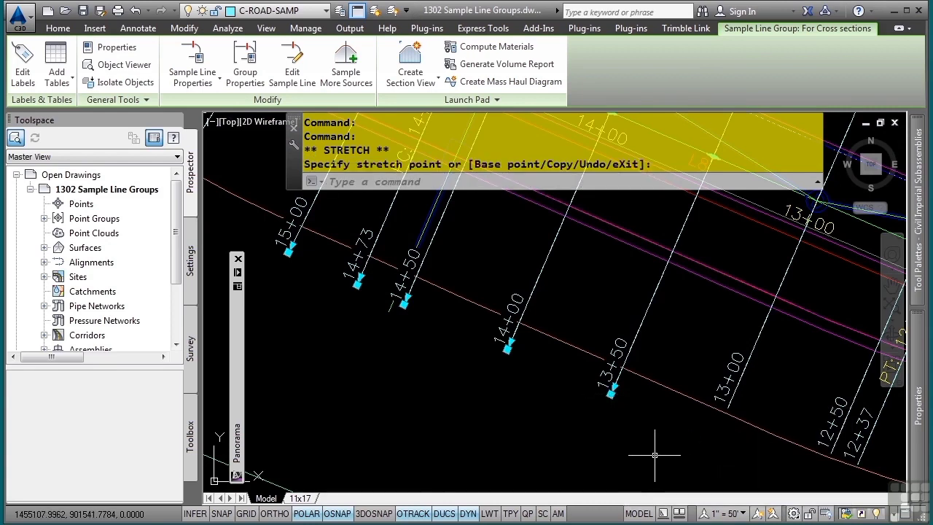
pyautogui.press('Escape')
pyautogui.press('Escape')
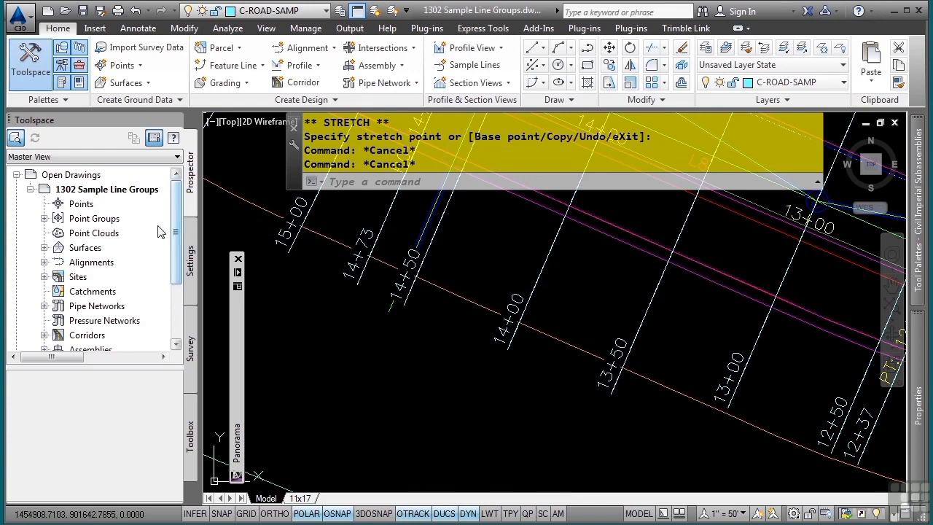
# - List the sample lines of the For Cross sections group under the Bypass 1 centerline alignment
pyautogui.click(45, 262)
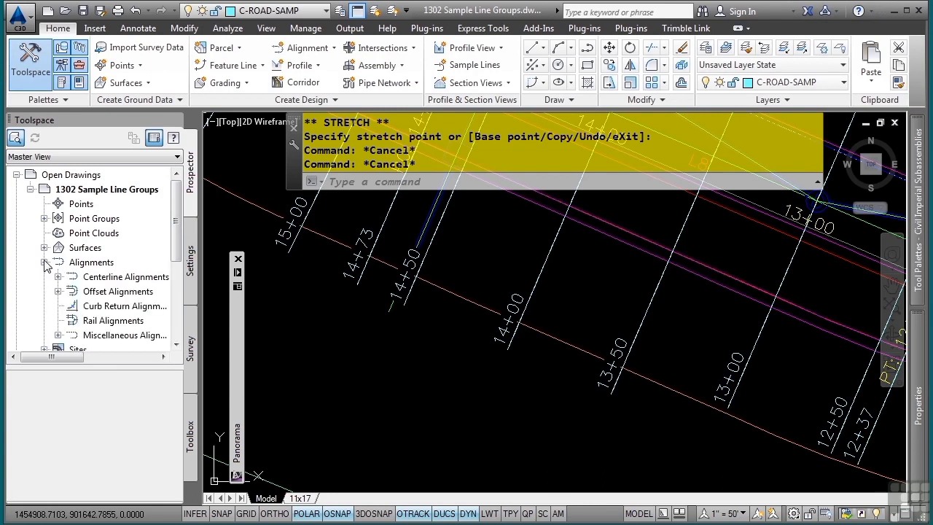
pyautogui.click(59, 276)
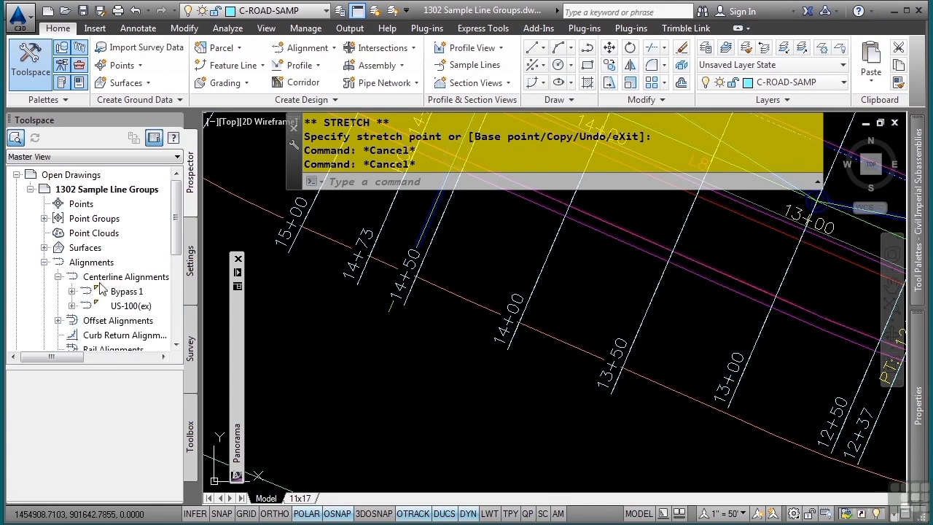
pyautogui.click(73, 292)
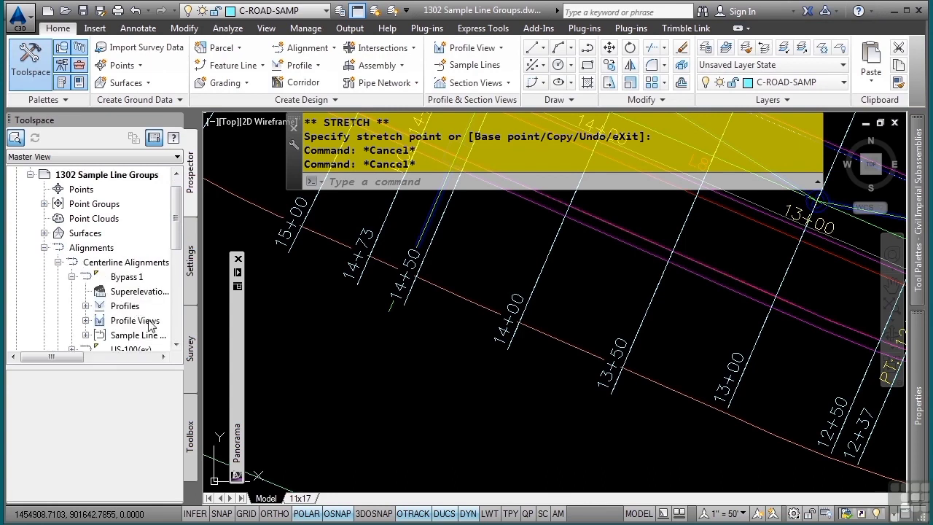
pyautogui.scroll(-1, 149, 326)
pyautogui.click(86, 291)
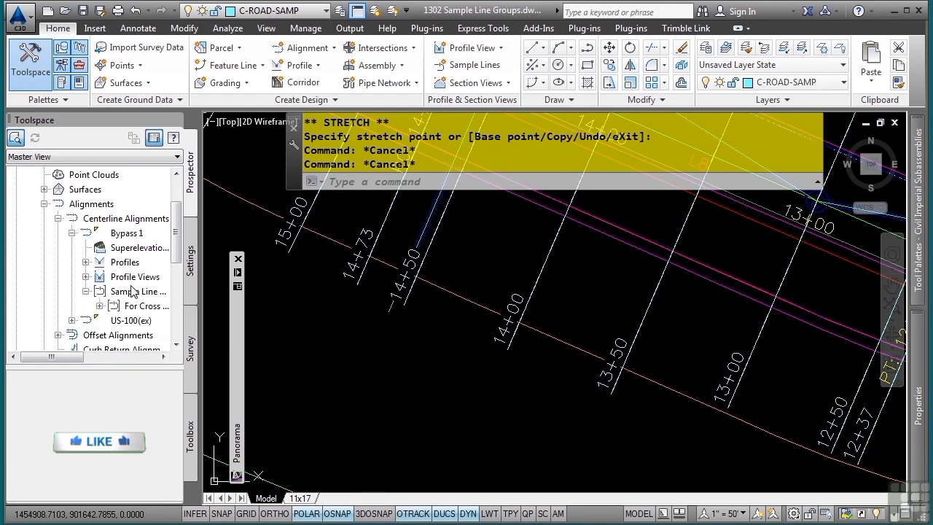
pyautogui.moveTo(220, 394); pyautogui.dragTo(257, 394)
pyautogui.click(100, 305)
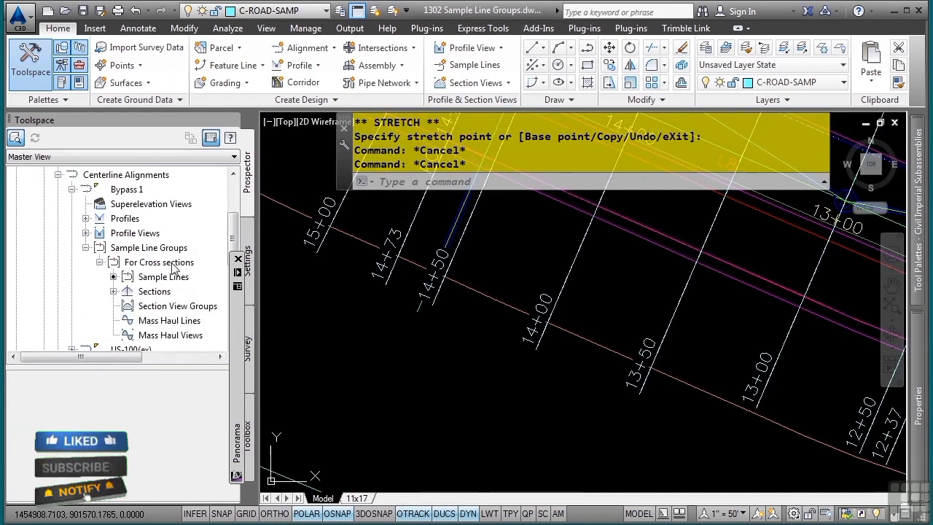
pyautogui.click(146, 277)
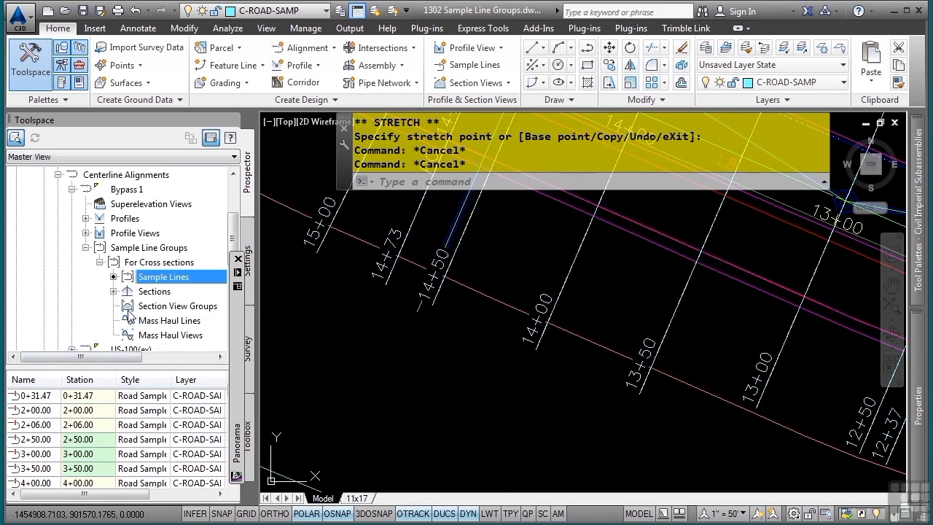
# - In the For Cross sections group properties, set the BYPASS-1 section's code set style to View-Edit
pyautogui.rightClick(154, 263)
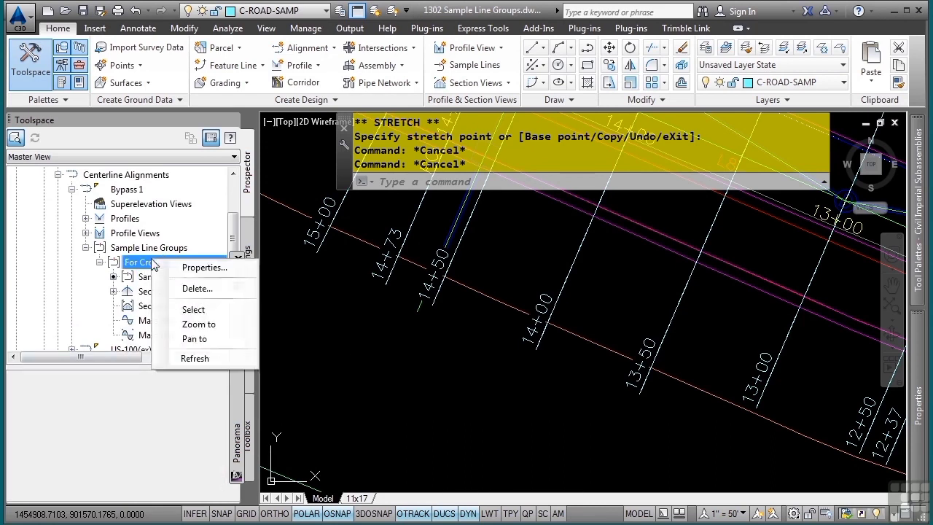
pyautogui.click(199, 271)
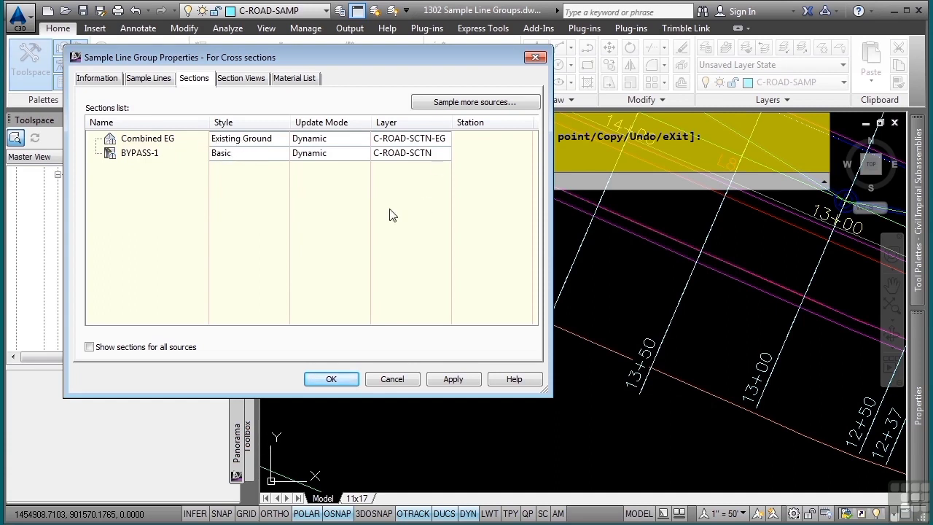
pyautogui.click(161, 80)
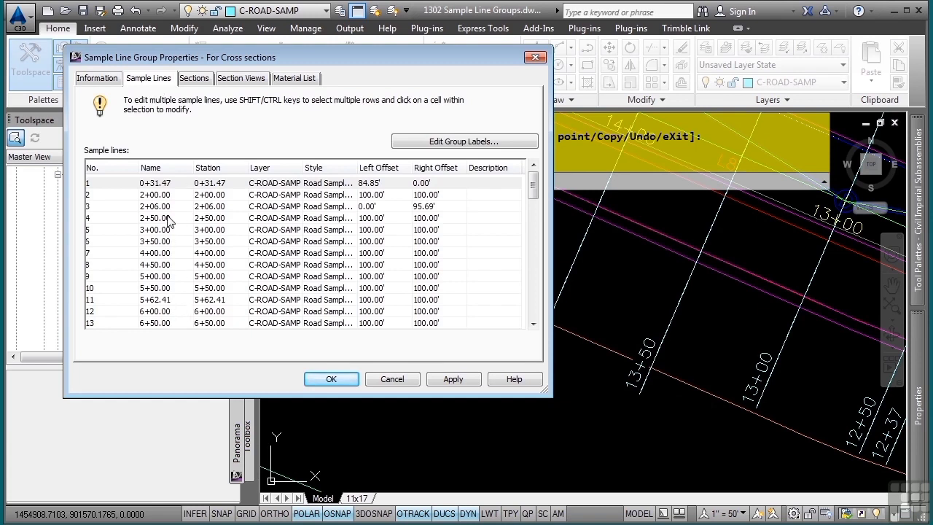
pyautogui.click(193, 79)
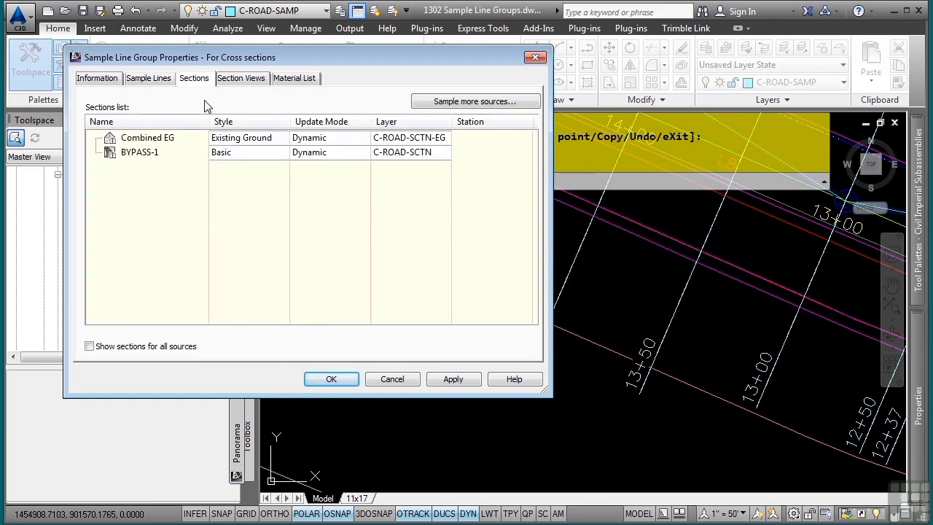
pyautogui.click(228, 153)
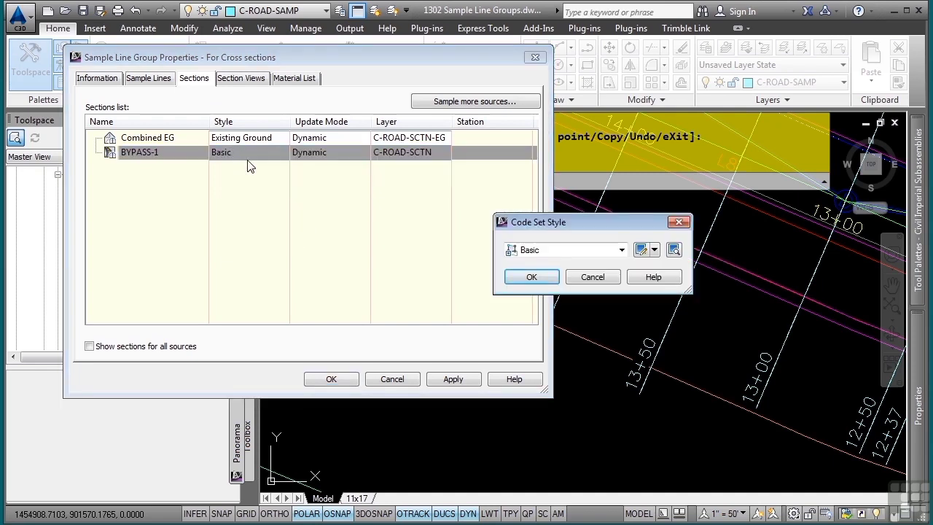
pyautogui.click(597, 251)
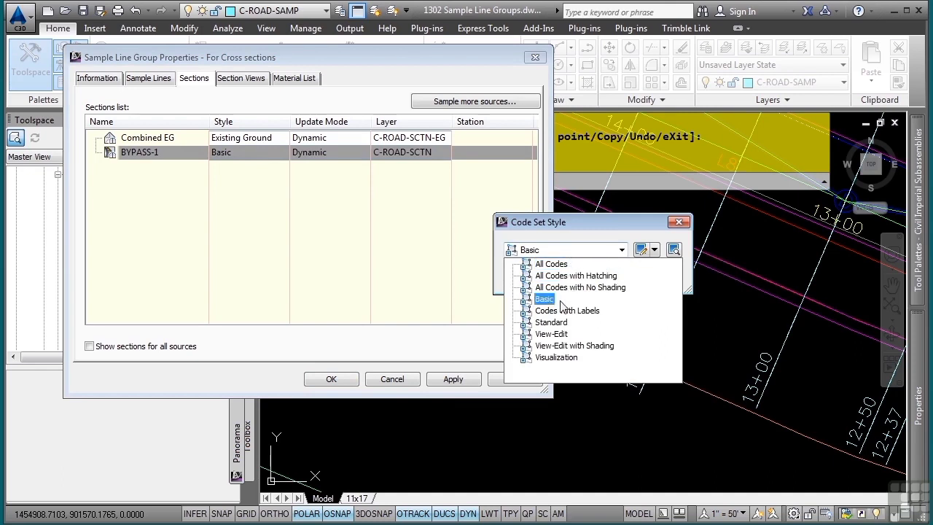
pyautogui.click(551, 333)
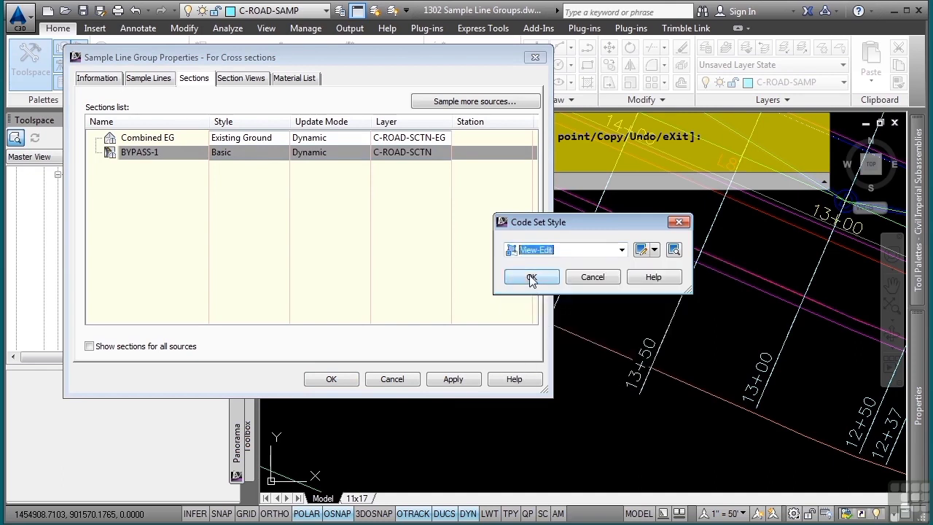
pyautogui.click(531, 279)
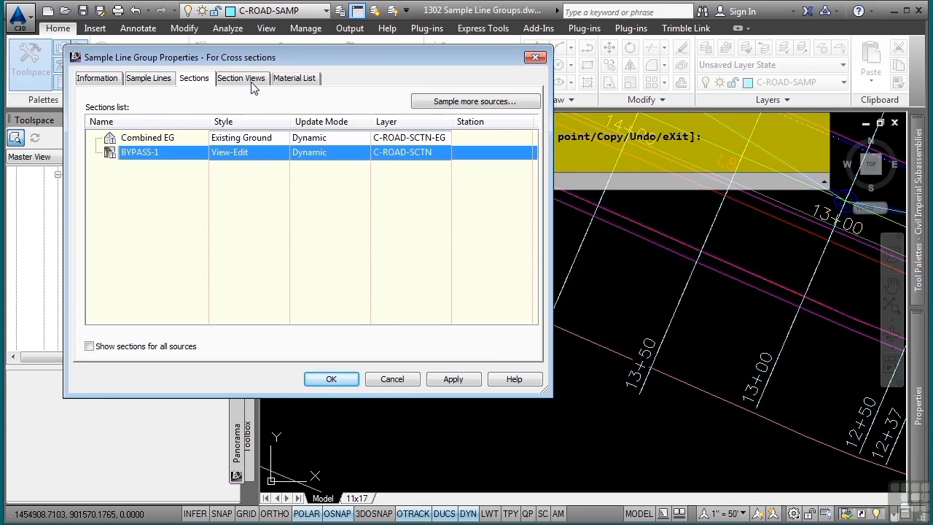
# - Review the group's section views, material list and sample line label settings, and accept the group properties
pyautogui.click(226, 78)
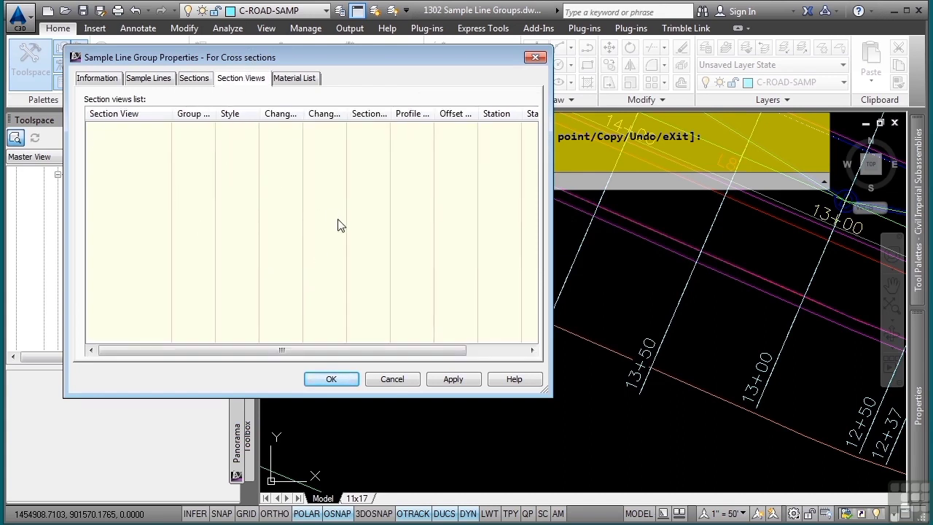
pyautogui.click(305, 82)
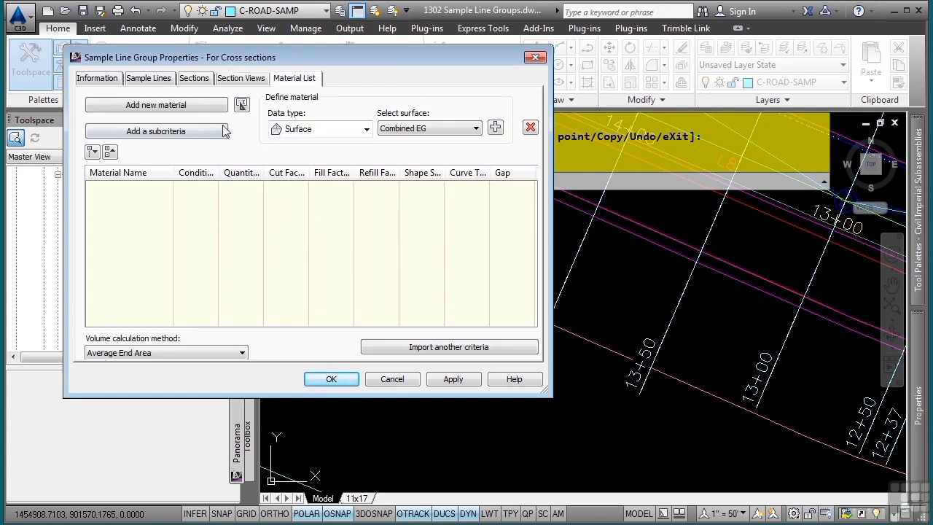
pyautogui.click(245, 84)
pyautogui.click(143, 82)
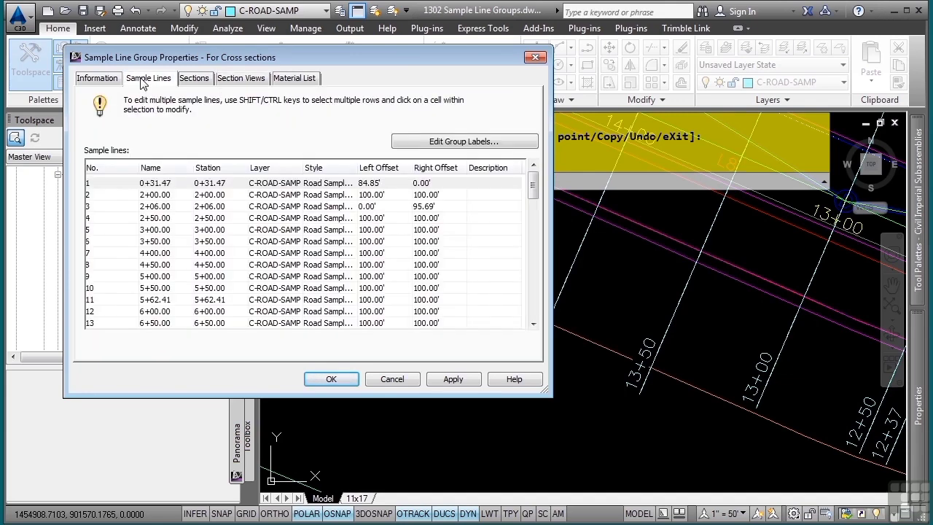
pyautogui.click(449, 143)
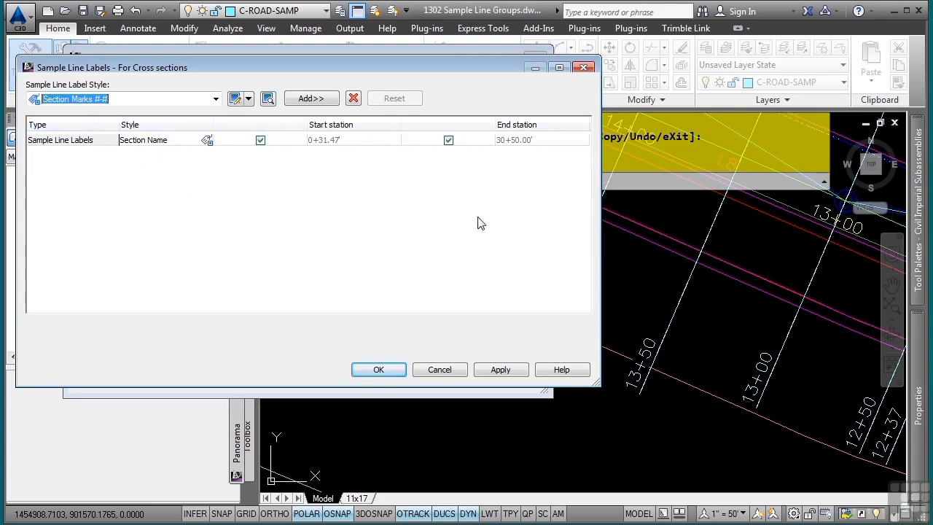
pyautogui.click(435, 370)
pyautogui.click(328, 378)
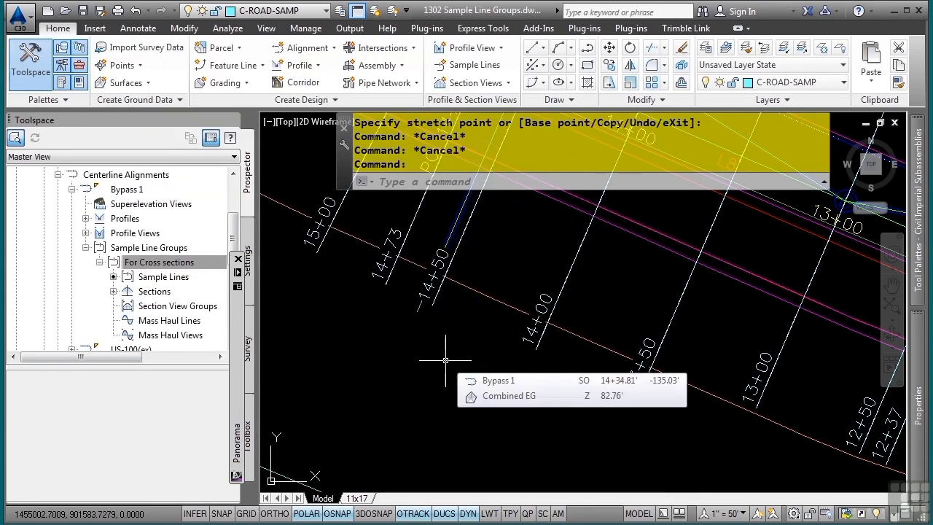
# - Delete the sample line at station 30+50 near the end of the Bypass 1 alignment
pyautogui.scroll(-2, 507, 341)
pyautogui.scroll(-3, 508, 341)
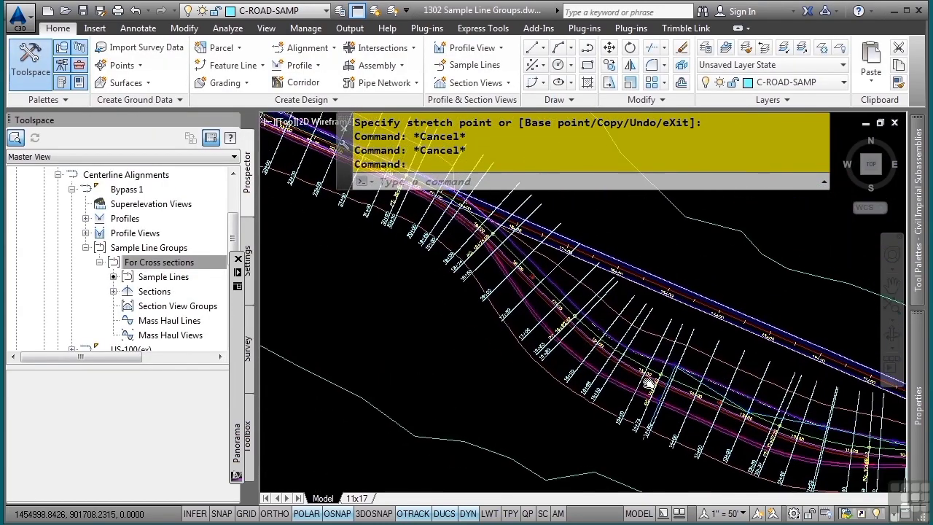
pyautogui.moveTo(477, 265); pyautogui.dragTo(603, 388, button='middle')
pyautogui.moveTo(457, 303)
pyautogui.mouseDown(button='middle')
pyautogui.moveTo(565, 375)
pyautogui.moveTo(621, 391)
pyautogui.mouseUp(button='middle')
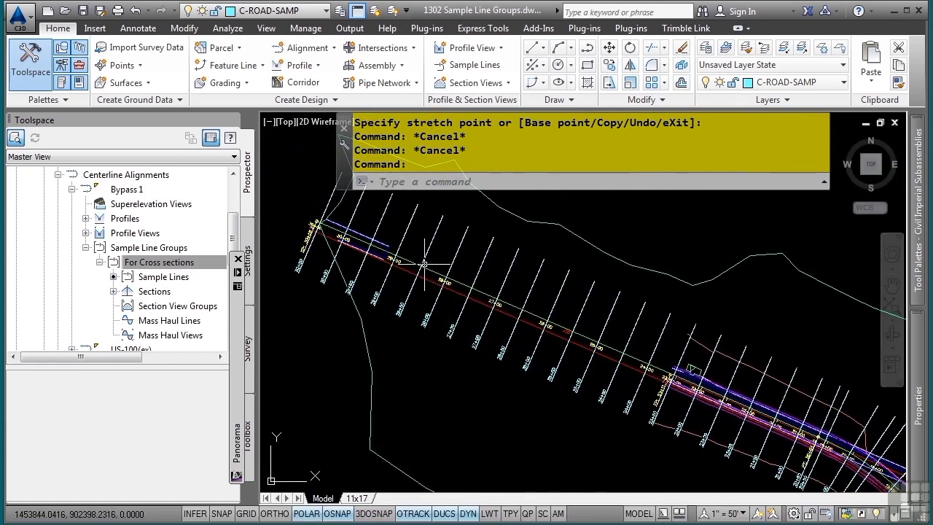
pyautogui.scroll(2, 432, 259)
pyautogui.scroll(2, 431, 258)
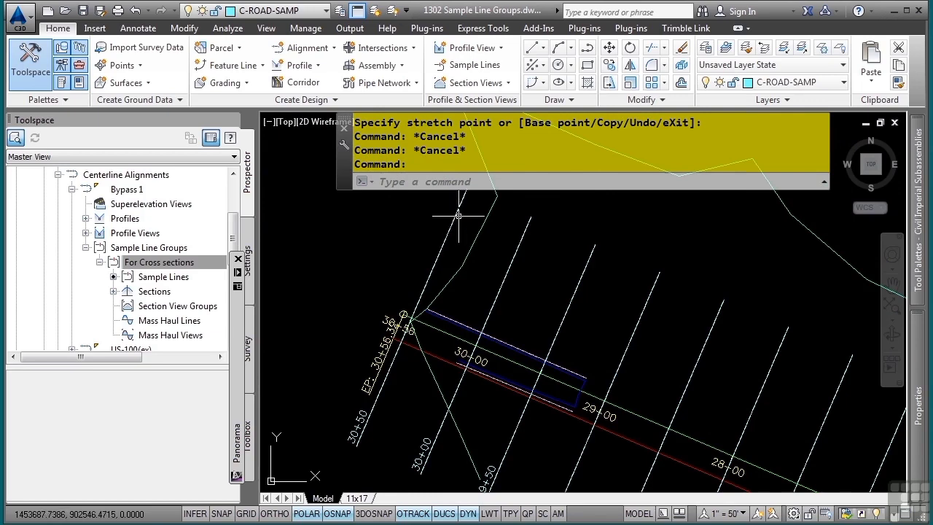
pyautogui.click(455, 216)
pyautogui.press('Delete')
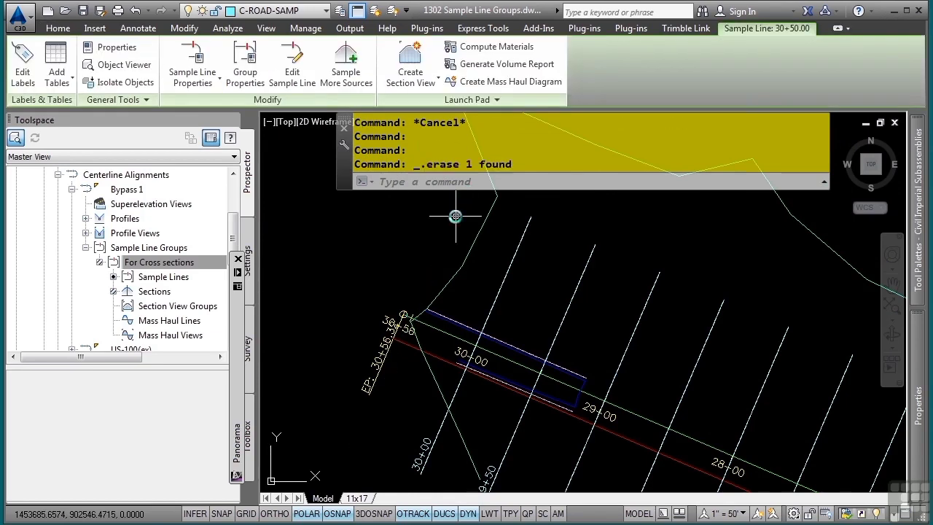
# - Skew the upper end of the 30+00 sample line sideways and straighten the line with Make Orthogonal
pyautogui.click(503, 274)
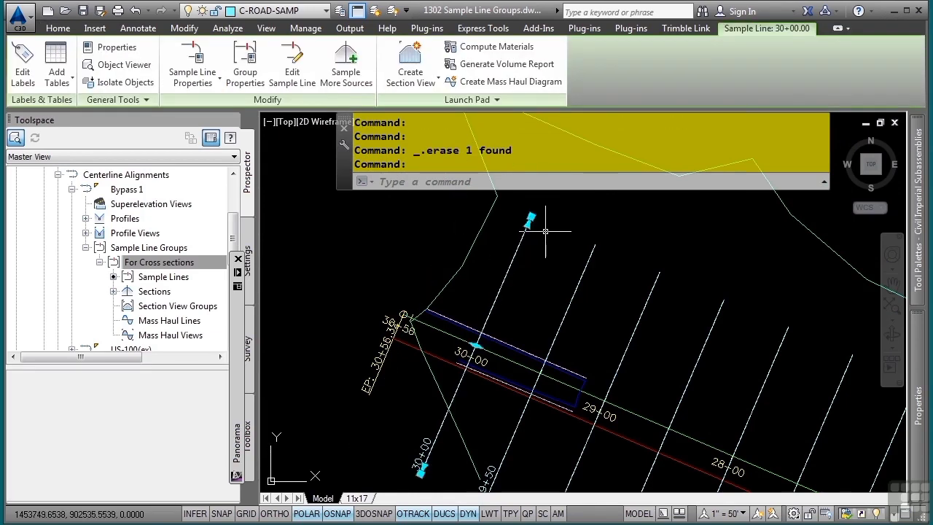
pyautogui.click(529, 217)
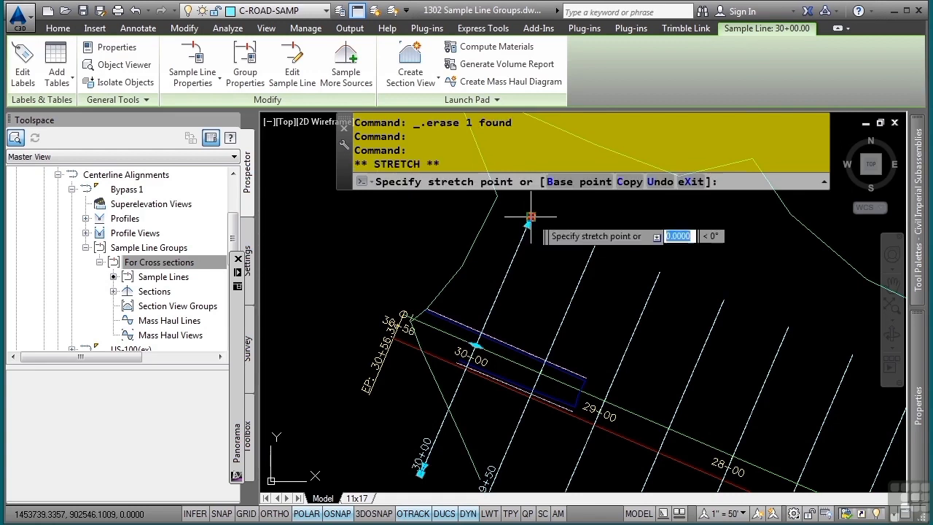
pyautogui.click(583, 217)
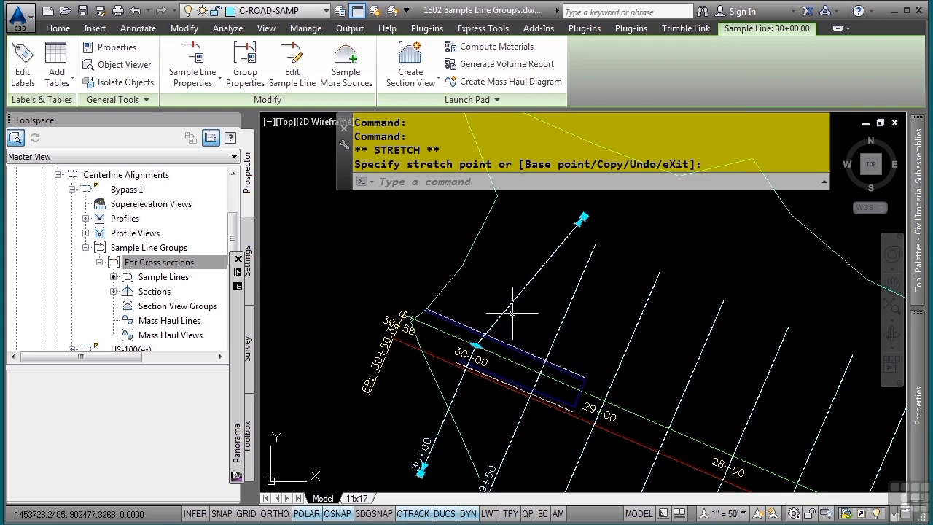
pyautogui.rightClick(509, 271)
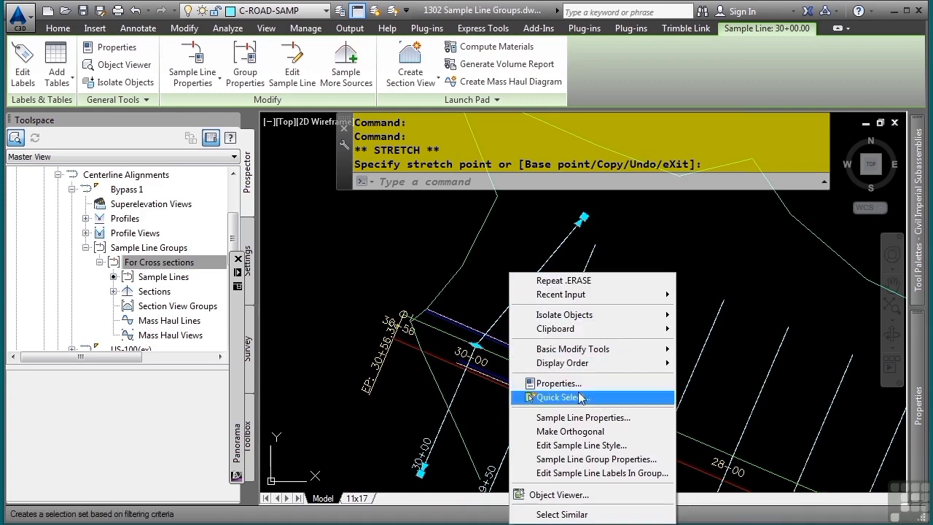
pyautogui.click(569, 431)
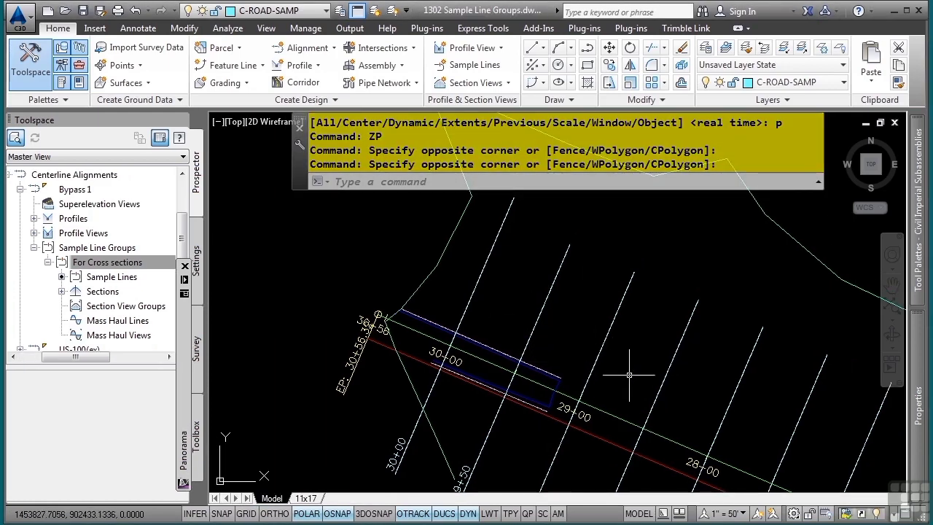
# - Delete the Bypass 1 sample lines from station 24+00 through 30+00 using fence selections, with object snap turned off
pyautogui.moveTo(629, 374); pyautogui.dragTo(458, 248, button='middle')
pyautogui.scroll(-1, 524, 284)
pyautogui.moveTo(641, 337); pyautogui.dragTo(462, 296, button='middle')
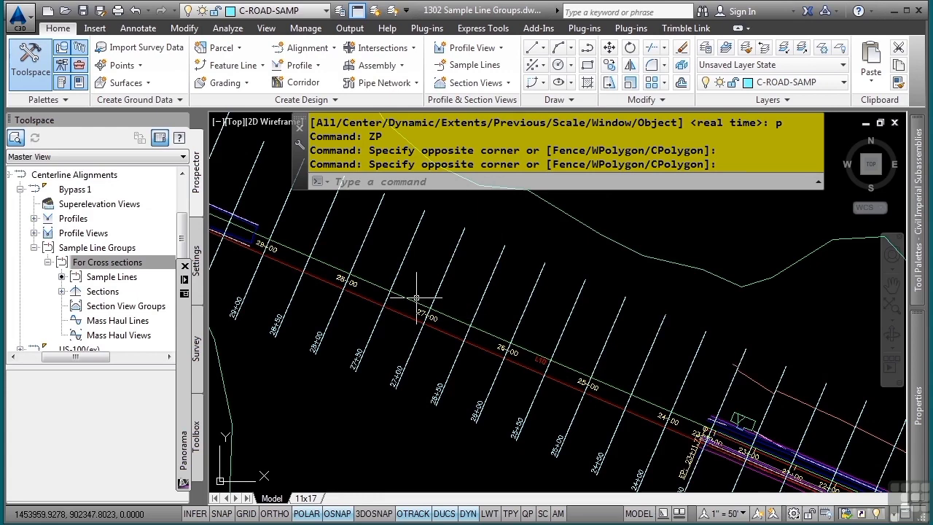
pyautogui.scroll(-2, 416, 298)
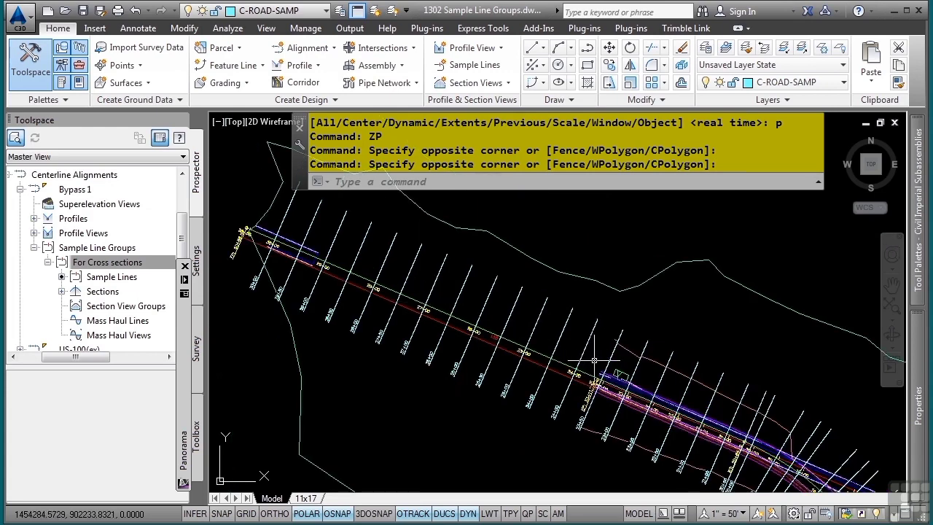
pyautogui.click(593, 359)
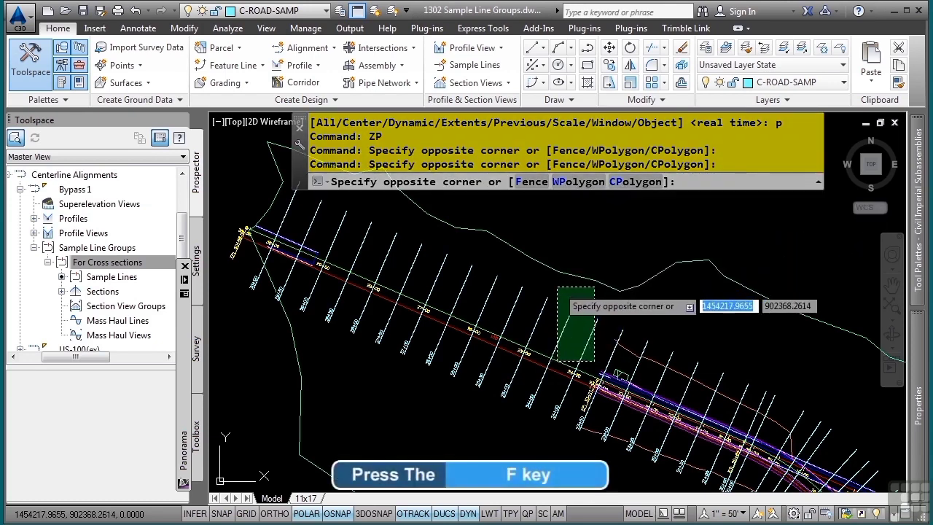
pyautogui.write('f')
pyautogui.press('Return')
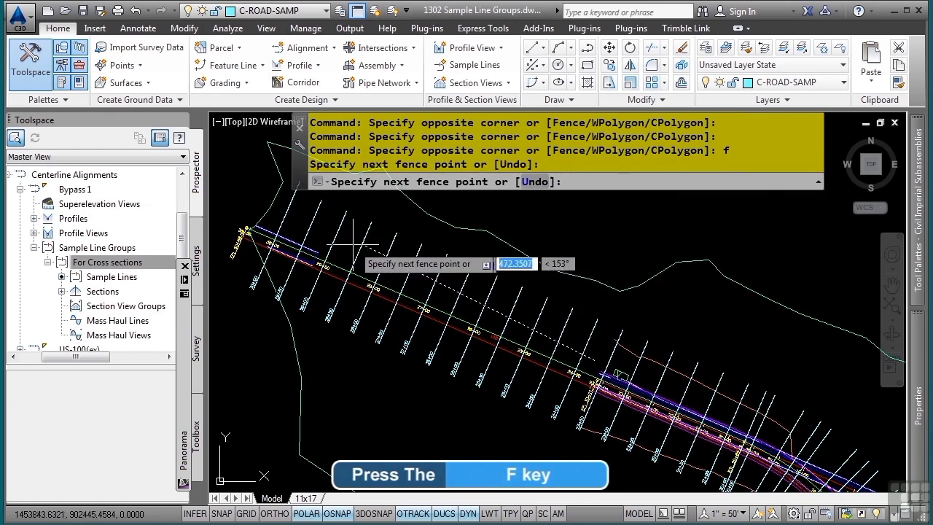
pyautogui.press('F3')
pyautogui.moveTo(297, 242); pyautogui.dragTo(381, 260, button='middle')
pyautogui.click(519, 302)
pyautogui.click(460, 274)
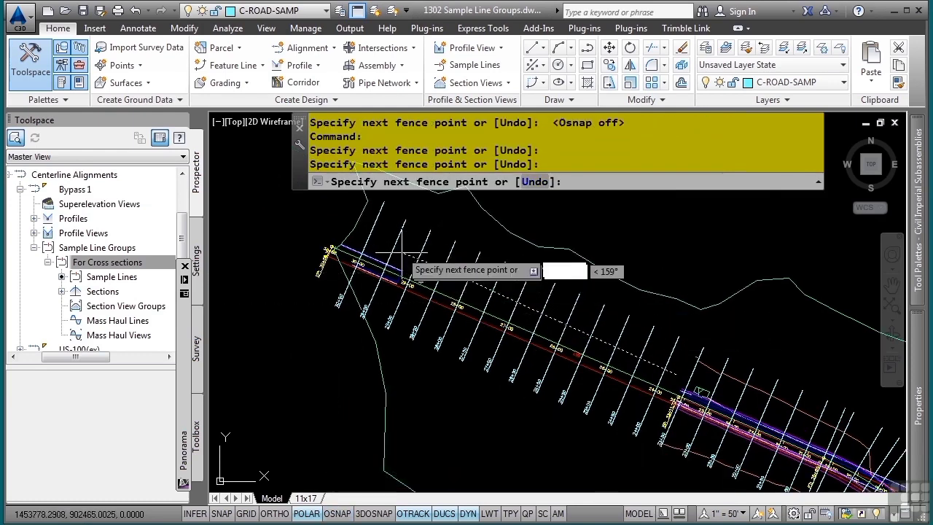
pyautogui.click(401, 250)
pyautogui.click(361, 229)
pyautogui.press('Return')
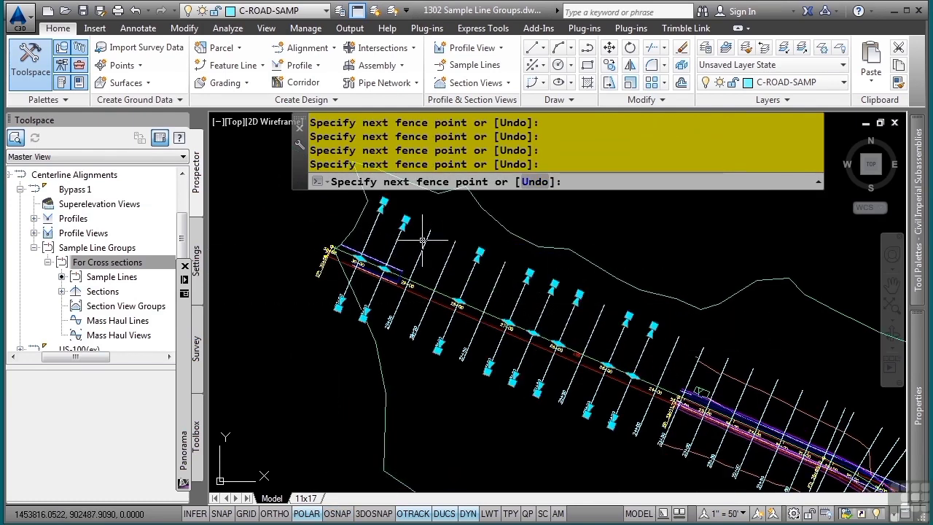
pyautogui.click(603, 342)
pyautogui.write('f')
pyautogui.press('Return')
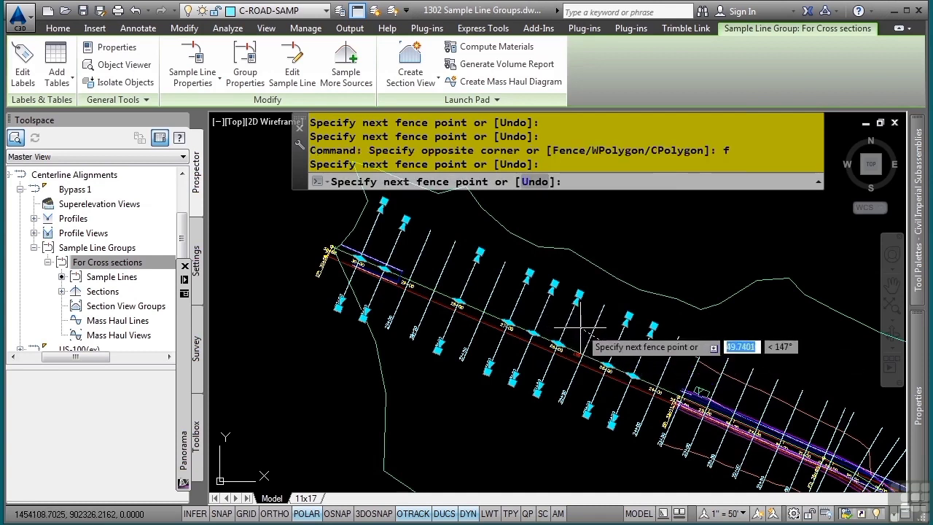
pyautogui.click(403, 251)
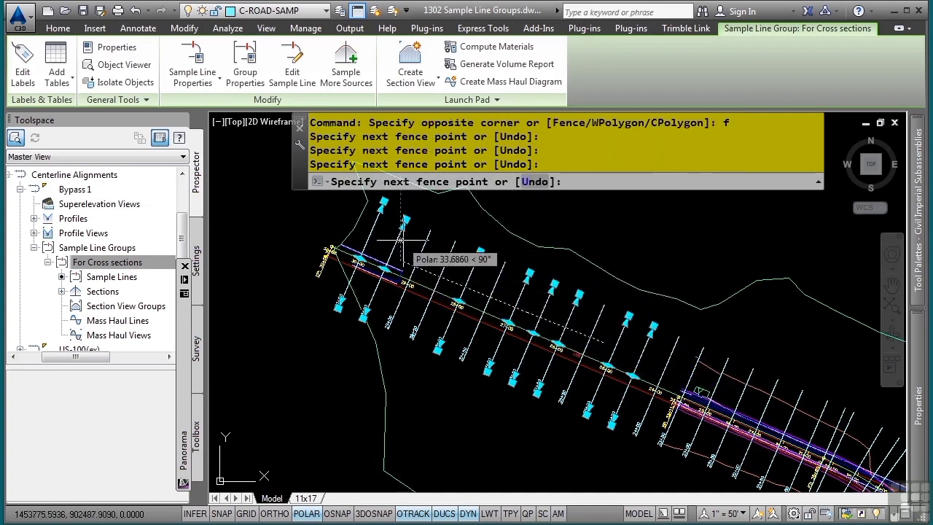
pyautogui.press('Return')
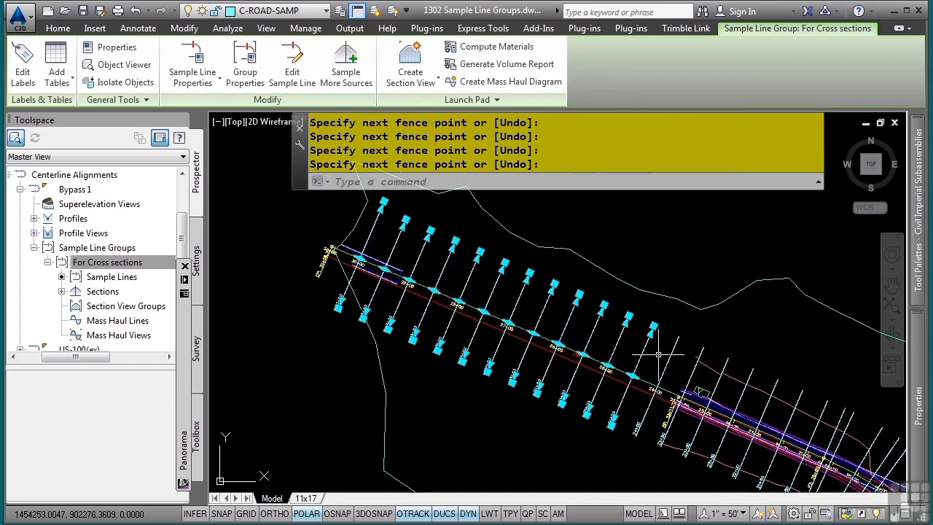
pyautogui.press('Delete')
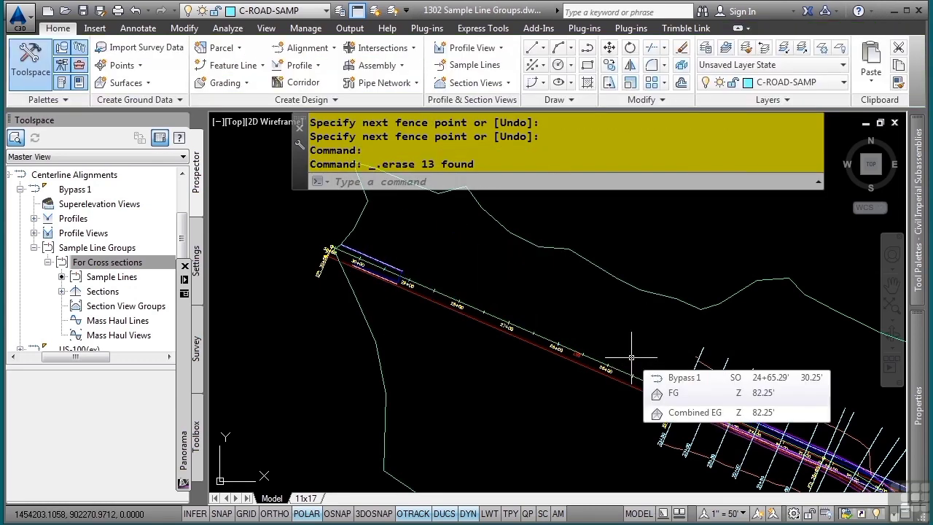
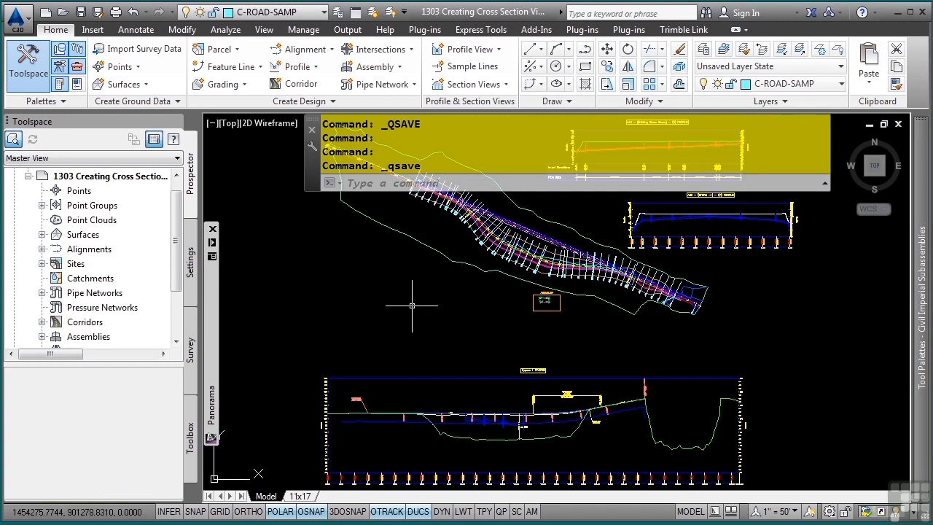
# - Open the Road Section style from the drawing's section view styles
pyautogui.click(194, 267)
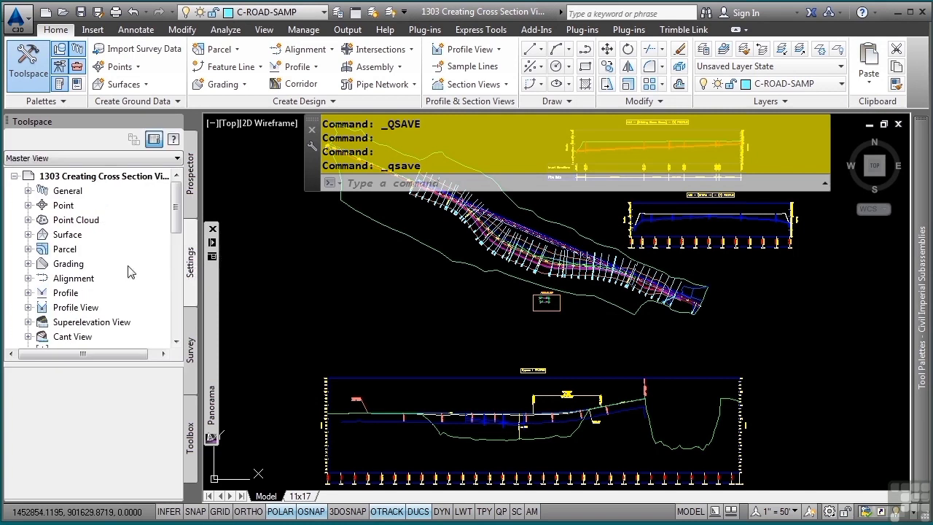
pyautogui.scroll(-3, 111, 267)
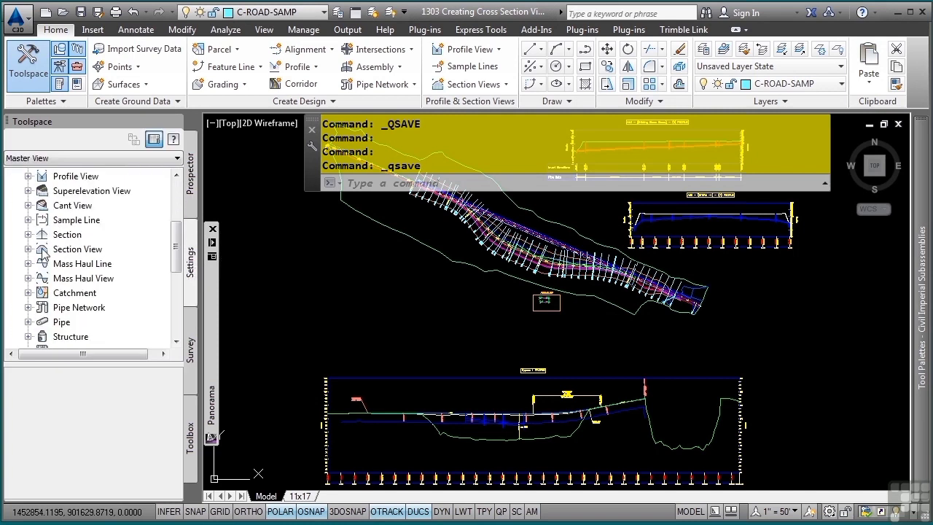
pyautogui.click(28, 249)
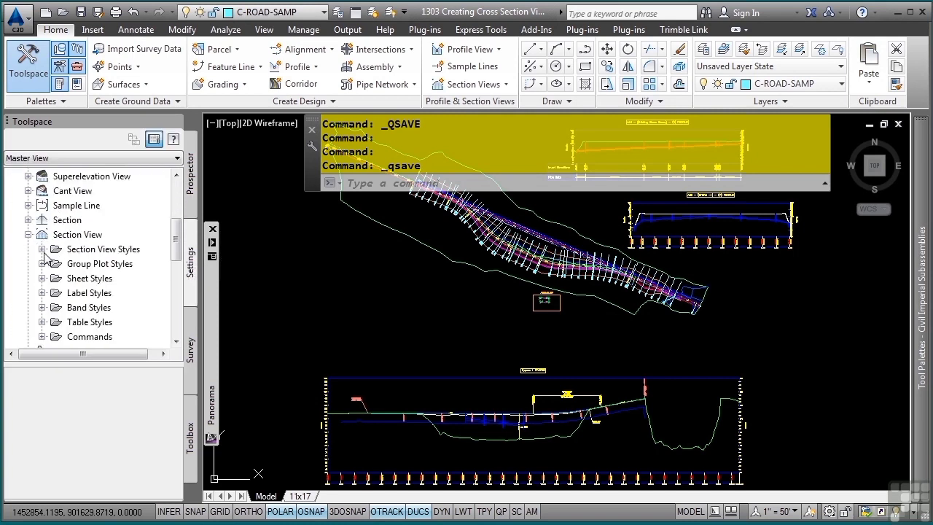
pyautogui.click(41, 249)
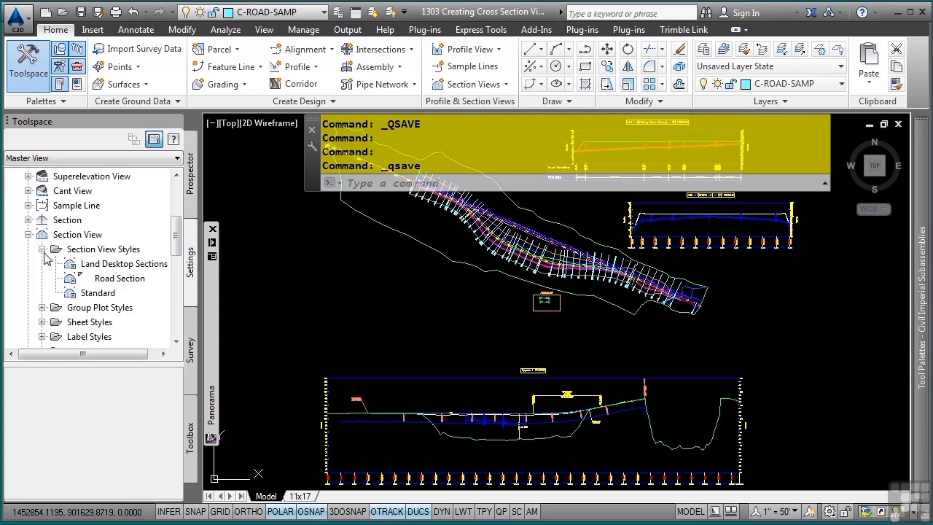
pyautogui.doubleClick(123, 281)
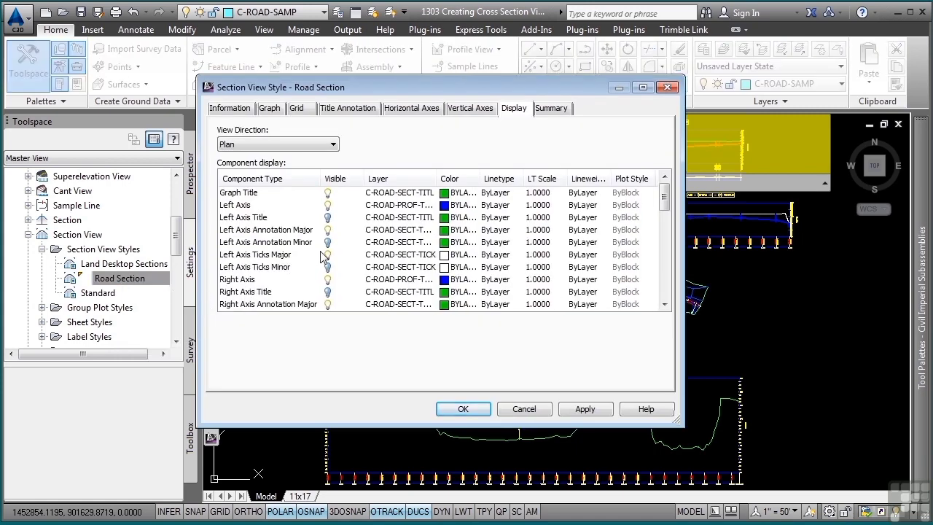
# - Review the Road Section style's information, graph scale, grid, title annotation, horizontal axes and component display settings, and accept the style
pyautogui.click(231, 109)
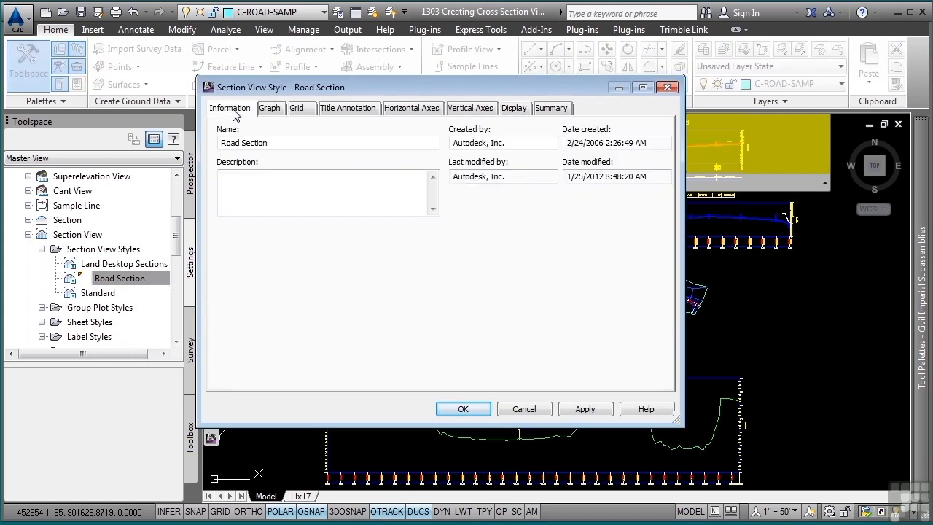
pyautogui.click(270, 109)
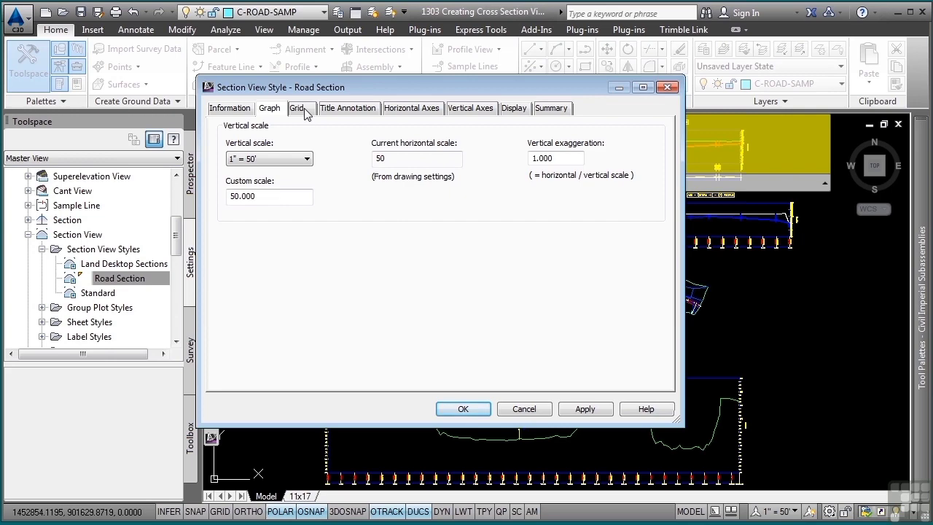
pyautogui.click(304, 113)
pyautogui.click(331, 114)
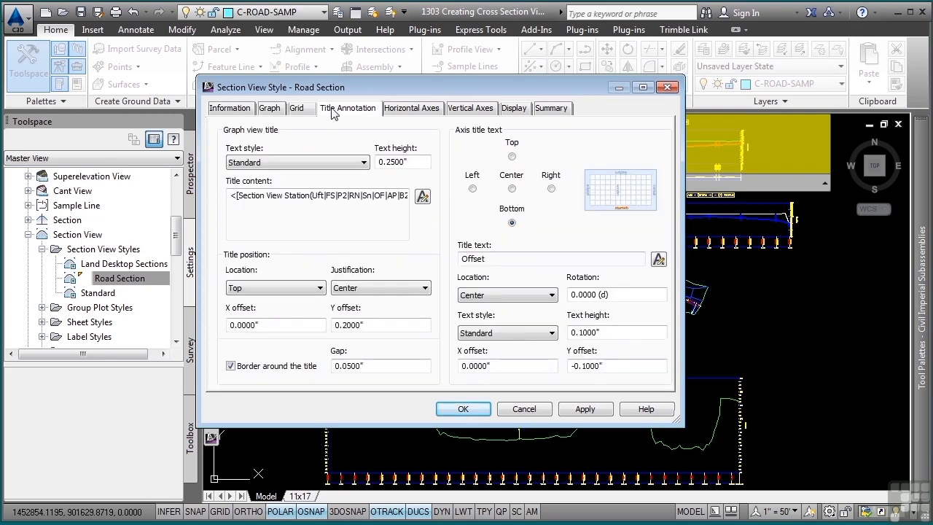
pyautogui.click(391, 114)
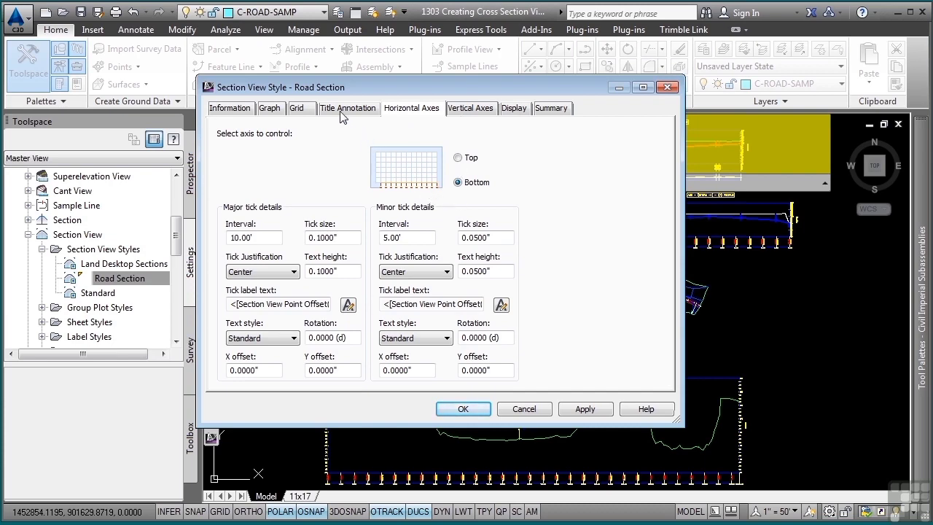
pyautogui.click(513, 111)
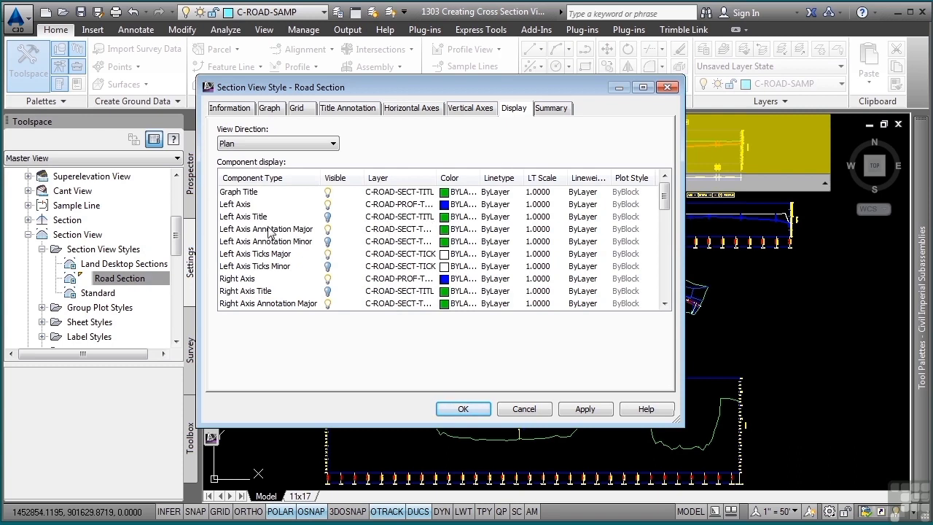
pyautogui.scroll(-5, 268, 231)
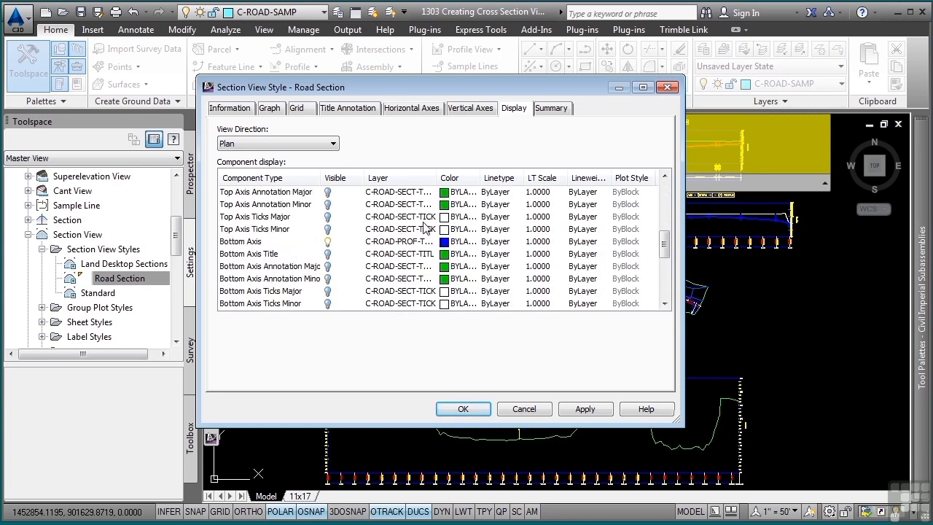
pyautogui.click(470, 408)
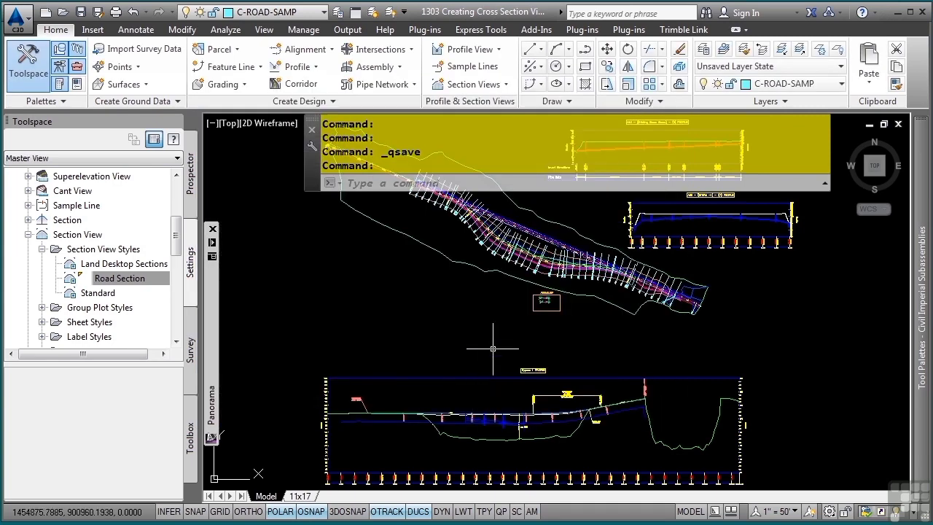
# - Collapse the section view styles, examine which section styles are available in the drawing, and collapse that list as well
pyautogui.click(41, 249)
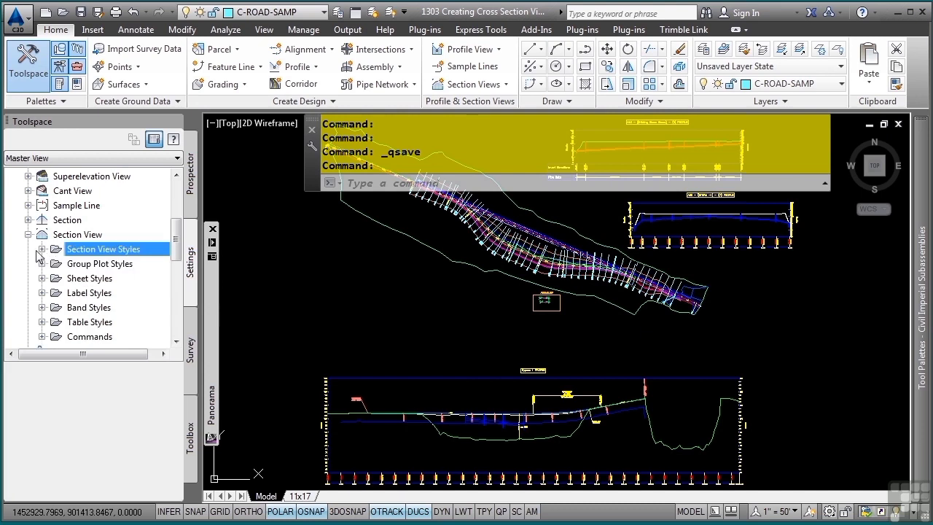
pyautogui.click(27, 234)
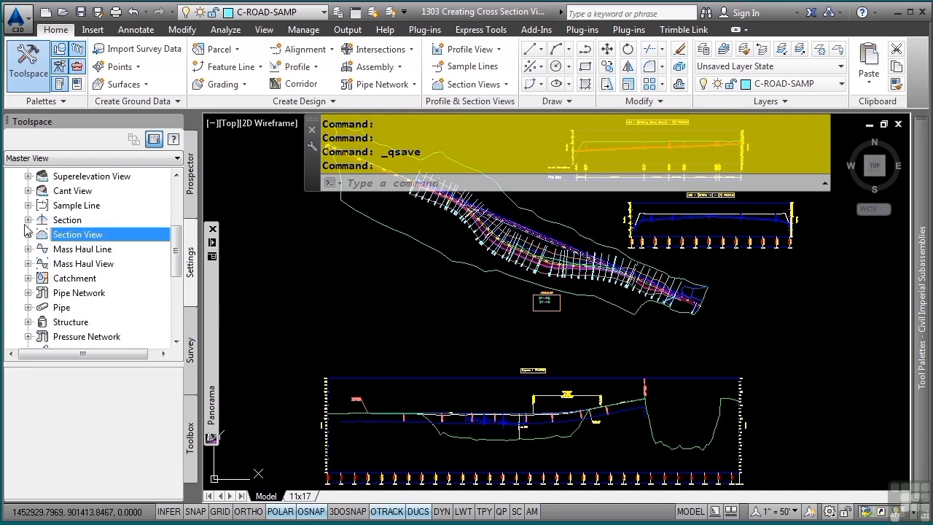
pyautogui.click(28, 220)
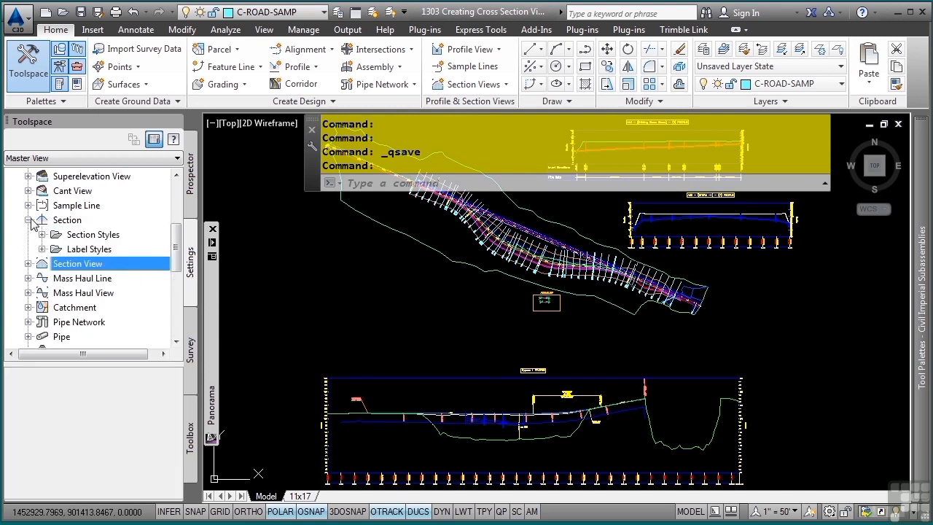
pyautogui.click(41, 234)
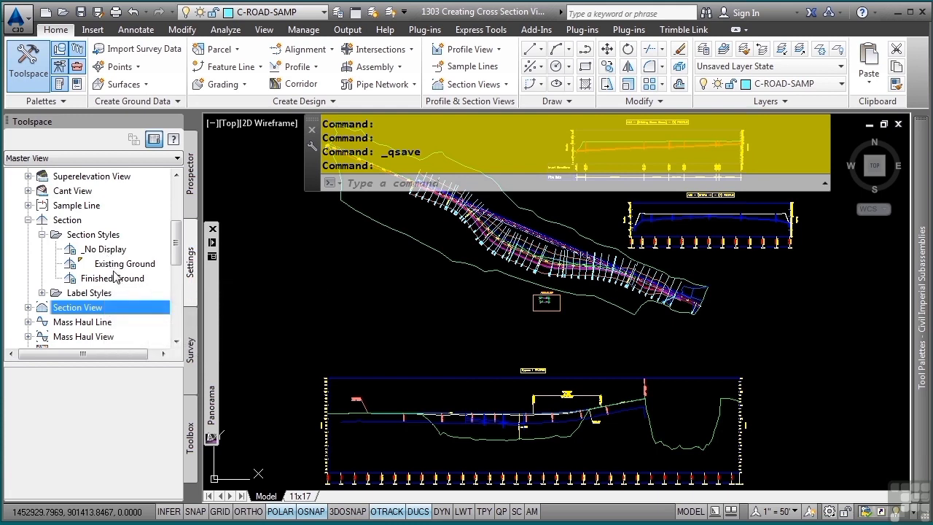
pyautogui.moveTo(114, 276)
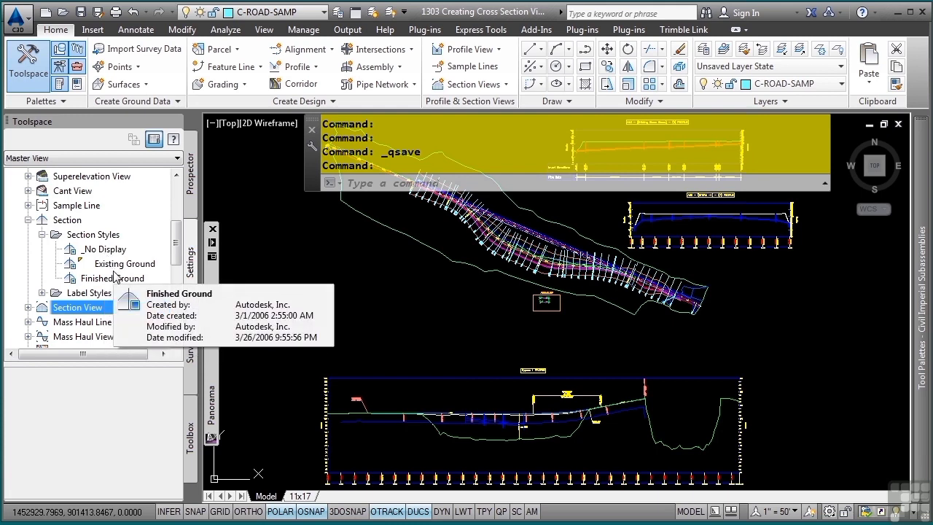
pyautogui.click(41, 234)
pyautogui.click(28, 219)
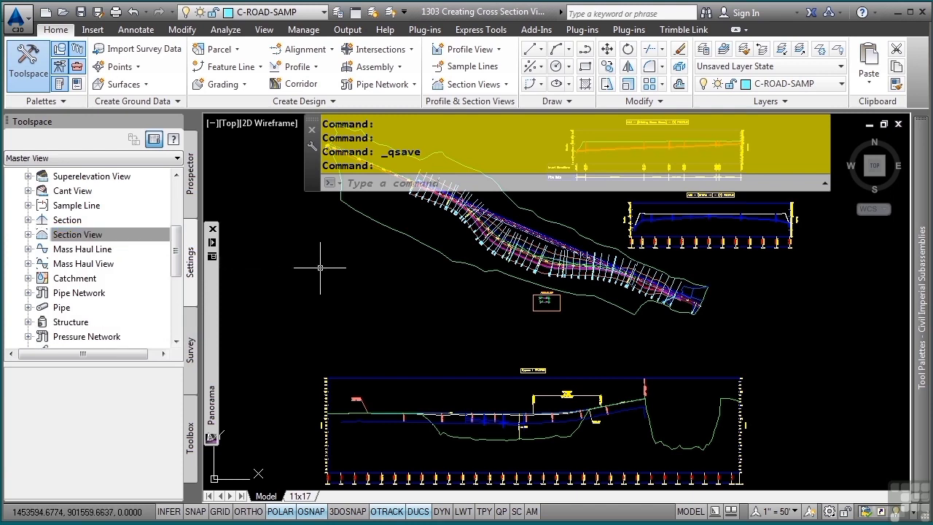
# - Start a single section view from the Bypass 1 sample line at station 13+00
pyautogui.moveTo(432, 273)
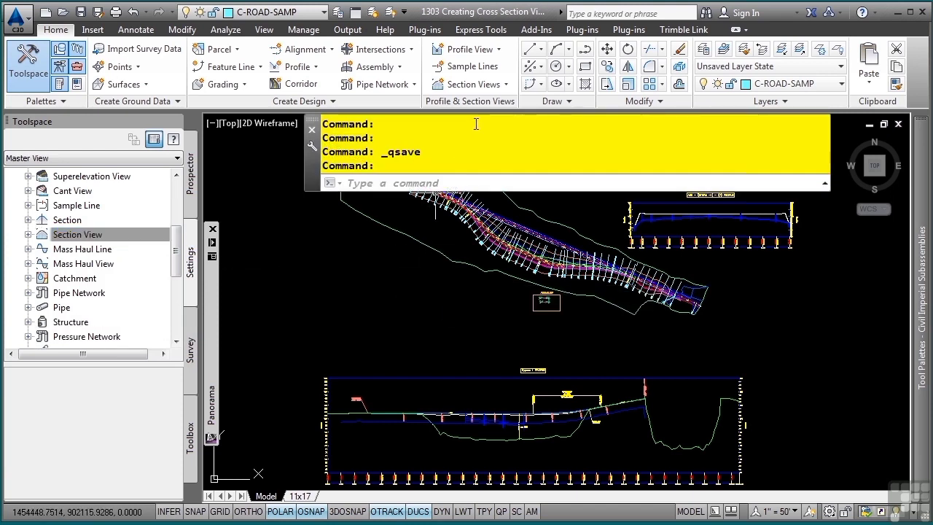
pyautogui.click(483, 90)
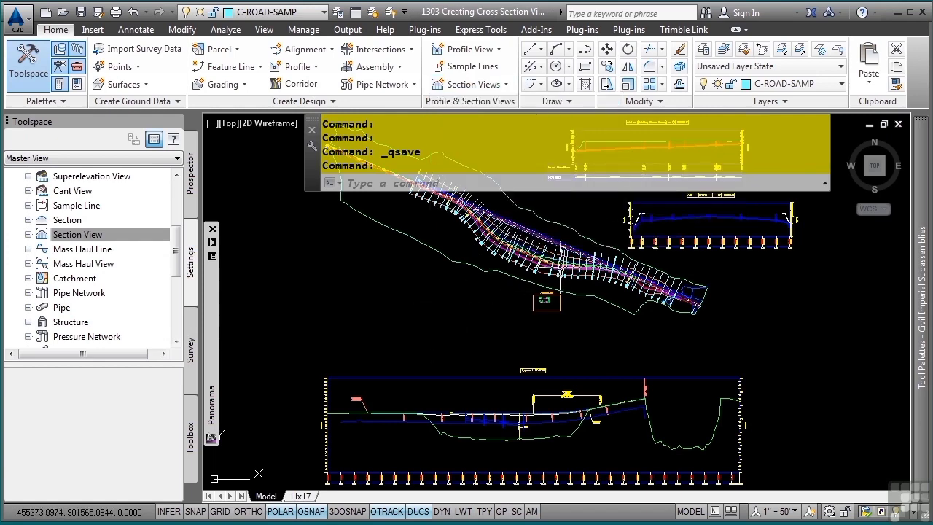
pyautogui.scroll(6, 525, 260)
pyautogui.scroll(2, 524, 262)
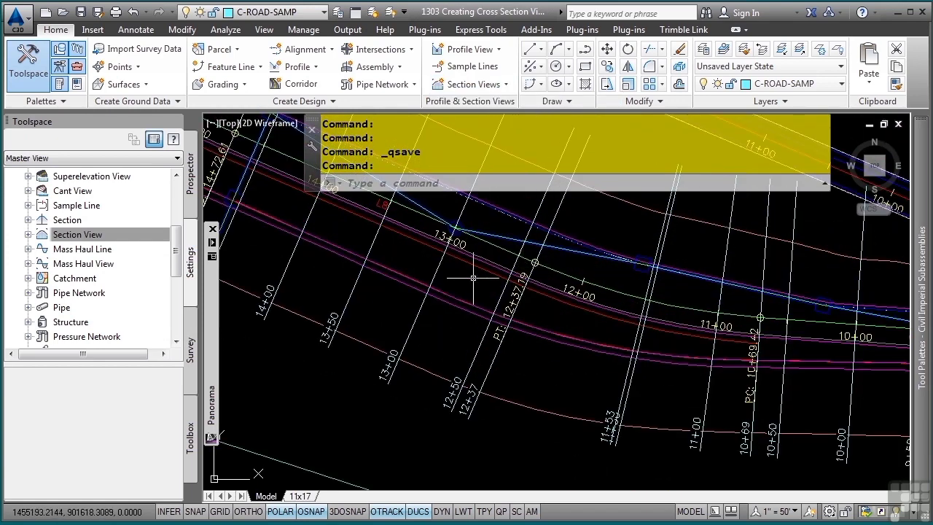
pyautogui.click(416, 314)
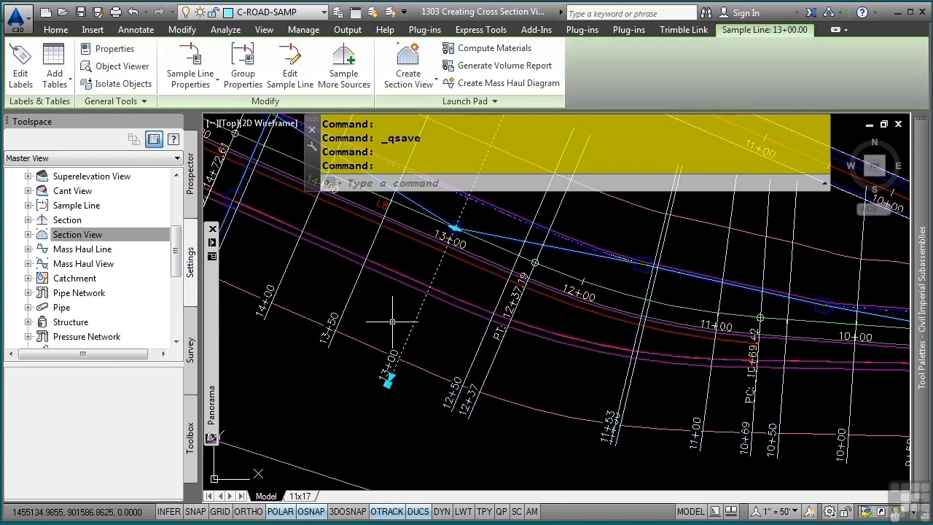
pyautogui.moveTo(391, 321)
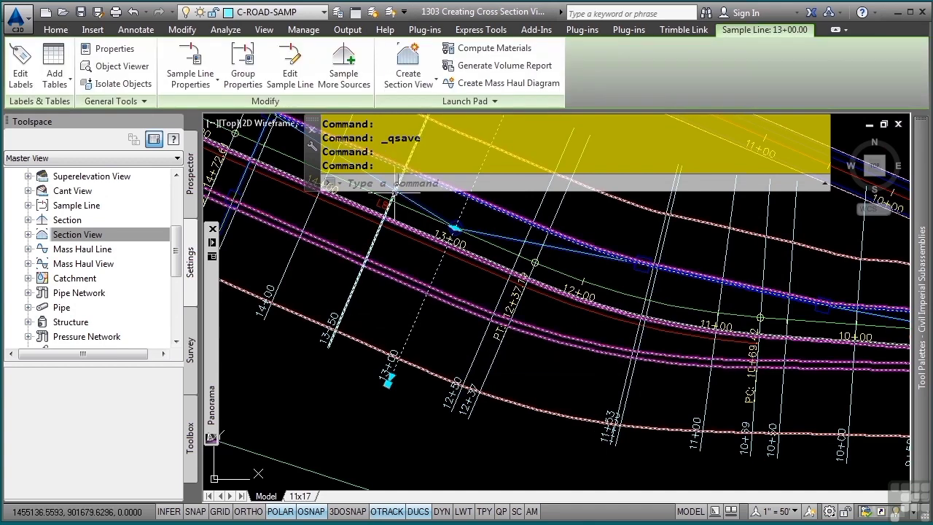
pyautogui.click(413, 89)
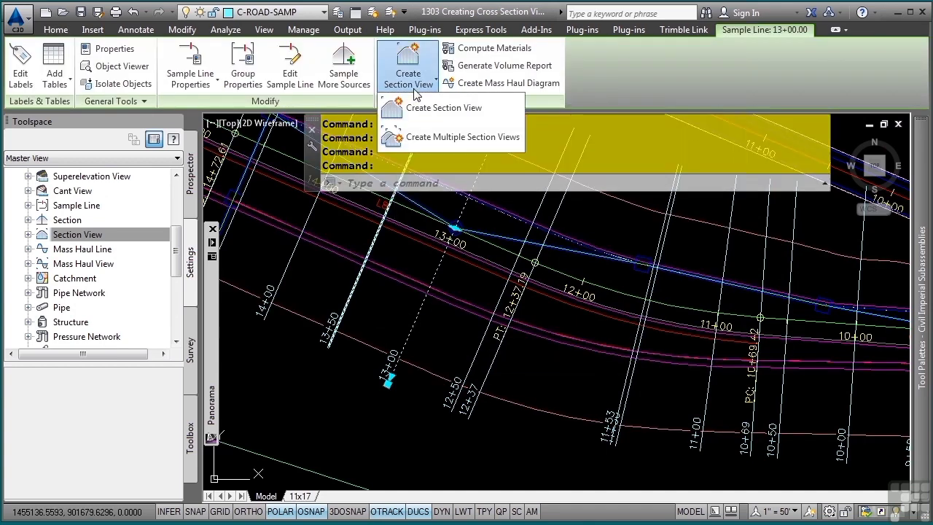
pyautogui.click(426, 109)
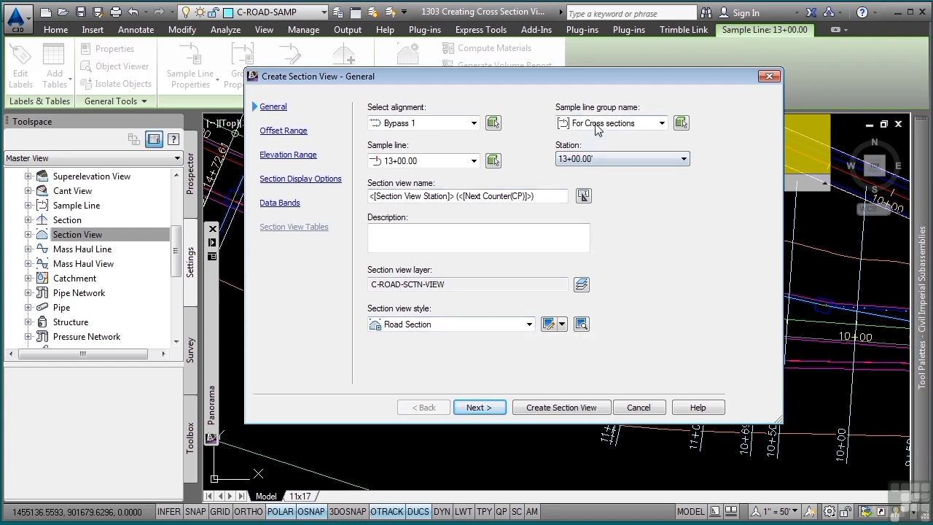
# - Accept the section view's general settings with the Road Section style, keeping the offset and elevation ranges automatic
pyautogui.click(480, 407)
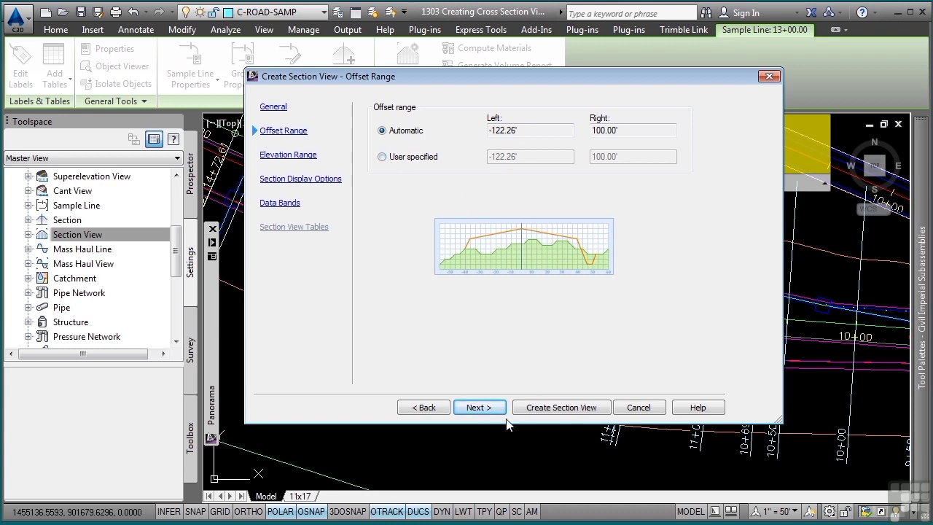
pyautogui.click(482, 409)
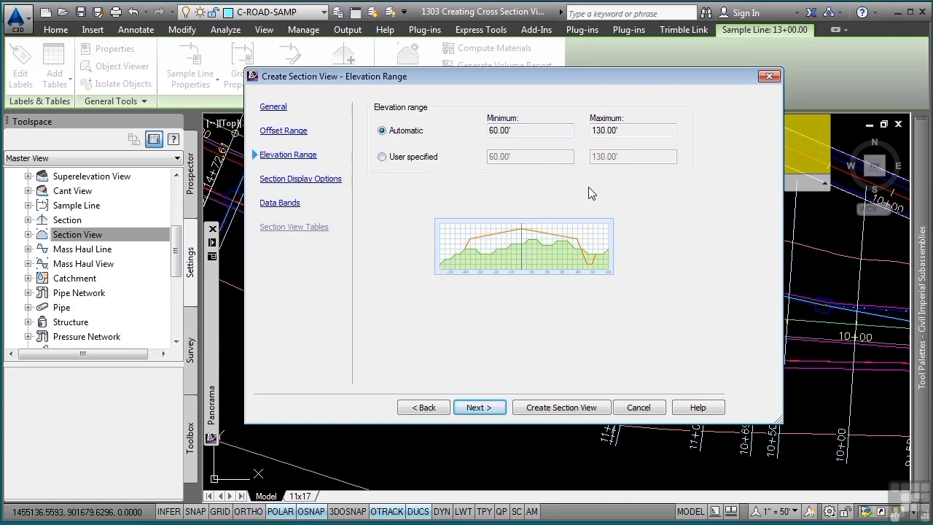
pyautogui.click(485, 409)
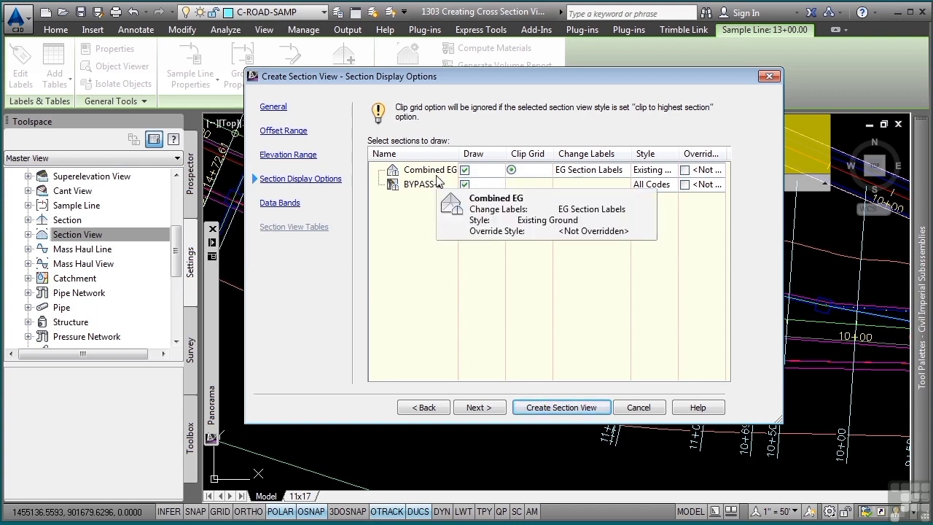
# - Set the label set of the Combined EG section to _No Labels
pyautogui.moveTo(437, 179)
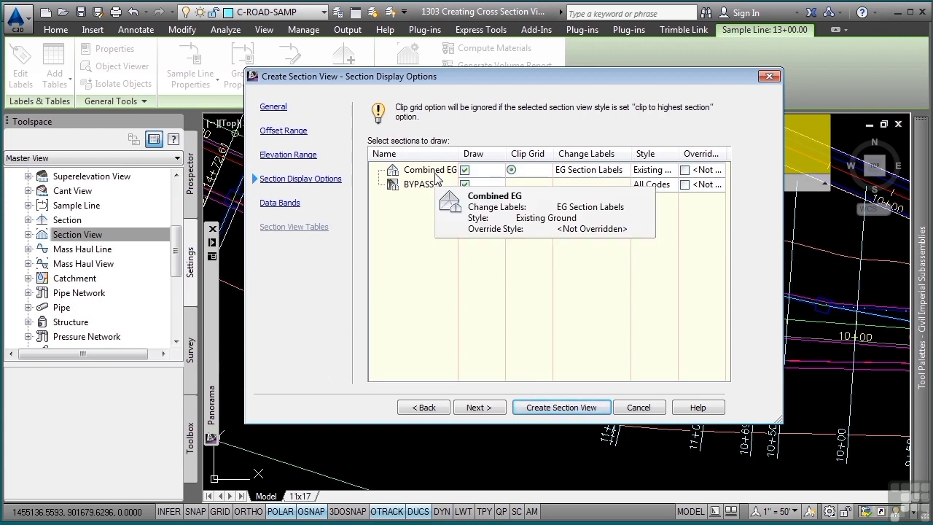
pyautogui.click(579, 181)
pyautogui.click(271, 131)
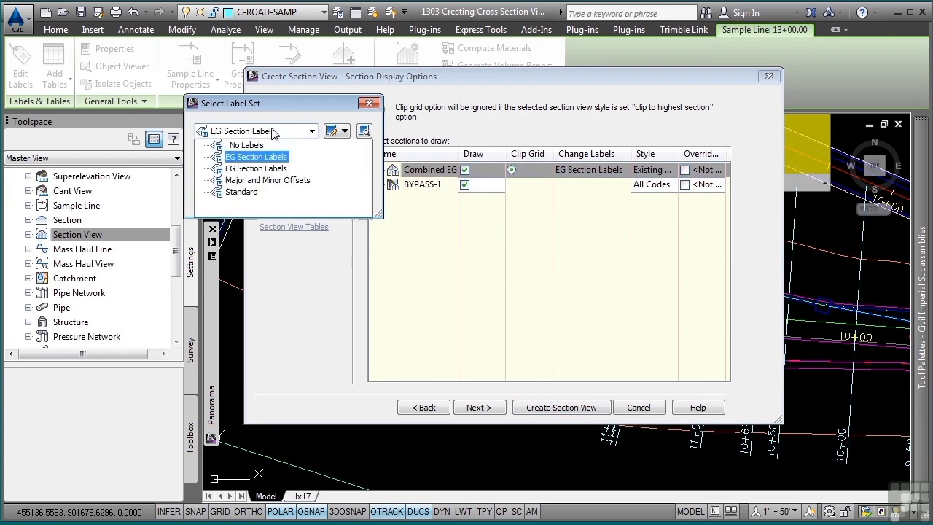
pyautogui.click(248, 146)
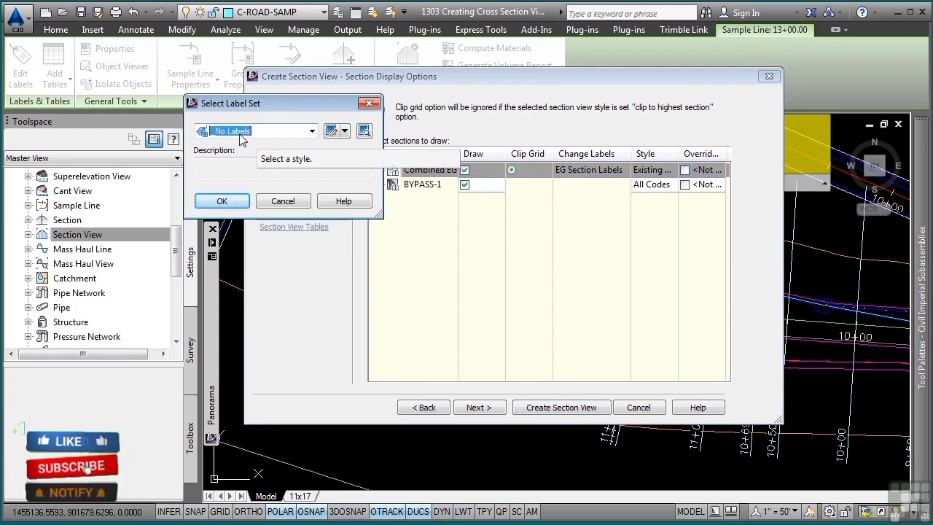
pyautogui.click(222, 201)
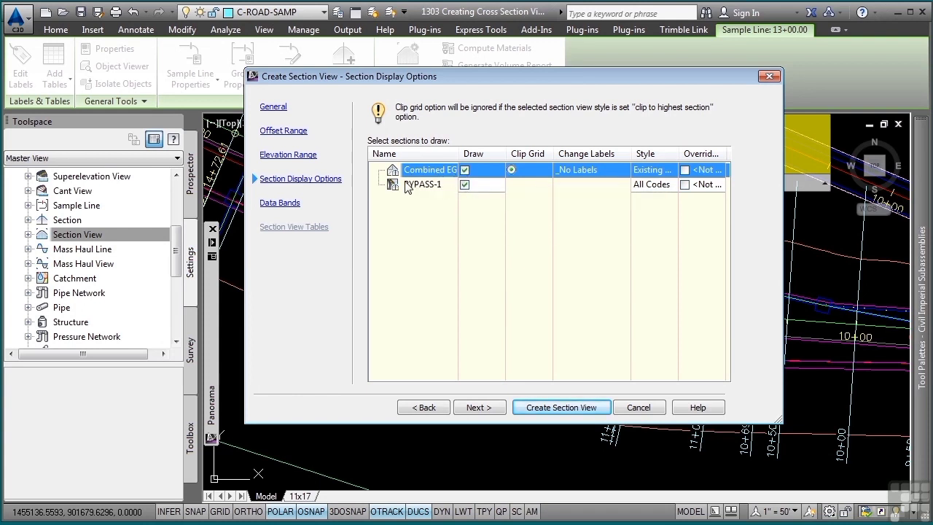
# - Set the section view's data band set to <none>, keeping the other section display options
pyautogui.click(474, 408)
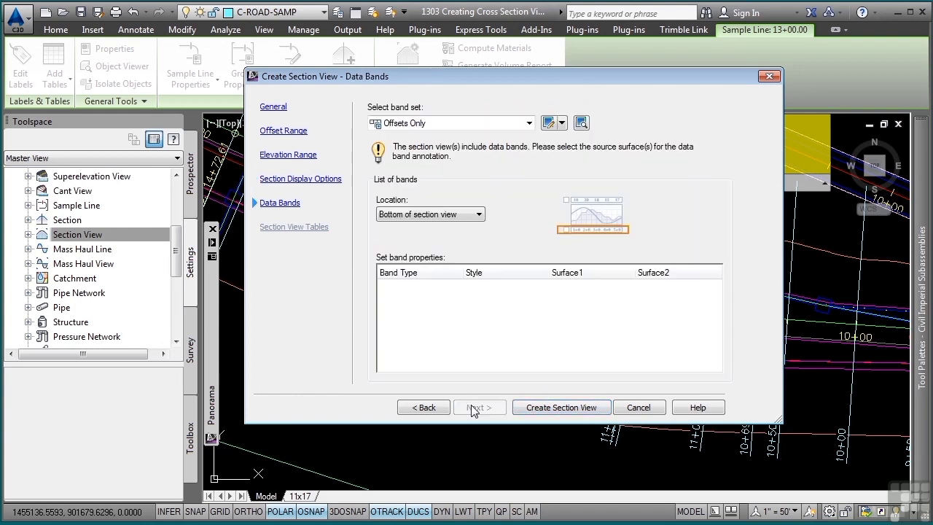
pyautogui.click(481, 125)
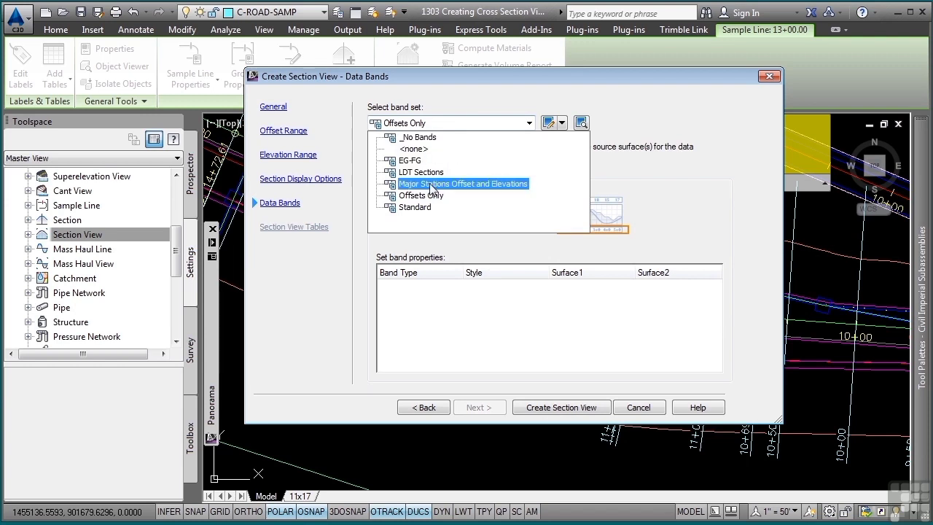
pyautogui.click(412, 150)
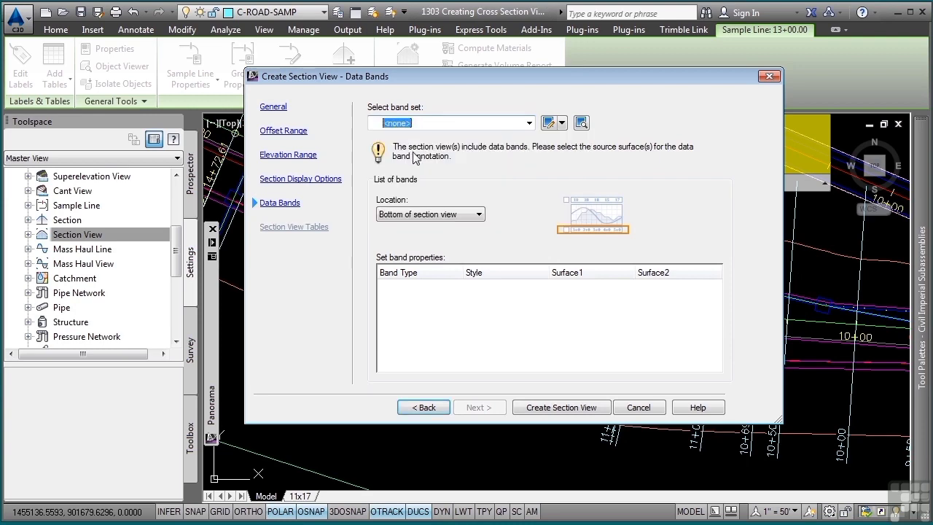
# - Create the section view and place its origin in the empty area southwest of the corridor, beside the ASSEMBLIES box
pyautogui.click(570, 406)
pyautogui.scroll(-5, 561, 343)
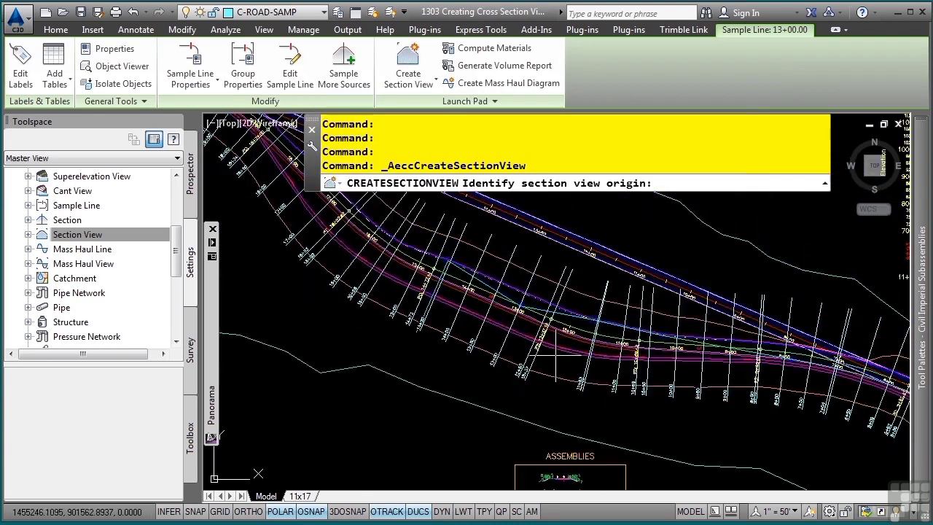
pyautogui.moveTo(638, 305); pyautogui.dragTo(697, 274, button='middle')
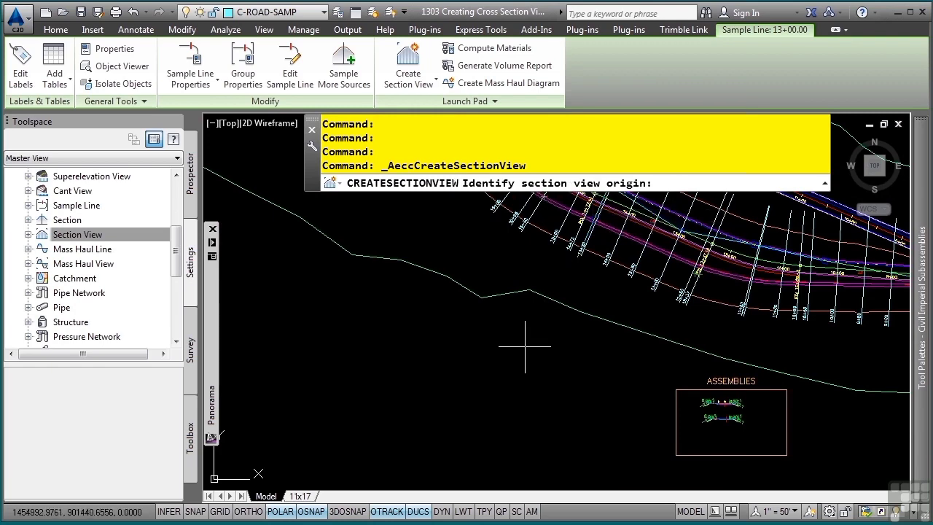
pyautogui.moveTo(524, 347); pyautogui.dragTo(647, 286, button='middle')
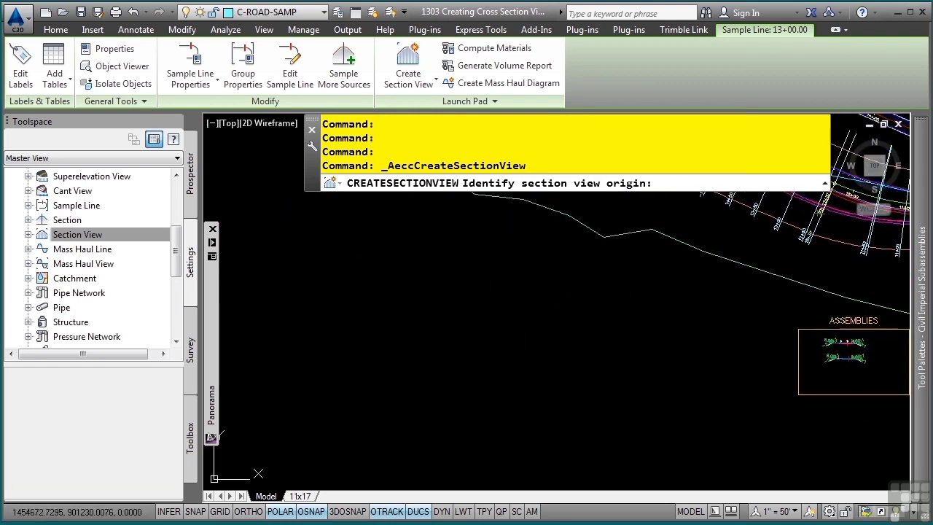
pyautogui.click(462, 400)
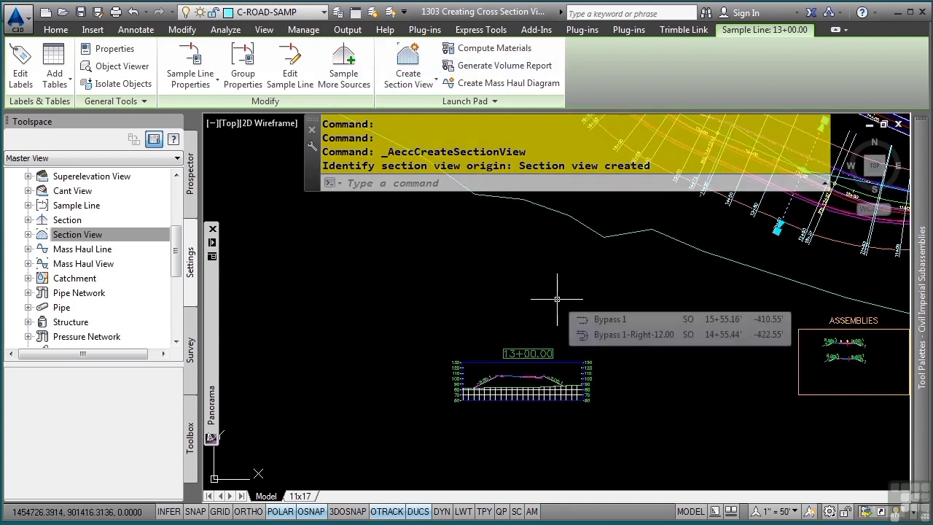
# - Clear the sample line selection and examine the corridor, side slopes and existing ground in the 13+00.00 section view
pyautogui.press('Escape')
pyautogui.press('Escape')
pyautogui.scroll(6, 539, 342)
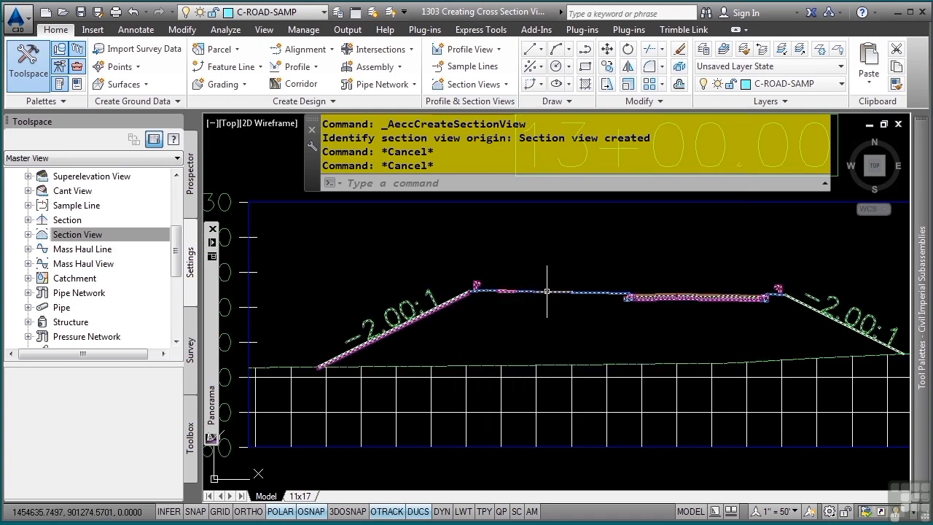
pyautogui.scroll(4, 668, 315)
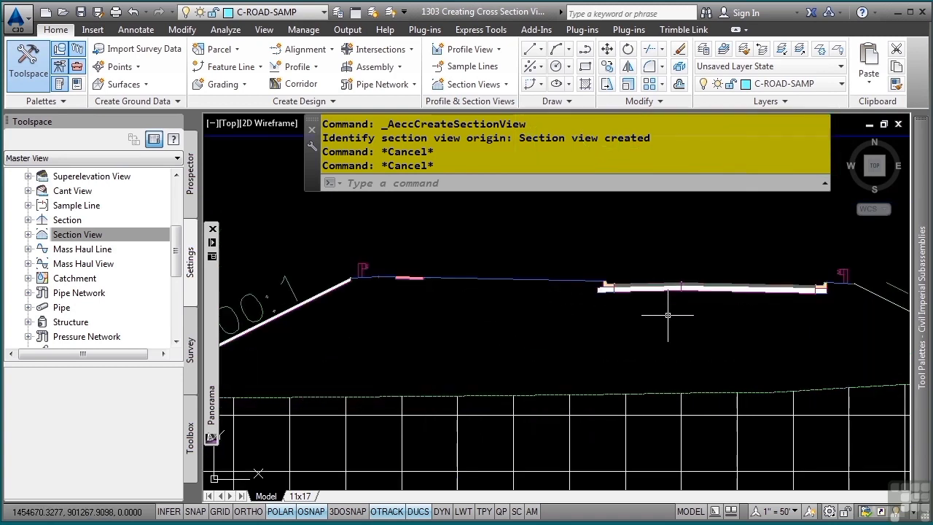
pyautogui.scroll(-3, 626, 320)
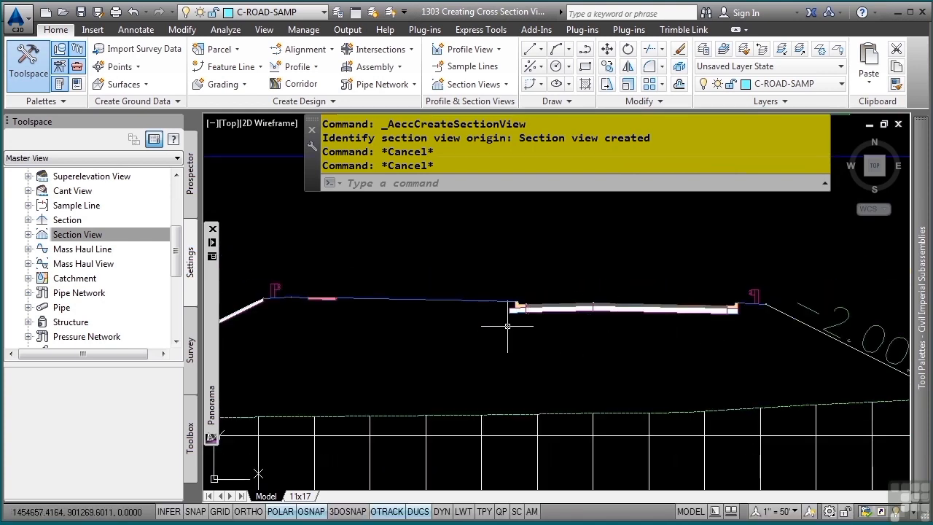
pyautogui.moveTo(508, 322)
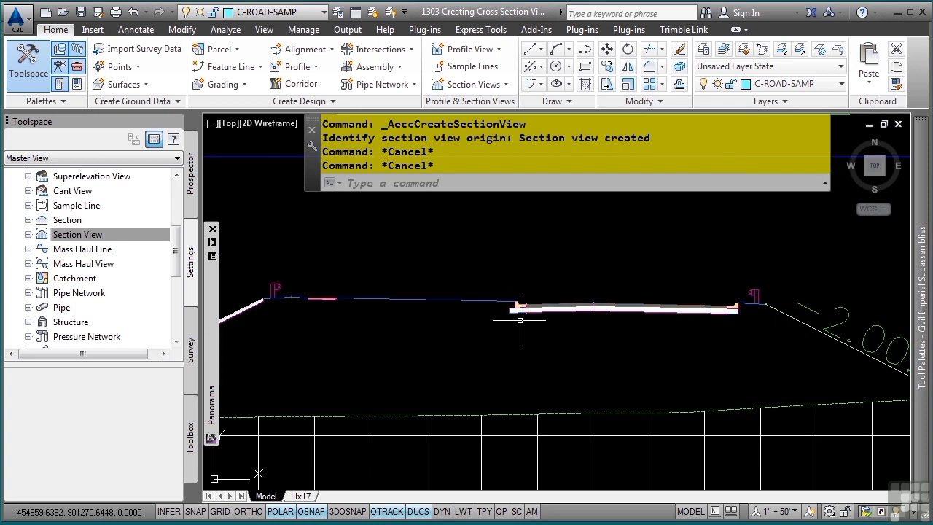
pyautogui.scroll(-4, 578, 343)
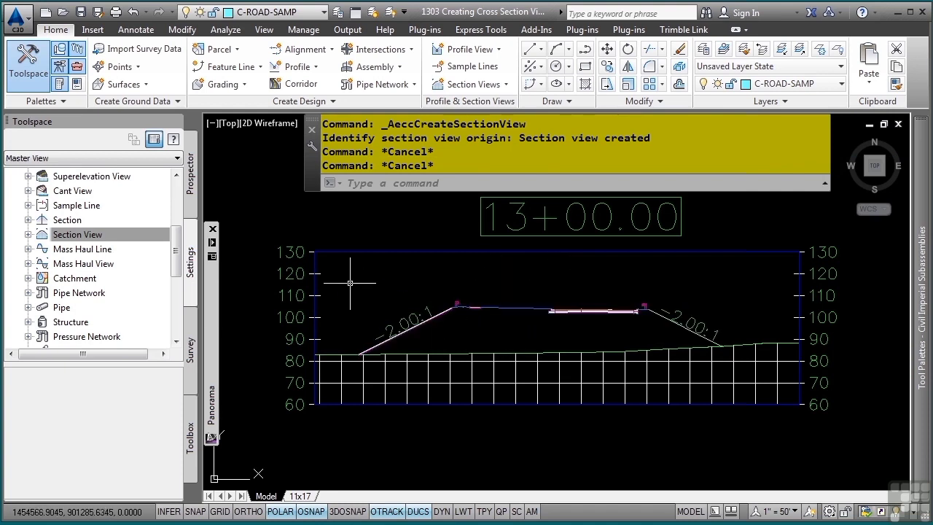
# - Open the properties of the For Cross sections sample line group under the Bypass 1 centerline alignment
pyautogui.click(187, 191)
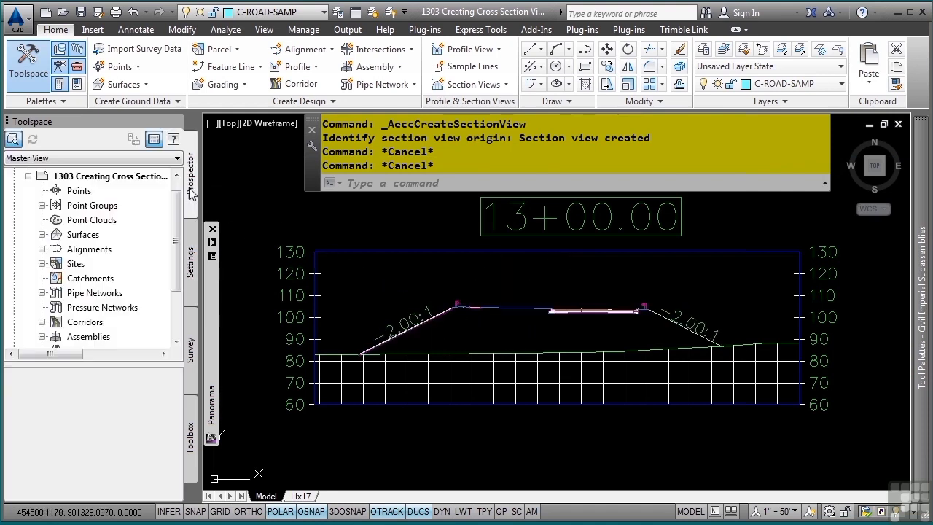
pyautogui.scroll(-1, 83, 266)
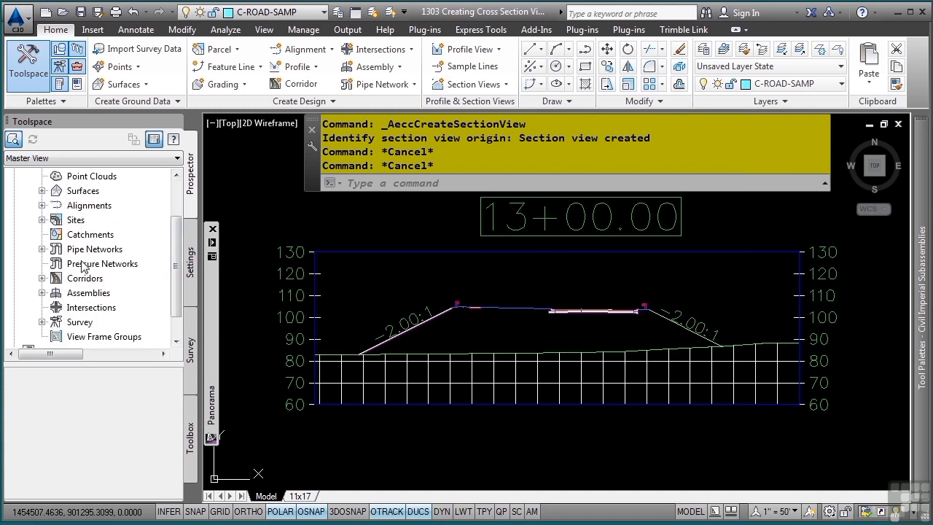
pyautogui.click(41, 206)
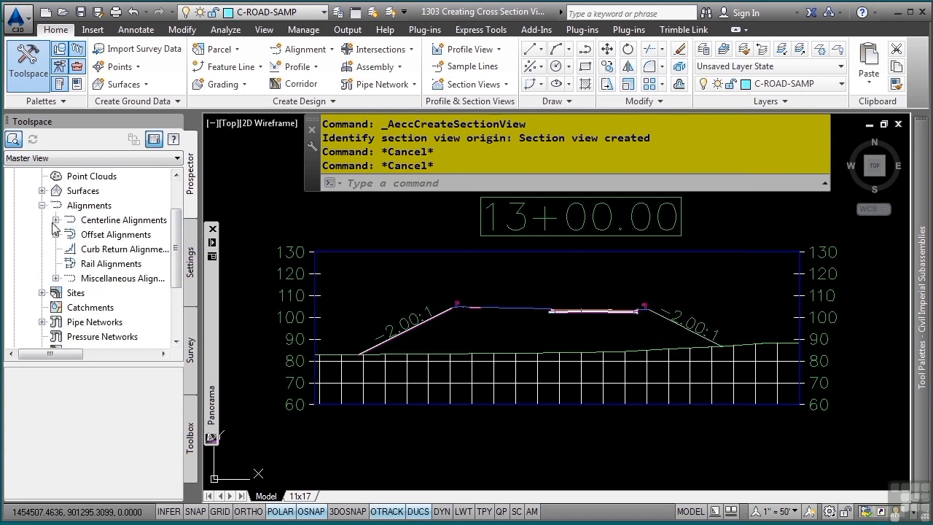
pyautogui.click(57, 220)
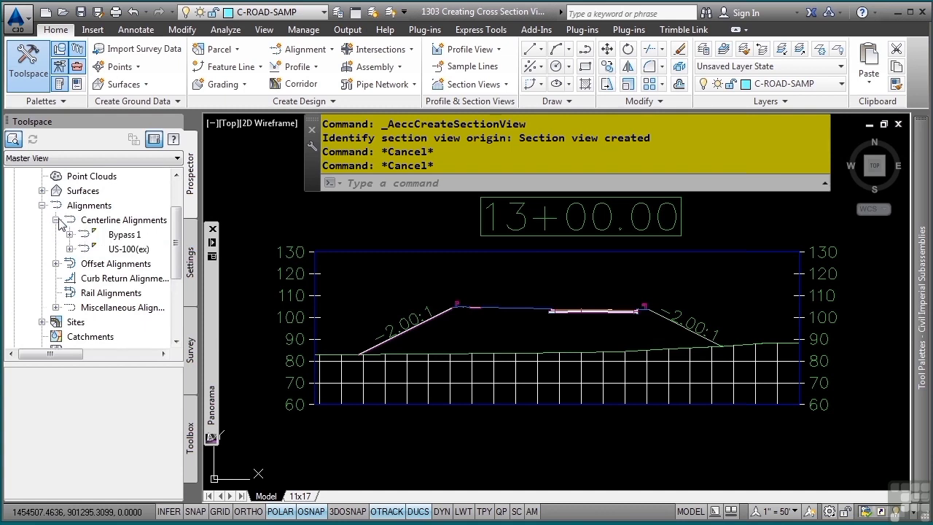
pyautogui.click(70, 234)
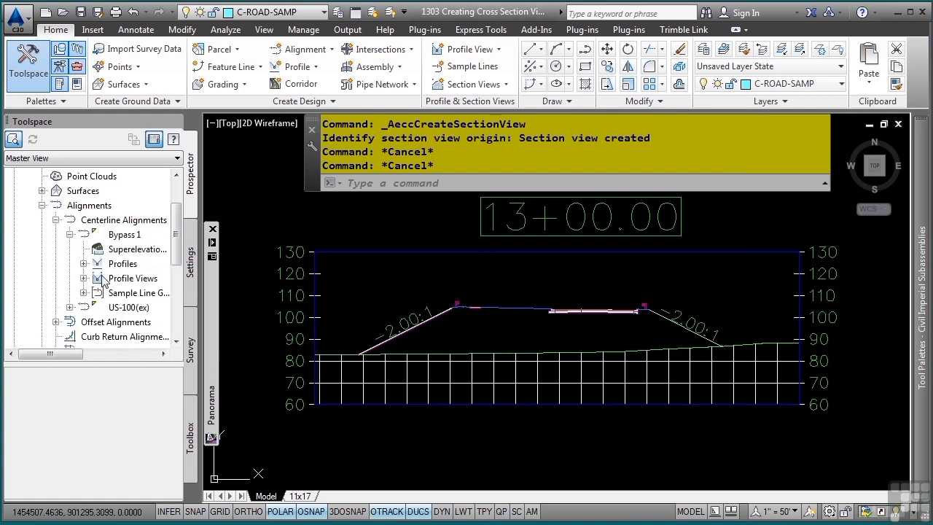
pyautogui.click(83, 293)
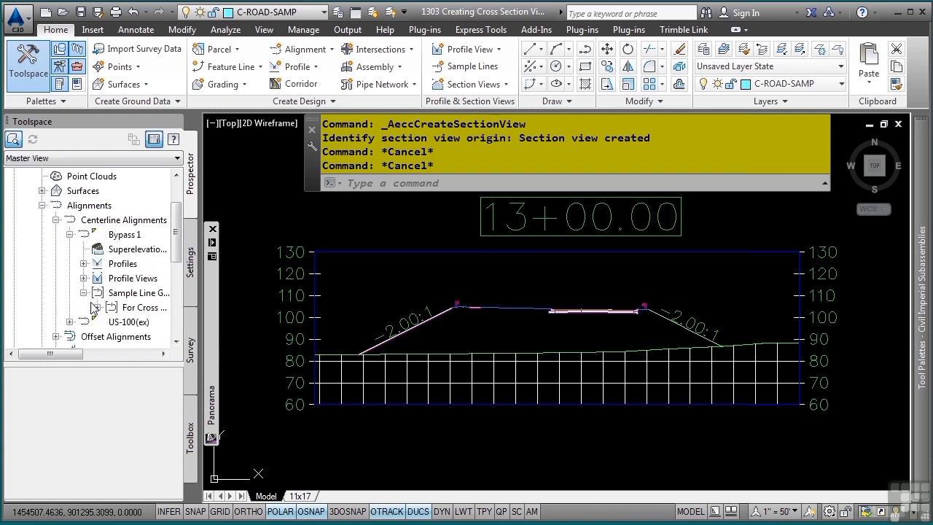
pyautogui.rightClick(143, 309)
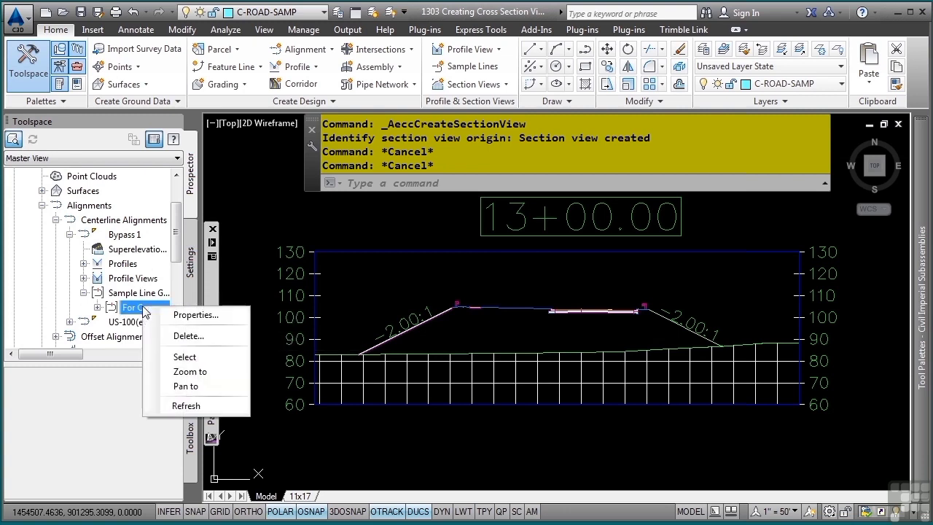
pyautogui.click(194, 315)
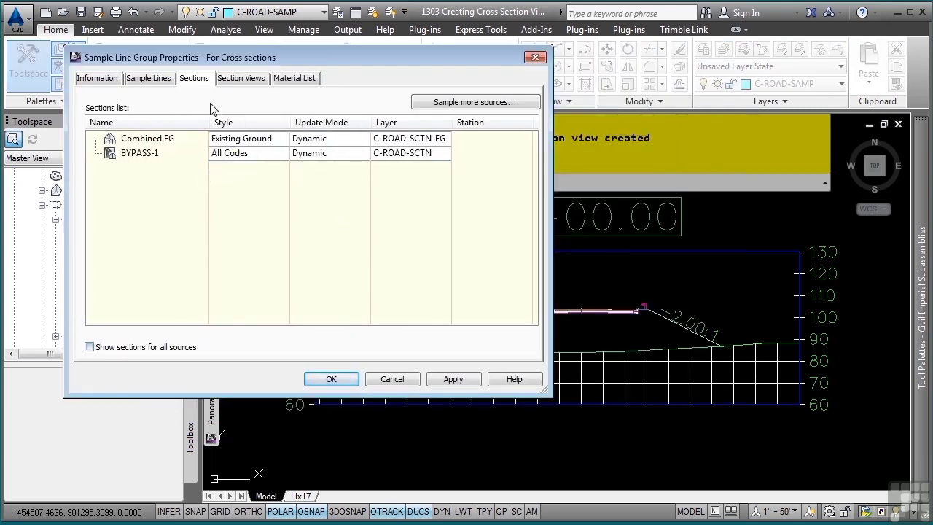
# - Set the BYPASS-1 section's code set style to View-Edit and accept the sample line group properties
pyautogui.click(222, 154)
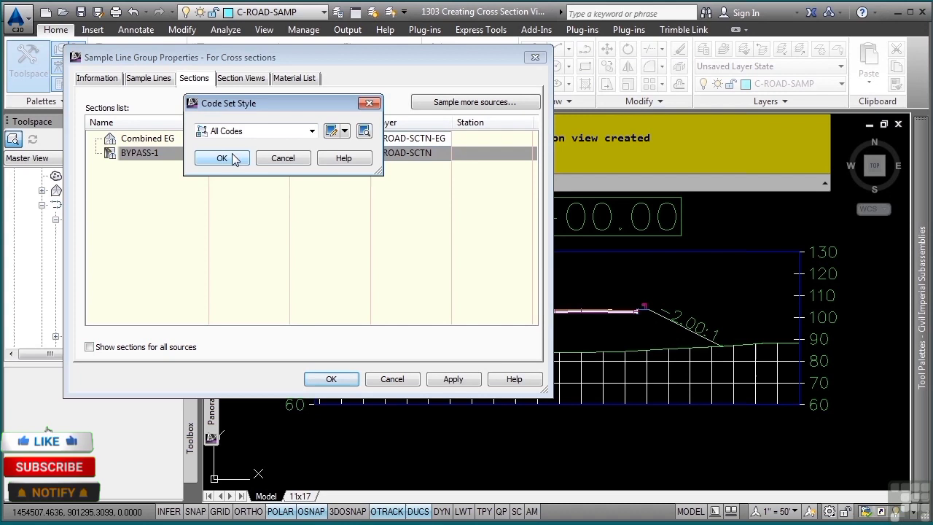
pyautogui.click(280, 131)
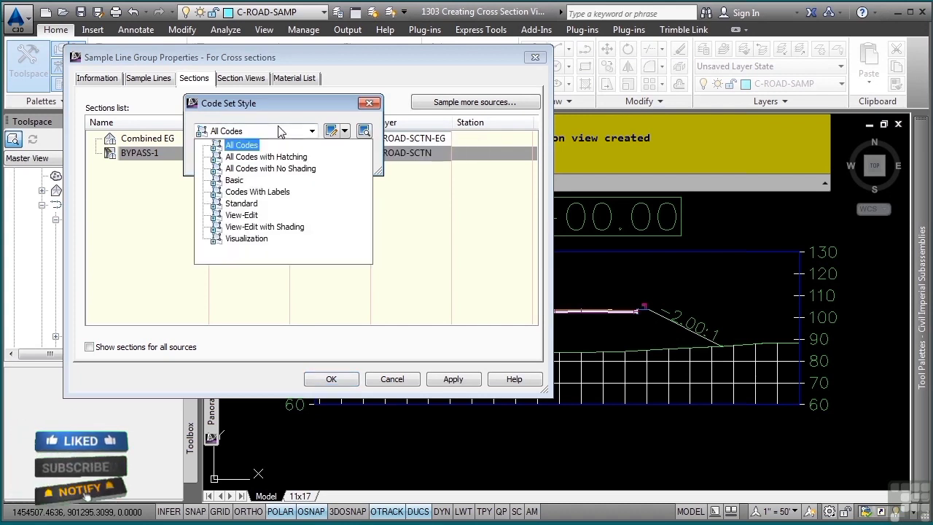
pyautogui.click(243, 215)
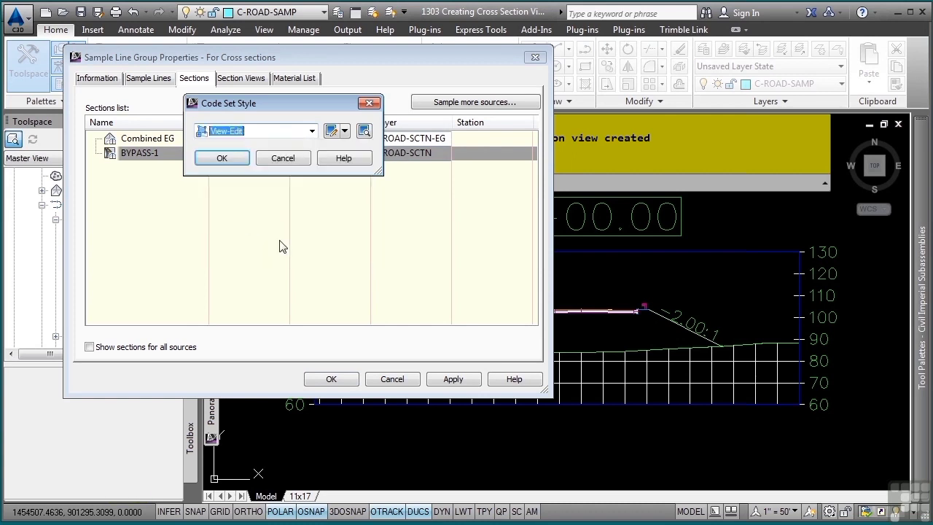
pyautogui.click(223, 156)
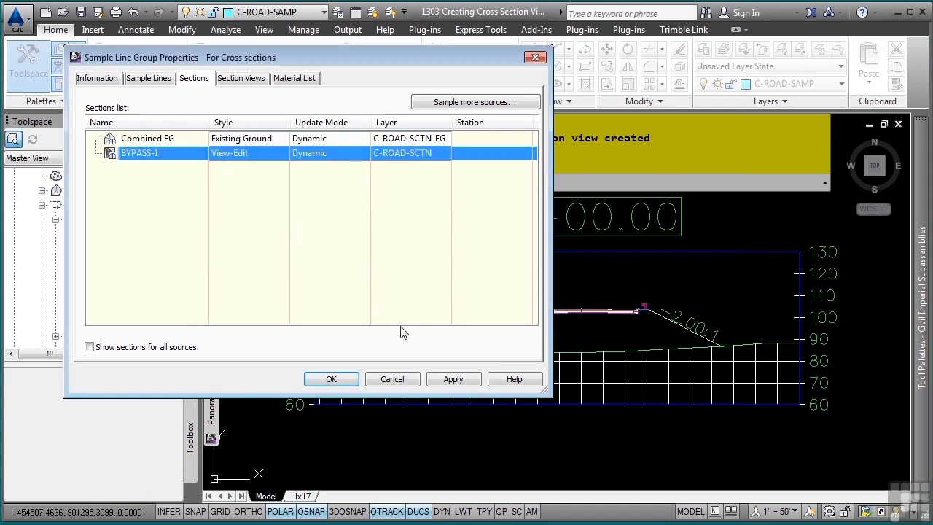
pyautogui.click(337, 383)
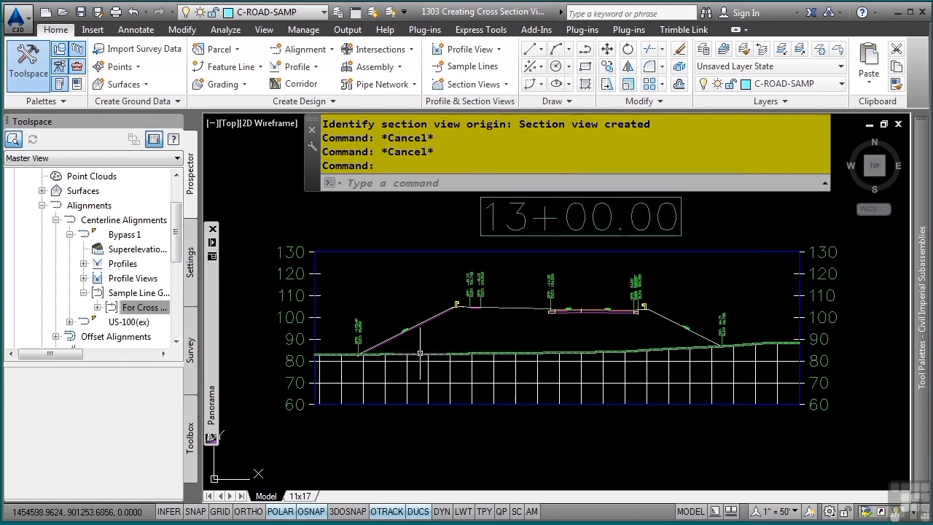
# - Examine the offset, elevation and slope labels along the lanes, curbs and side slopes in the 13+00.00 section view
pyautogui.moveTo(457, 341)
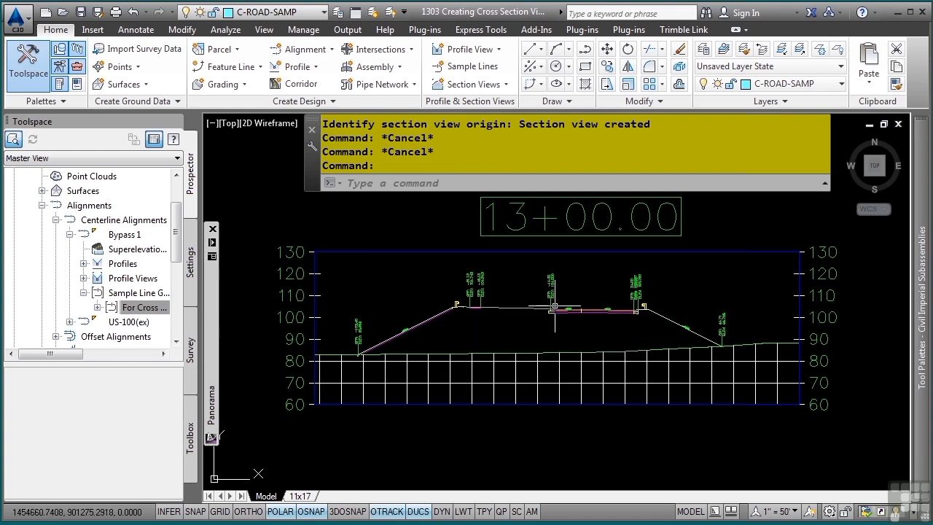
pyautogui.scroll(5, 569, 315)
pyautogui.moveTo(603, 329); pyautogui.dragTo(422, 357, button='middle')
pyautogui.moveTo(570, 331); pyautogui.dragTo(477, 357, button='middle')
pyautogui.moveTo(643, 433); pyautogui.dragTo(473, 339, button='middle')
pyautogui.moveTo(327, 323); pyautogui.dragTo(531, 352, button='middle')
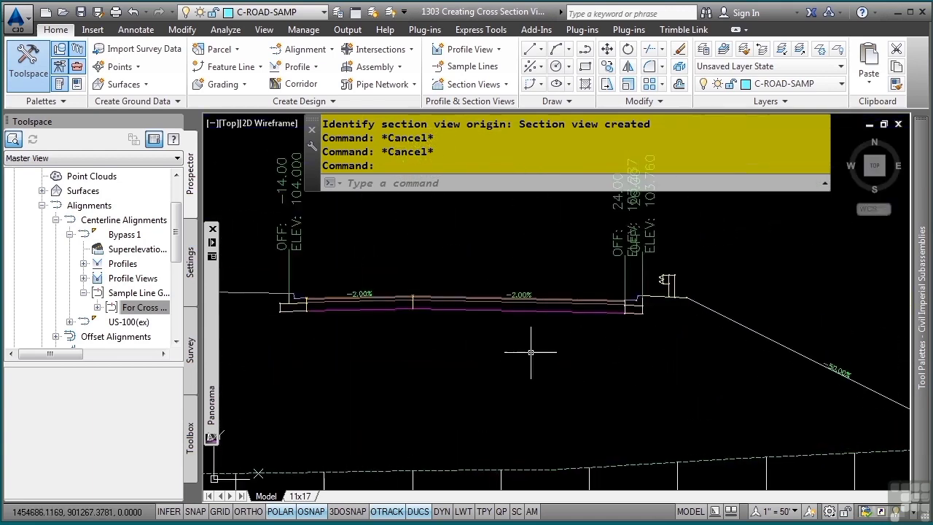
pyautogui.moveTo(379, 383); pyautogui.dragTo(631, 383, button='middle')
pyautogui.moveTo(347, 363); pyautogui.dragTo(662, 363, button='middle')
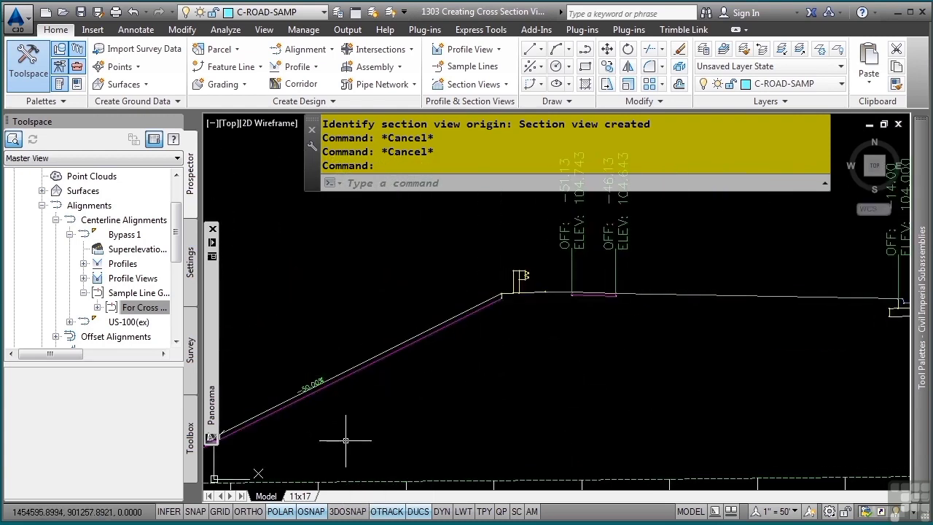
pyautogui.scroll(-5, 715, 342)
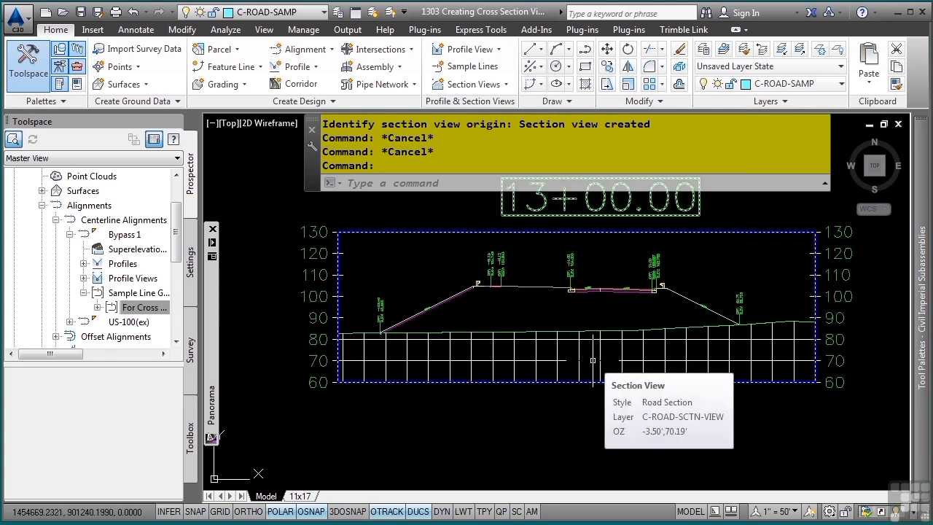
# - Open the Road Section style of the 13+00.00 section view for editing
pyautogui.click(568, 382)
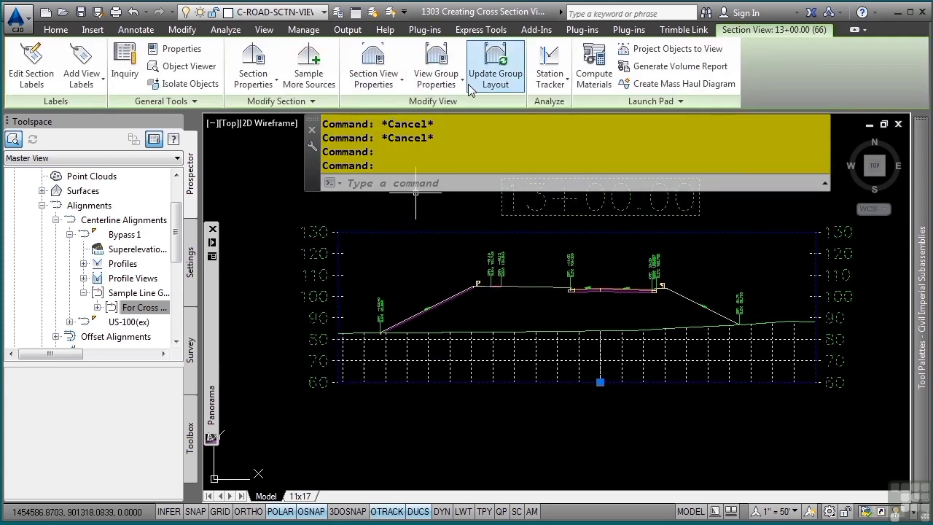
pyautogui.click(380, 86)
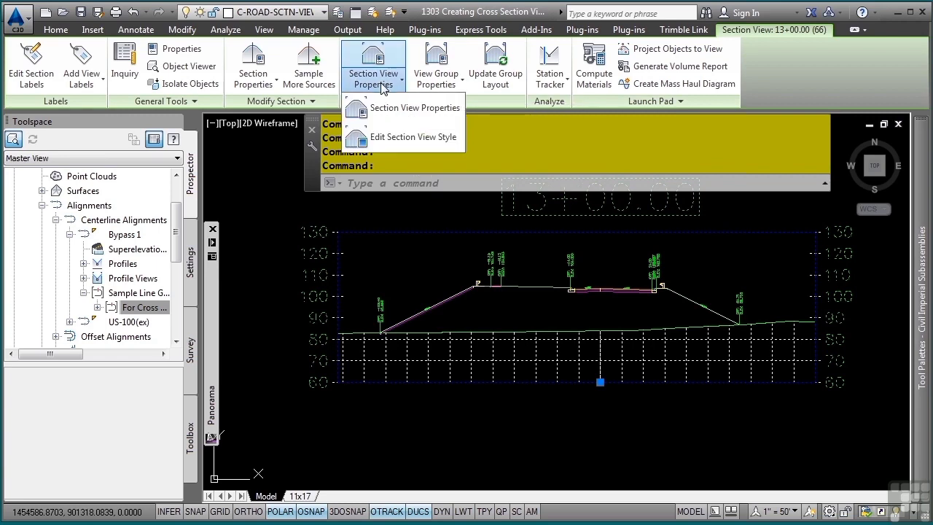
pyautogui.click(398, 145)
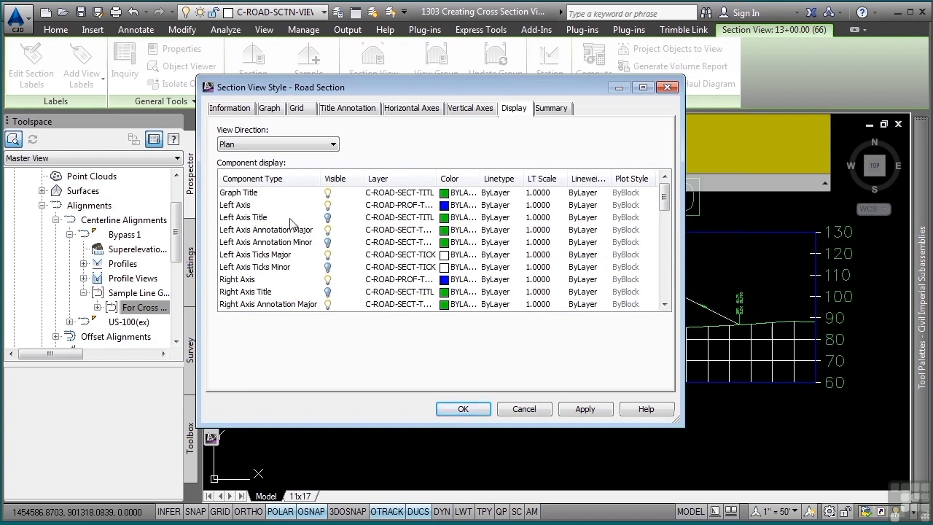
# - Make the Center Axis component visible in the section view style's display settings, accept the style and clear the selection
pyautogui.click(267, 244)
pyautogui.scroll(-7, 259, 248)
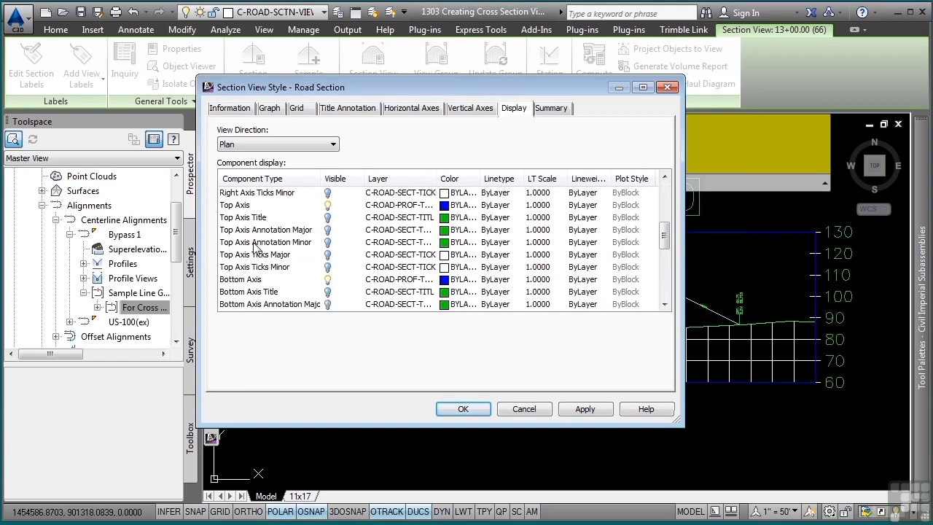
pyautogui.scroll(-1, 256, 247)
pyautogui.click(243, 209)
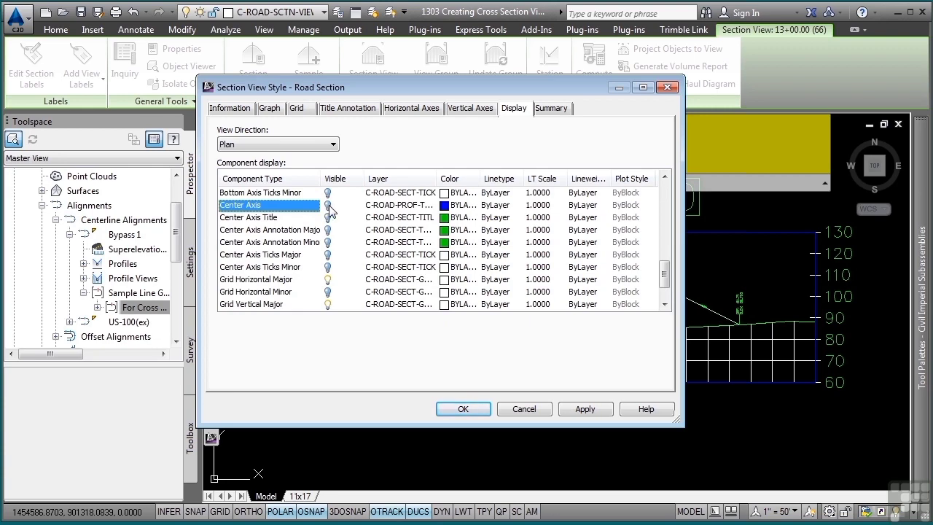
pyautogui.click(328, 207)
pyautogui.click(595, 413)
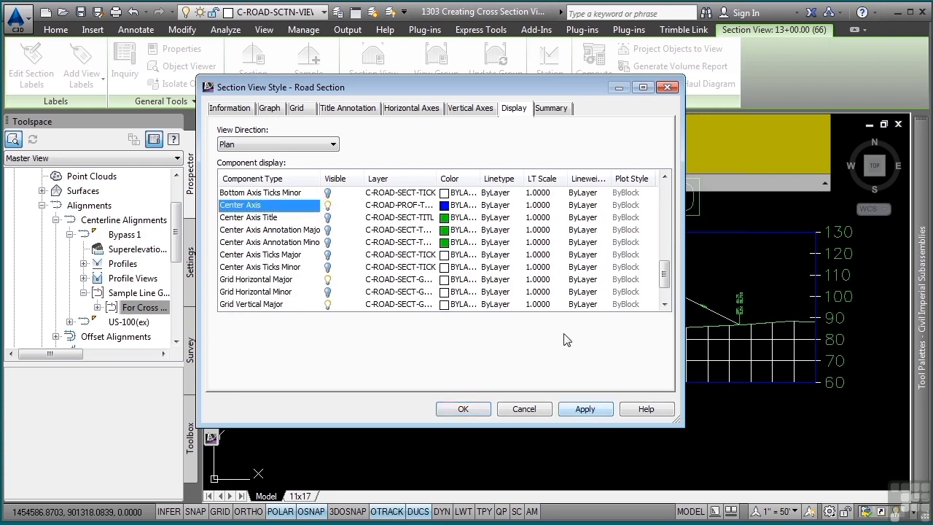
pyautogui.moveTo(557, 88); pyautogui.dragTo(451, 137)
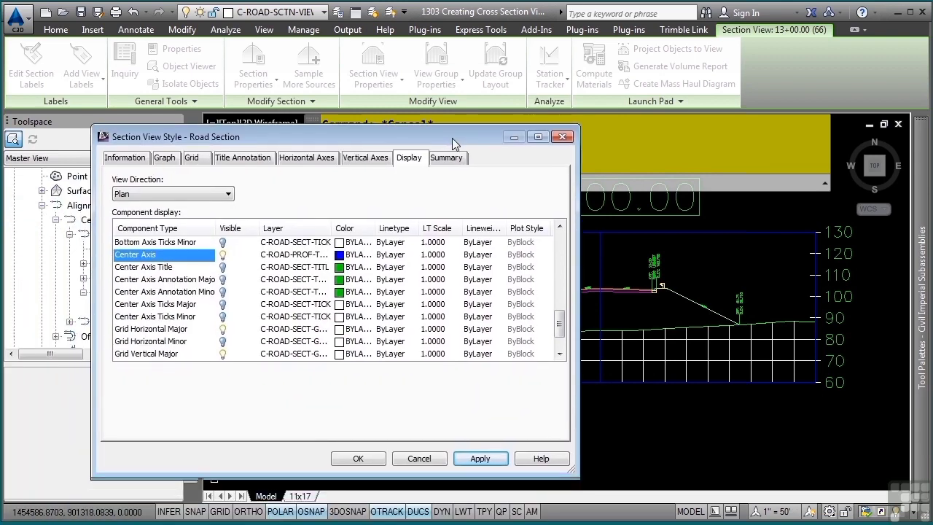
pyautogui.click(358, 459)
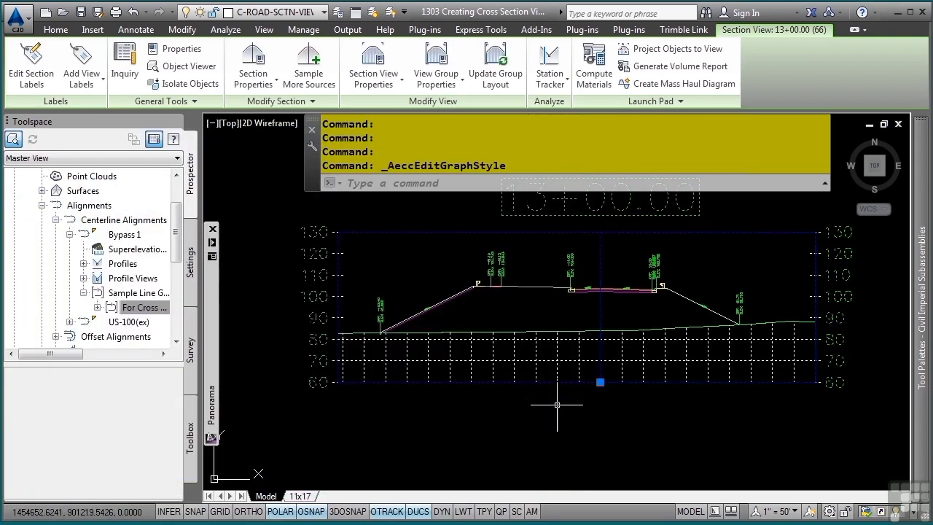
pyautogui.press('Escape')
pyautogui.press('Escape')
pyautogui.press('Escape')
pyautogui.press('Escape')
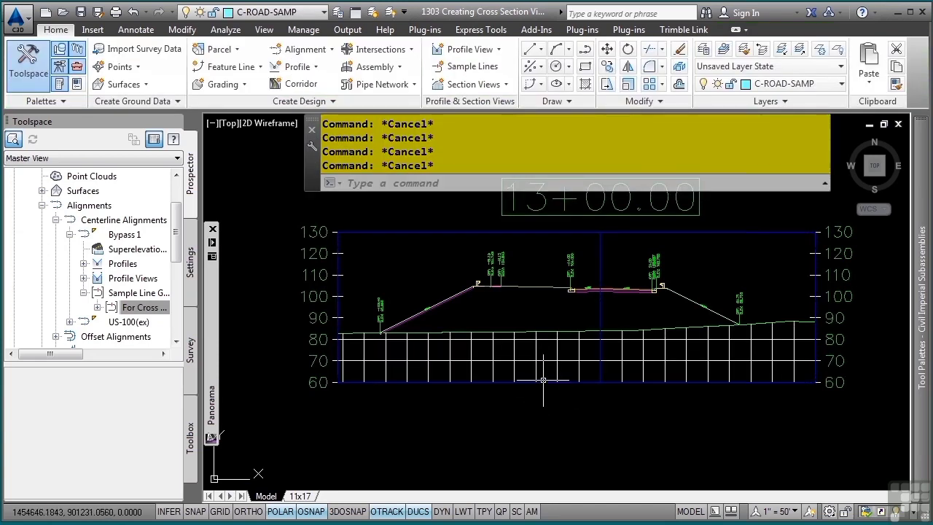
# - Review the plot area and array settings of the Basic group plot style for section views, and close it without saving
pyautogui.middleClick(583, 327)
pyautogui.middleClick(583, 328)
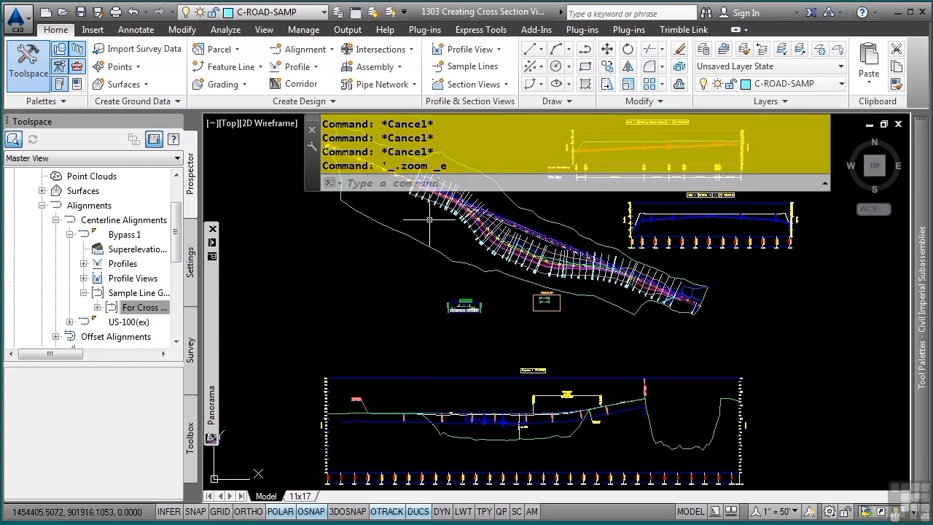
pyautogui.moveTo(687, 285)
pyautogui.mouseDown(button='middle')
pyautogui.moveTo(544, 329)
pyautogui.moveTo(459, 412)
pyautogui.mouseUp(button='middle')
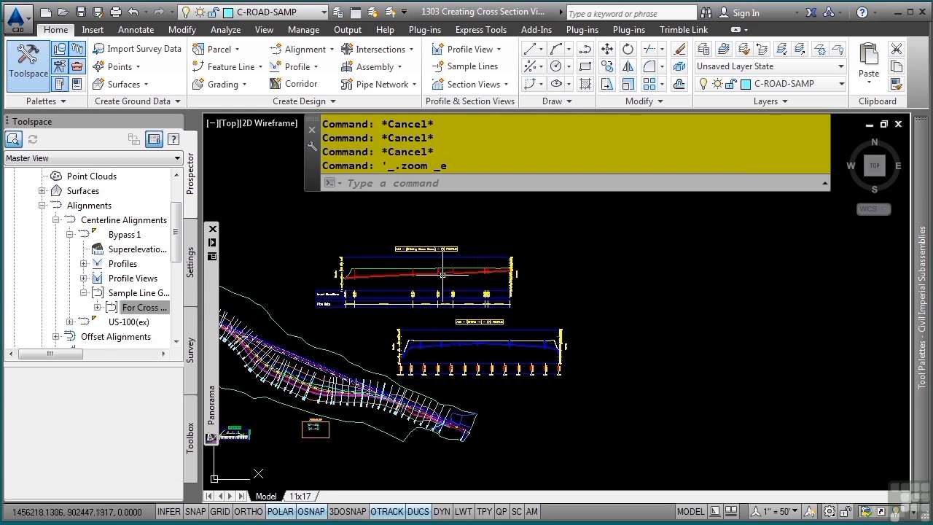
pyautogui.click(192, 262)
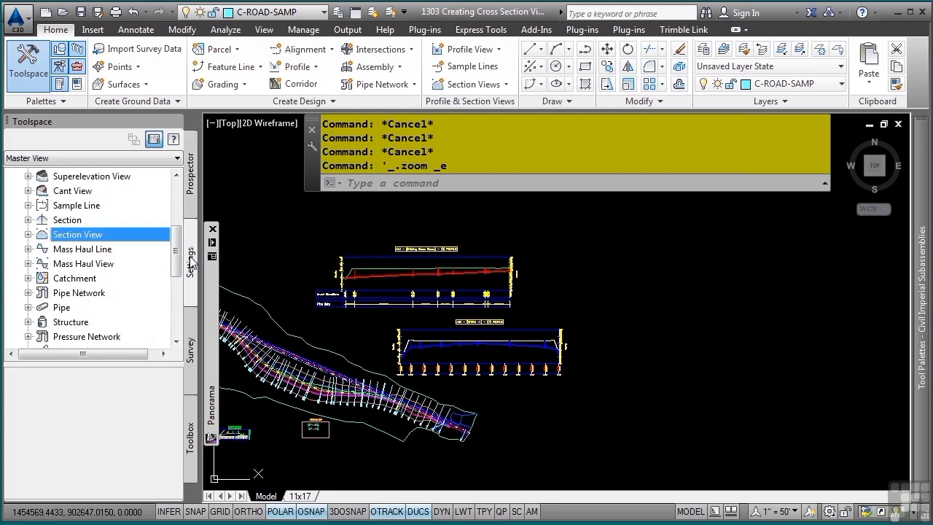
pyautogui.click(28, 234)
pyautogui.scroll(-1, 71, 271)
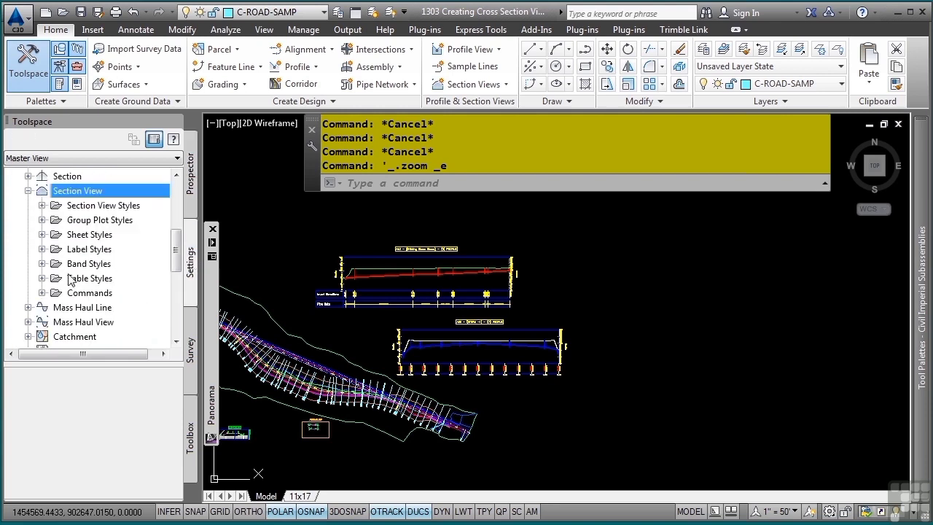
pyautogui.click(43, 219)
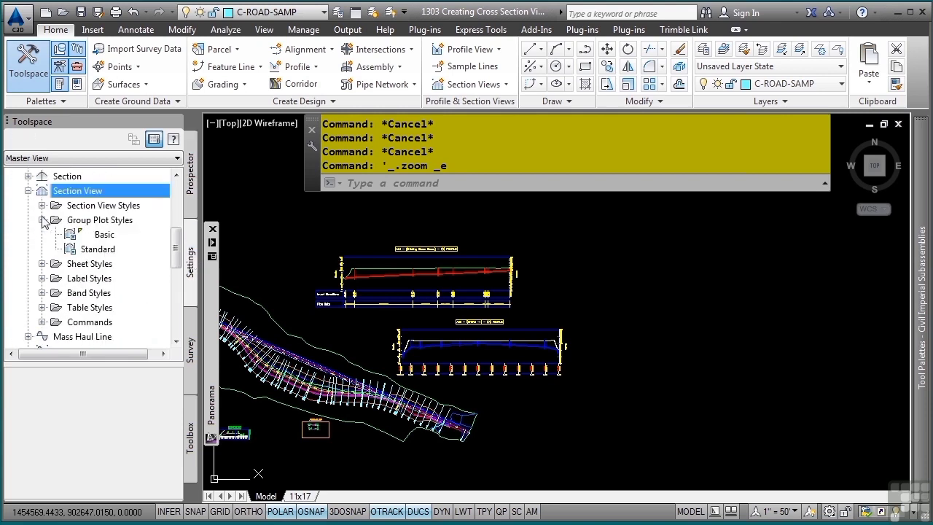
pyautogui.doubleClick(104, 234)
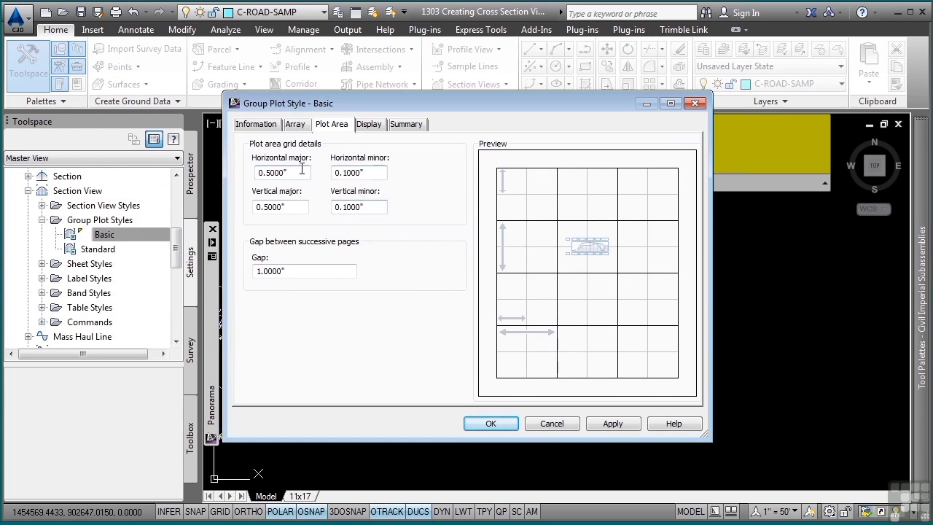
pyautogui.moveTo(304, 175); pyautogui.dragTo(235, 181)
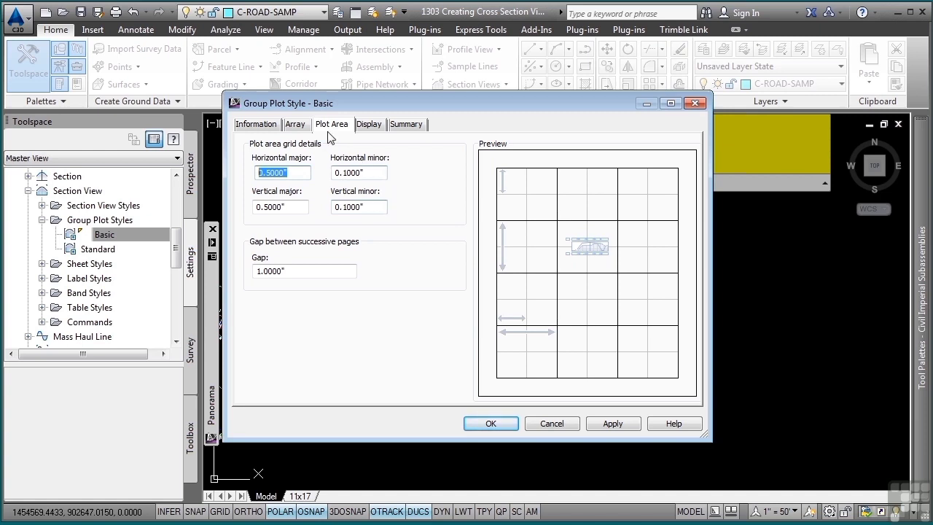
pyautogui.click(295, 125)
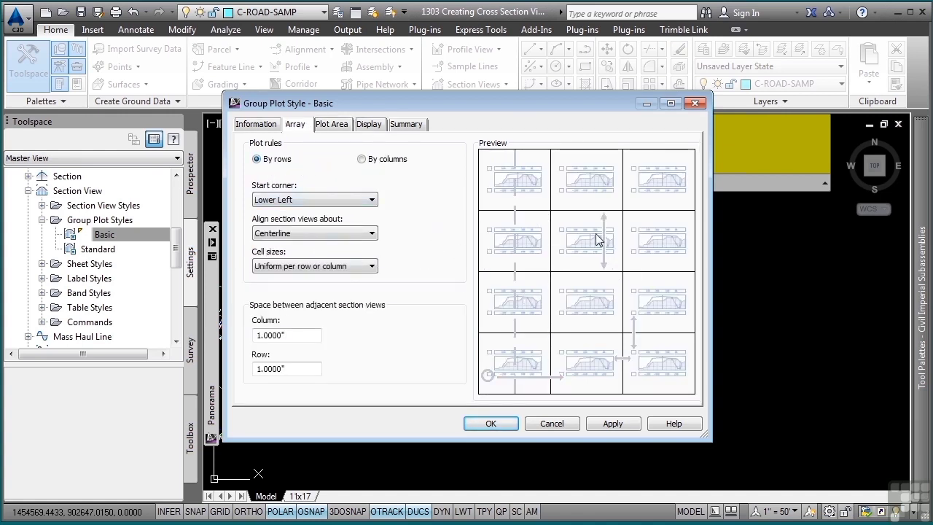
pyautogui.click(552, 423)
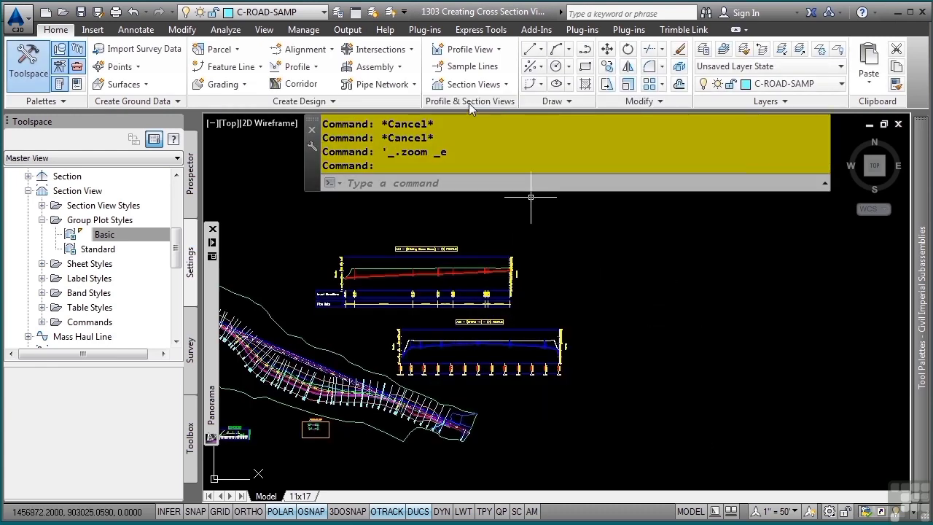
# - Start creating multiple section views for Bypass 1 with the Road Section style, draft placement and the Basic group plot style
pyautogui.click(459, 86)
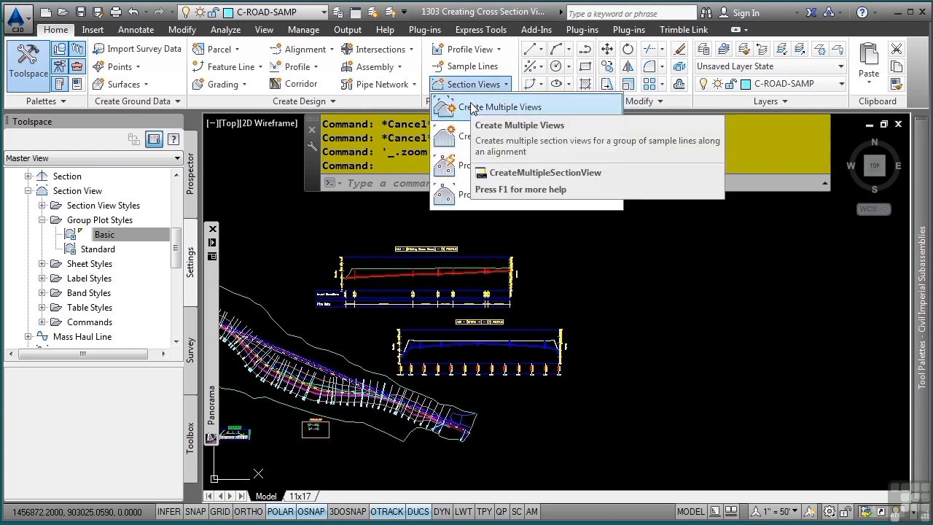
pyautogui.click(563, 115)
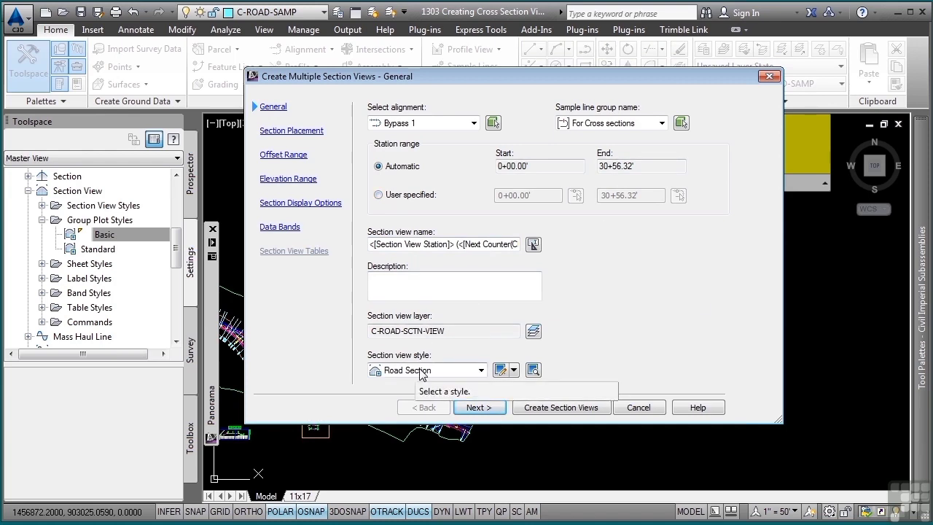
pyautogui.click(482, 407)
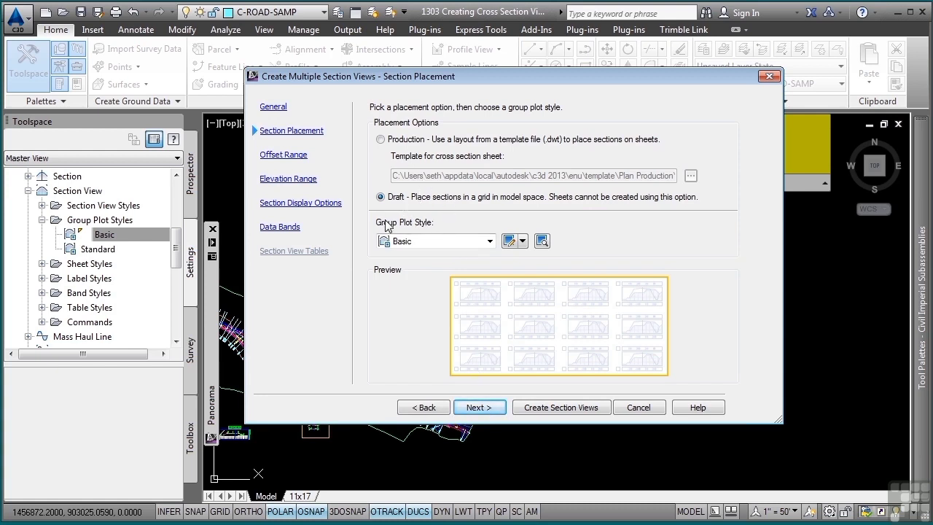
pyautogui.click(384, 242)
pyautogui.click(430, 242)
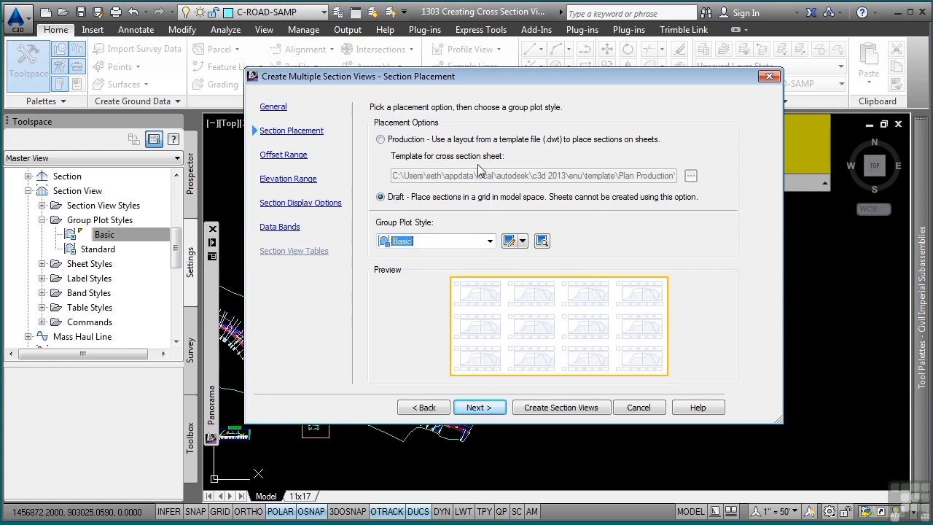
# - Accept automatic offset and elevation ranges, and keep both the Combined EG and BYPASS-1 sections drawn
pyautogui.click(487, 412)
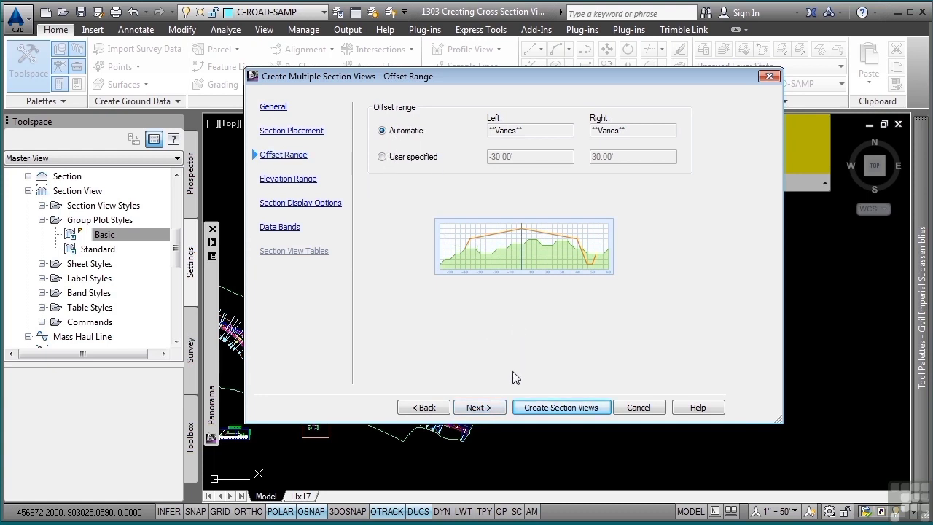
pyautogui.click(483, 410)
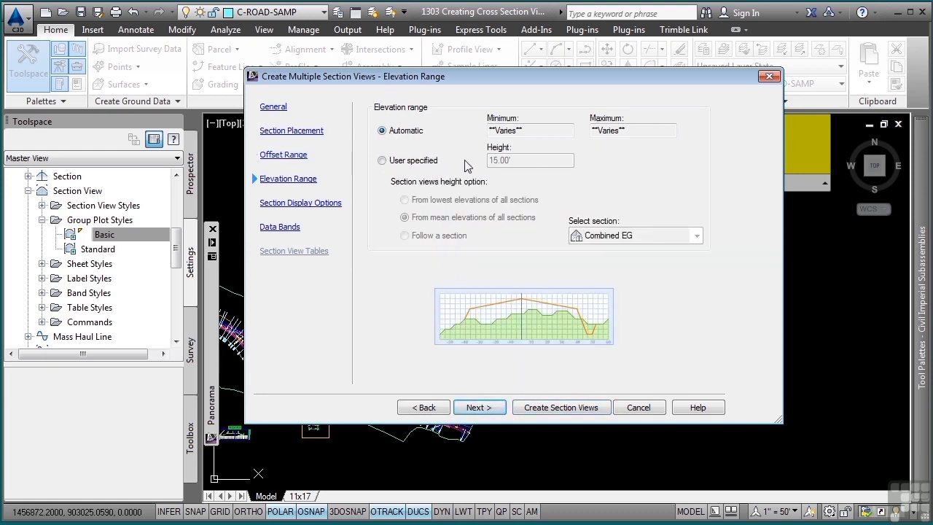
pyautogui.click(477, 406)
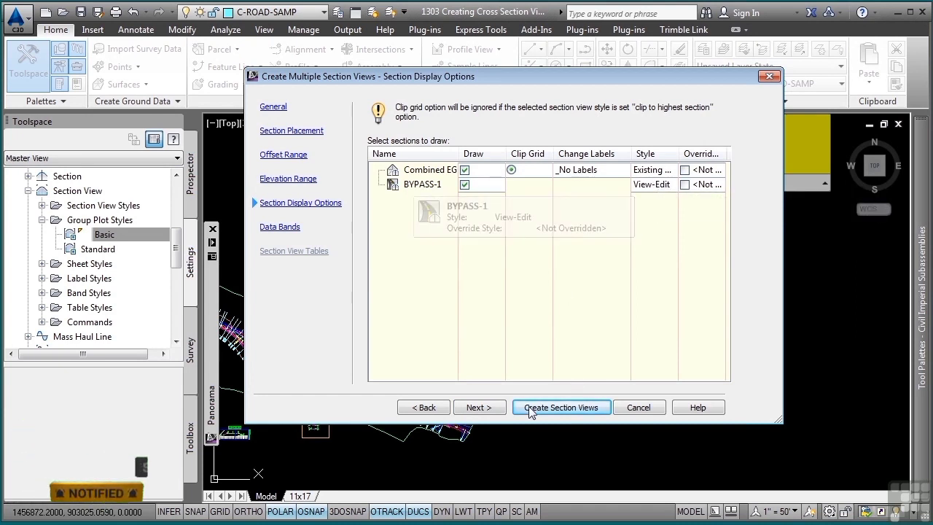
pyautogui.click(477, 409)
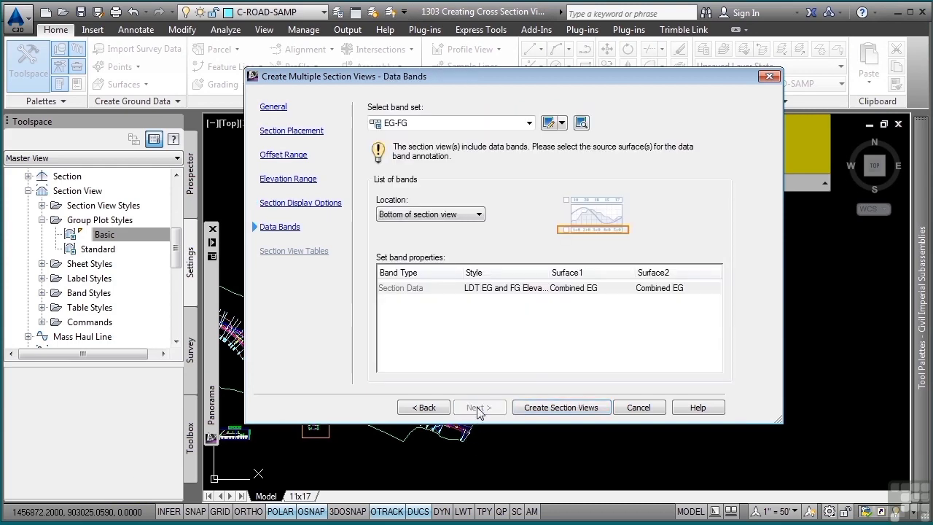
# - Set the band set to <none> and place the section views in the empty area beside the two profile views
pyautogui.click(469, 125)
pyautogui.click(412, 148)
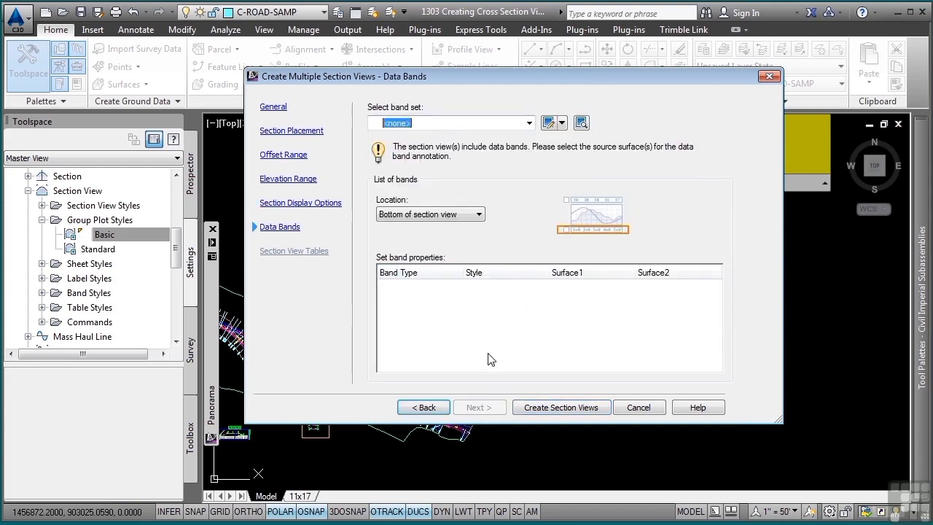
pyautogui.click(559, 409)
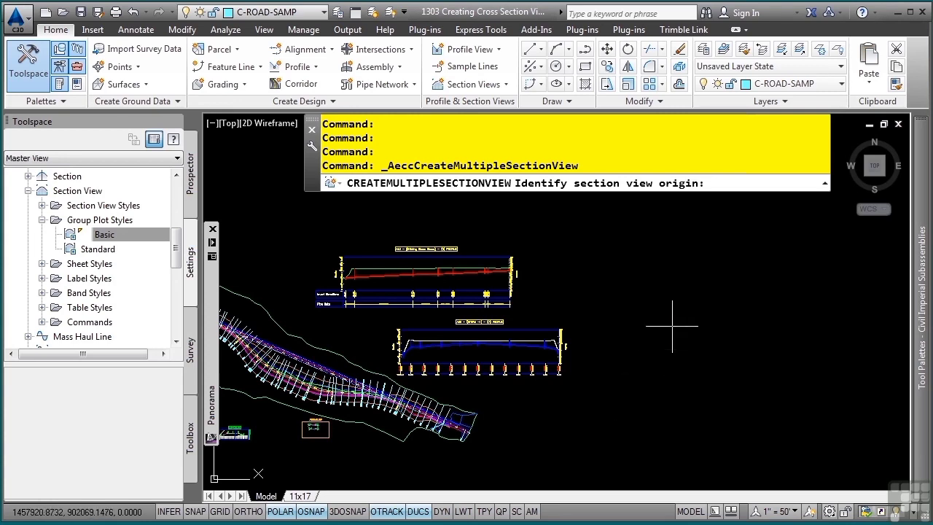
pyautogui.click(634, 300)
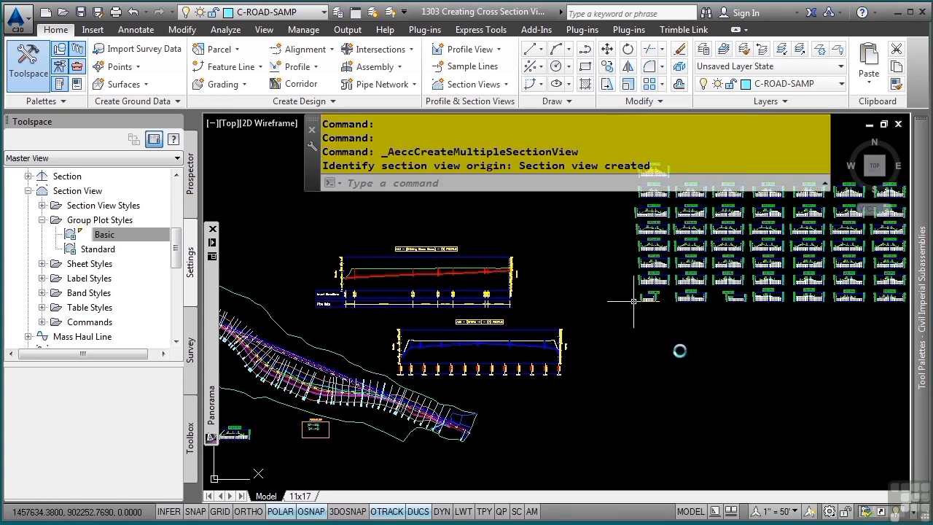
# - Examine the grid of new section views and the corridor section and labels in the 5+50.00 view
pyautogui.scroll(3, 623, 328)
pyautogui.scroll(3, 518, 327)
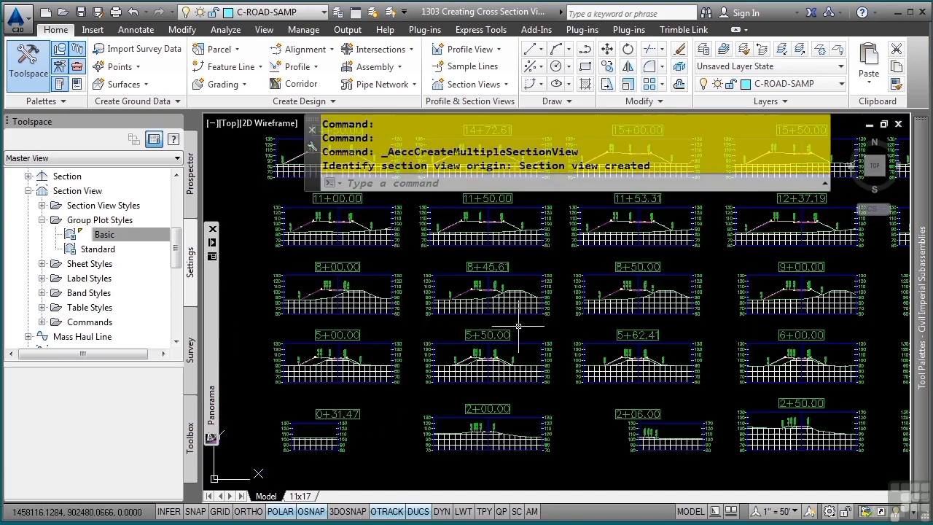
pyautogui.scroll(3, 473, 304)
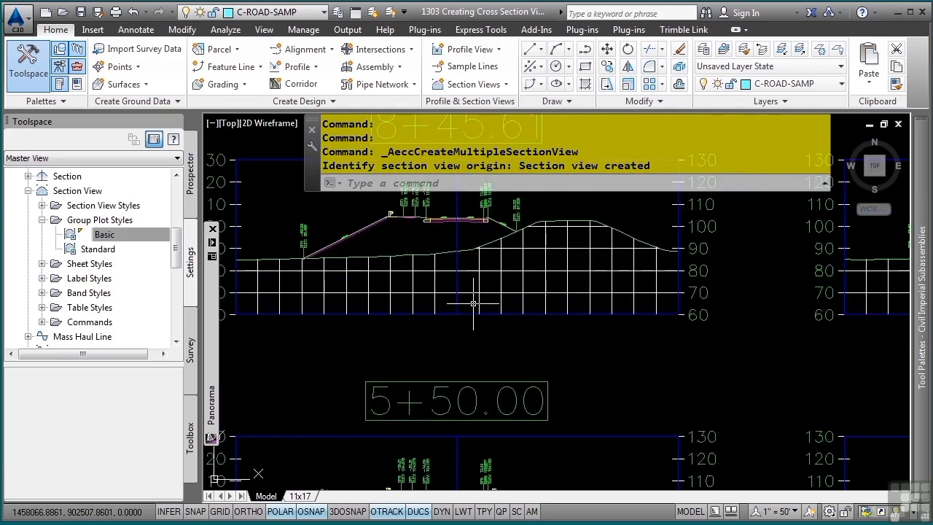
pyautogui.scroll(-5, 474, 304)
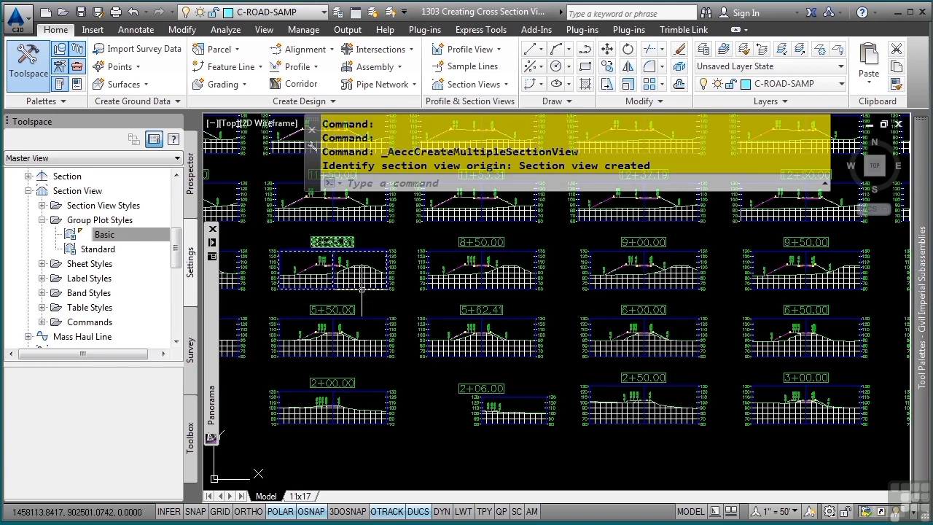
pyautogui.moveTo(352, 317); pyautogui.dragTo(495, 300, button='middle')
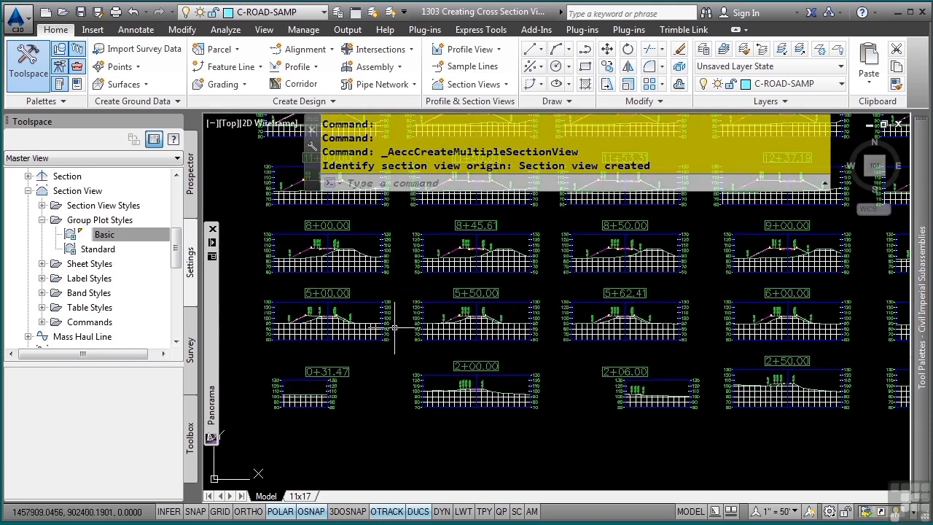
pyautogui.scroll(8, 336, 317)
pyautogui.moveTo(739, 338); pyautogui.dragTo(378, 254, button='middle')
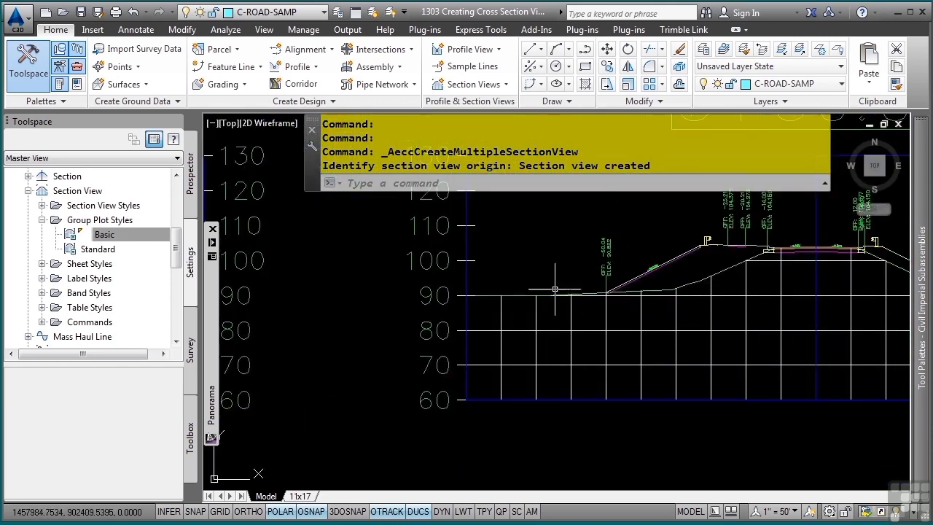
pyautogui.moveTo(701, 301); pyautogui.dragTo(435, 372, button='middle')
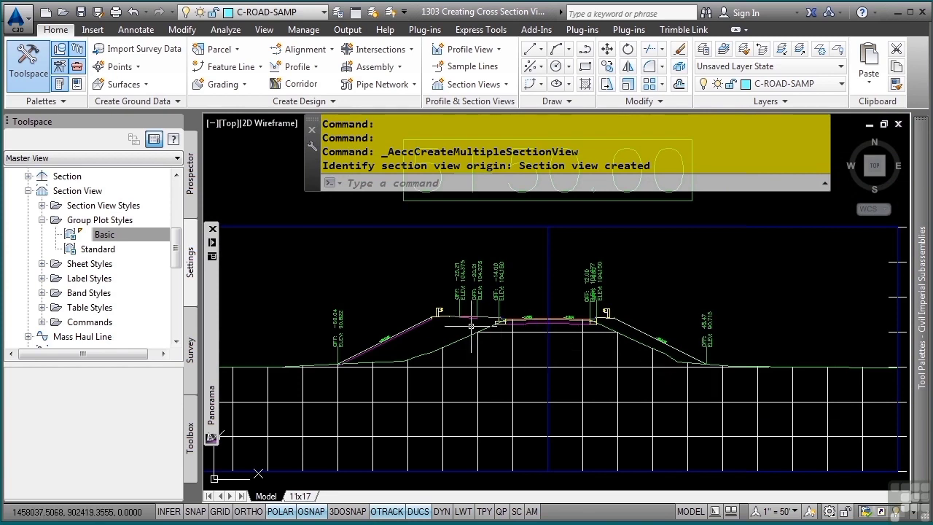
pyautogui.moveTo(471, 325)
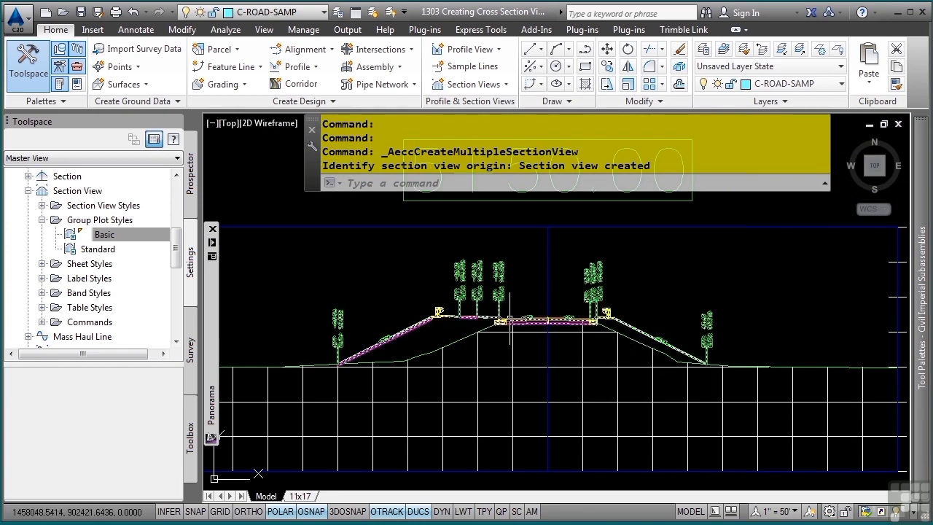
# - Add the existing storm network and STORM -1 to the sampled sources of the For Cross sections sample line group, and clear the selection
pyautogui.moveTo(510, 321)
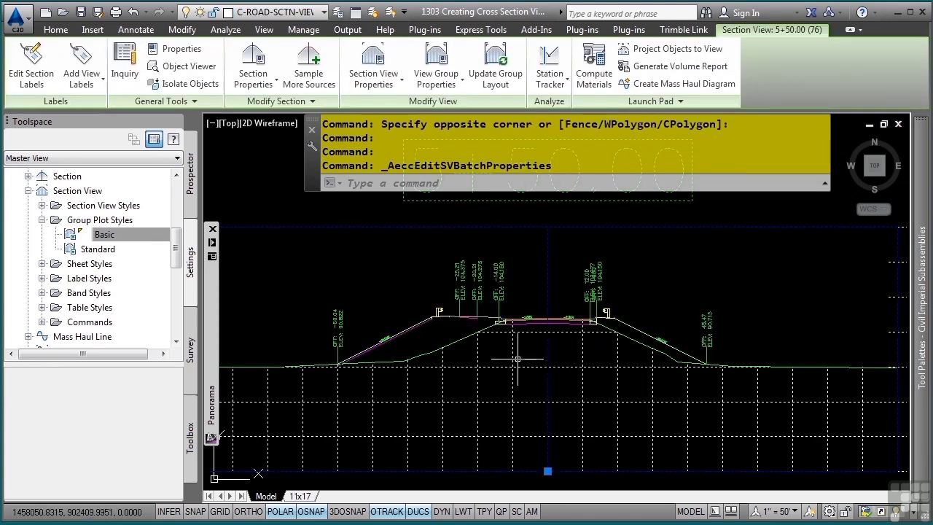
pyautogui.click(309, 62)
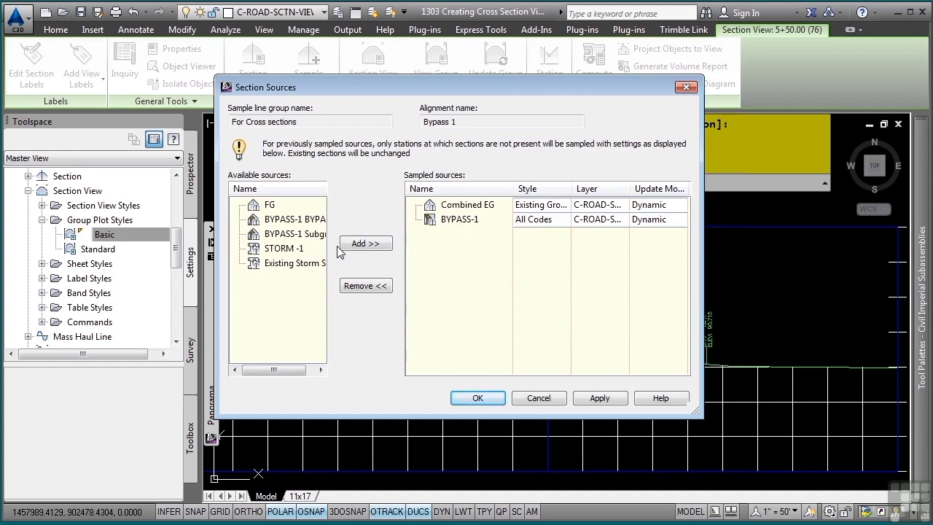
pyautogui.click(302, 265)
pyautogui.click(365, 243)
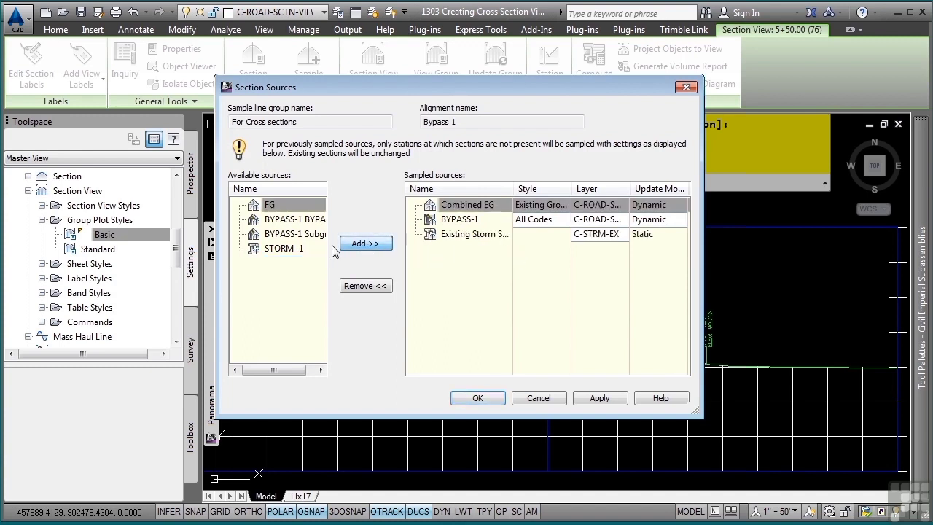
pyautogui.click(293, 250)
pyautogui.click(362, 245)
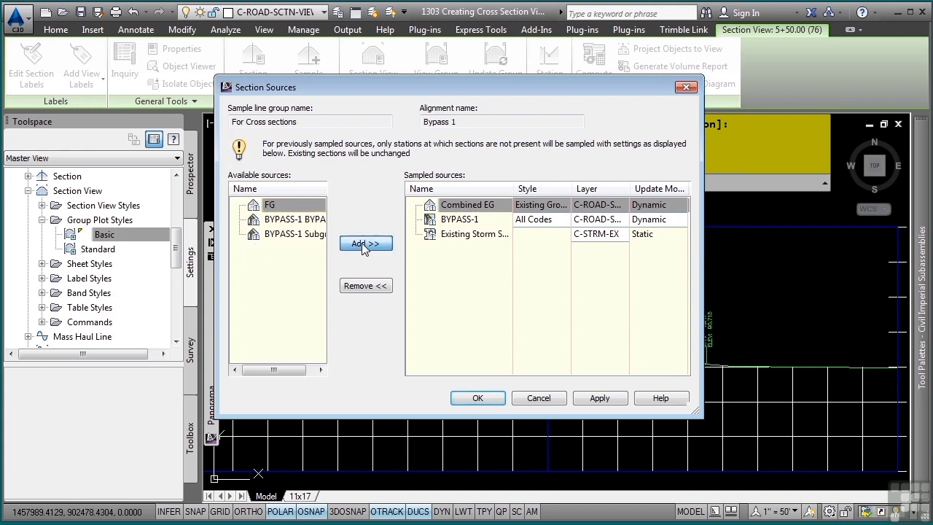
pyautogui.moveTo(629, 188); pyautogui.dragTo(655, 188)
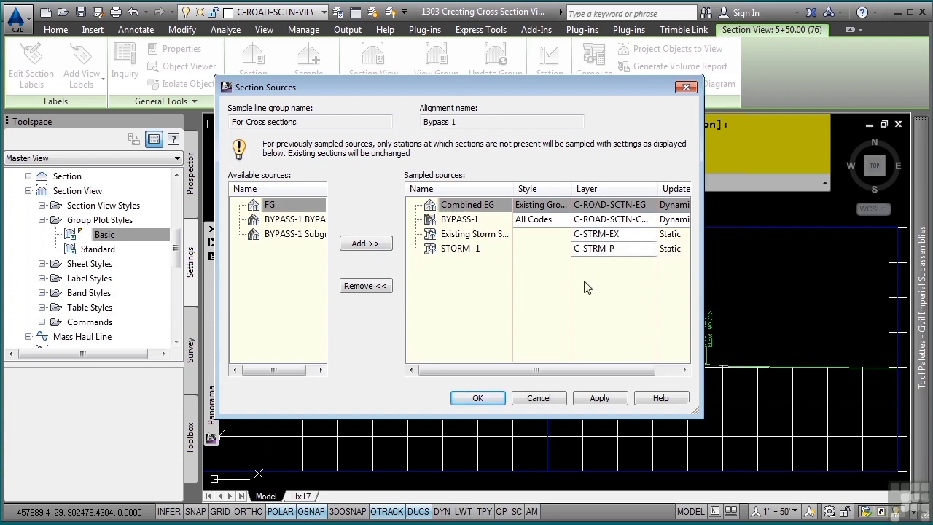
pyautogui.click(477, 398)
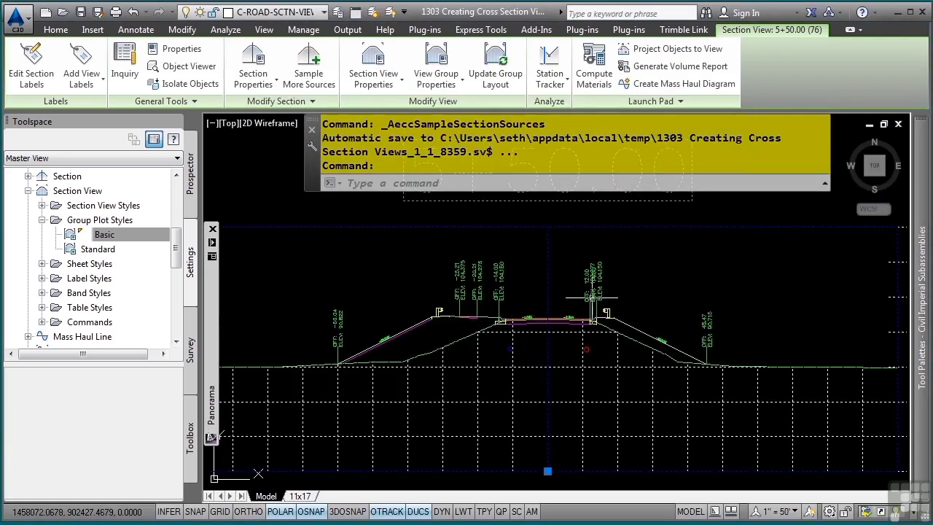
pyautogui.press('Escape')
pyautogui.press('Escape')
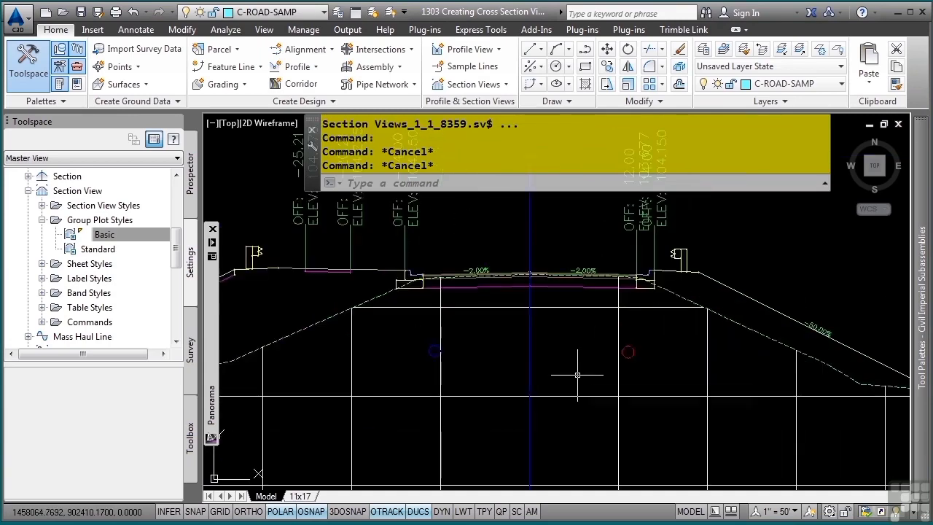
# - Examine how the storm pipes and structures appear in the section views, including the 13+00.00 view
pyautogui.scroll(-4, 575, 375)
pyautogui.moveTo(358, 404); pyautogui.dragTo(680, 380, button='middle')
pyautogui.scroll(-5, 531, 270)
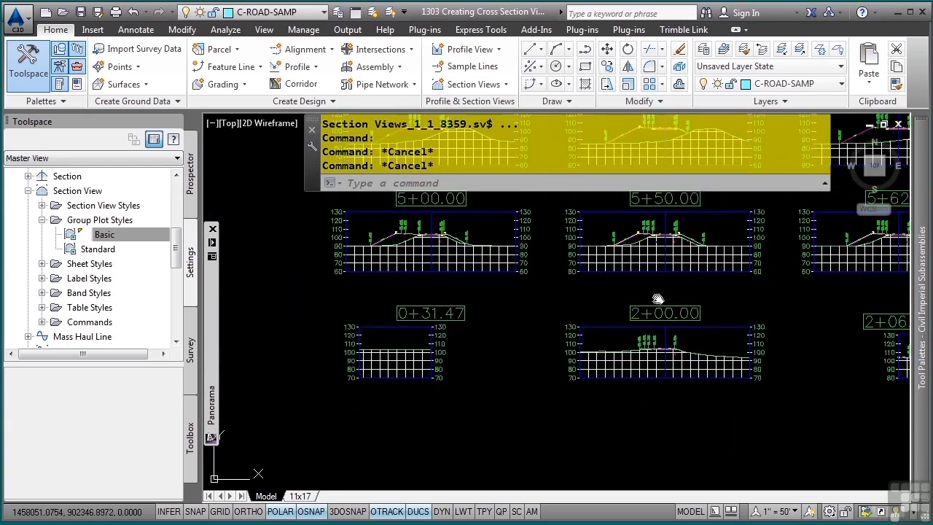
pyautogui.moveTo(587, 341)
pyautogui.mouseDown(button='middle')
pyautogui.moveTo(471, 386)
pyautogui.moveTo(219, 291)
pyautogui.mouseUp(button='middle')
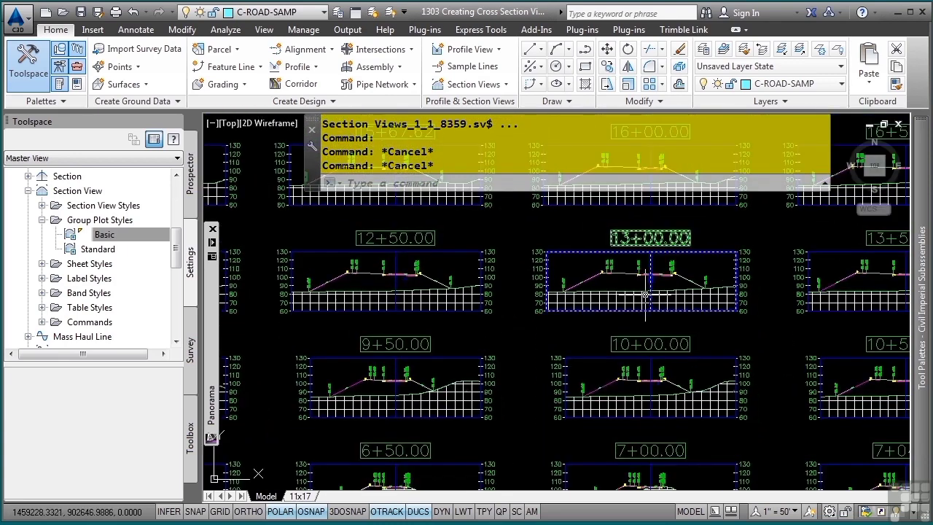
pyautogui.scroll(3, 662, 287)
pyautogui.scroll(4, 588, 335)
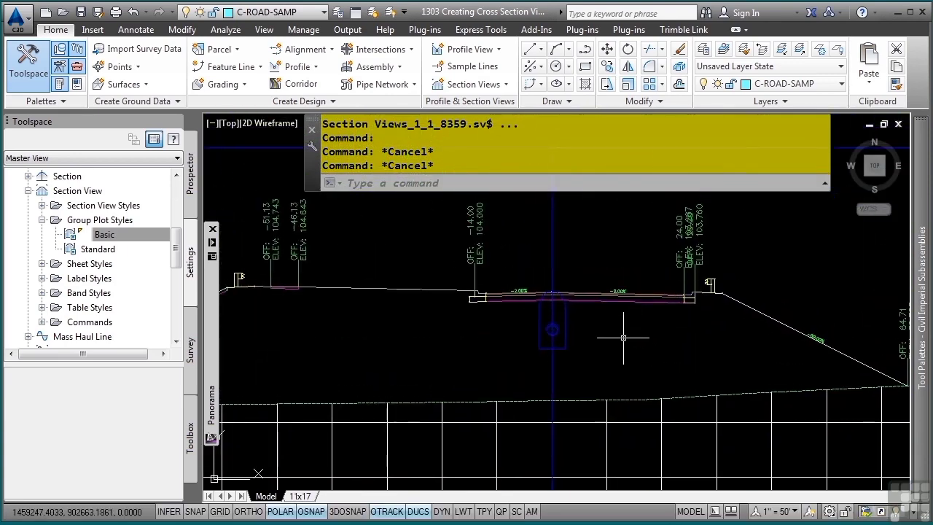
pyautogui.moveTo(624, 334)
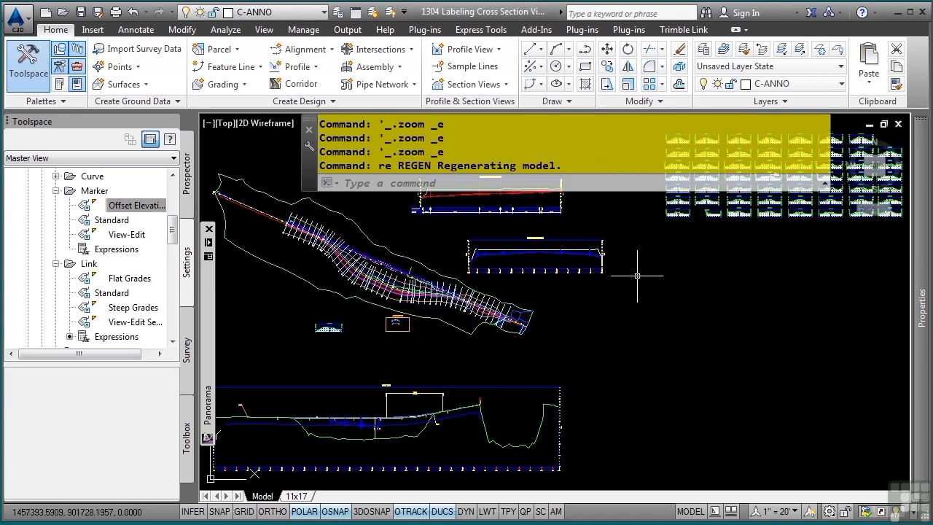
# - Open the View-Edit code set style of the BYPASS-1 corridor section in the 12+50.00 section view for editing
pyautogui.moveTo(702, 259); pyautogui.dragTo(575, 378, button='middle')
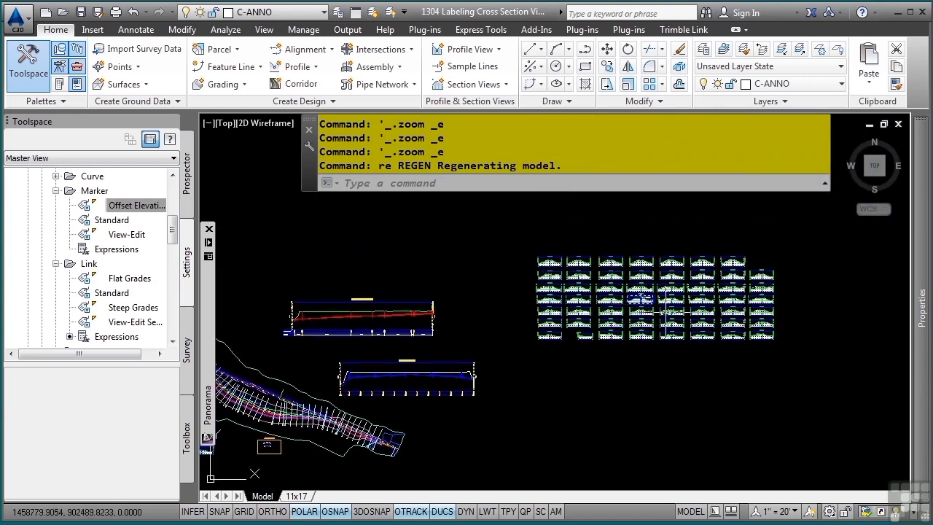
pyautogui.scroll(6, 665, 307)
pyautogui.scroll(8, 424, 262)
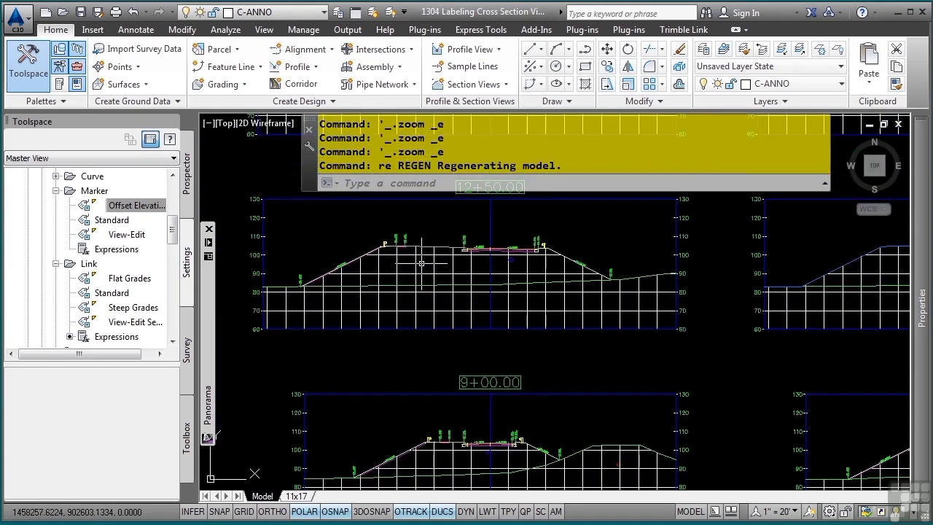
pyautogui.moveTo(483, 271)
pyautogui.mouseDown(button='middle')
pyautogui.moveTo(510, 314)
pyautogui.moveTo(620, 328)
pyautogui.mouseUp(button='middle')
pyautogui.scroll(-2, 602, 333)
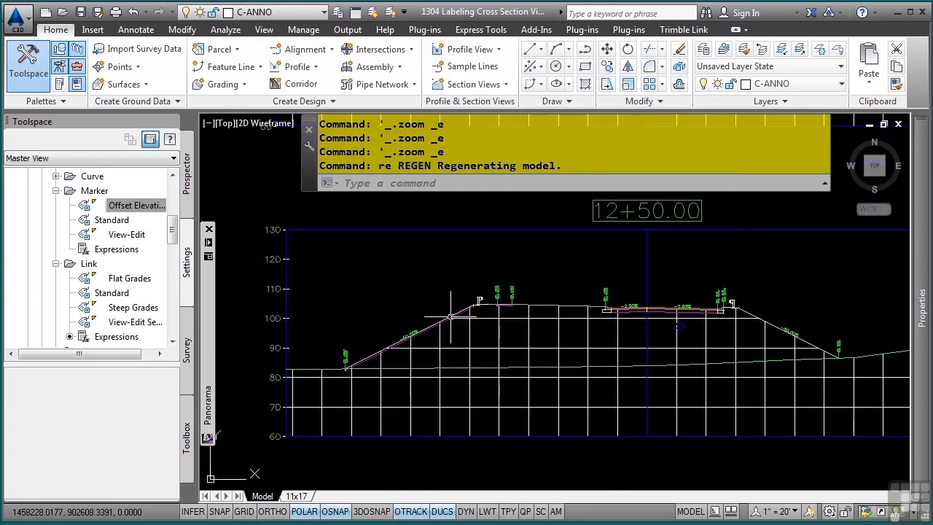
pyautogui.moveTo(455, 313)
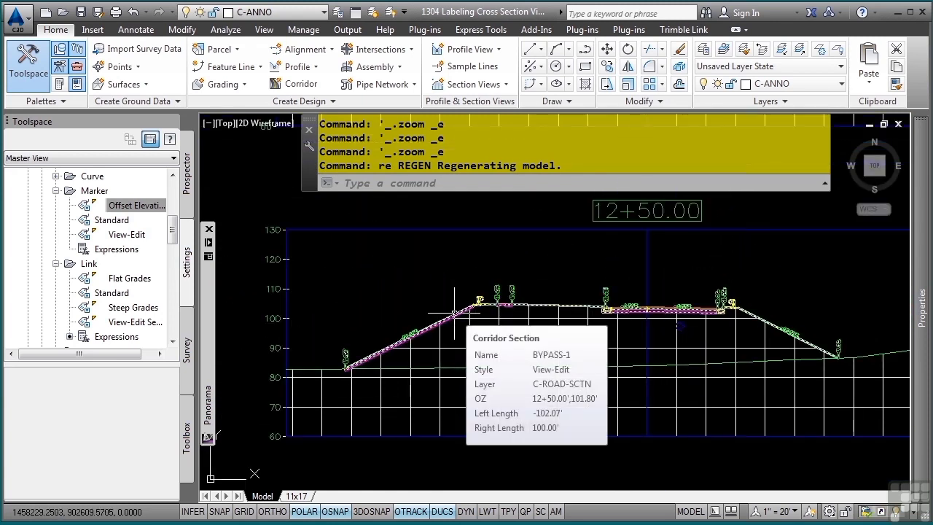
pyautogui.click(455, 313)
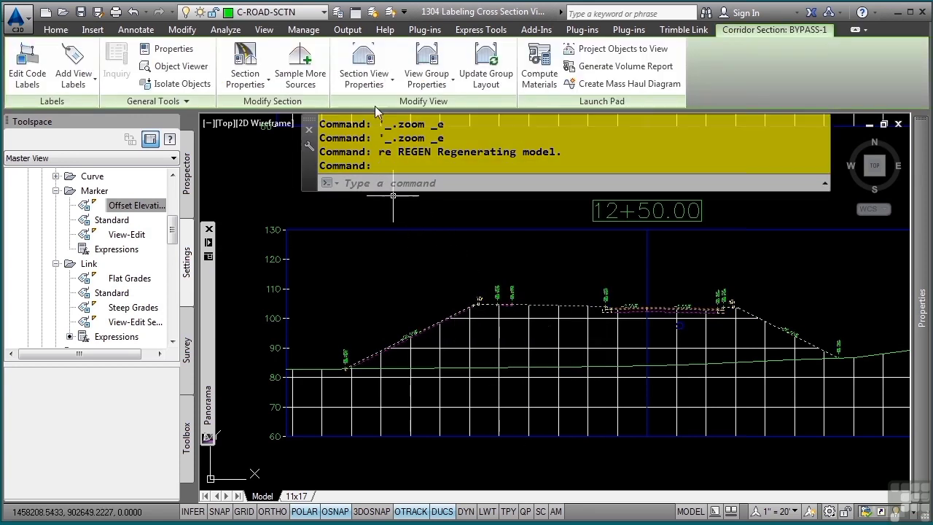
pyautogui.click(33, 82)
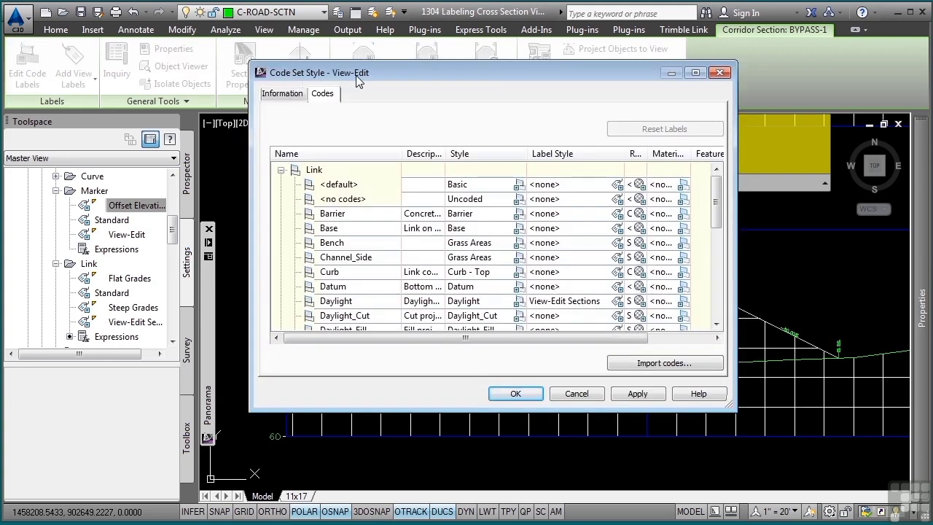
# - Examine the Link codes in the View-Edit code set style alongside the side slope of the 12+50.00 section
pyautogui.click(280, 170)
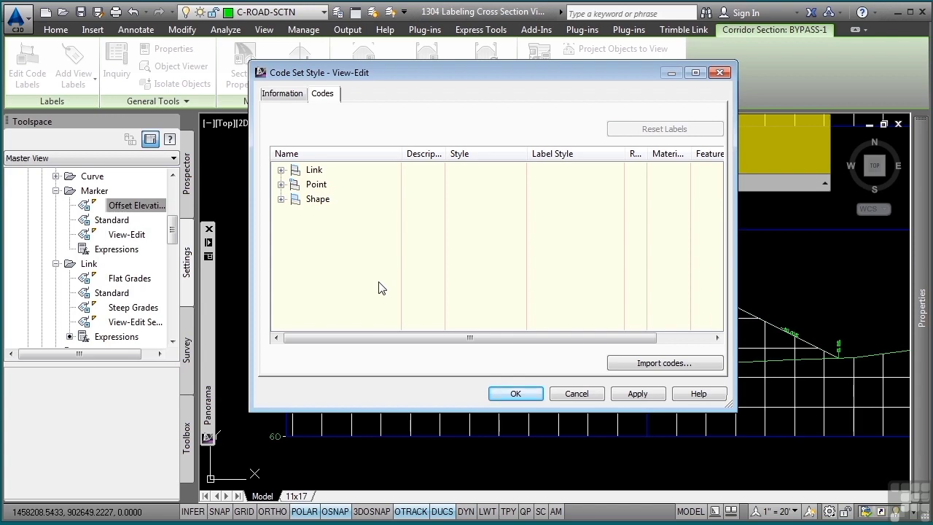
pyautogui.click(280, 170)
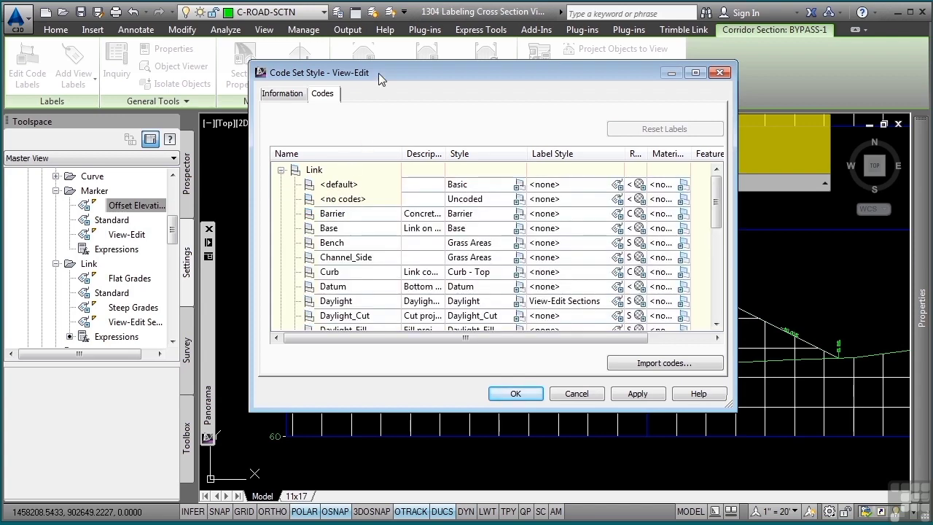
pyautogui.moveTo(378, 73); pyautogui.dragTo(683, 171)
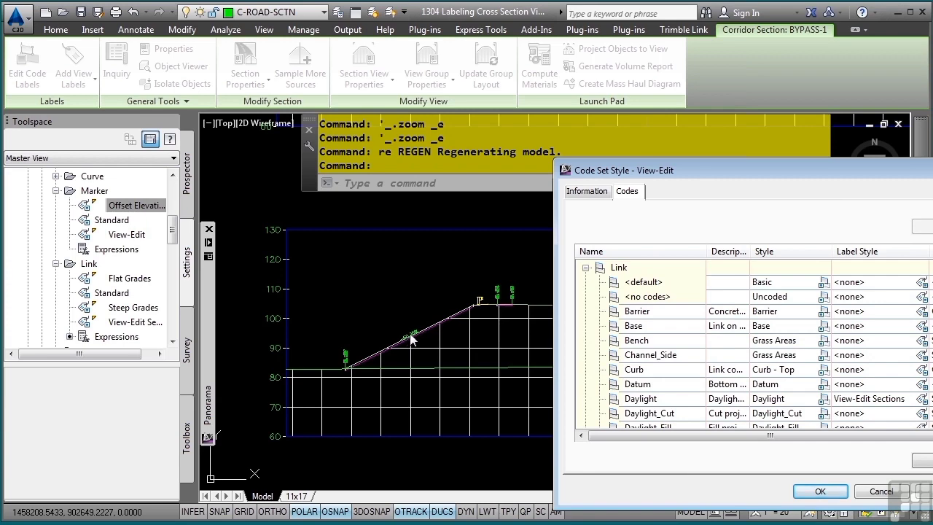
pyautogui.moveTo(611, 169); pyautogui.dragTo(311, 102)
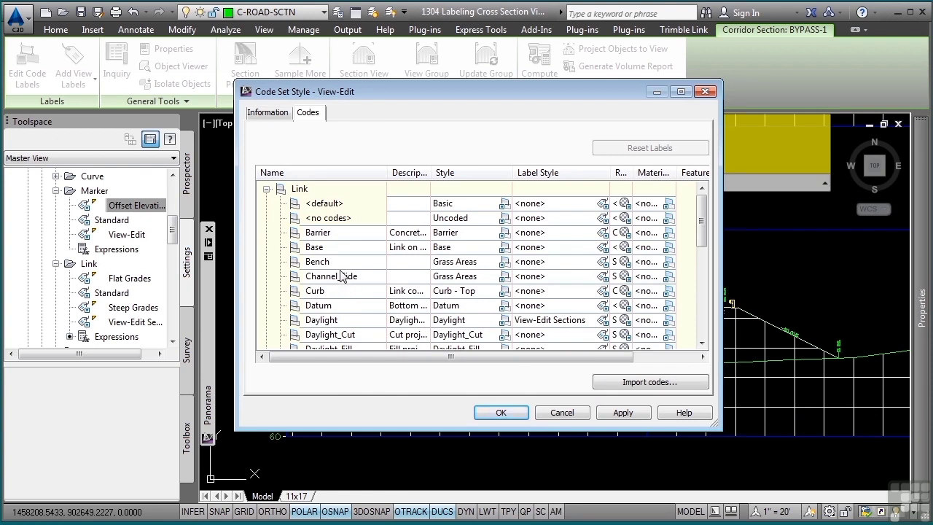
pyautogui.click(318, 275)
pyautogui.scroll(-1, 318, 281)
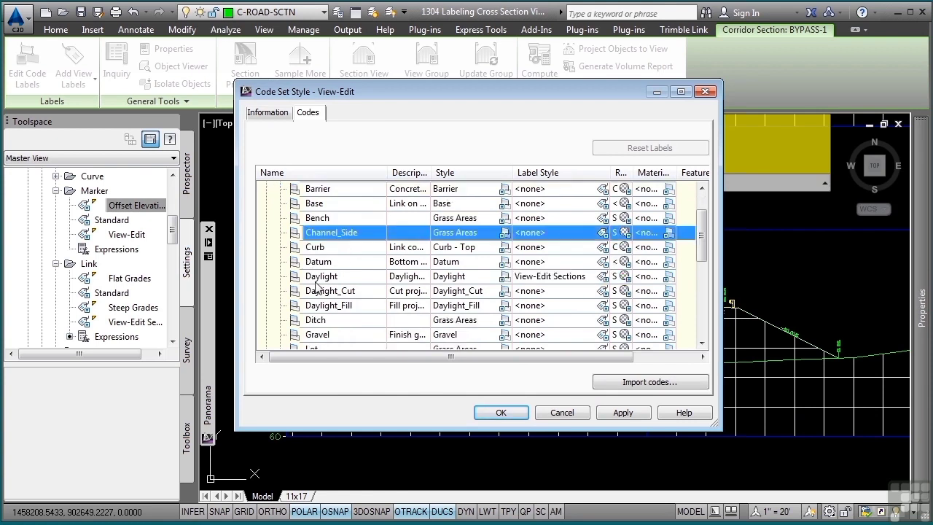
pyautogui.scroll(1, 325, 280)
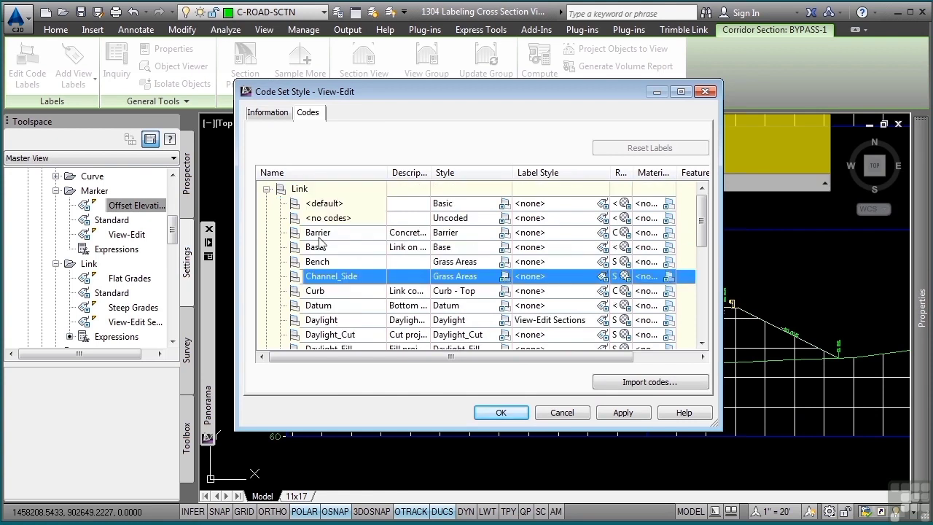
# - Assign the Steep Grades label style to the Daylight link code and accept the code set style changes
pyautogui.click(329, 322)
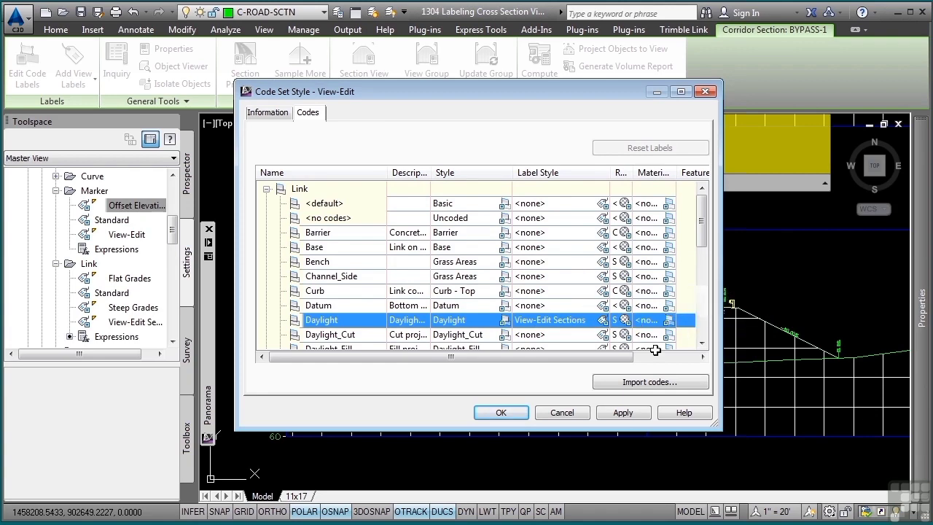
pyautogui.moveTo(546, 95)
pyautogui.mouseDown()
pyautogui.moveTo(519, 104)
pyautogui.moveTo(422, 248)
pyautogui.moveTo(421, 396)
pyautogui.moveTo(448, 167)
pyautogui.moveTo(494, 121)
pyautogui.mouseUp()
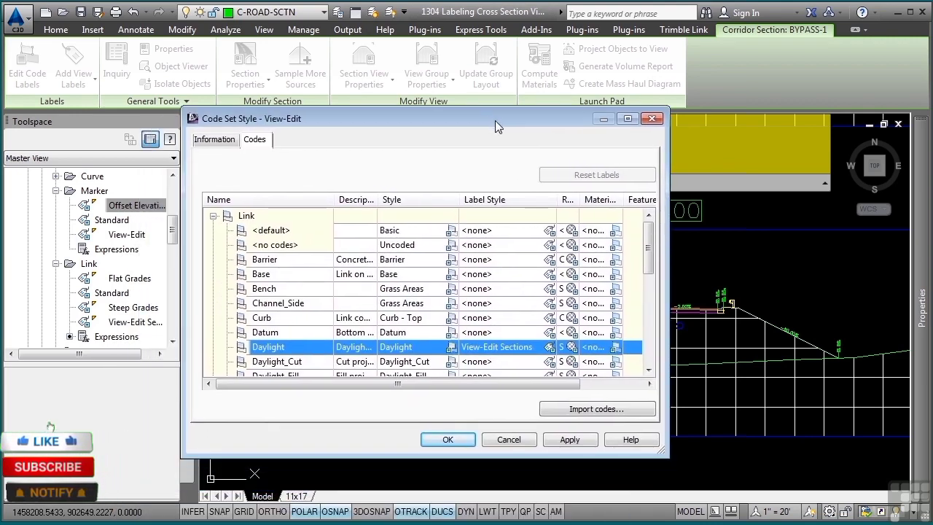
pyautogui.click(549, 347)
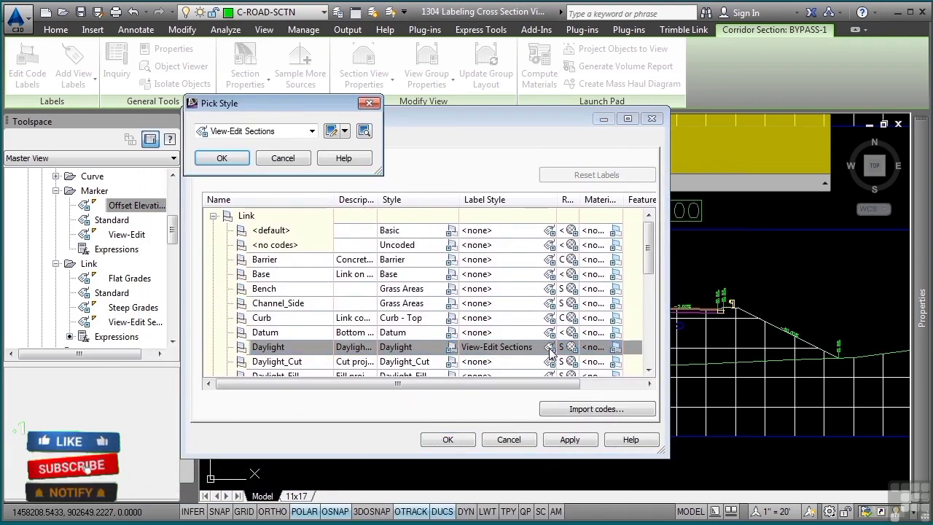
pyautogui.click(312, 132)
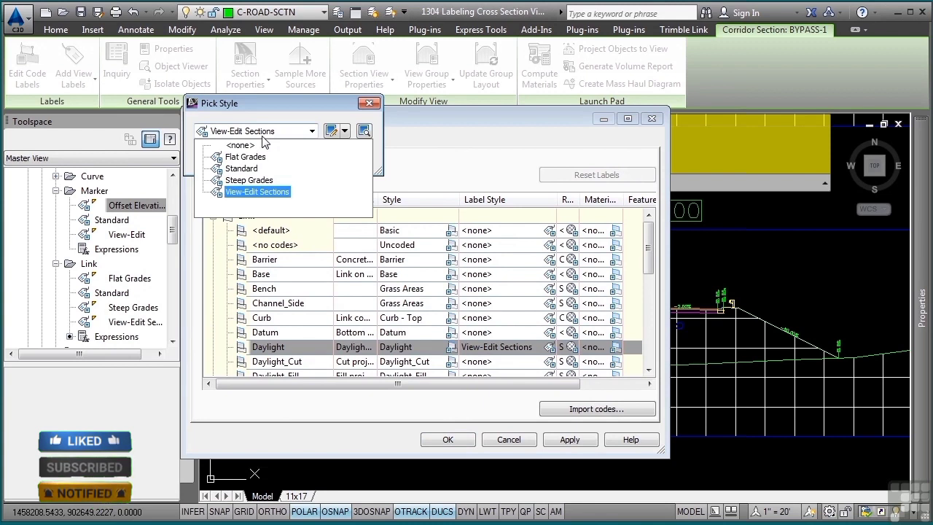
pyautogui.click(259, 184)
pyautogui.click(224, 159)
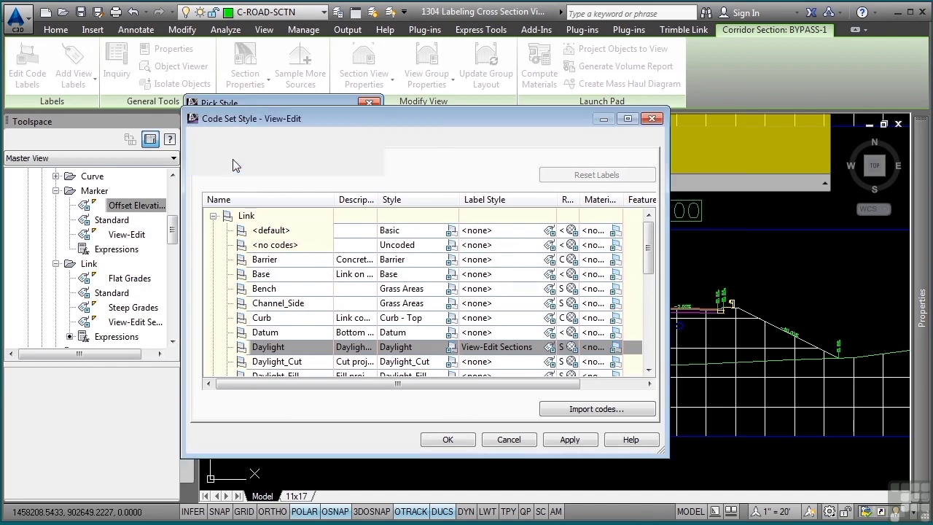
pyautogui.click(447, 439)
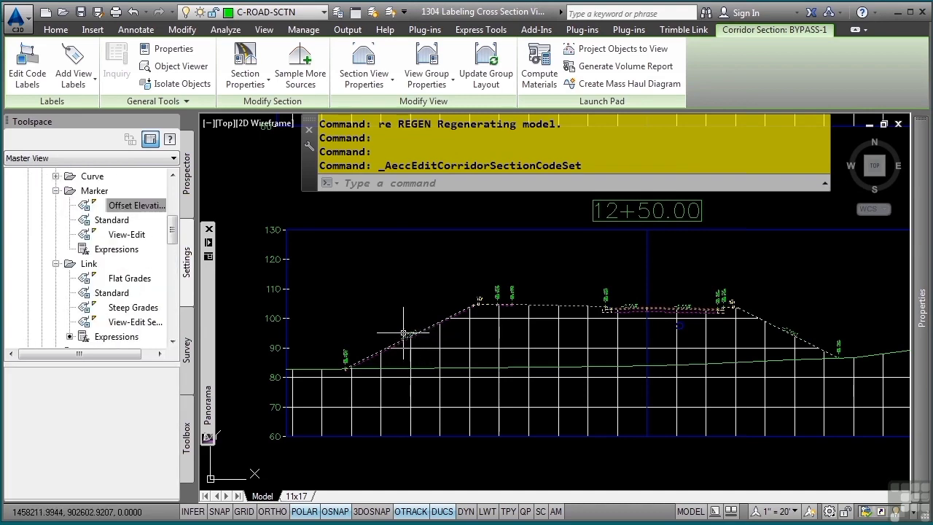
# - Inspect the daylight slope label in the 12+50.00 section view, clear the selection, and bring the 15+67.62 view into focus
pyautogui.scroll(2, 412, 330)
pyautogui.scroll(6, 405, 354)
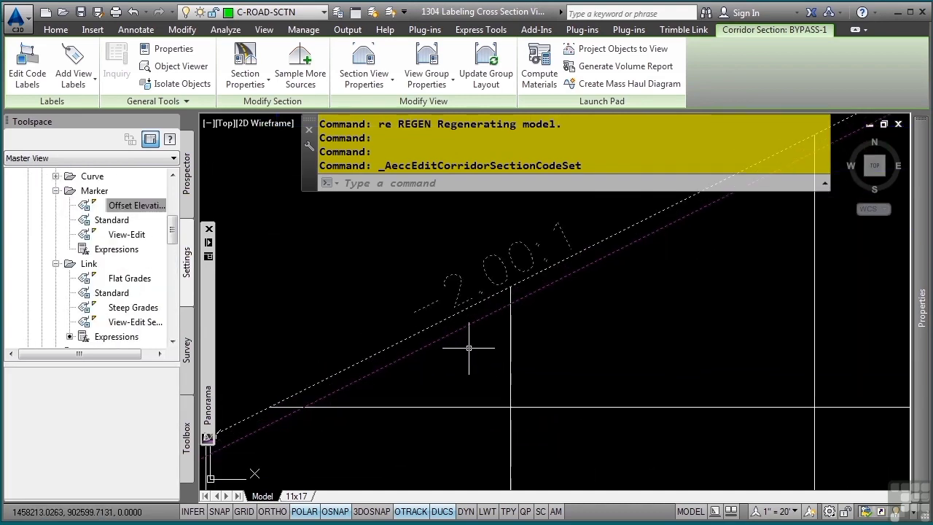
pyautogui.press('Escape')
pyautogui.press('Escape')
pyautogui.scroll(-8, 587, 310)
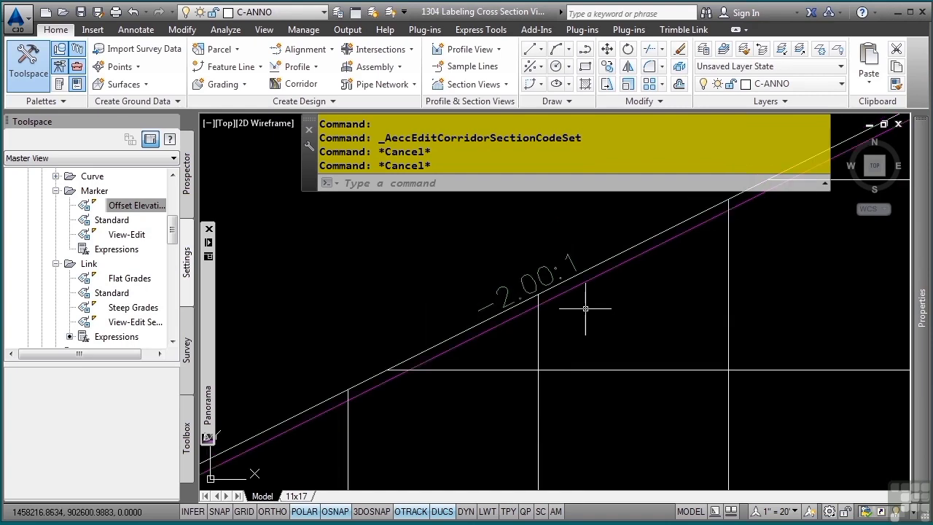
pyautogui.moveTo(568, 394); pyautogui.dragTo(552, 470, button='middle')
pyautogui.moveTo(578, 281); pyautogui.dragTo(520, 396, button='middle')
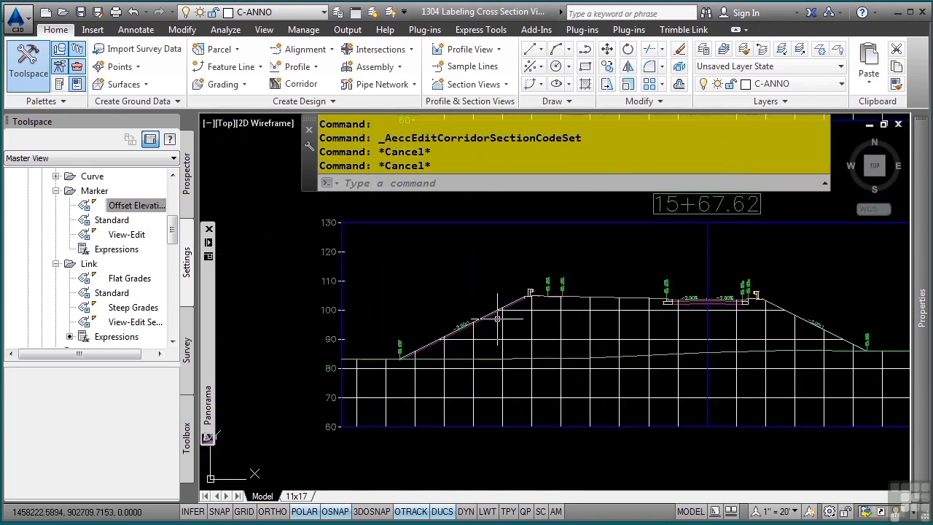
# - Examine the slope, offset-elevation and pavement grade labels across the corridor section in the 15+67.62 view
pyautogui.scroll(4, 497, 317)
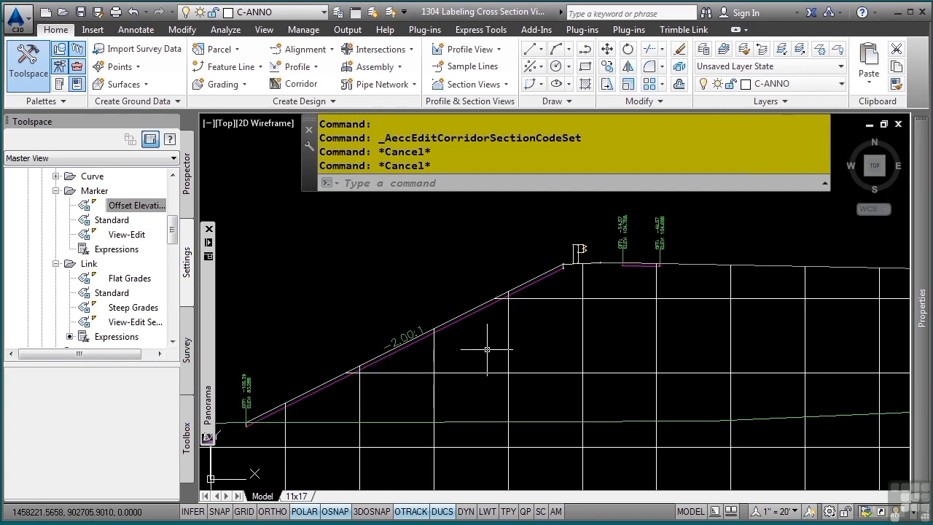
pyautogui.moveTo(574, 333); pyautogui.dragTo(427, 354, button='middle')
pyautogui.scroll(2, 483, 314)
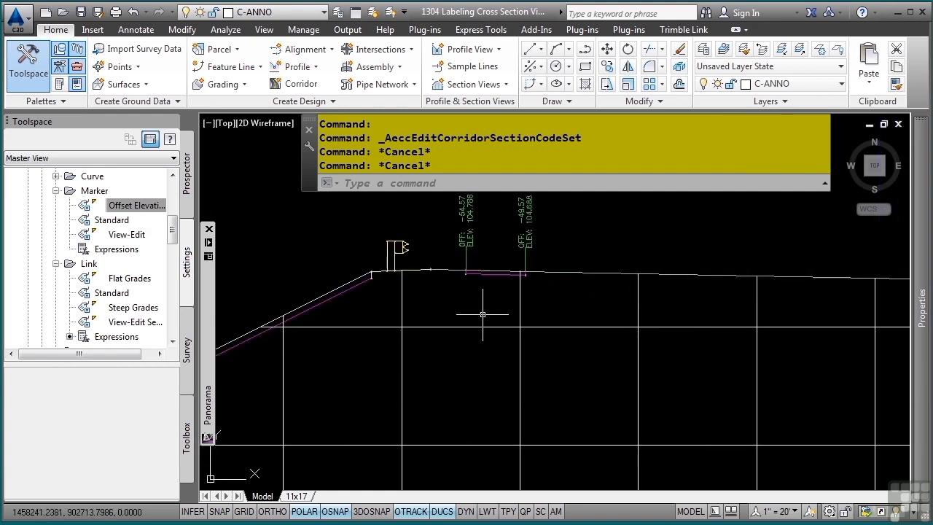
pyautogui.moveTo(491, 304); pyautogui.dragTo(466, 391, button='middle')
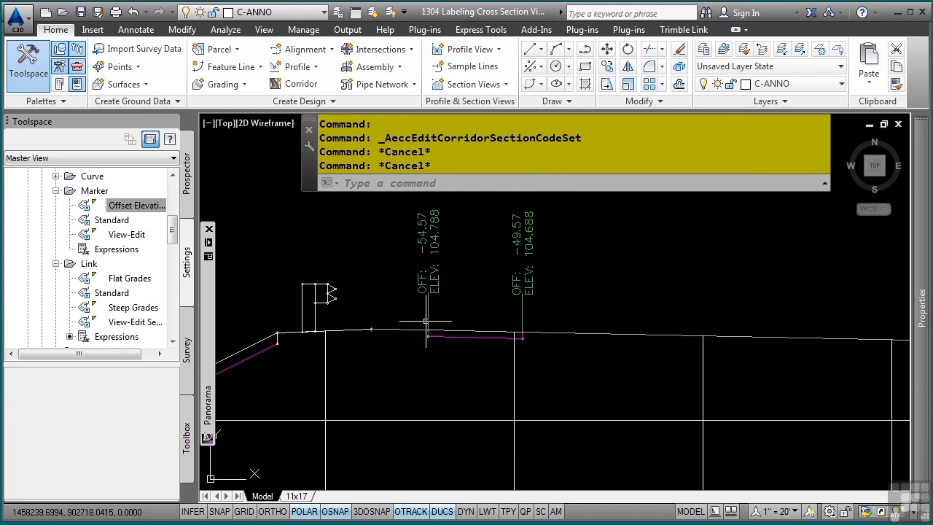
pyautogui.scroll(-3, 441, 324)
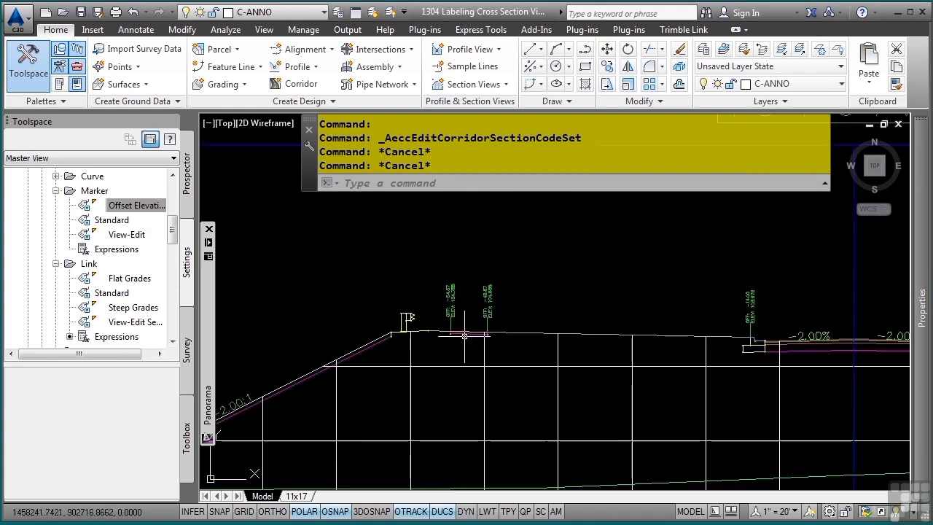
pyautogui.moveTo(637, 337); pyautogui.dragTo(418, 338, button='middle')
pyautogui.scroll(4, 570, 337)
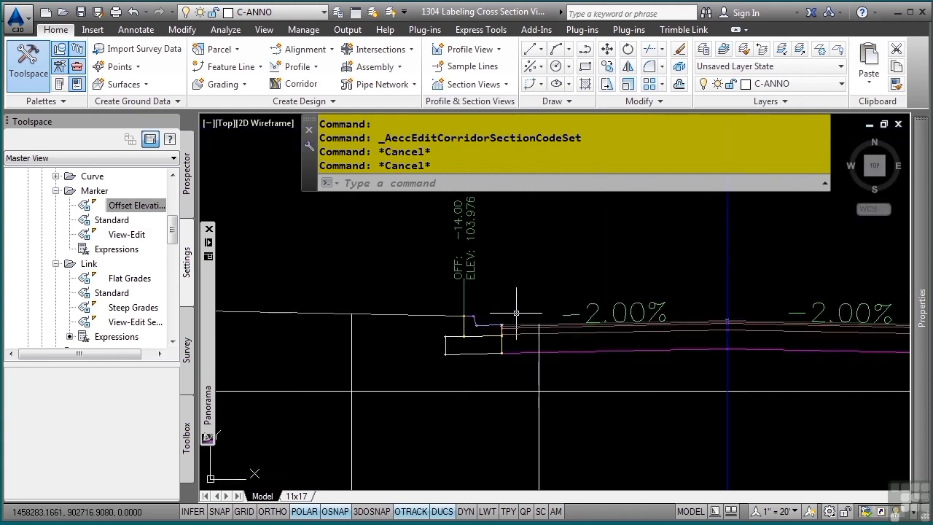
pyautogui.moveTo(625, 323); pyautogui.dragTo(398, 352, button='middle')
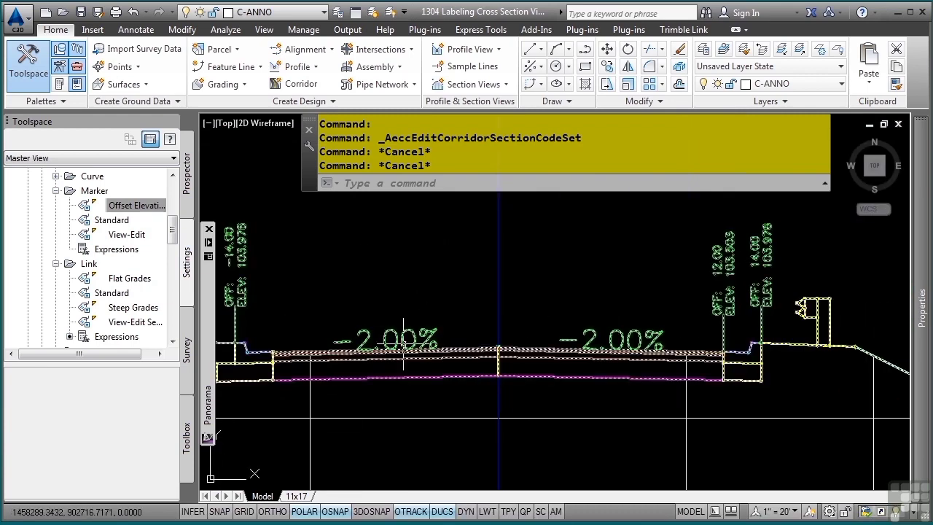
pyautogui.scroll(-10, 396, 342)
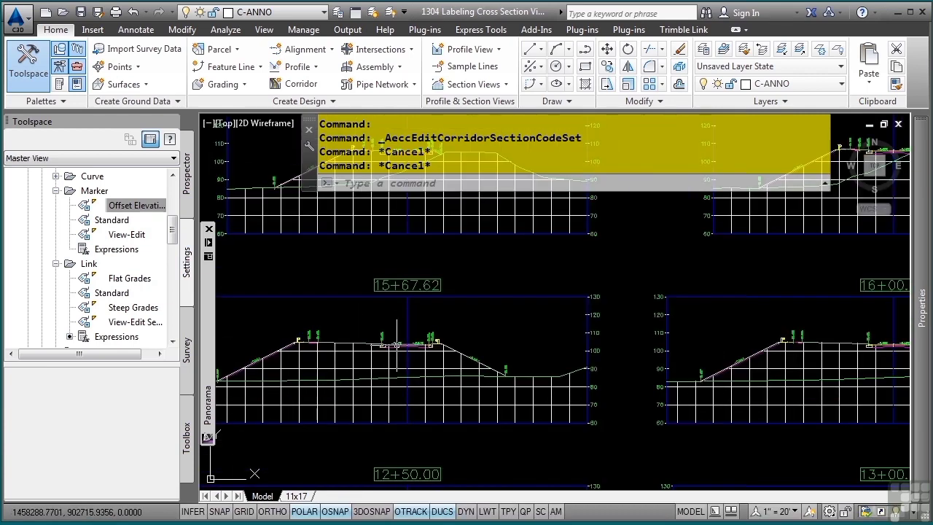
# - Examine the storm structure and pipe with their labels in the 13+00.00 section view, selecting the network section and clearing it
pyautogui.moveTo(540, 390); pyautogui.dragTo(379, 234, button='middle')
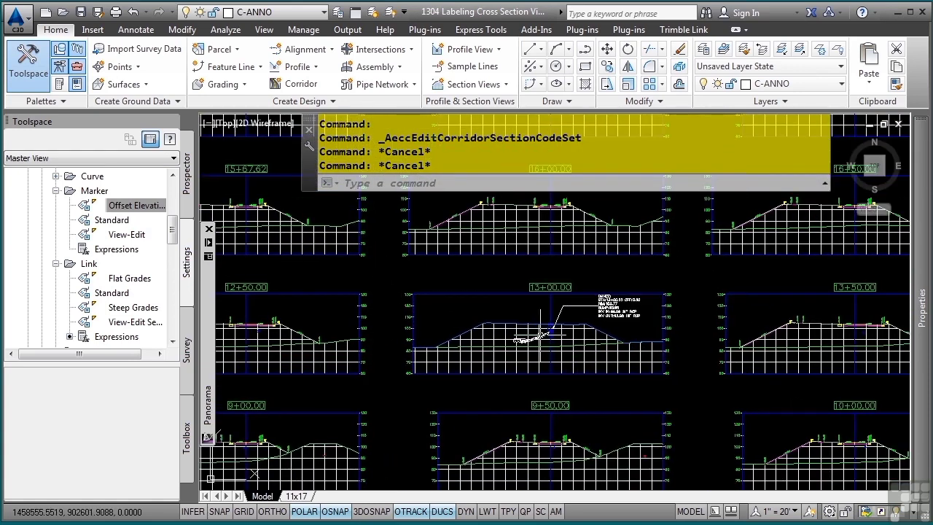
pyautogui.scroll(7, 540, 335)
pyautogui.moveTo(608, 329)
pyautogui.mouseDown(button='middle')
pyautogui.moveTo(508, 330)
pyautogui.moveTo(535, 342)
pyautogui.mouseUp(button='middle')
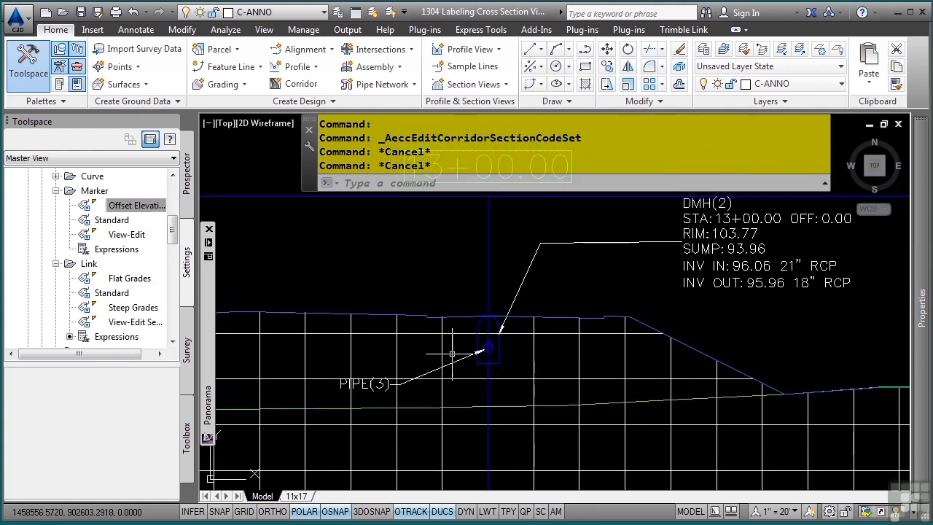
pyautogui.moveTo(580, 304); pyautogui.dragTo(489, 369, button='middle')
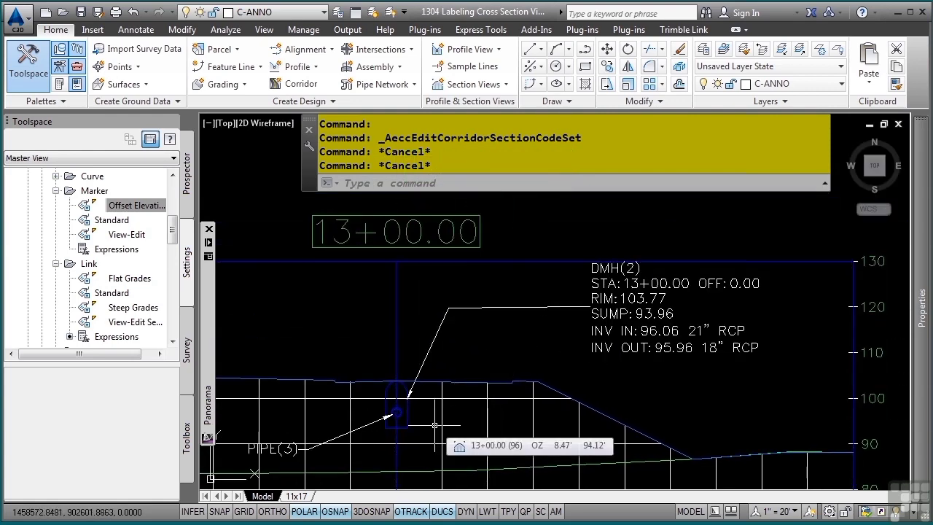
pyautogui.click(397, 410)
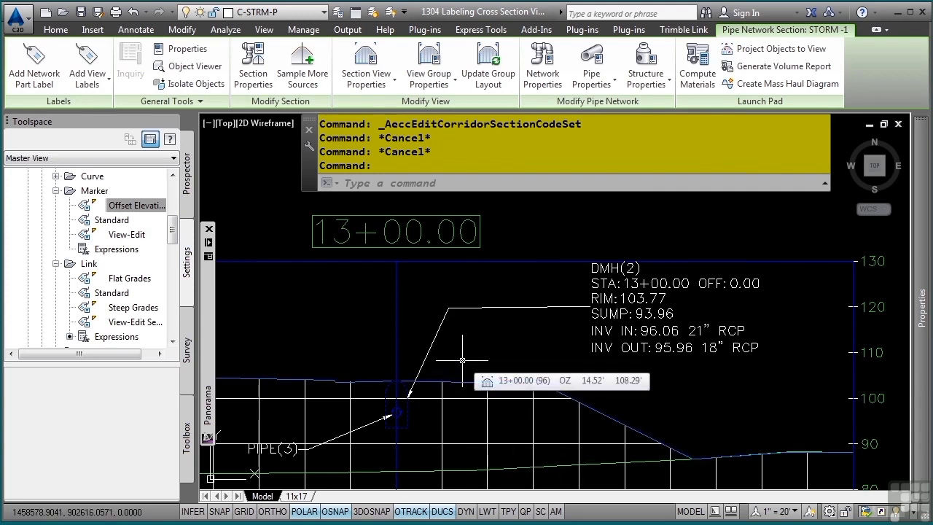
pyautogui.press('Escape')
pyautogui.press('Escape')
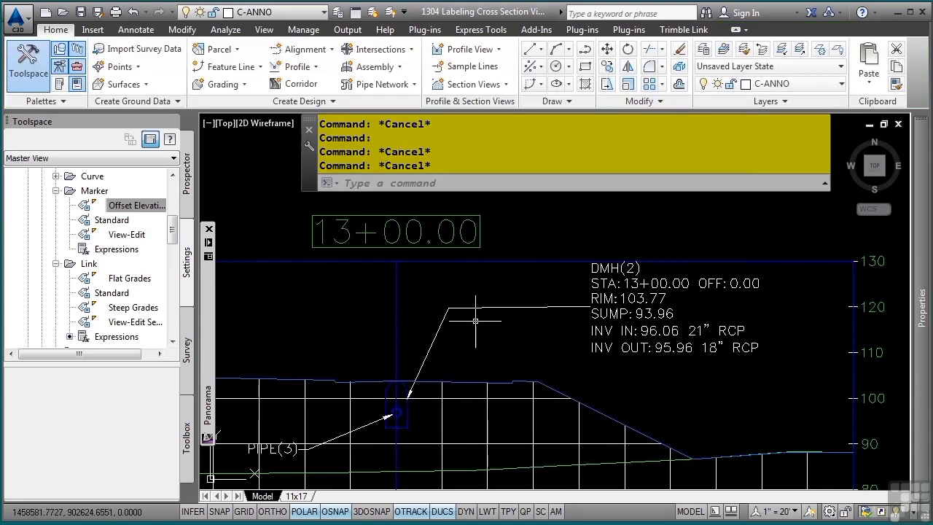
# - Open the section label settings for the FG surface section in the separate 13+00.00 section view
pyautogui.middleClick(475, 321)
pyautogui.middleClick(475, 320)
pyautogui.scroll(8, 320, 331)
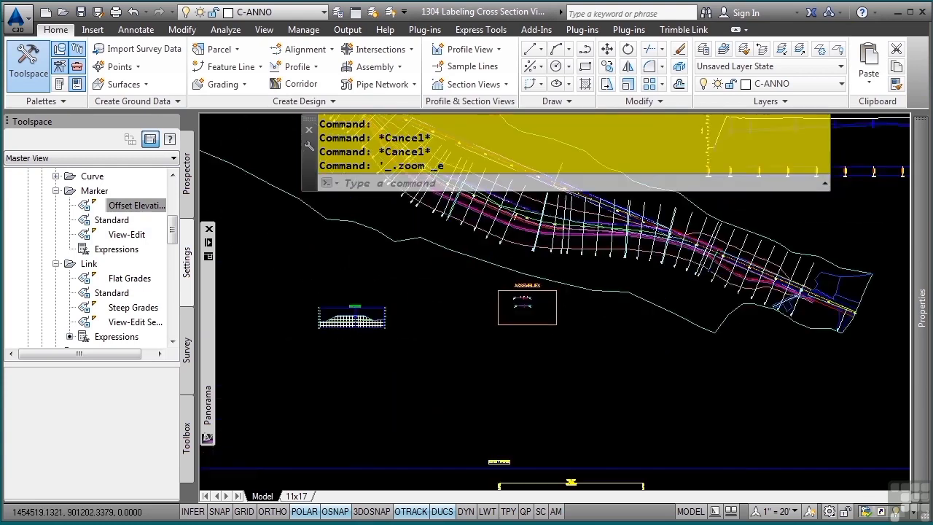
pyautogui.scroll(2, 537, 327)
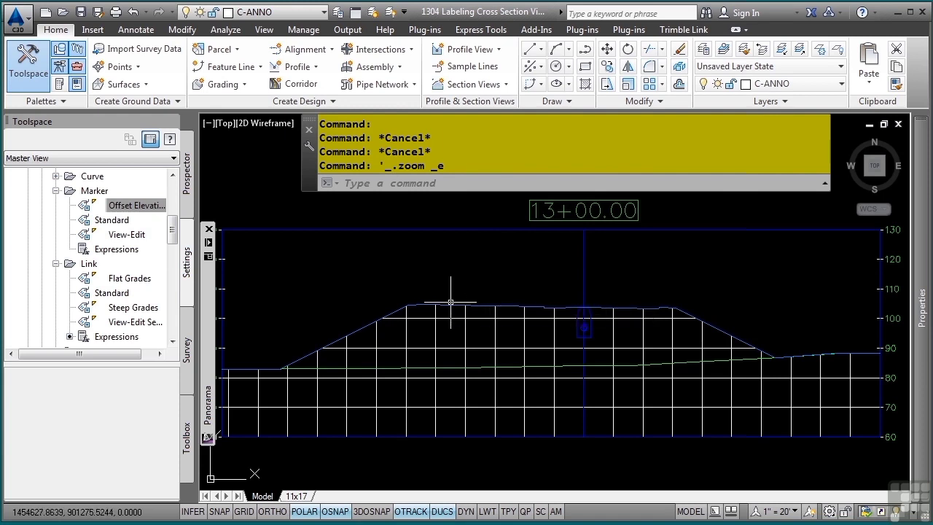
pyautogui.moveTo(450, 303)
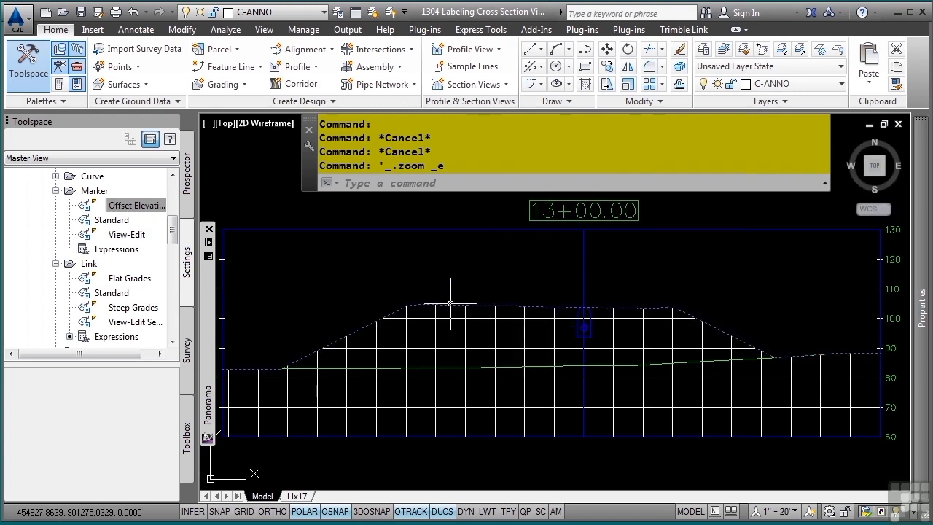
pyautogui.click(451, 303)
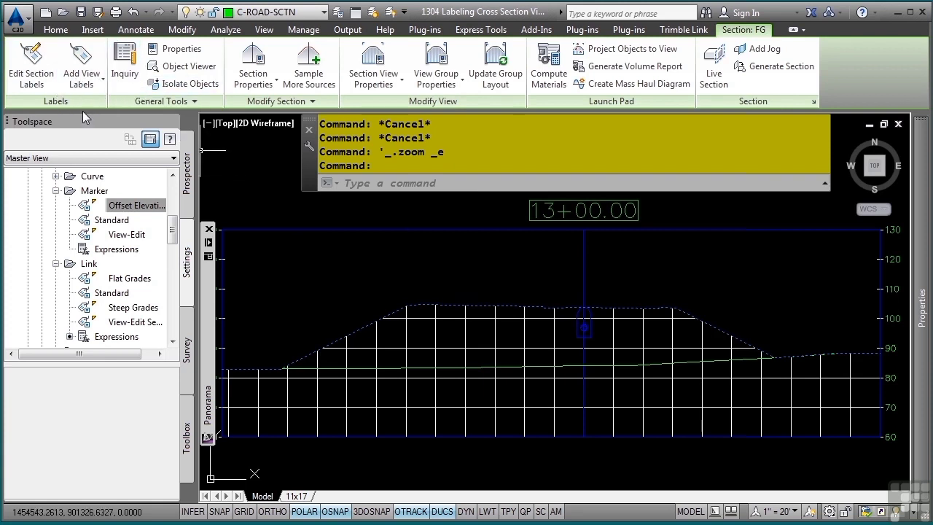
pyautogui.click(32, 82)
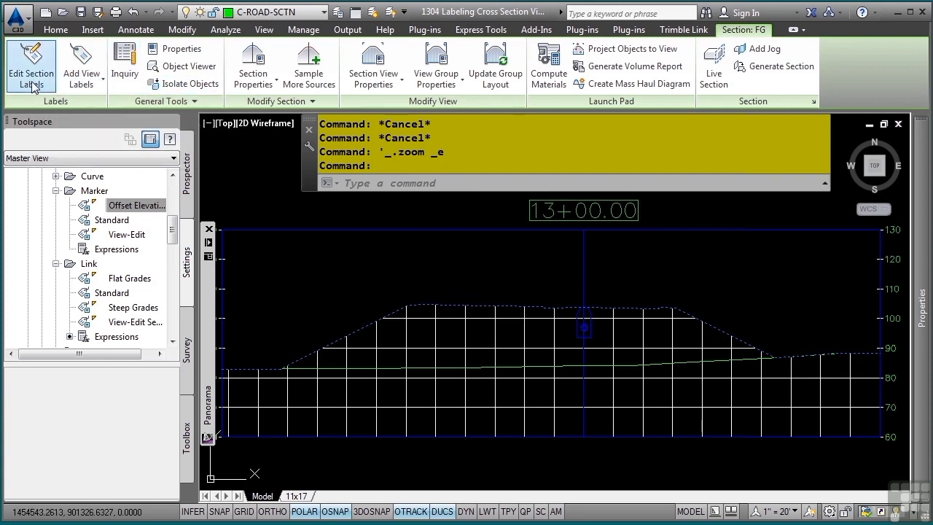
# - Add a Major Offset label using the Offset and Elevation style to the FG section's label list
pyautogui.click(261, 120)
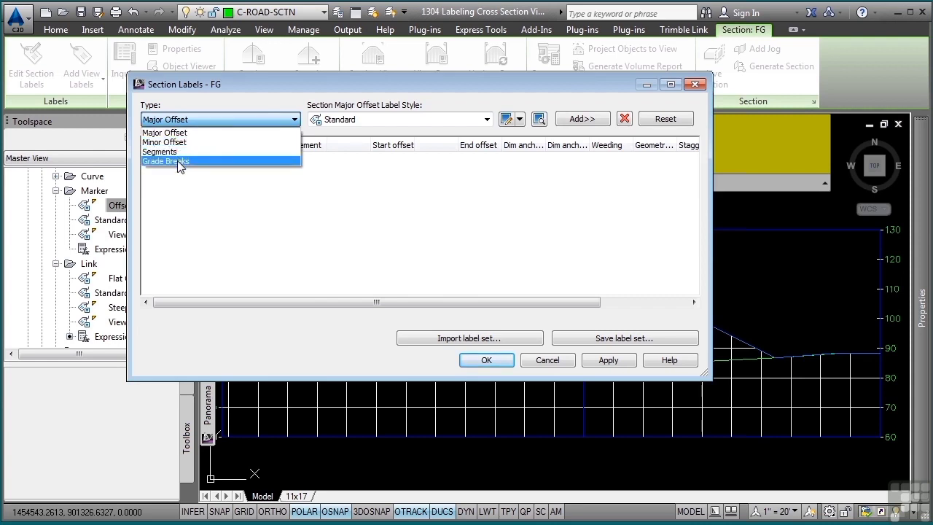
pyautogui.click(175, 132)
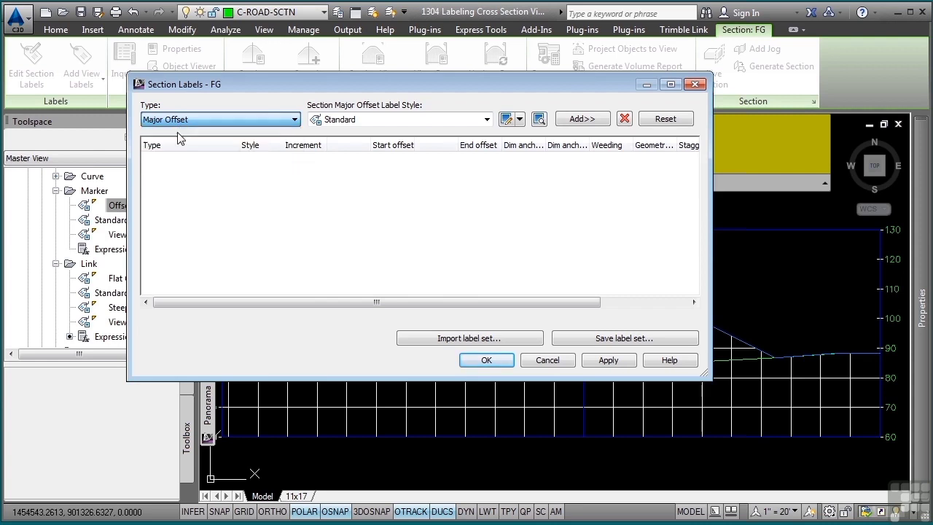
pyautogui.click(401, 120)
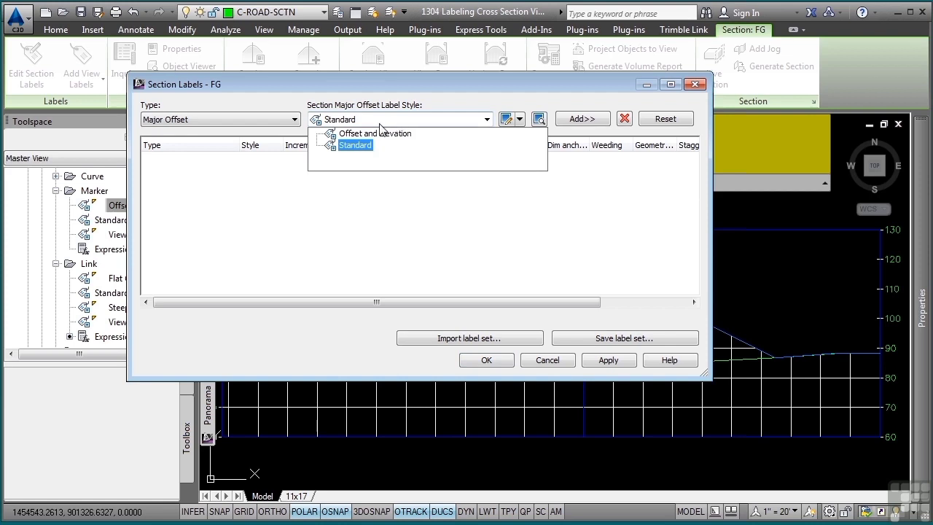
pyautogui.click(371, 134)
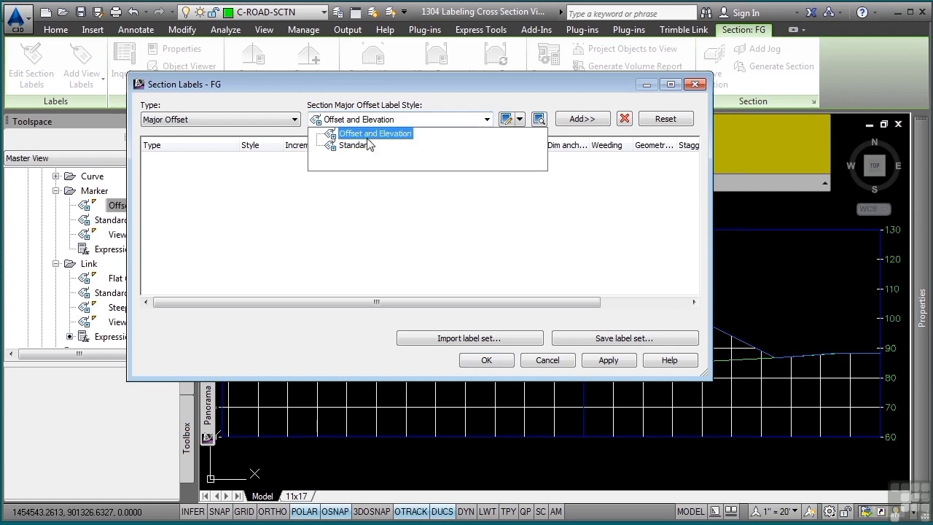
pyautogui.click(586, 118)
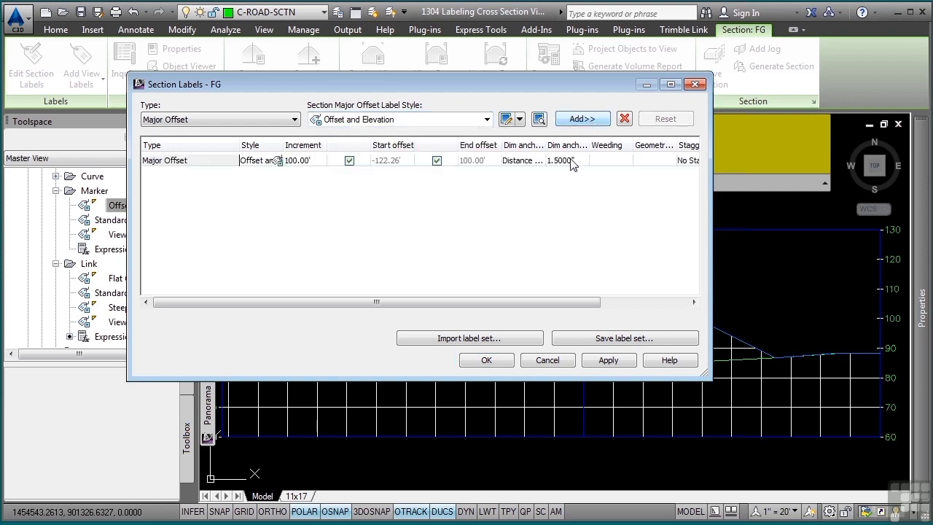
# - Set the major offset increment to 25 and the dimension anchor value to 0, accept the section labels, and clear the selection
pyautogui.click(298, 160)
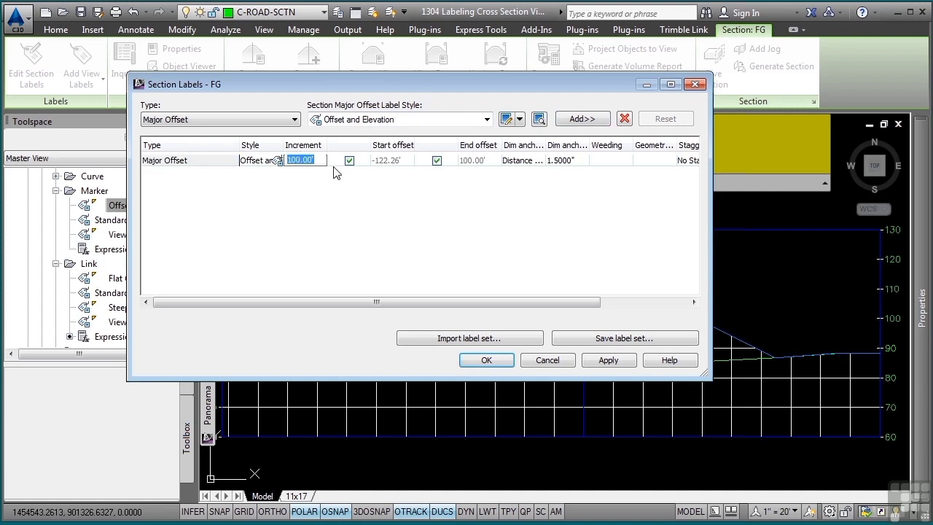
pyautogui.write('25')
pyautogui.click(567, 163)
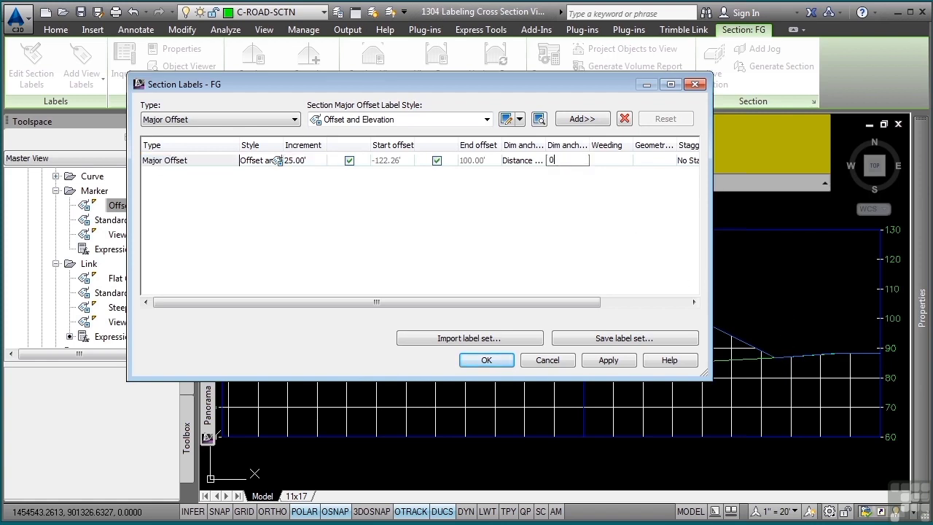
pyautogui.click(488, 360)
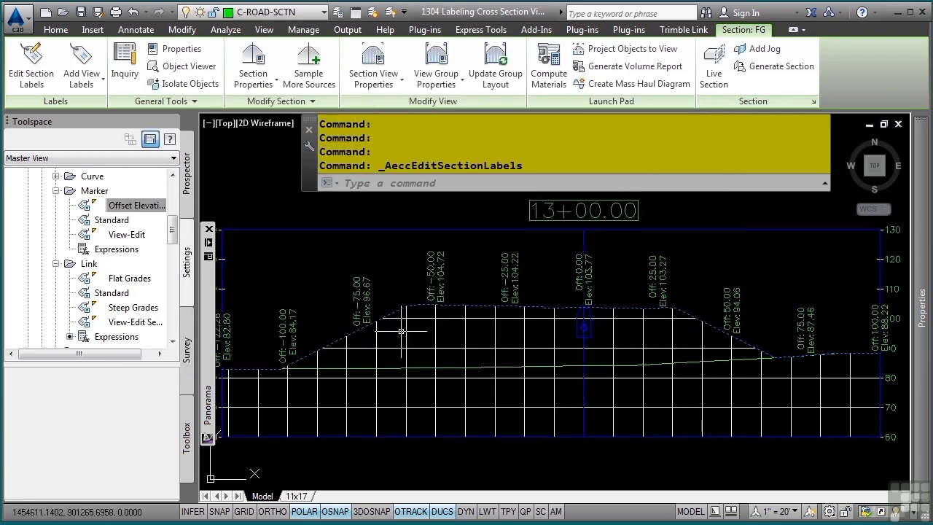
pyautogui.press('Escape')
pyautogui.press('Escape')
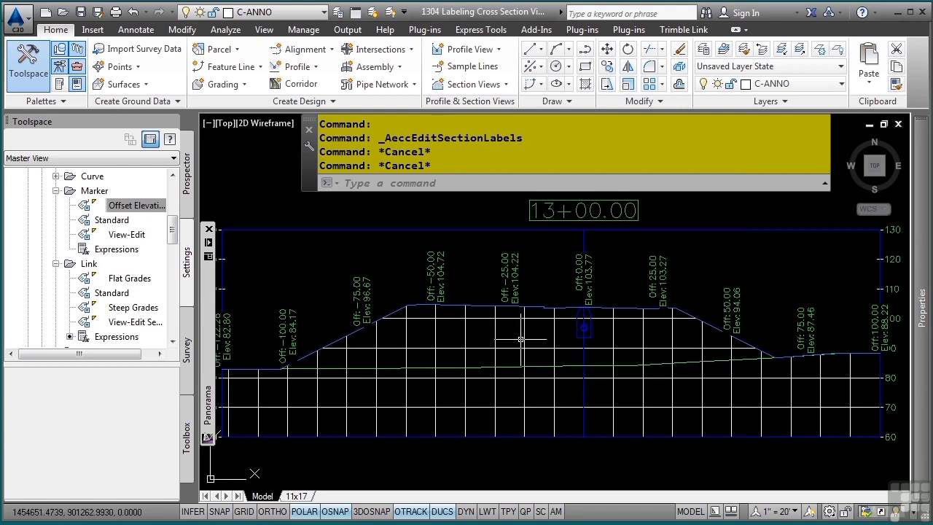
# - Add Offset Elevation view labels along the finished grade in the 13+00.00 section view at offsets of about -59, -14 and 31
pyautogui.click(526, 339)
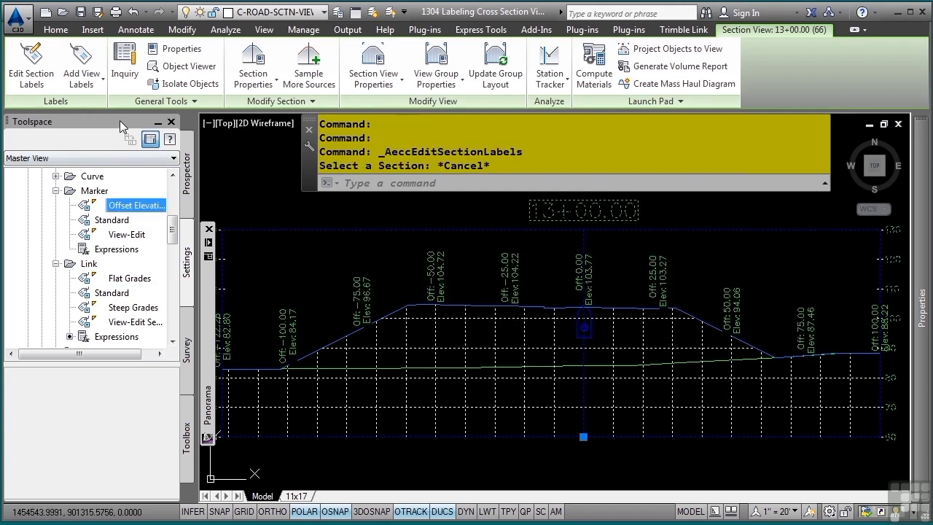
pyautogui.click(91, 85)
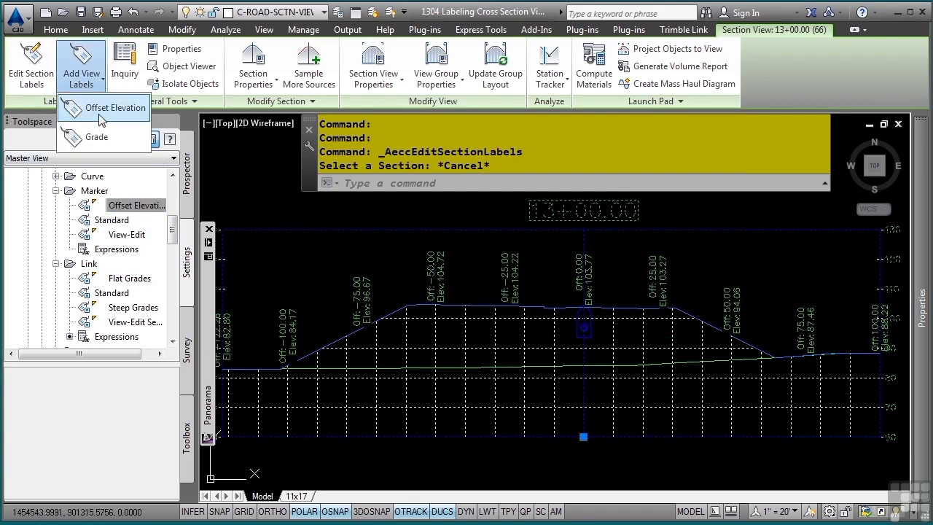
pyautogui.click(110, 107)
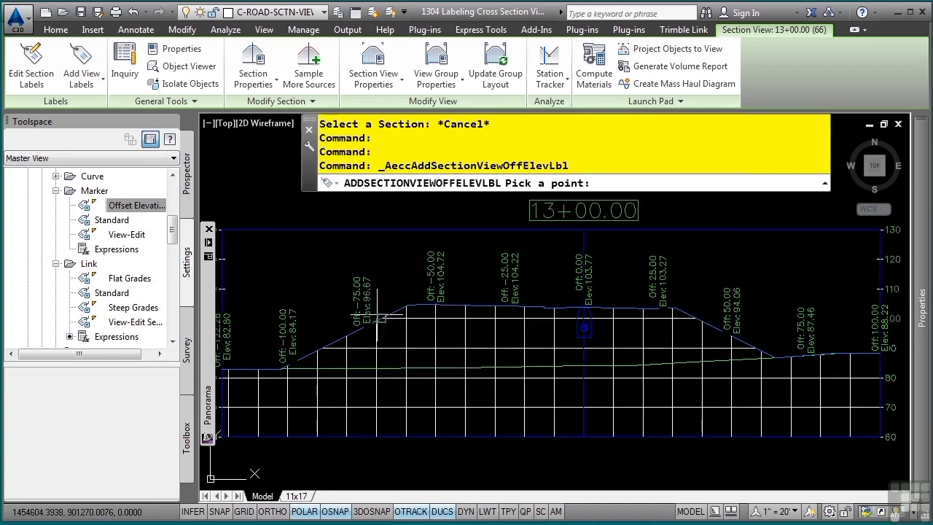
pyautogui.scroll(3, 377, 314)
pyautogui.click(455, 291)
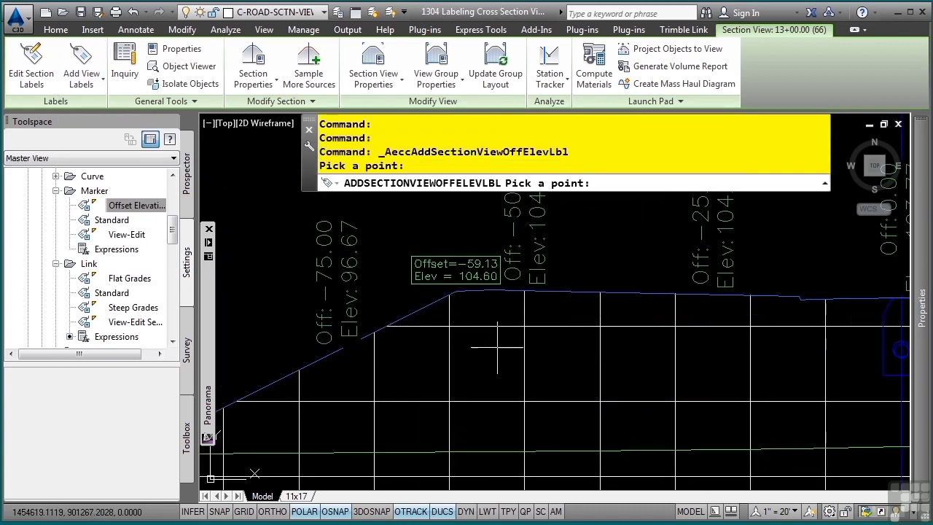
pyautogui.moveTo(681, 359); pyautogui.dragTo(393, 368, button='middle')
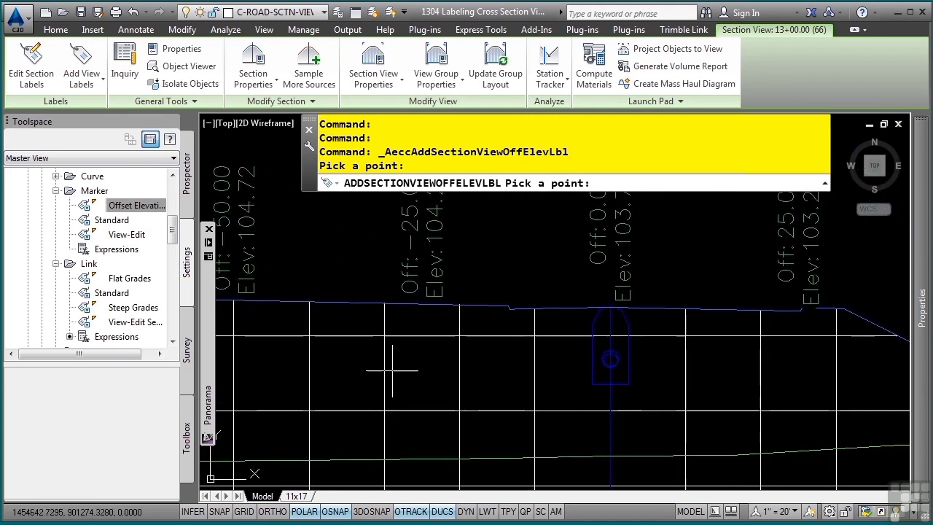
pyautogui.click(502, 300)
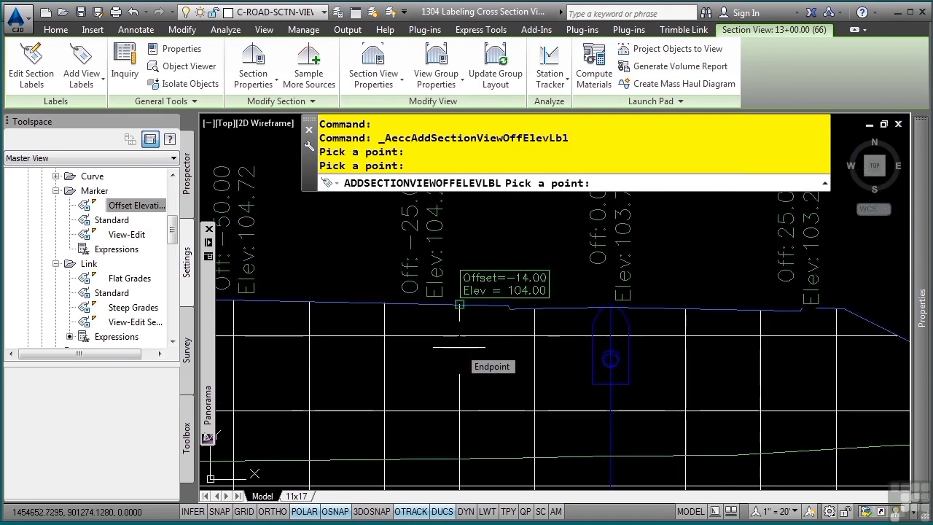
pyautogui.moveTo(493, 333); pyautogui.dragTo(343, 323, button='middle')
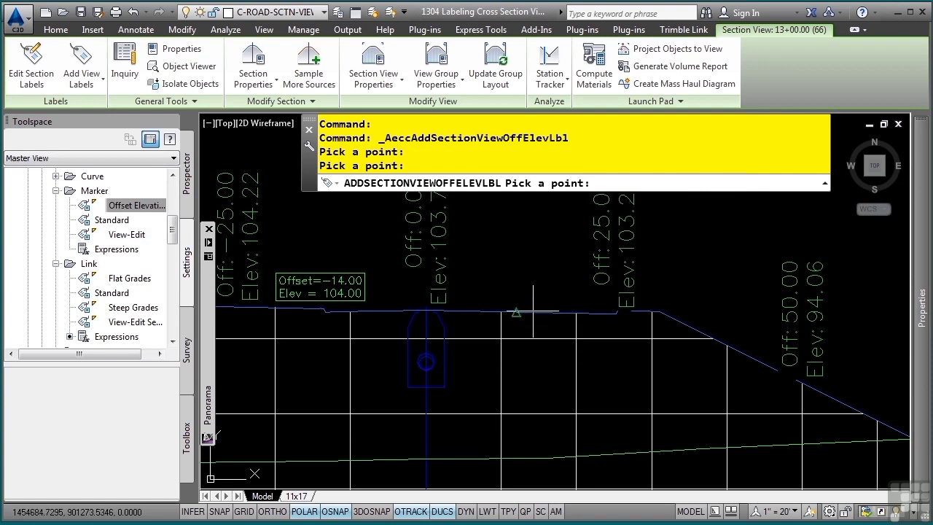
pyautogui.click(658, 312)
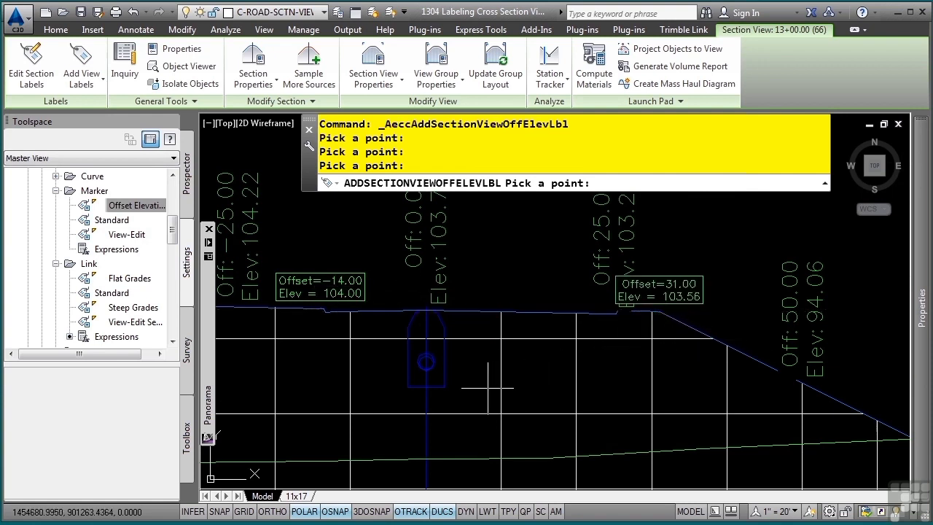
# - Add a Grade view label to the downhill slope from the hinge at offset 31 to where it meets existing ground
pyautogui.scroll(-2, 488, 387)
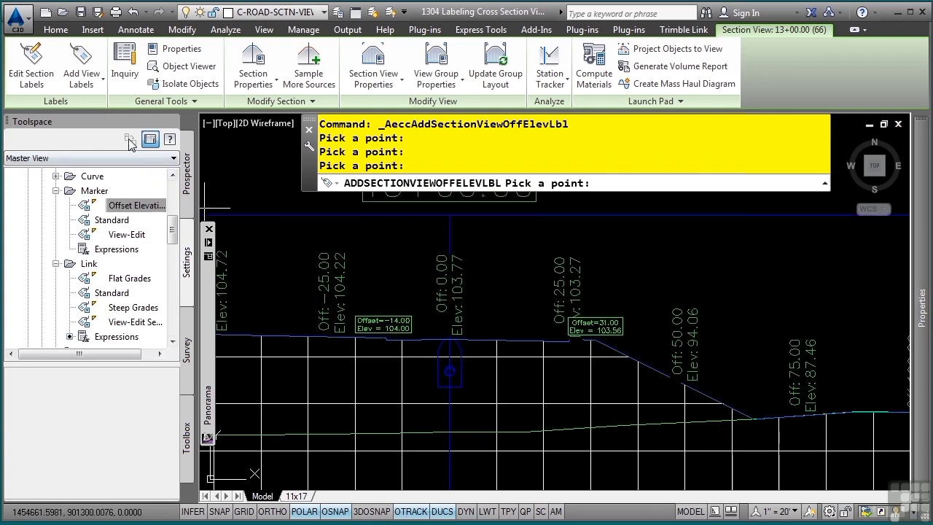
pyautogui.click(82, 79)
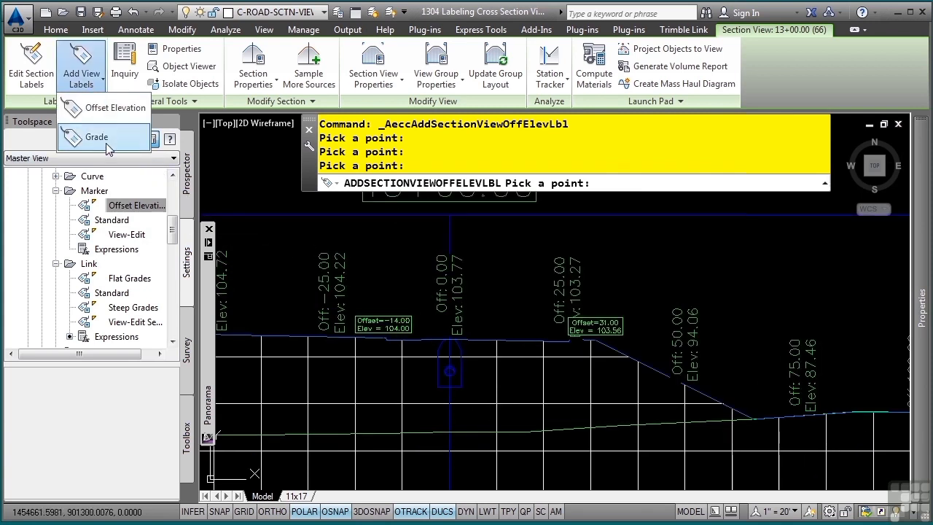
pyautogui.click(91, 178)
pyautogui.moveTo(550, 353); pyautogui.dragTo(419, 282, button='middle')
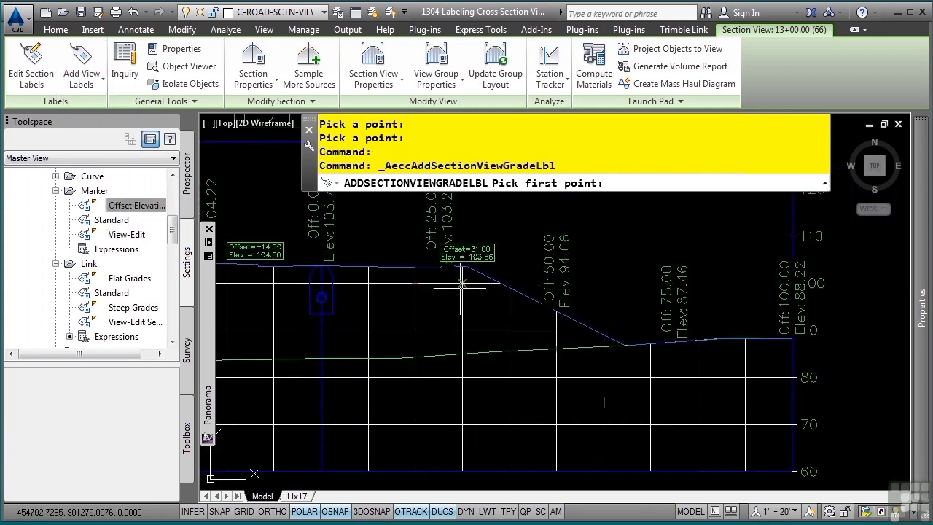
pyautogui.scroll(2, 482, 289)
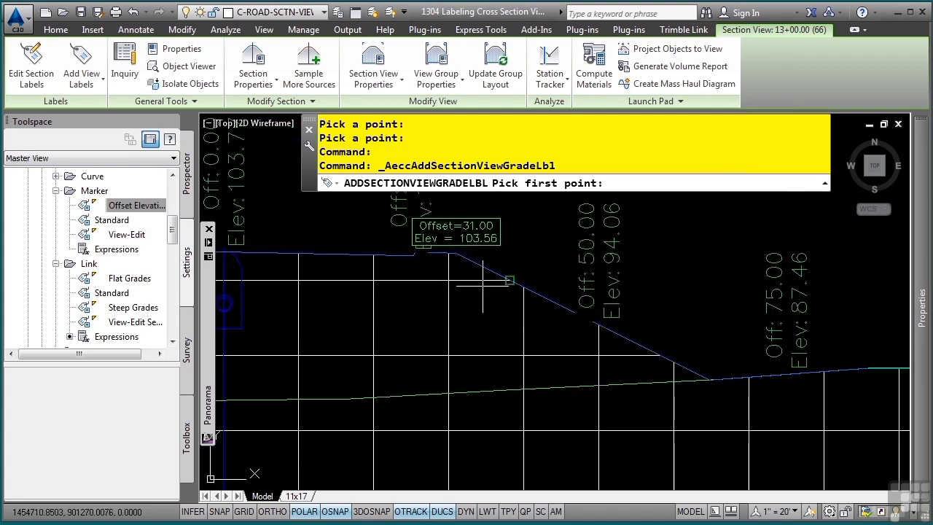
pyautogui.scroll(2, 455, 253)
pyautogui.click(456, 253)
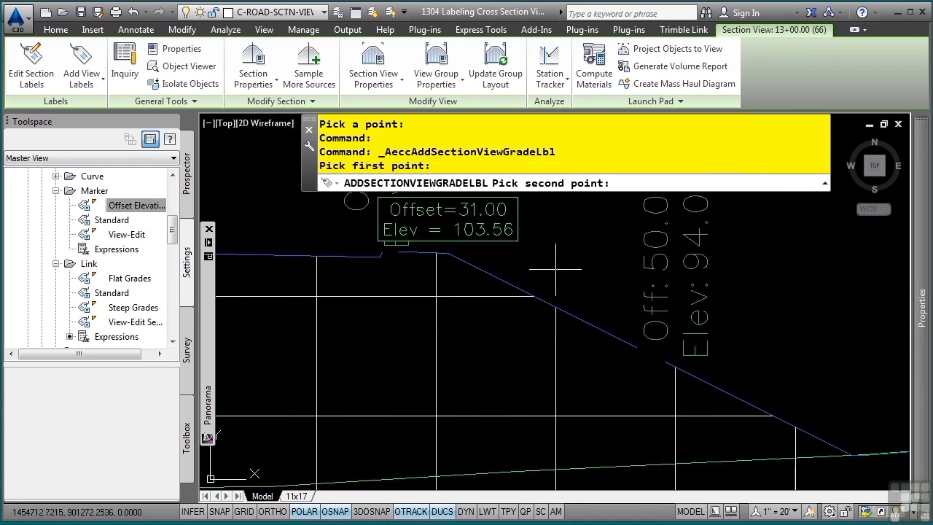
pyautogui.click(848, 453)
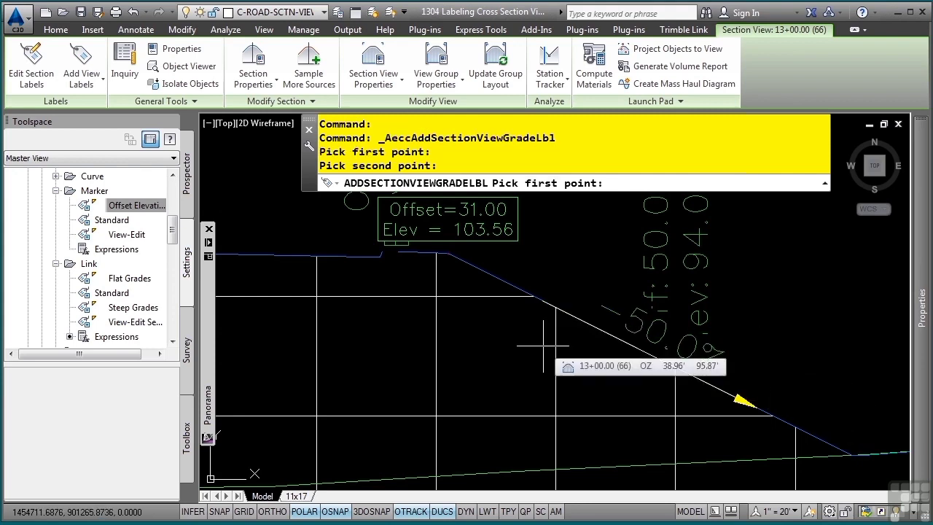
pyautogui.scroll(-6, 543, 348)
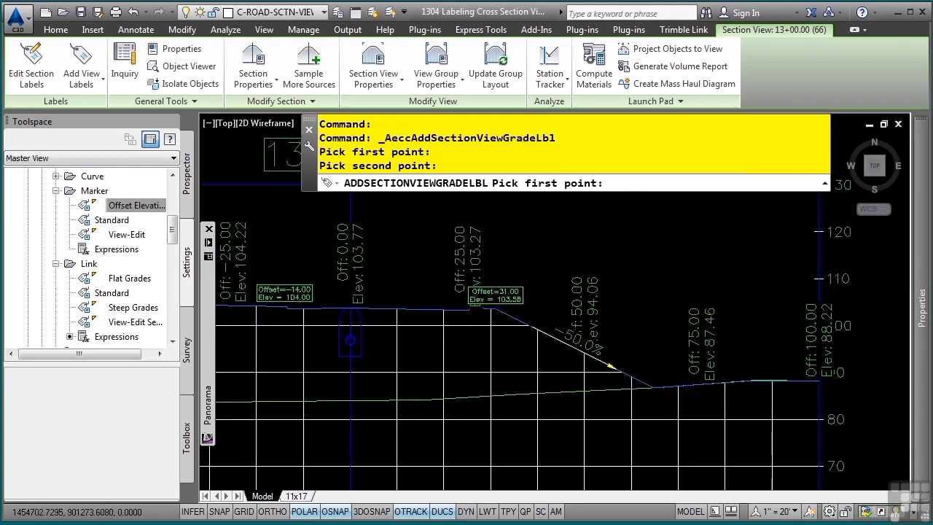
pyautogui.moveTo(421, 344); pyautogui.dragTo(432, 344, button='middle')
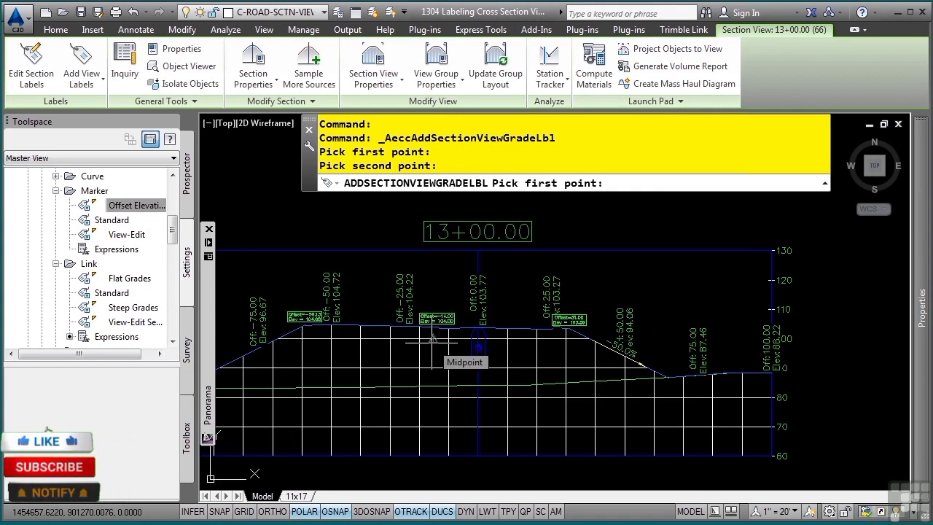